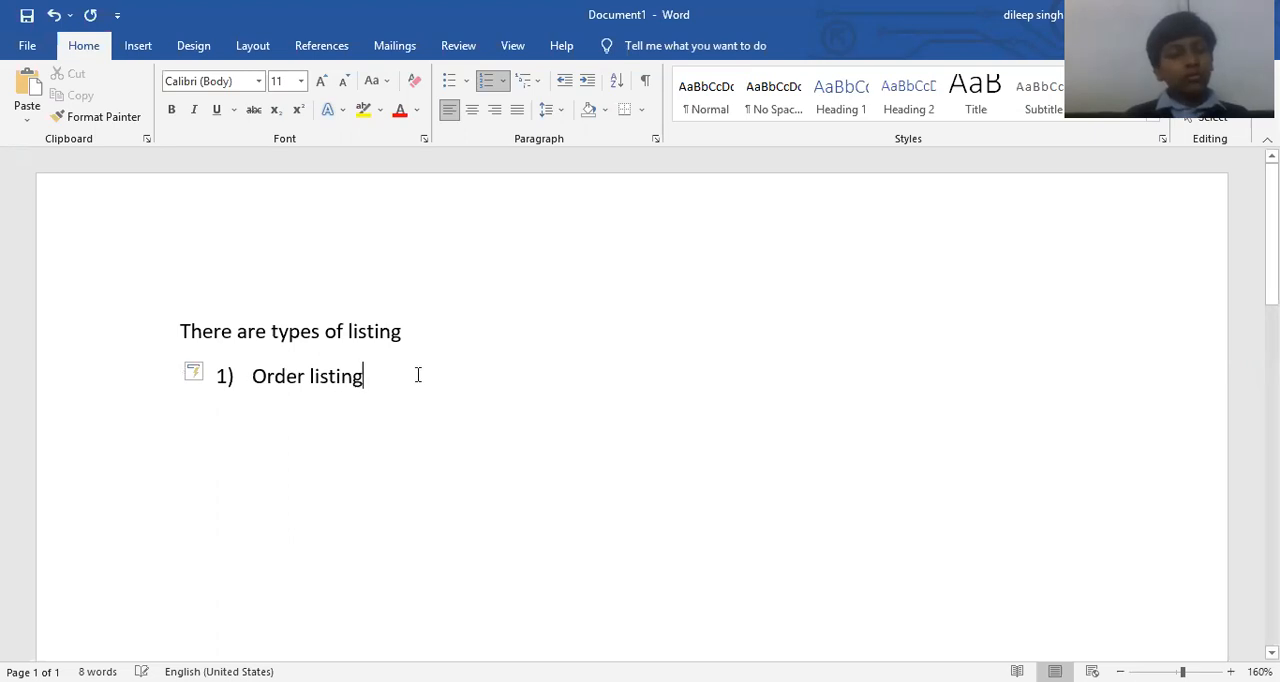
# Add the items "Unorder listing" and "Nested listing" to the numbered list and end the list below them.
pyautogui.press('Return')
pyautogui.write('unoa')
pyautogui.press('BackSpace')
pyautogui.write('rder listing')
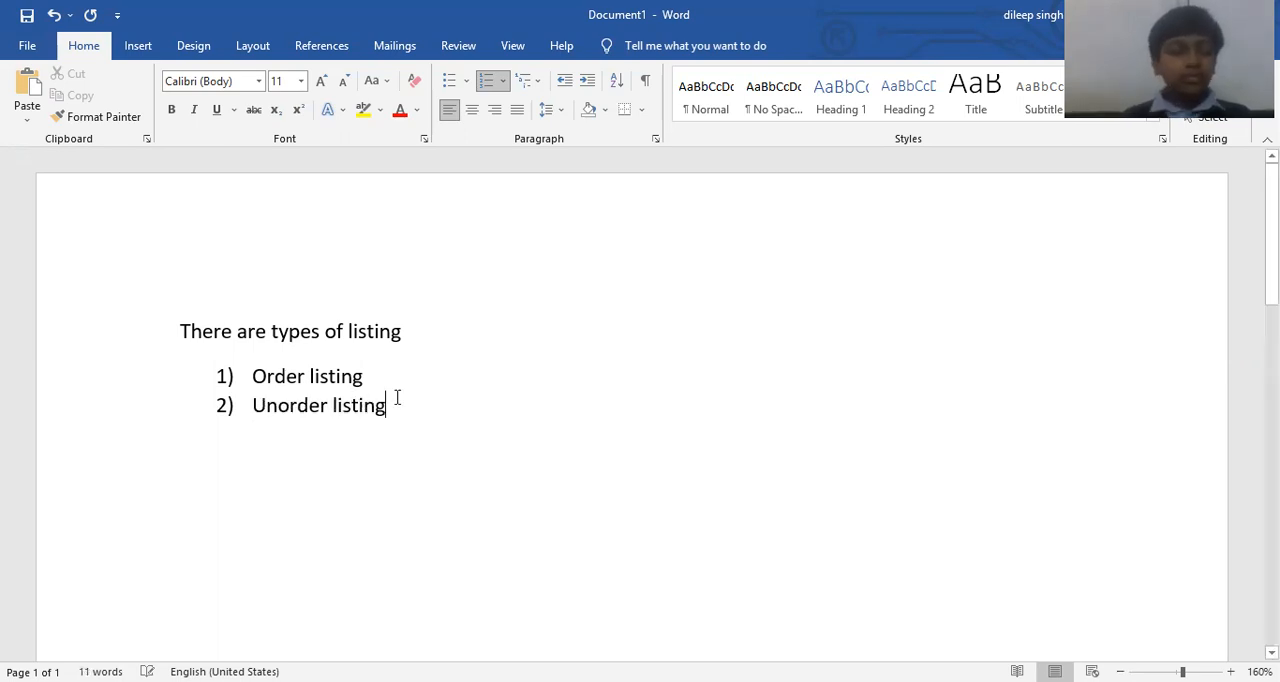
pyautogui.press('Return')
pyautogui.write('nested listing')
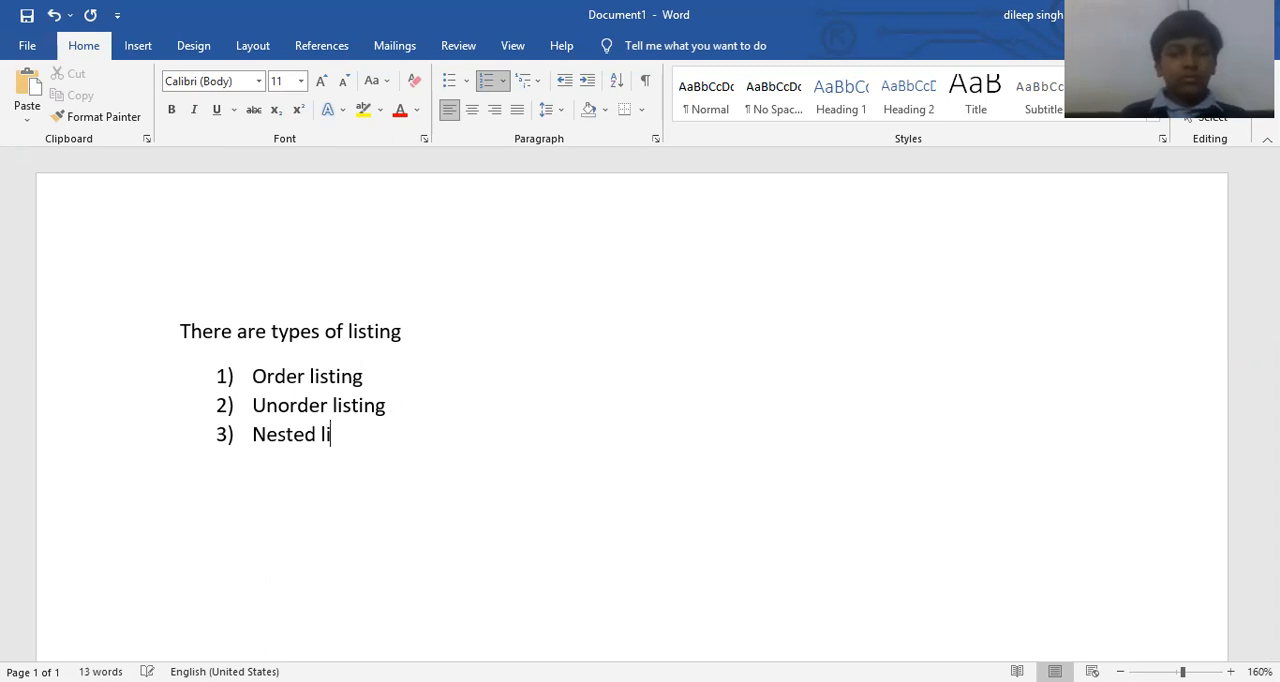
pyautogui.press('Return')
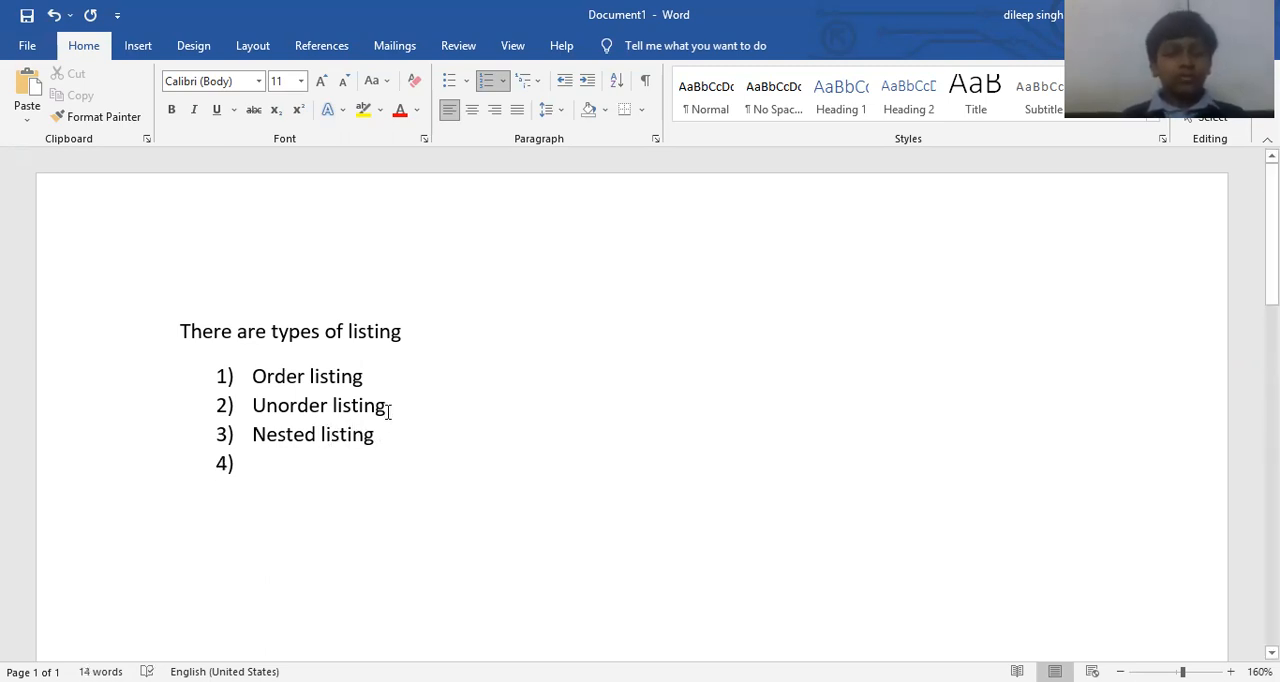
pyautogui.press('Return')
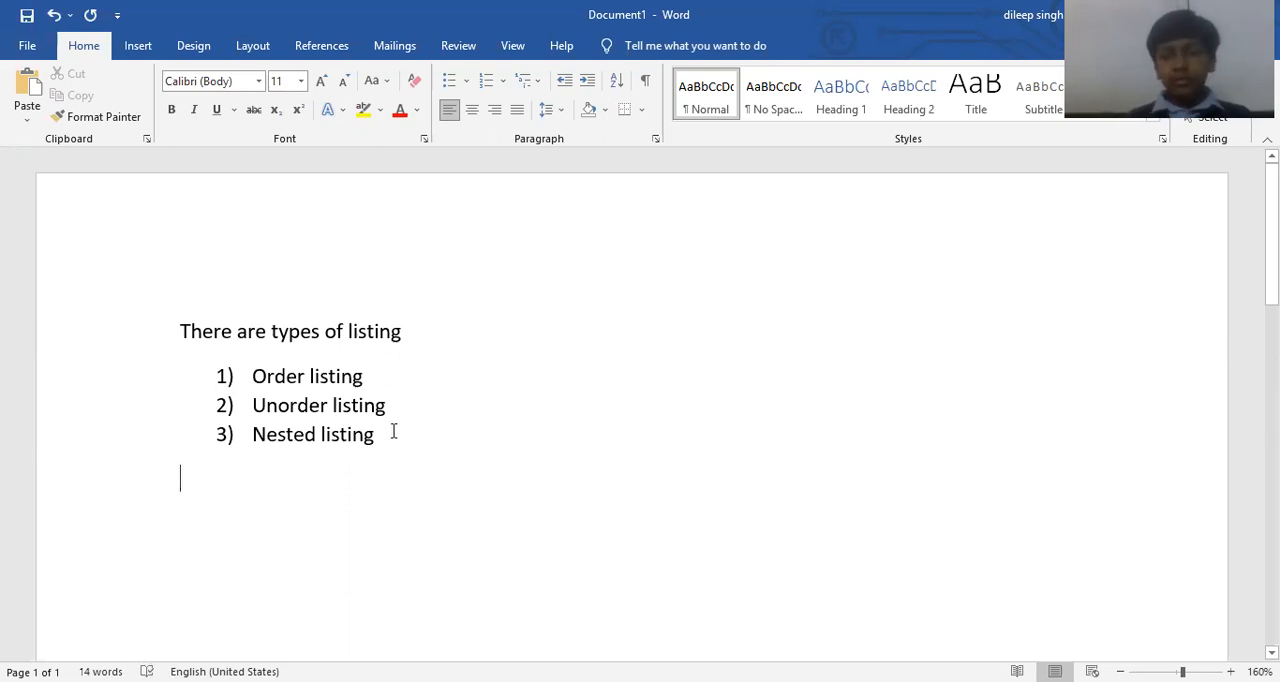
# Write the heading "Computer course content" below the list with "Ms word" on a separate line under it.
pyautogui.write('co')
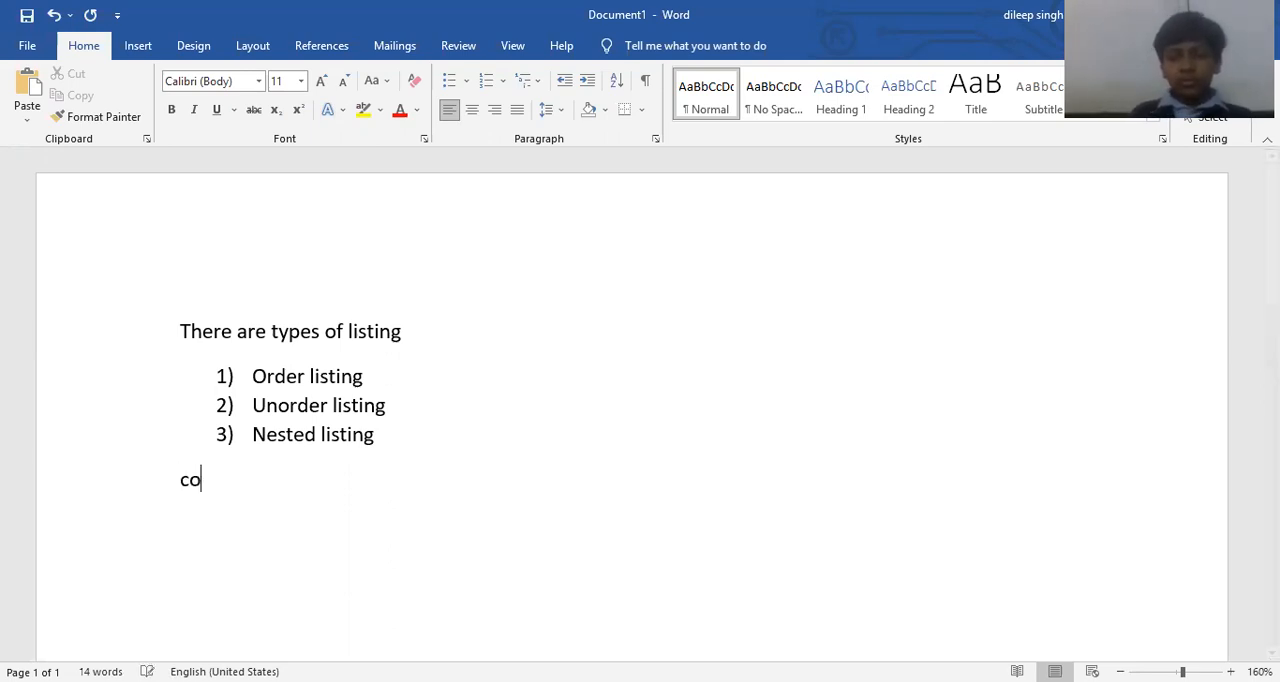
pyautogui.write('mputer course content')
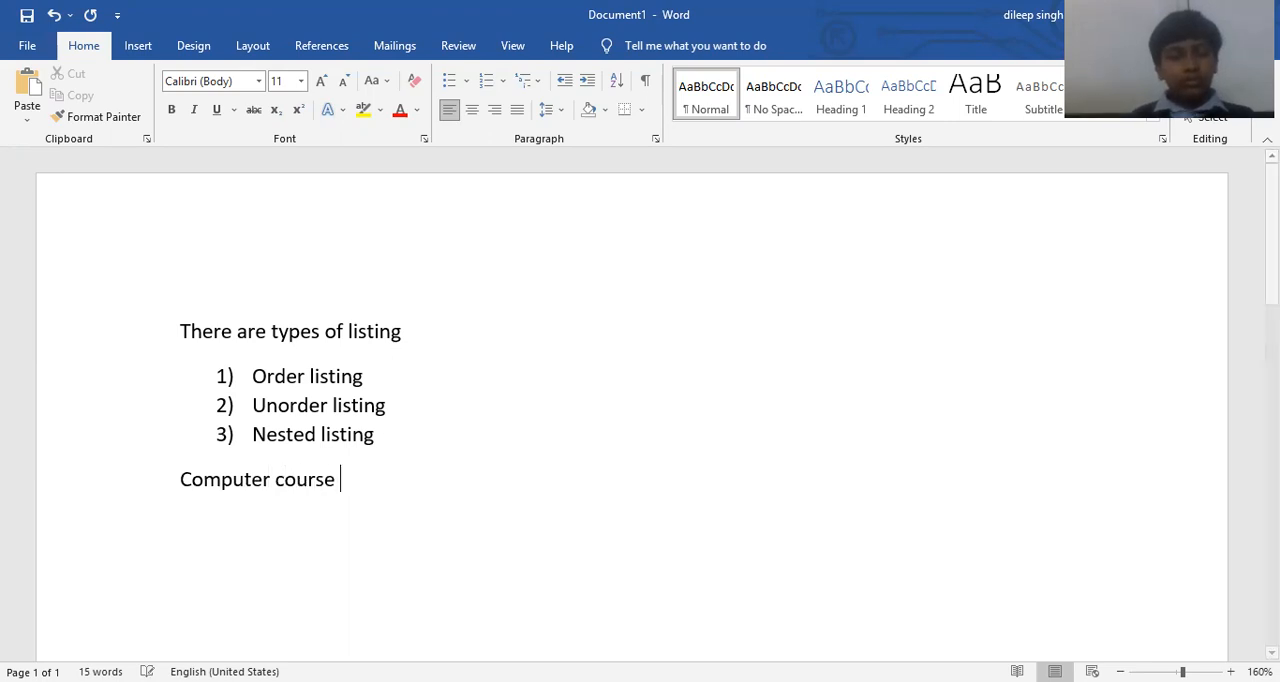
pyautogui.press('Return')
pyautogui.write('ms word')
# Add the line "Ms excel" below "Ms word".
pyautogui.press('Return')
pyautogui.write('M,s e')
pyautogui.press('BackSpace')
pyautogui.press('BackSpace')
pyautogui.press('BackSpace')
pyautogui.press('BackSpace')
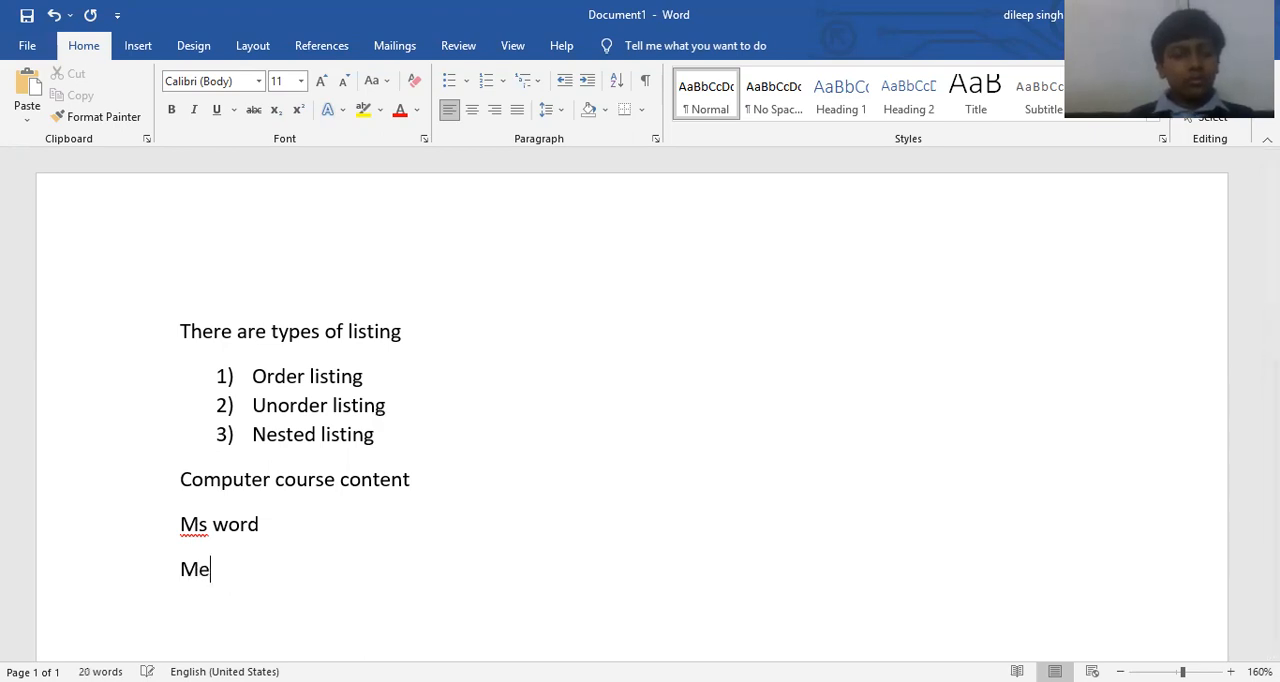
pyautogui.write('s excell')
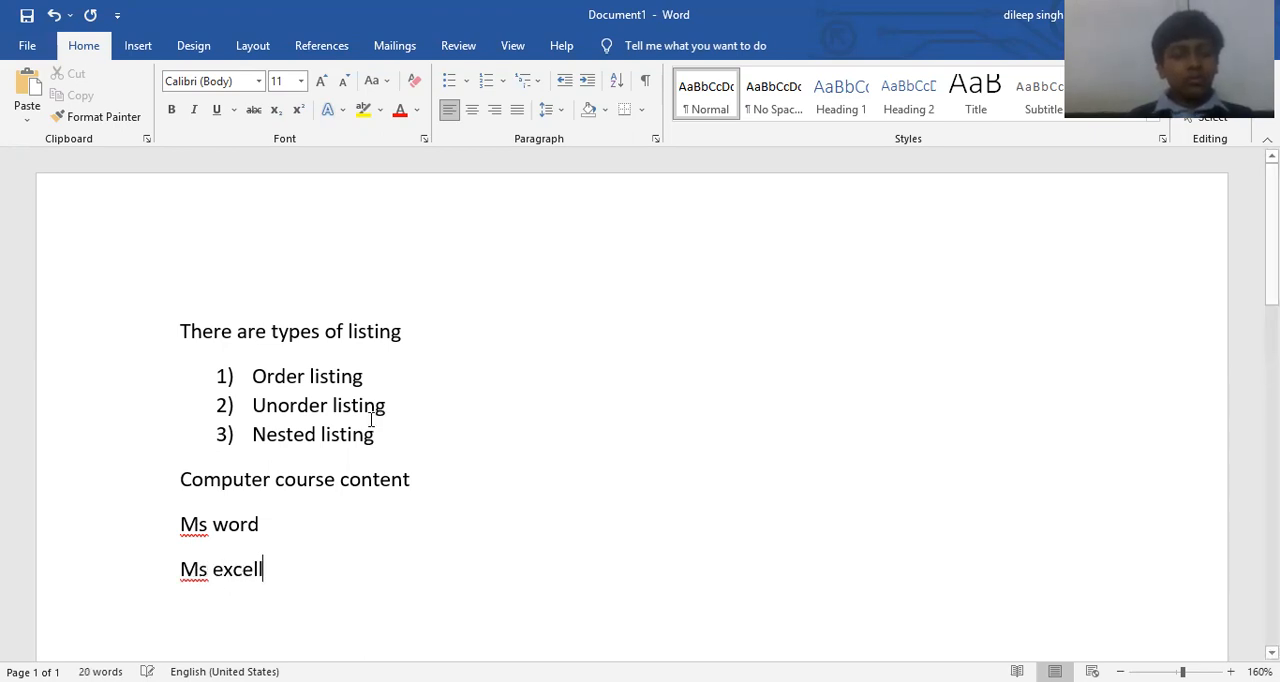
pyautogui.press('BackSpace')
# Add the line "Ms powerpoint" below "Ms excel".
pyautogui.press('Return')
pyautogui.write('Mws')
pyautogui.press('BackSpace')
pyautogui.press('BackSpace')
pyautogui.write('ws')
pyautogui.press('BackSpace')
pyautogui.press('BackSpace')
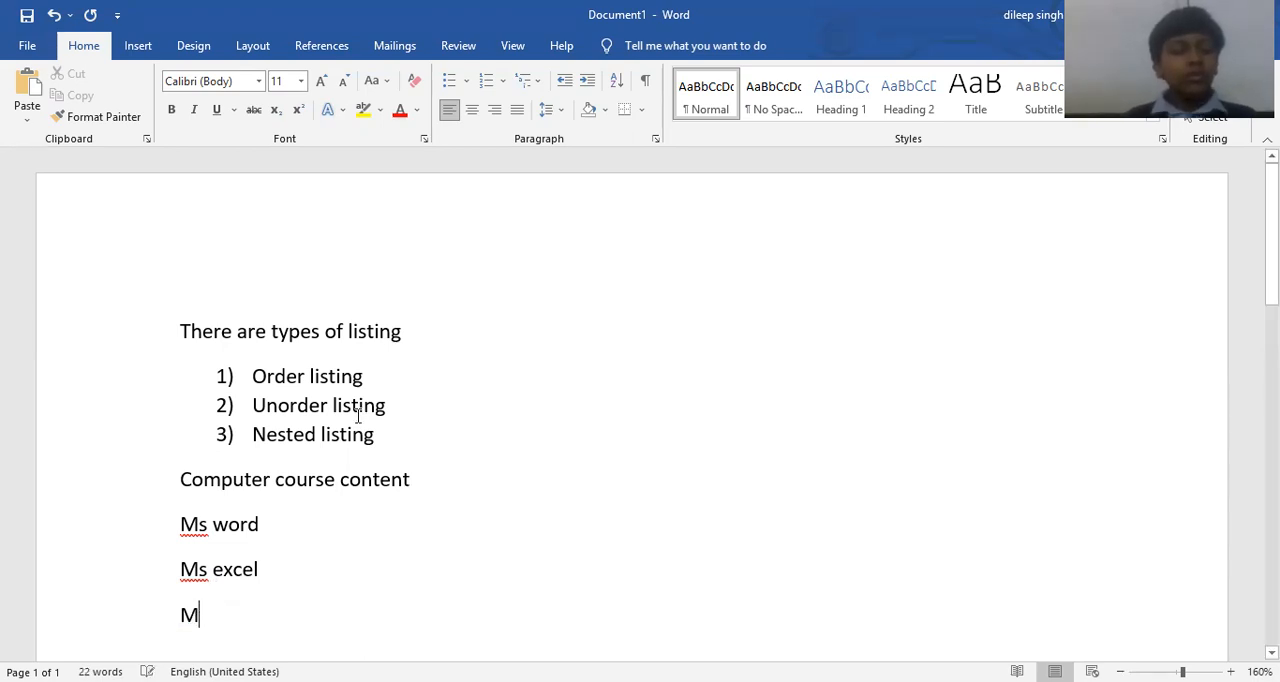
pyautogui.write('s pwo')
pyautogui.press('BackSpace')
pyautogui.write('owerpoint')
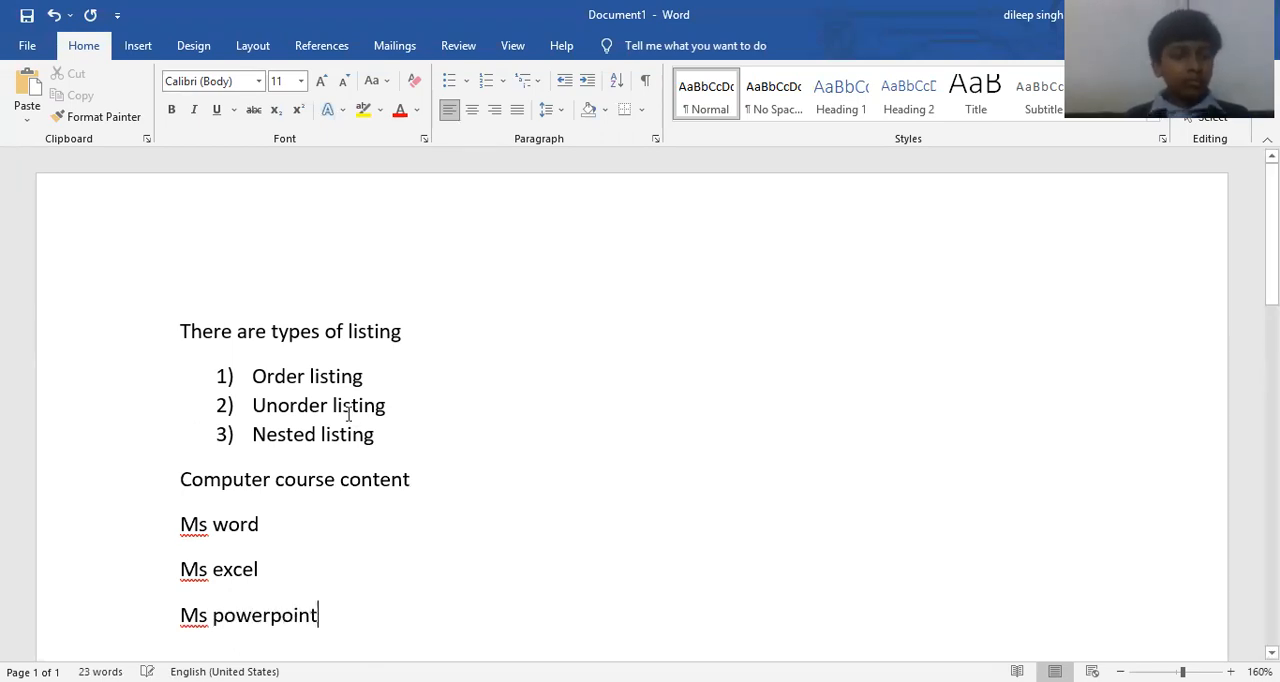
# Apply the "1. 2. 3." numbering format to the Ms word, Ms excel and Ms powerpoint lines.
pyautogui.scroll(-2, 198, 536)
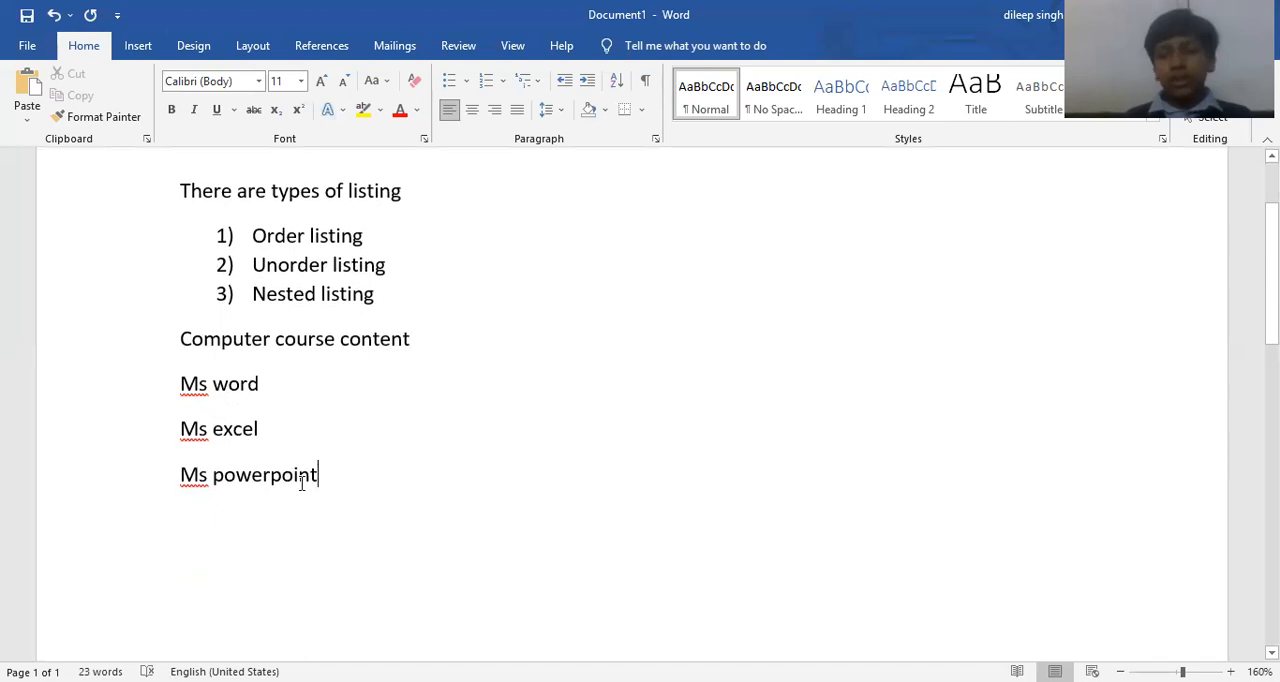
pyautogui.moveTo(334, 474); pyautogui.dragTo(160, 397)
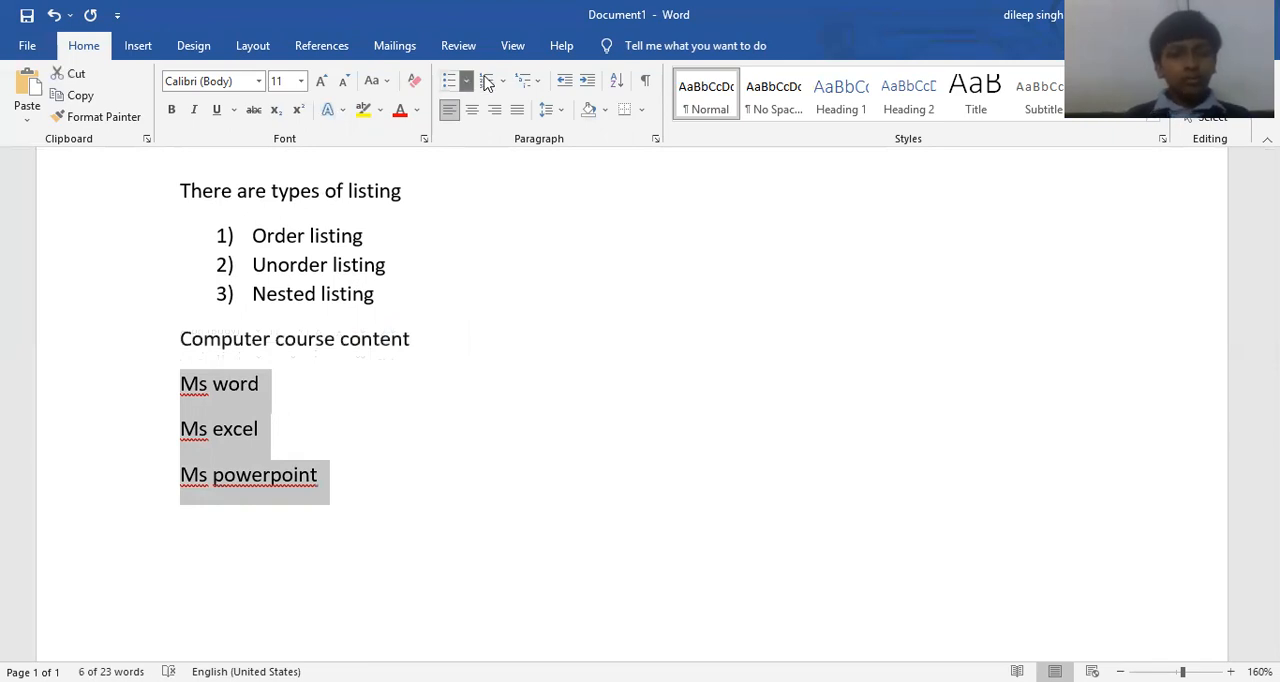
pyautogui.click(466, 84)
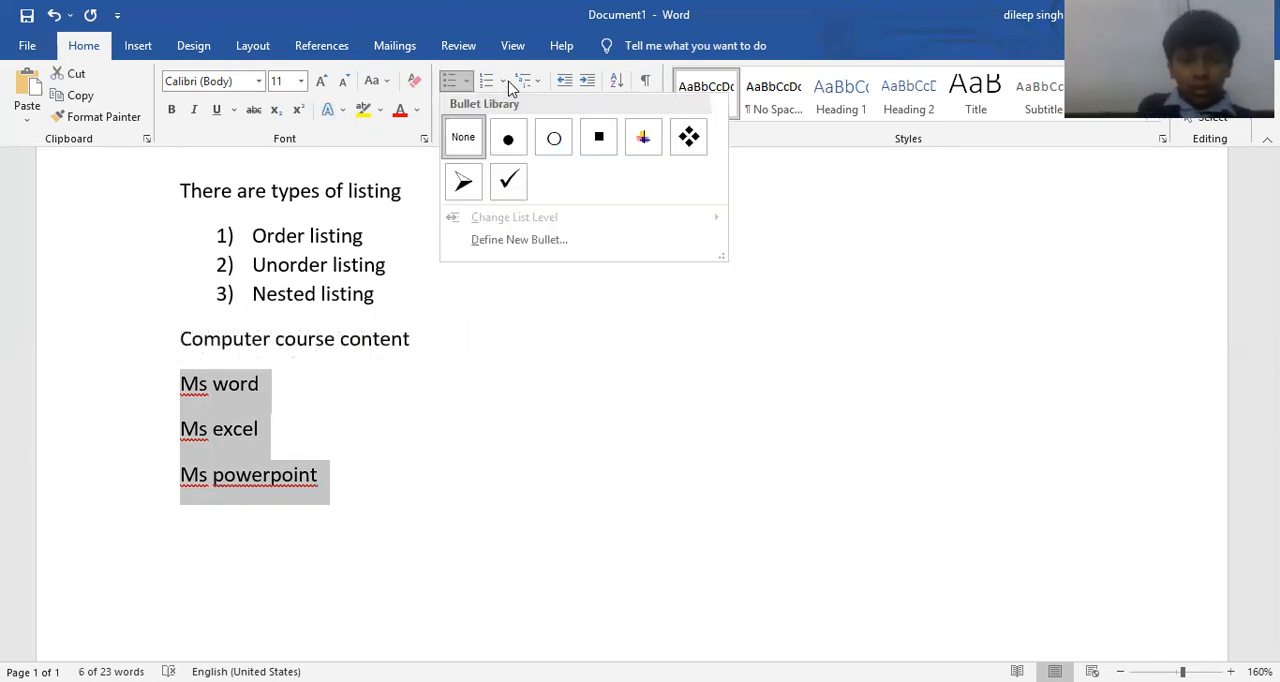
pyautogui.click(506, 82)
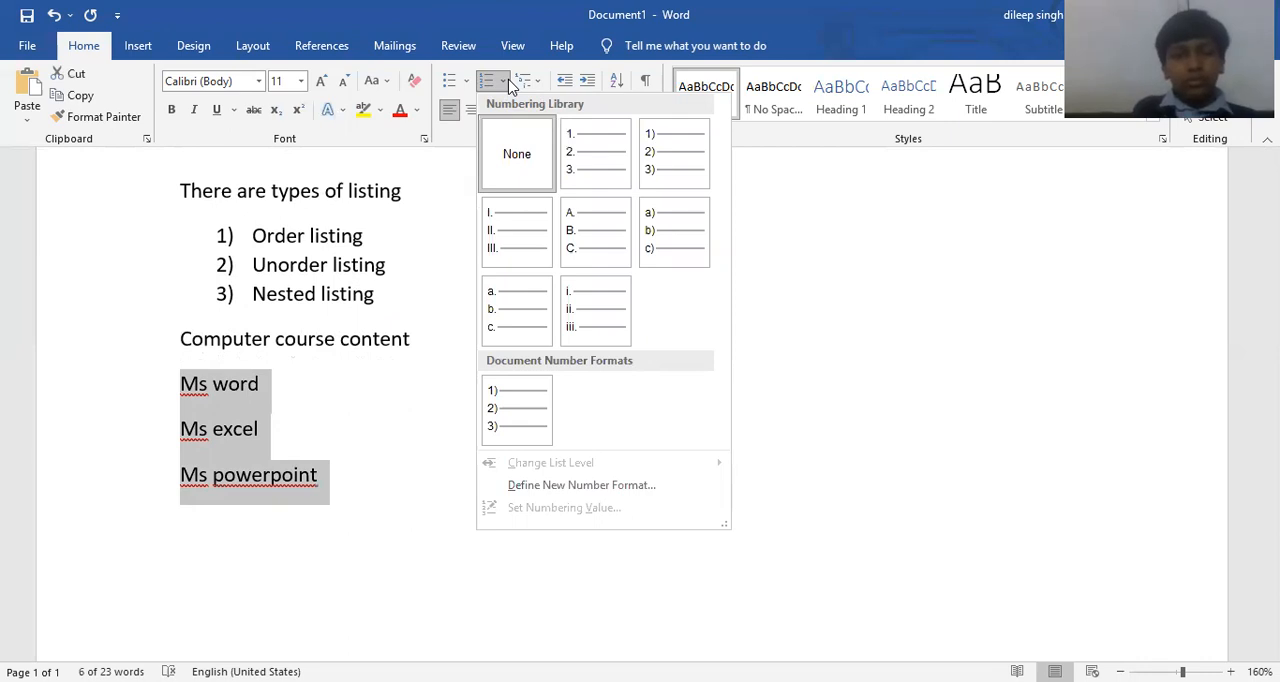
pyautogui.click(596, 163)
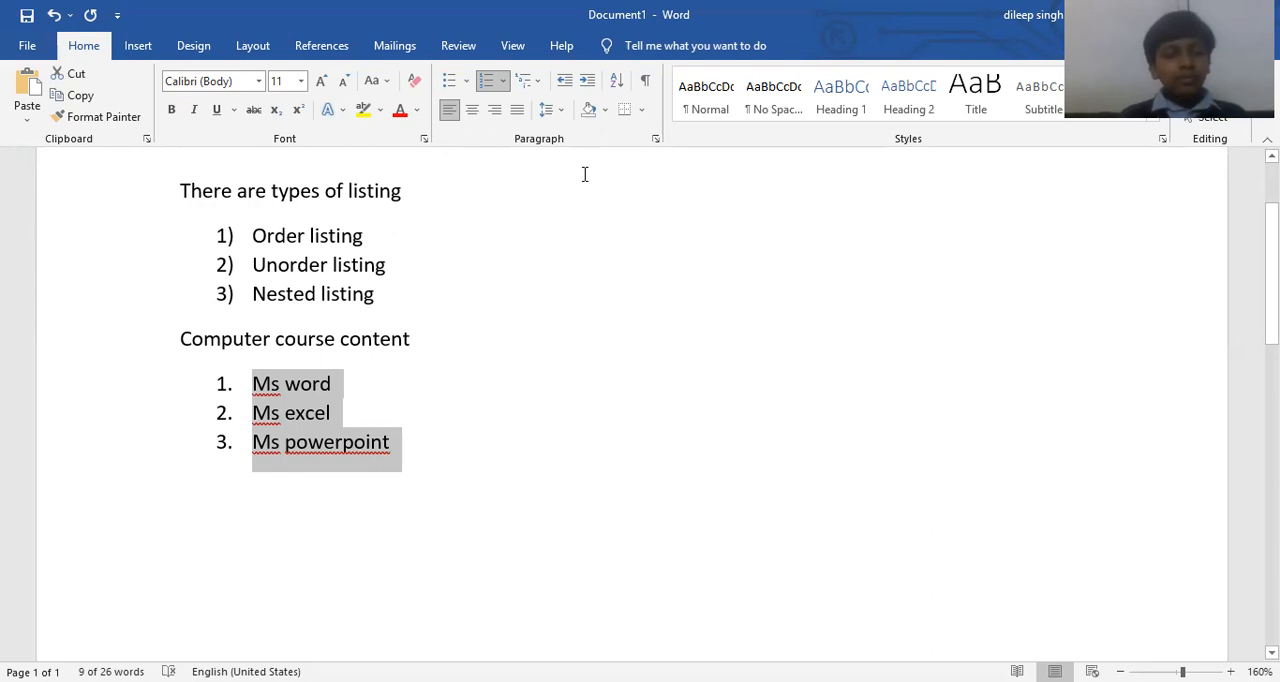
pyautogui.click(505, 80)
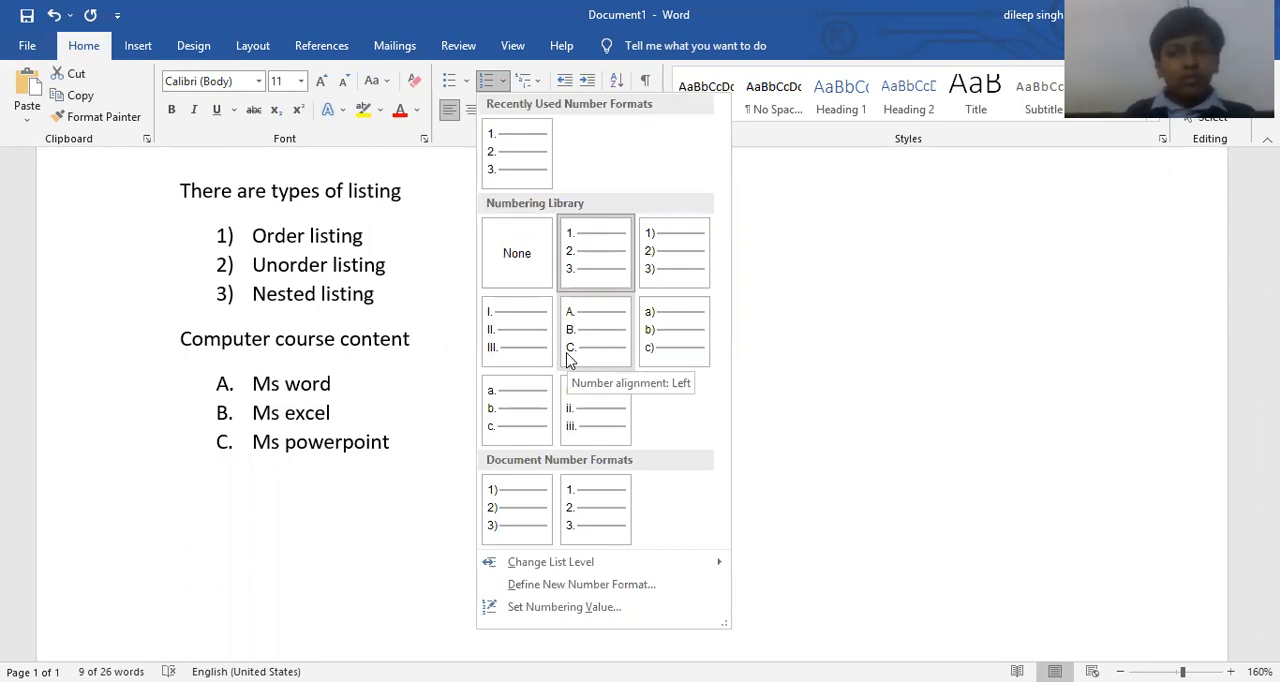
pyautogui.click(454, 449)
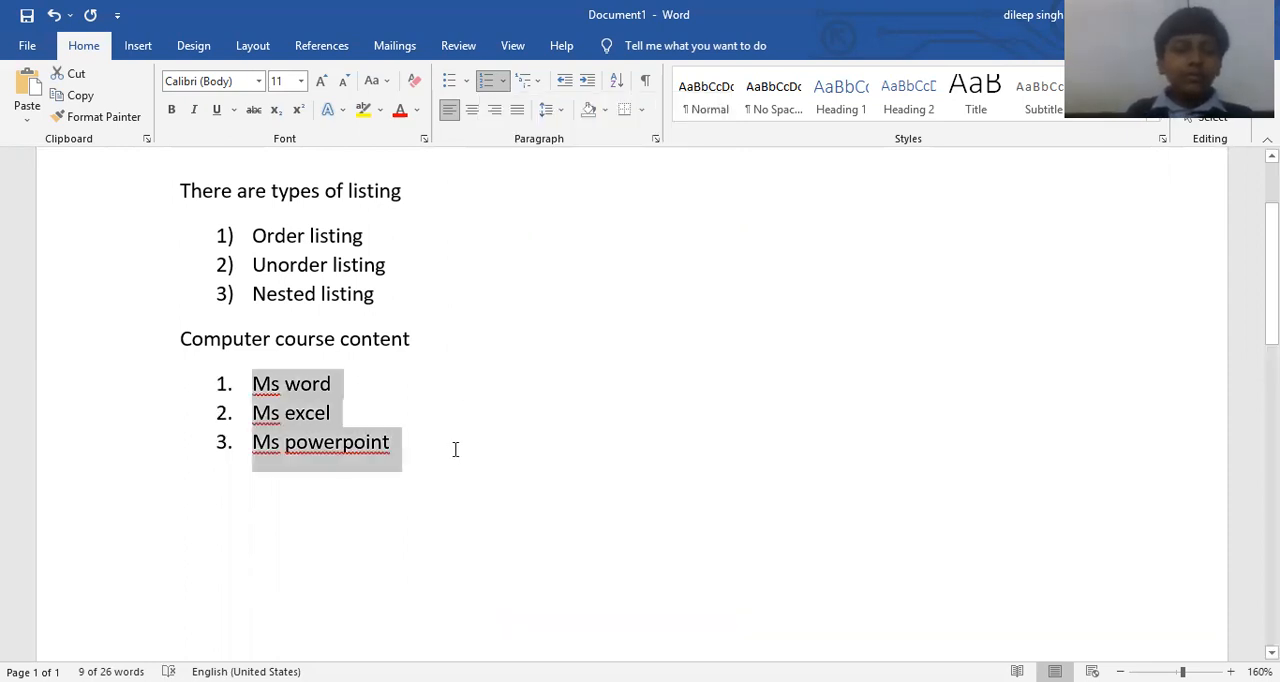
pyautogui.click(454, 449)
# Change the three course items to arrow bullets and end the list with an empty paragraph after Ms powerpoint.
pyautogui.moveTo(408, 443); pyautogui.dragTo(258, 383)
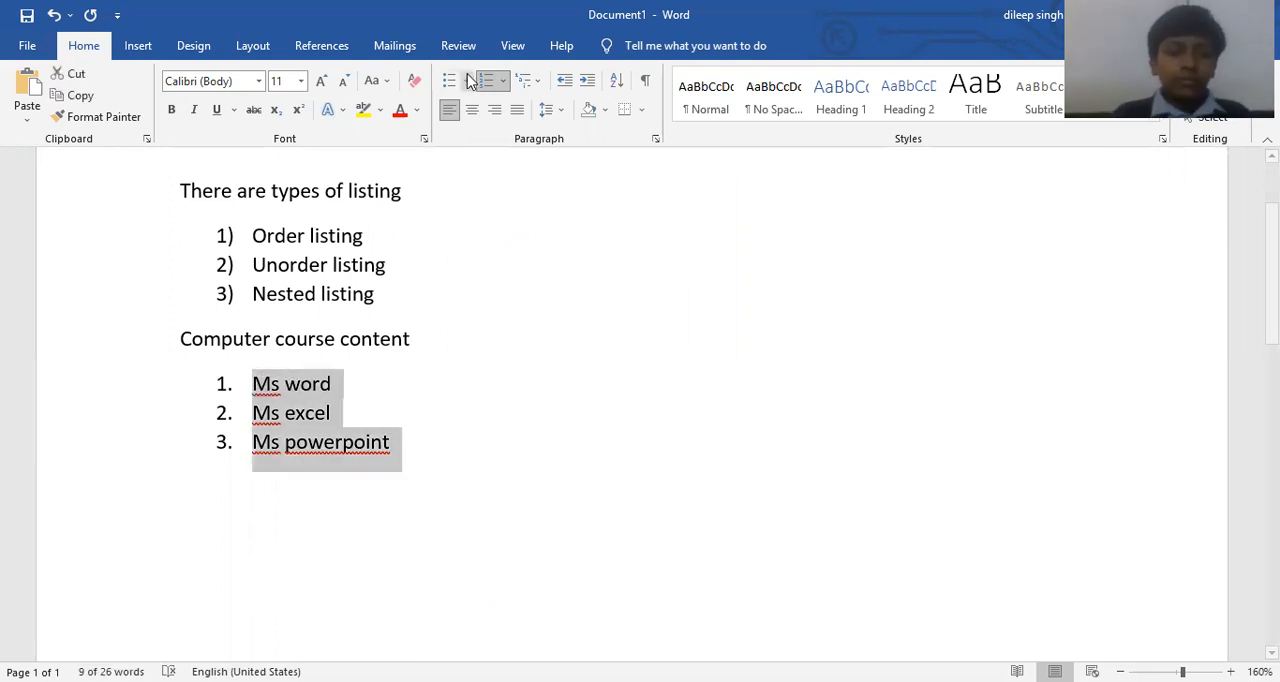
pyautogui.click(468, 82)
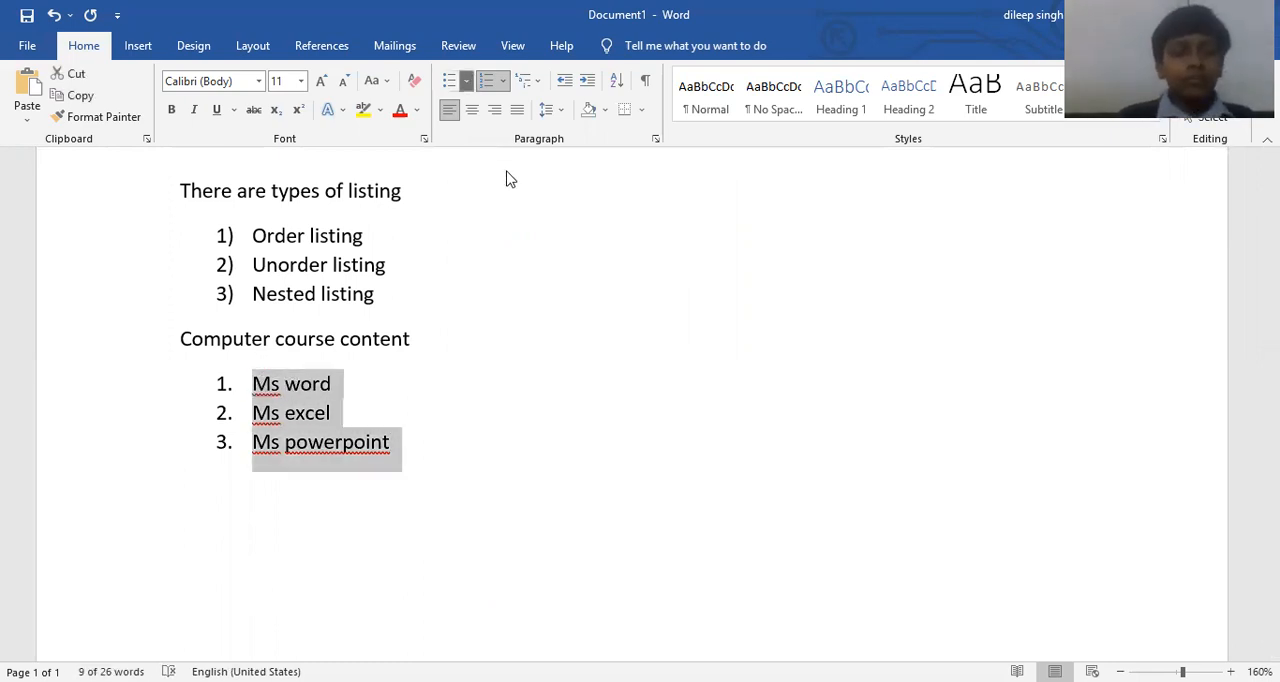
pyautogui.click(590, 415)
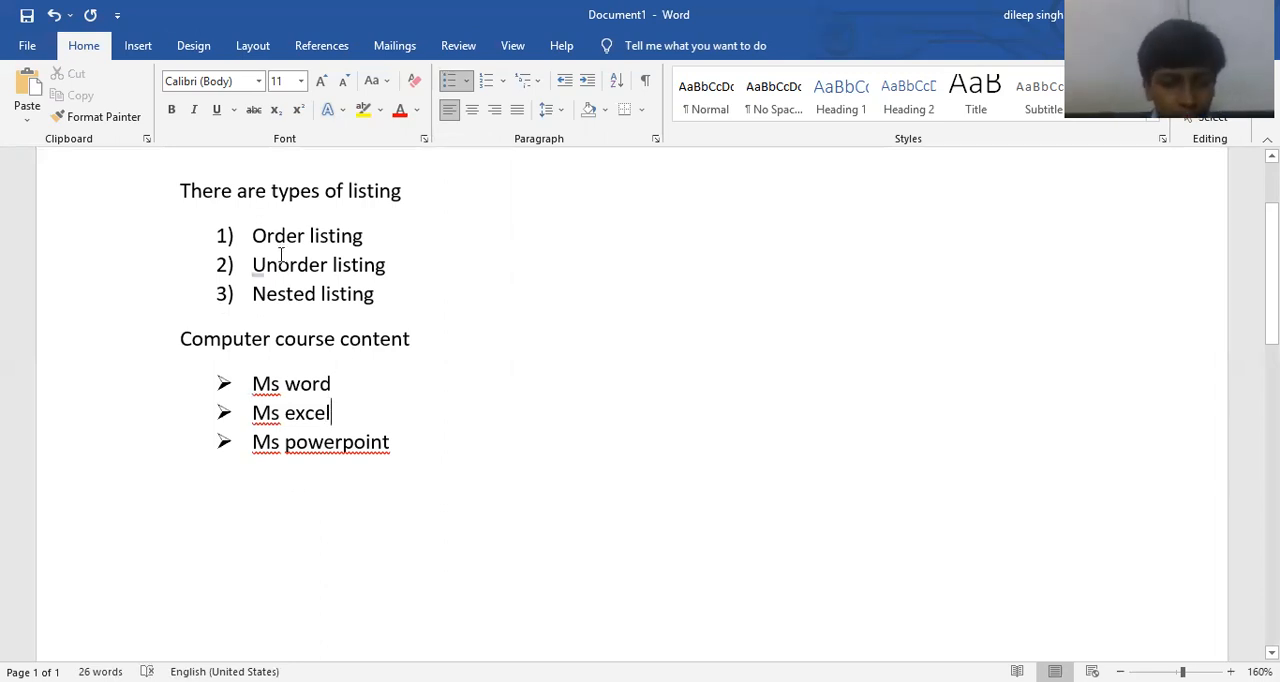
pyautogui.click(420, 447)
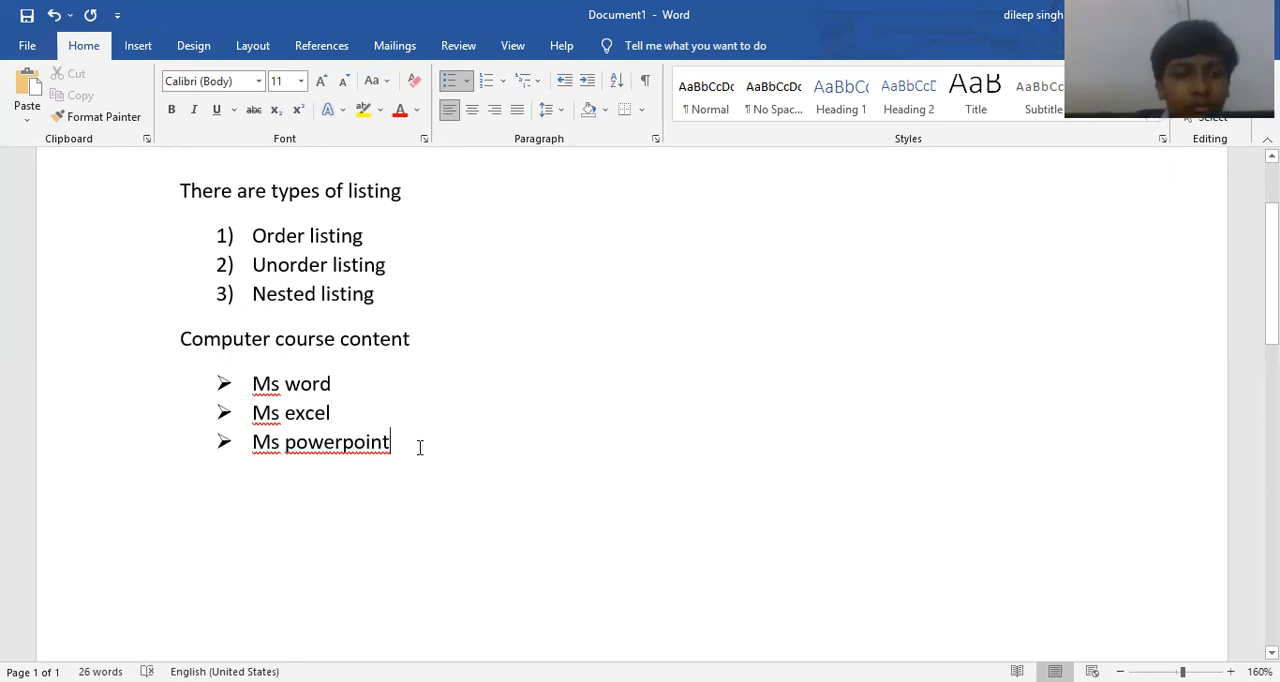
pyautogui.press('Return')
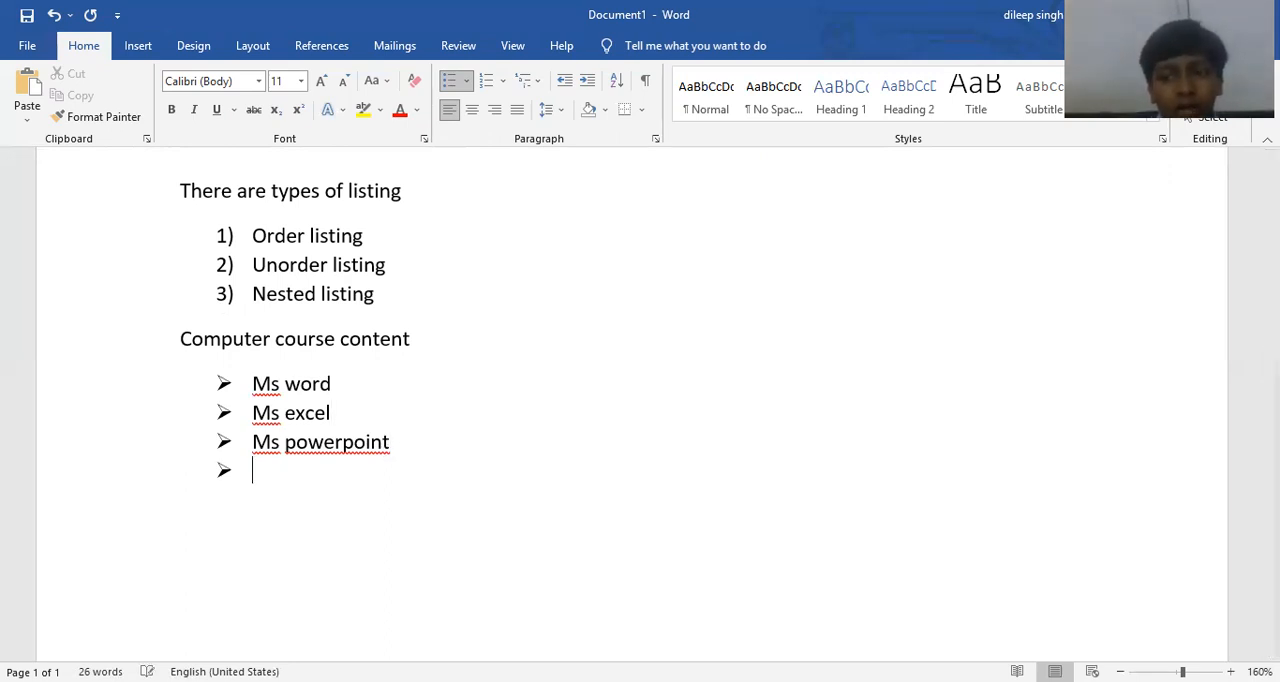
pyautogui.press('Return')
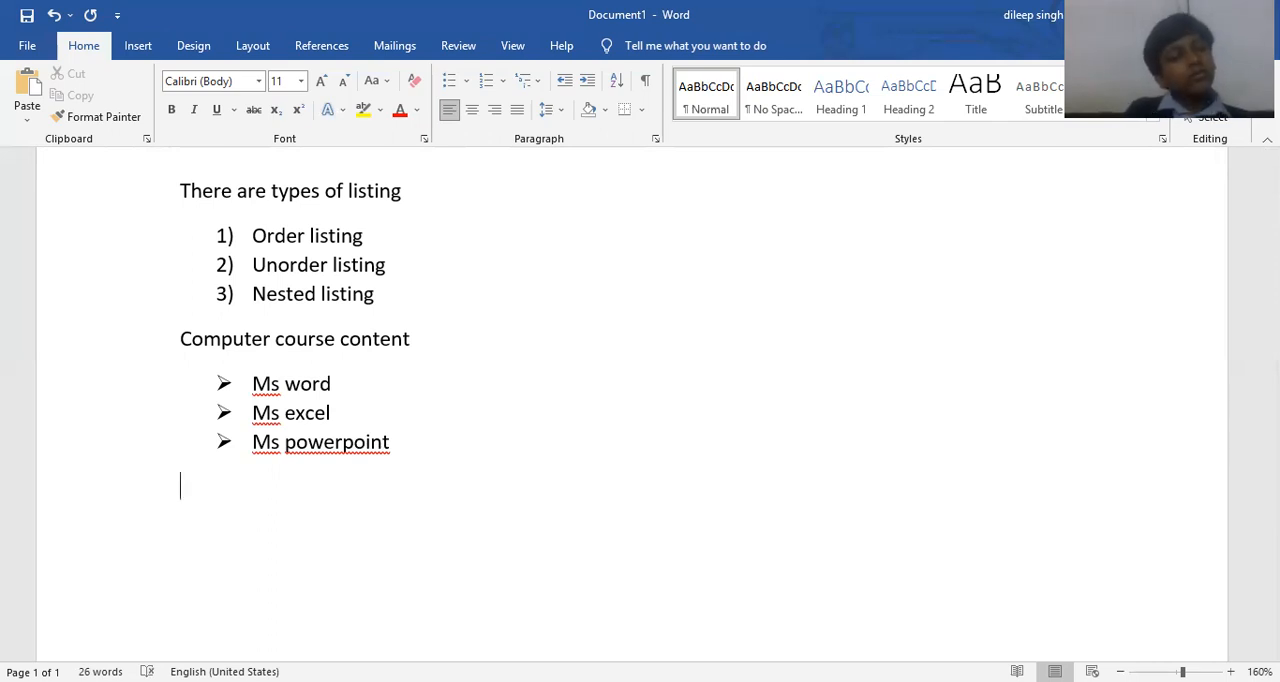
# Add the nested sub-items "Home", "Insert" and "Design" under the Ms word bullet.
pyautogui.click(382, 371)
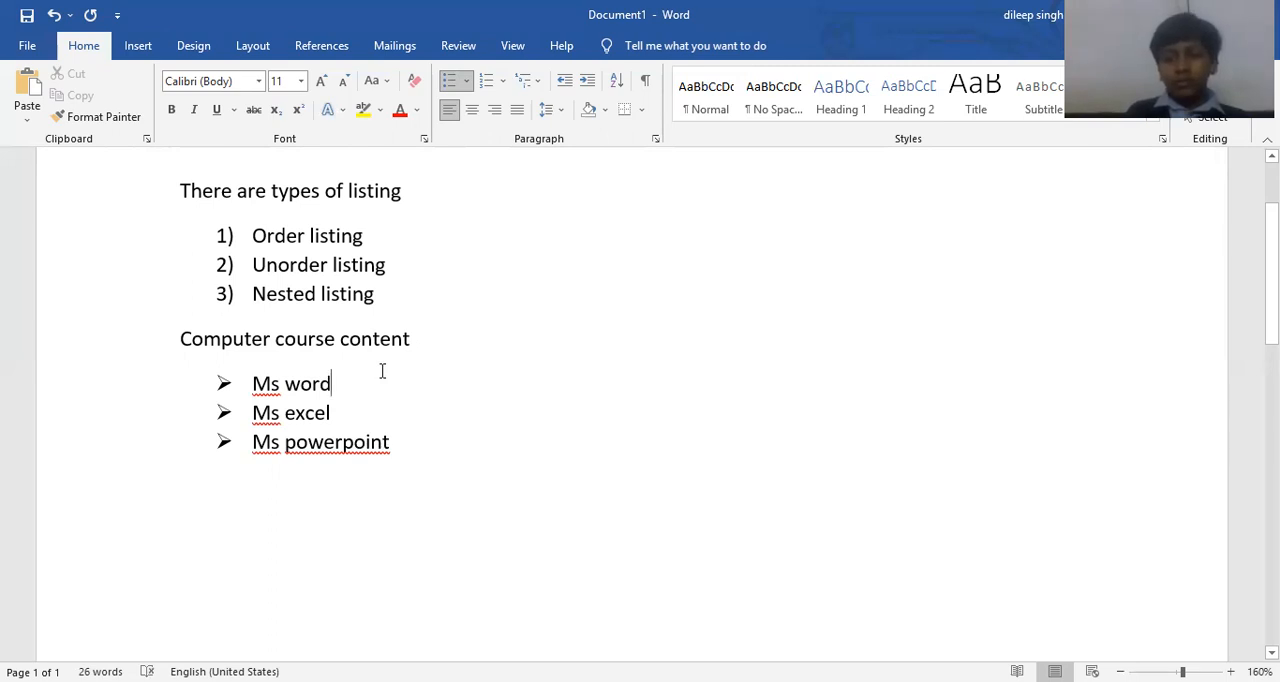
pyautogui.press('Return')
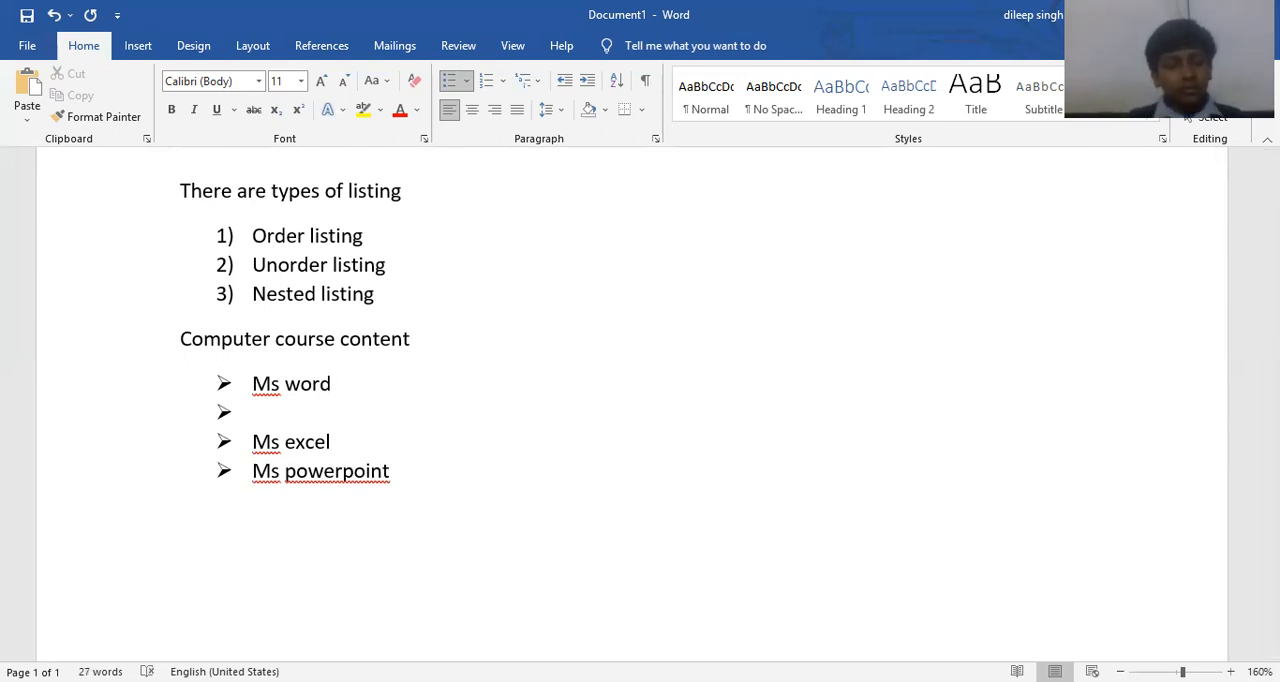
pyautogui.press('Tab')
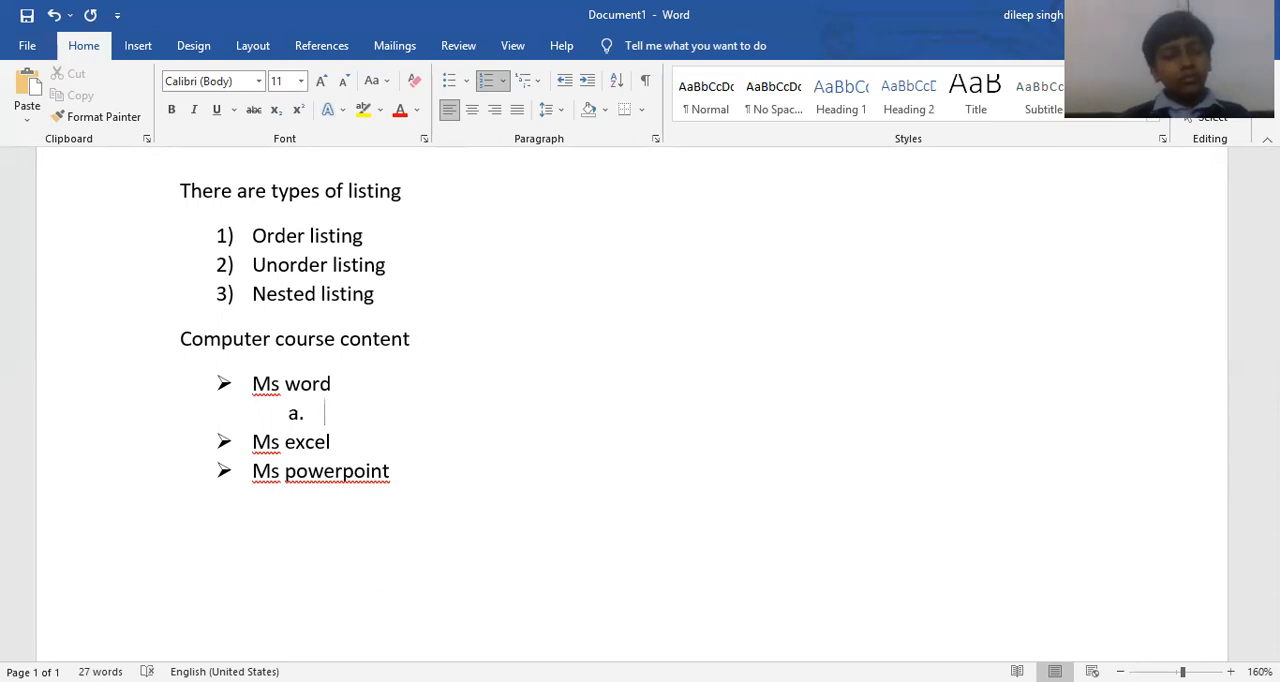
pyautogui.write('home')
pyautogui.press('Return')
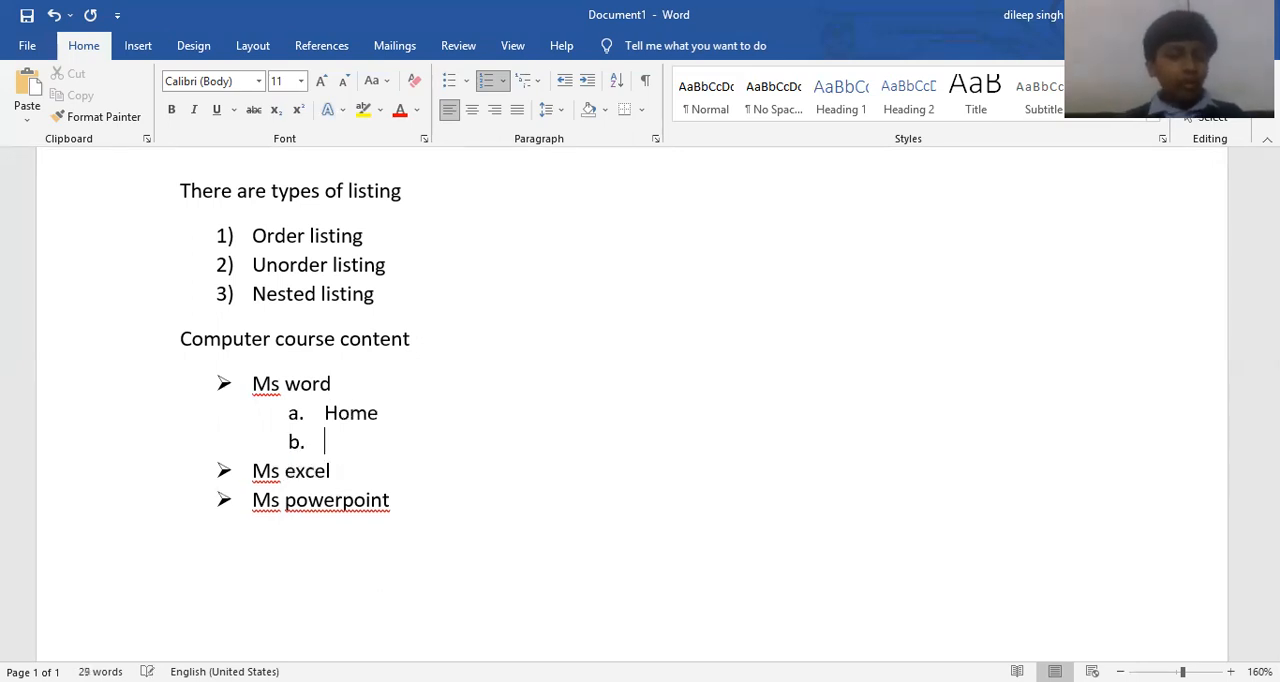
pyautogui.write('insert')
pyautogui.press('Return')
pyautogui.write('design')
pyautogui.press('Return')
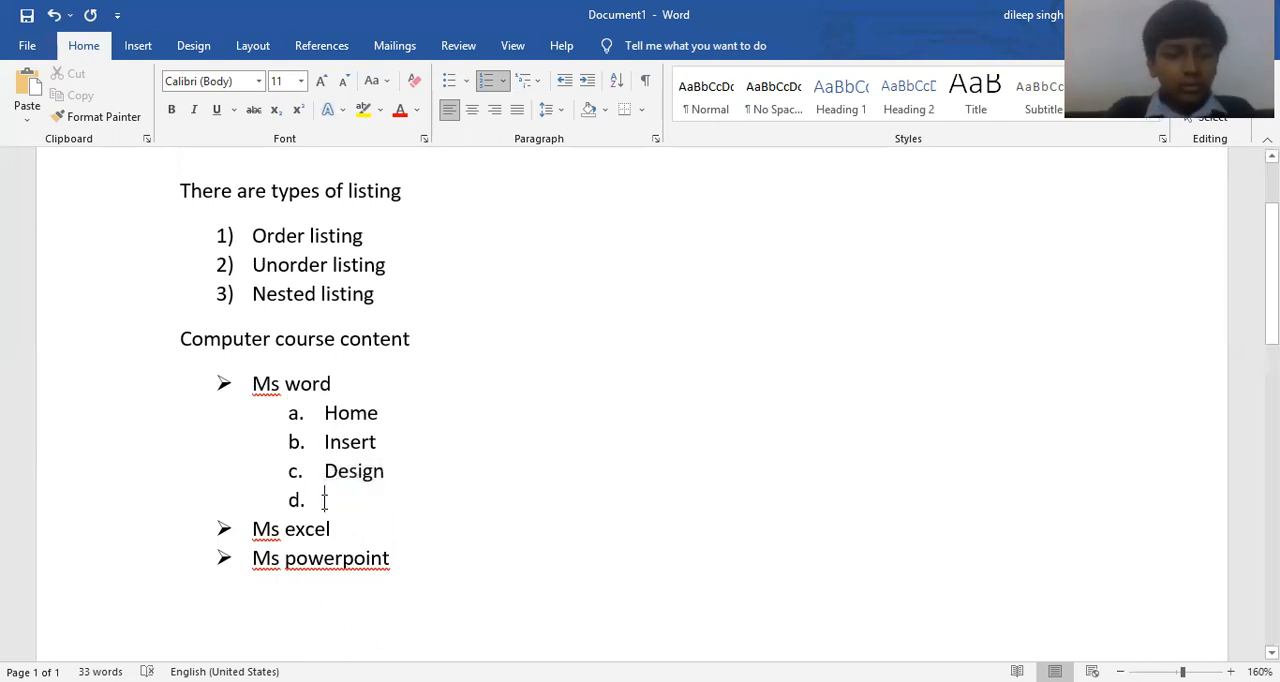
# Remove the empty sub-item and its blank line between Design and Ms excel.
pyautogui.press('BackSpace')
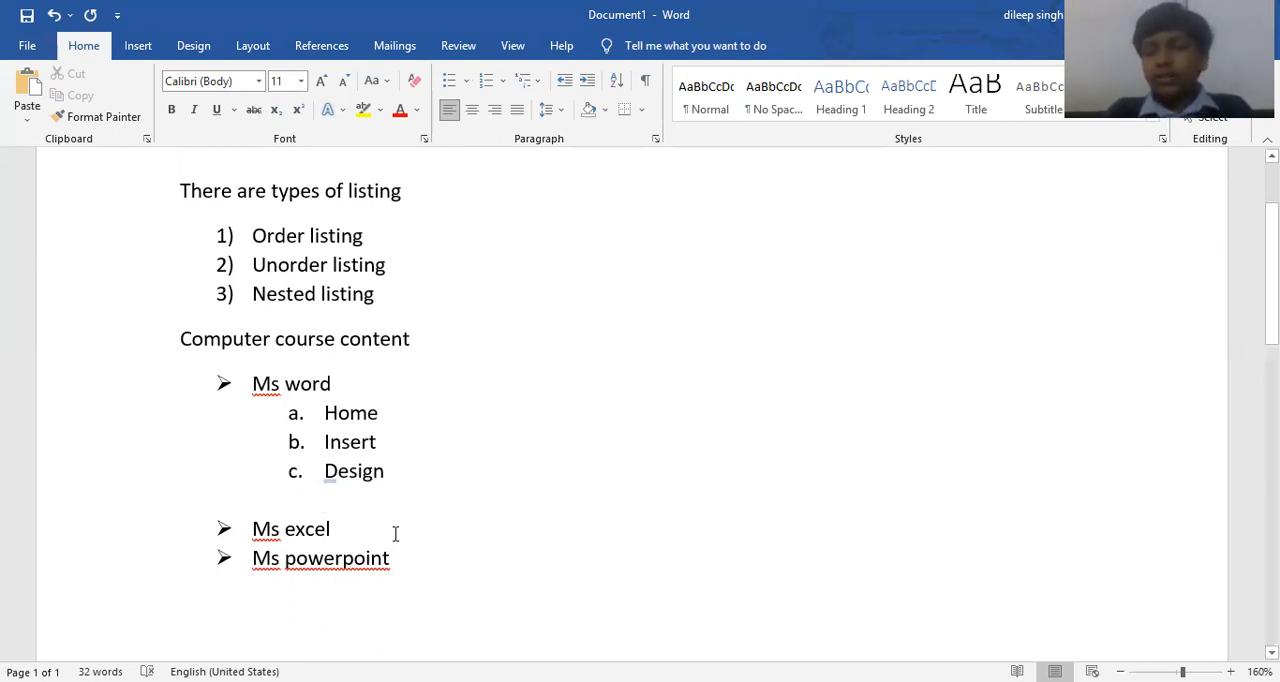
pyautogui.press('BackSpace')
pyautogui.press('BackSpace')
pyautogui.press('BackSpace')
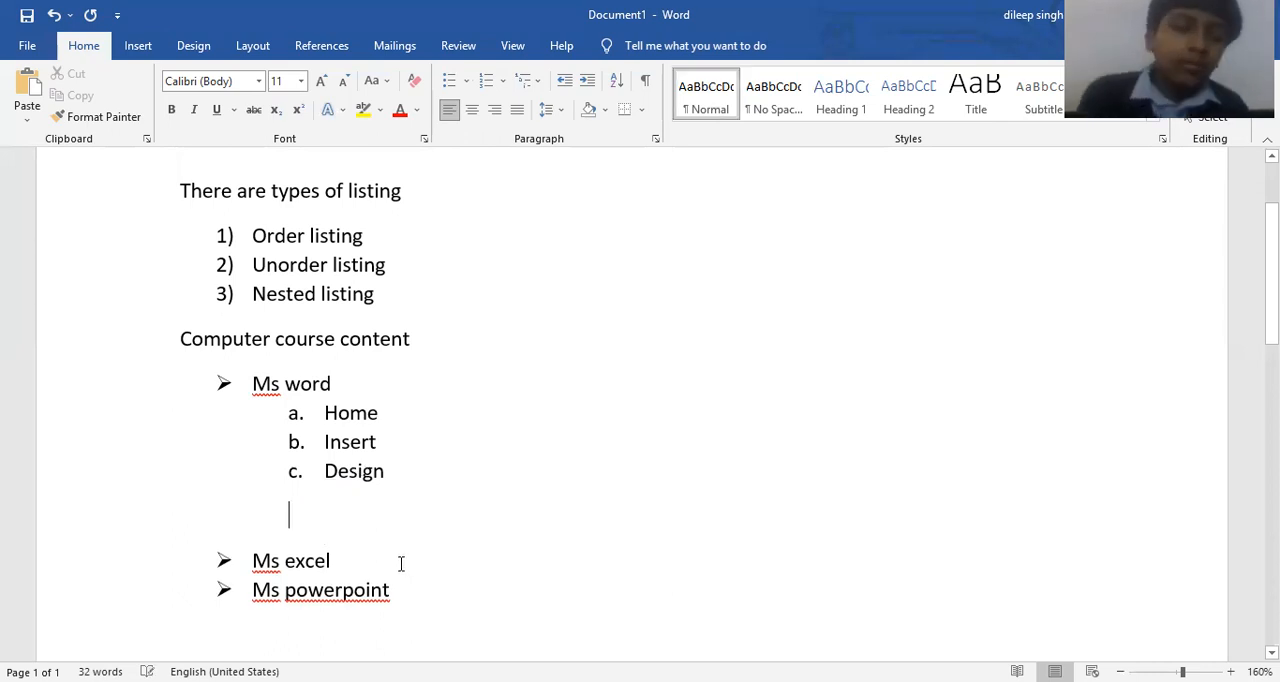
# Apply the "1) a) i)" multilevel list format to the whole course list from Ms word to Ms powerpoint.
pyautogui.moveTo(423, 540); pyautogui.dragTo(204, 382)
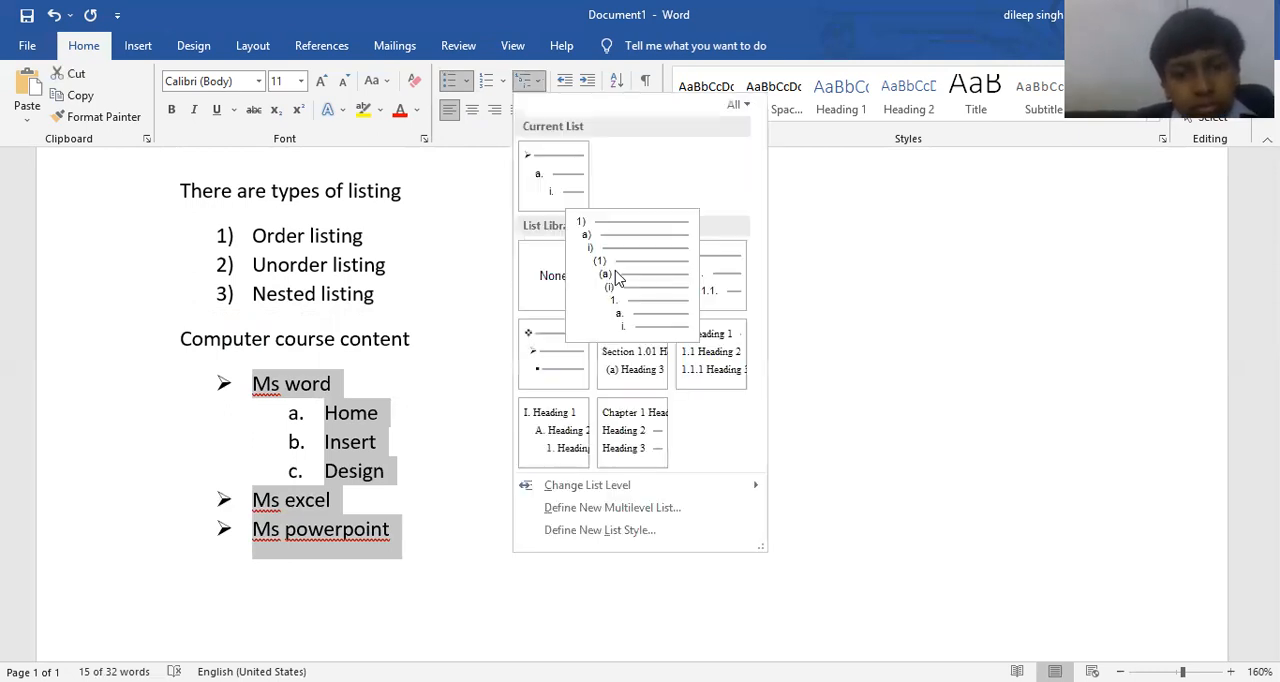
pyautogui.click(616, 276)
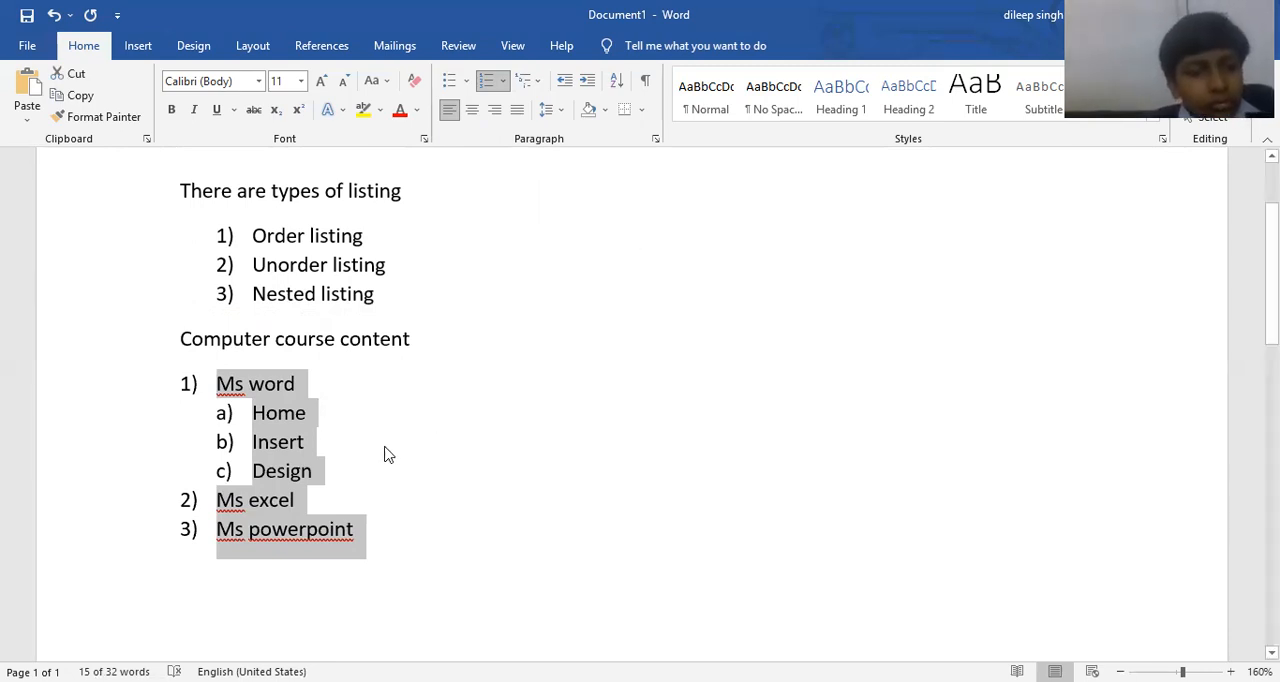
# Add the third-level sub-items "Clipboard", "Font" and "Paragraph" under Home in the Ms word section.
pyautogui.click(342, 408)
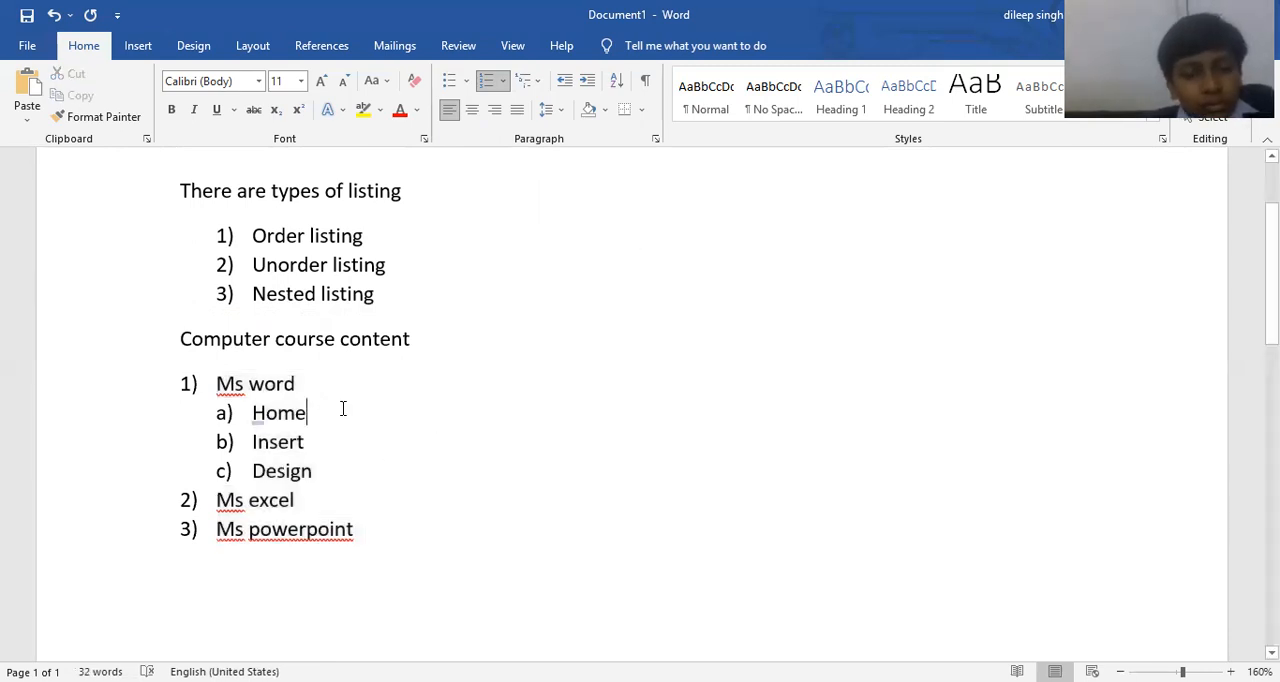
pyautogui.press('Return')
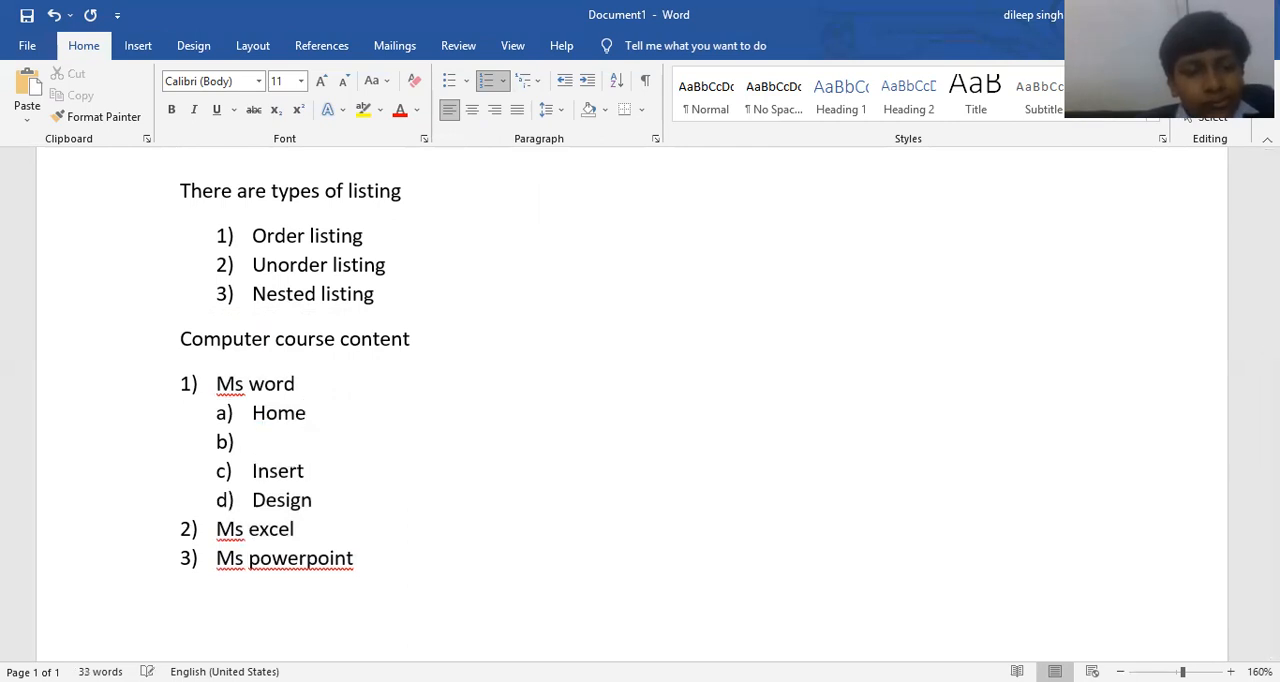
pyautogui.press('Tab')
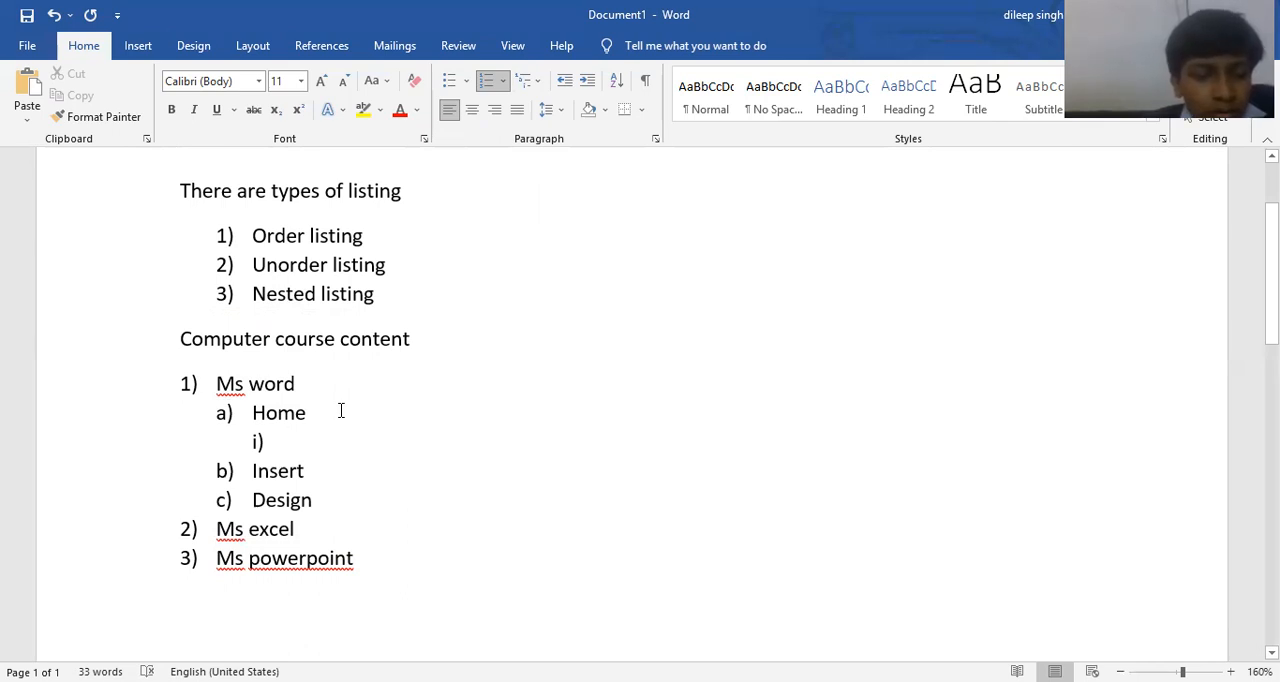
pyautogui.write('clip')
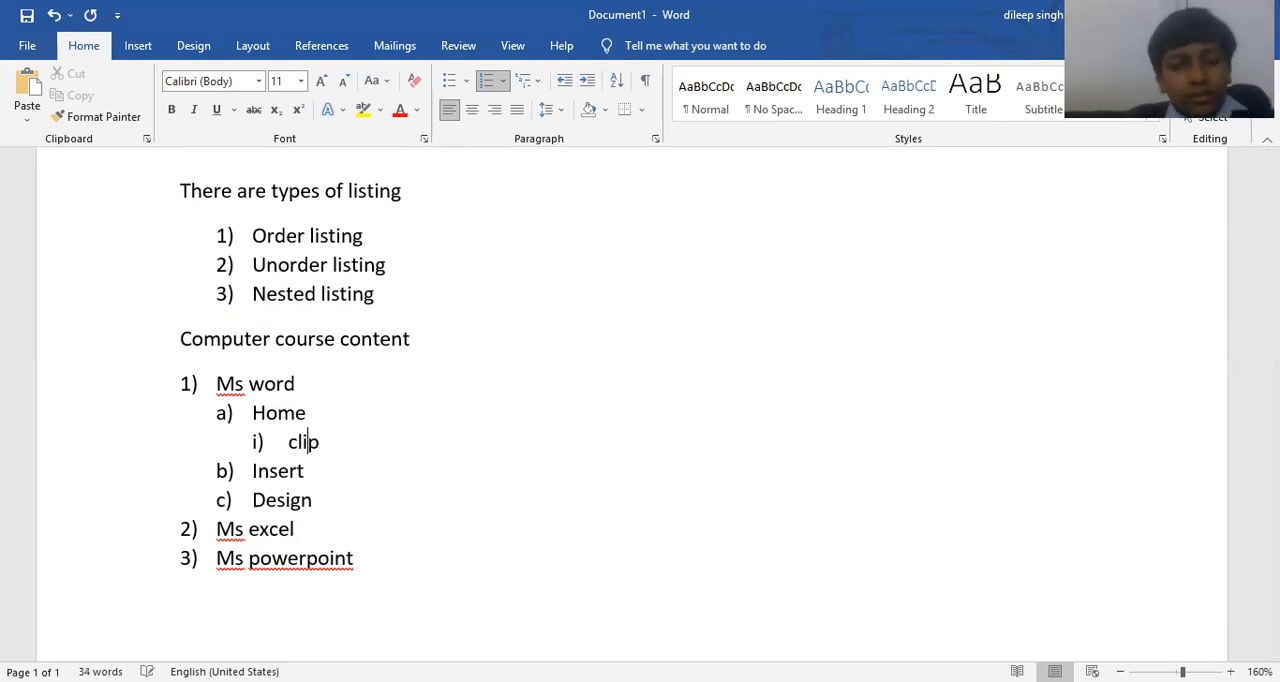
pyautogui.write('board')
pyautogui.press('Return')
pyautogui.write('font')
pyautogui.press('Return')
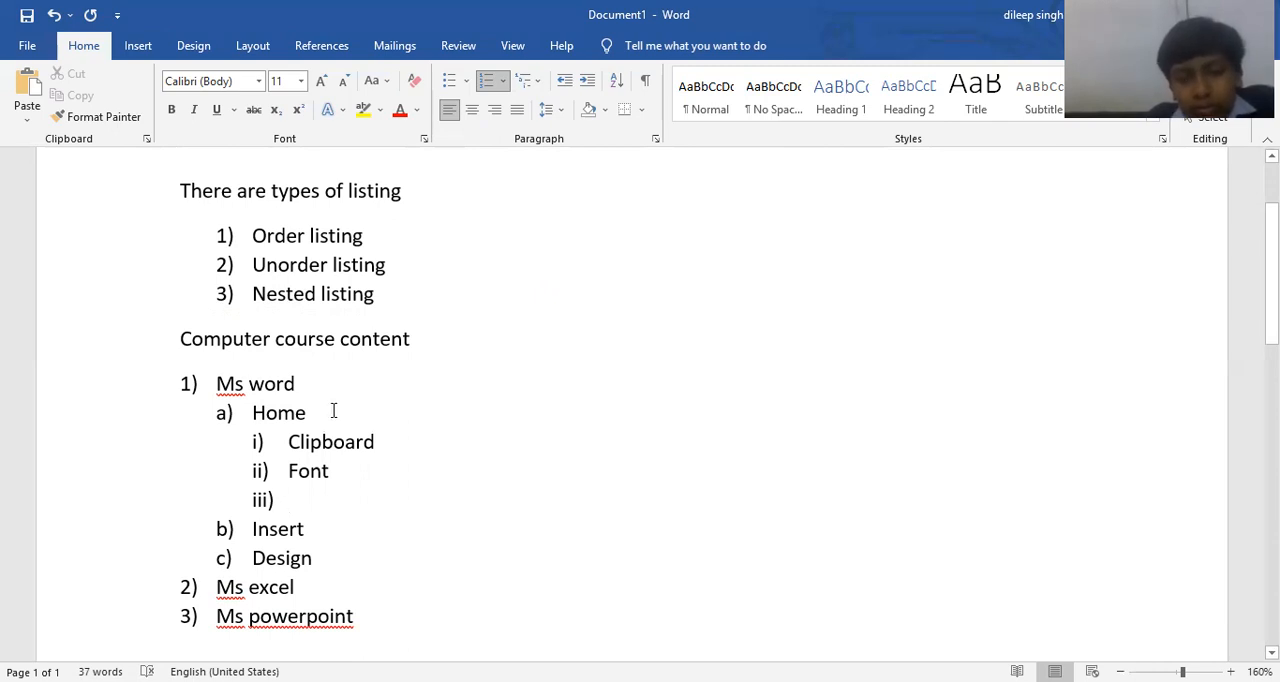
pyautogui.write('par')
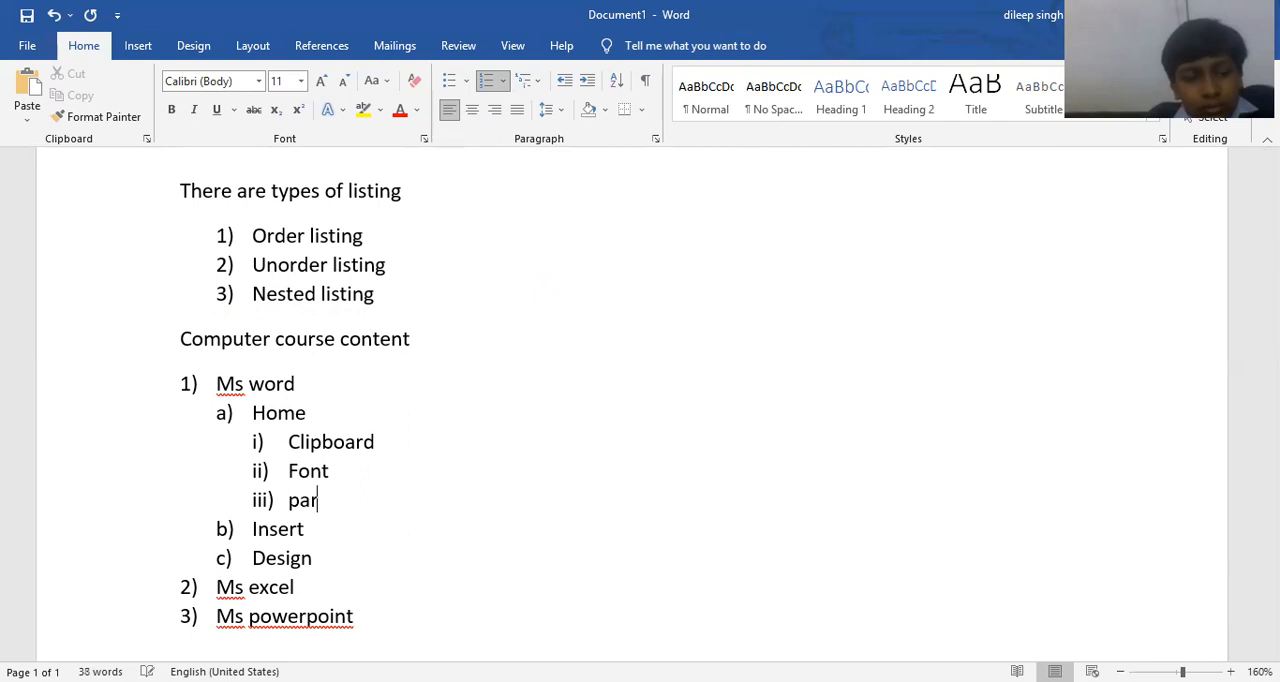
pyautogui.write('agraph')
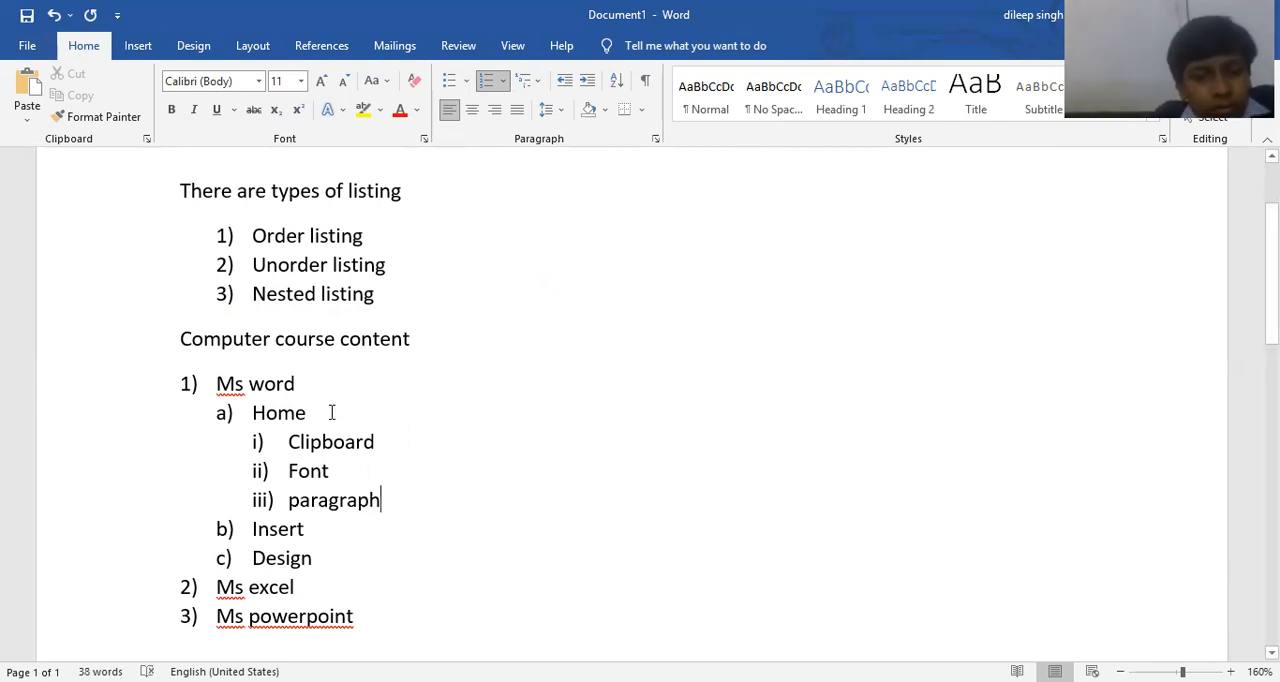
# Continue the third-level list after Paragraph with the filler items "Sd", "Fsdf", "Sf" and "Dfs".
pyautogui.press('Return')
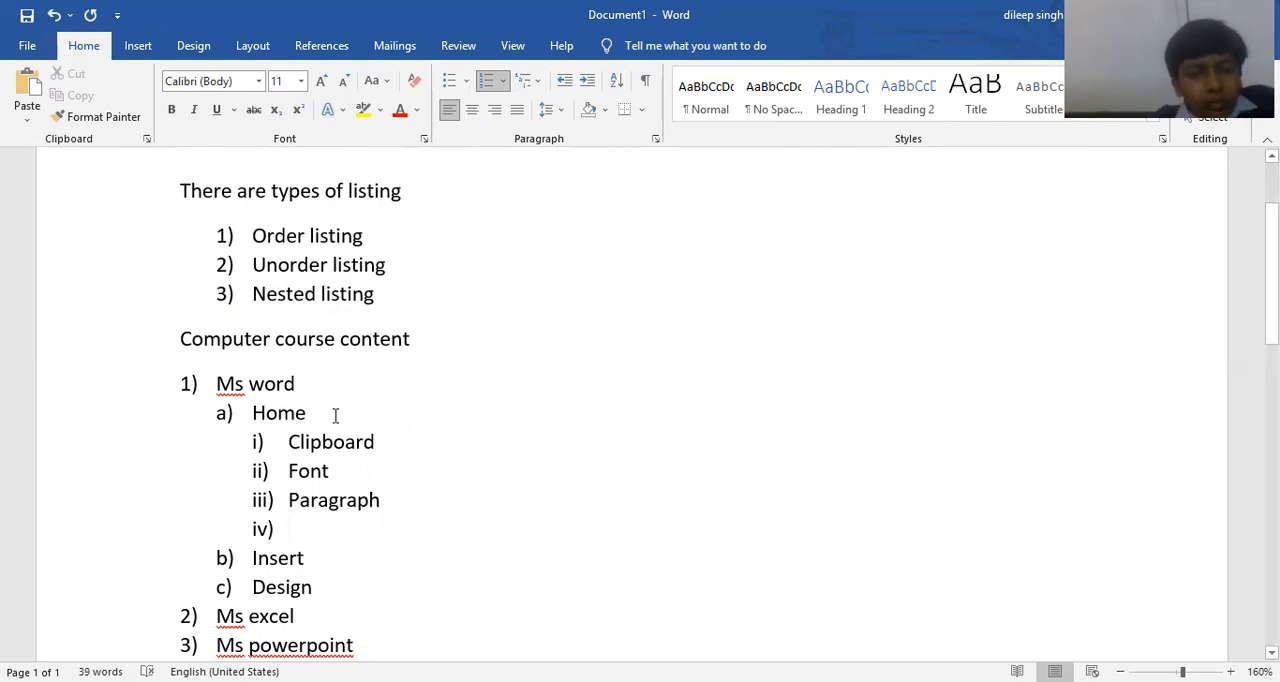
pyautogui.write('sd')
pyautogui.press('Return')
pyautogui.write('fsdf')
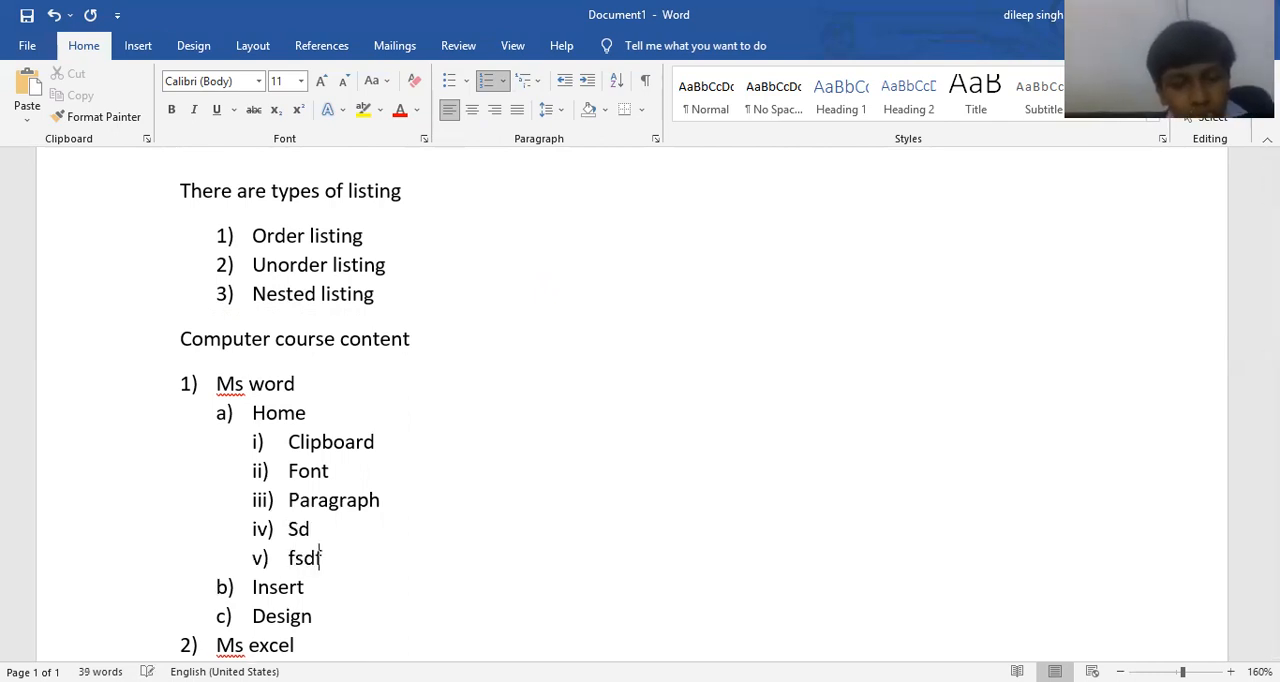
pyautogui.press('Return')
pyautogui.write('sf')
pyautogui.press('Return')
pyautogui.write('dfs')
pyautogui.press('Return')
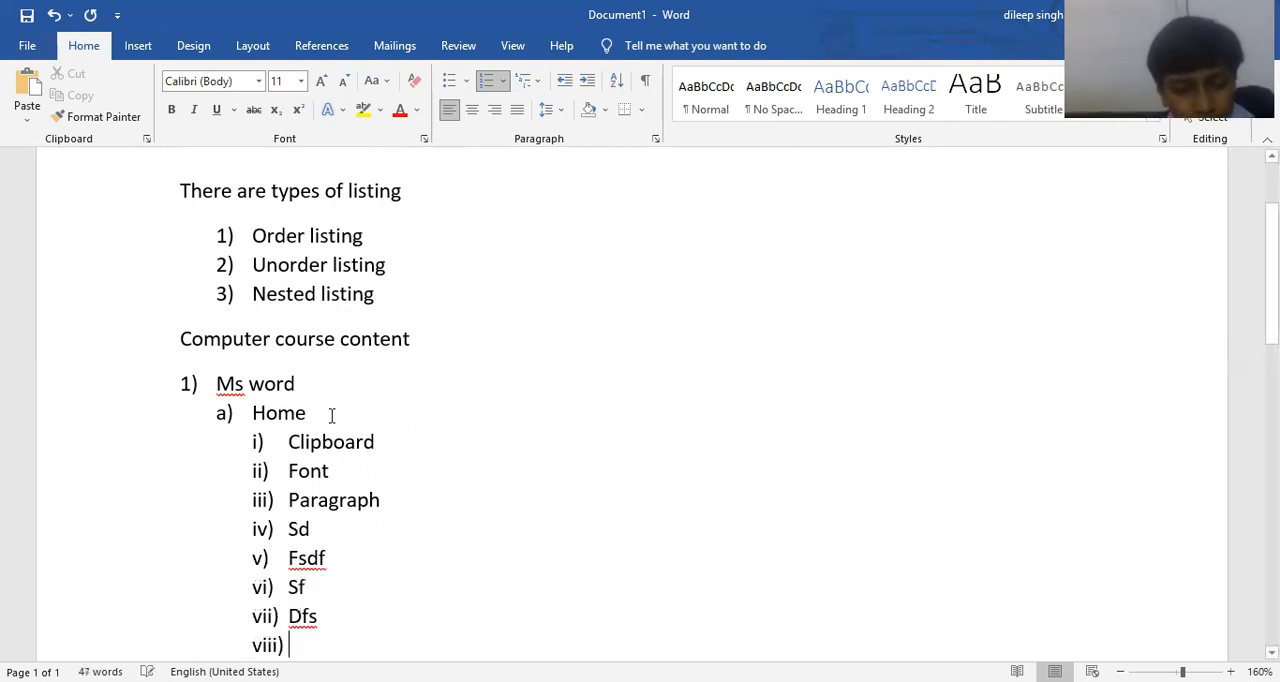
# Delete all filler items below Paragraph so that Paragraph is the last sub-item under Home.
pyautogui.press('BackSpace')
pyautogui.press('BackSpace')
pyautogui.press('BackSpace')
pyautogui.press('BackSpace')
pyautogui.press('BackSpace')
pyautogui.press('BackSpace')
pyautogui.press('BackSpace')
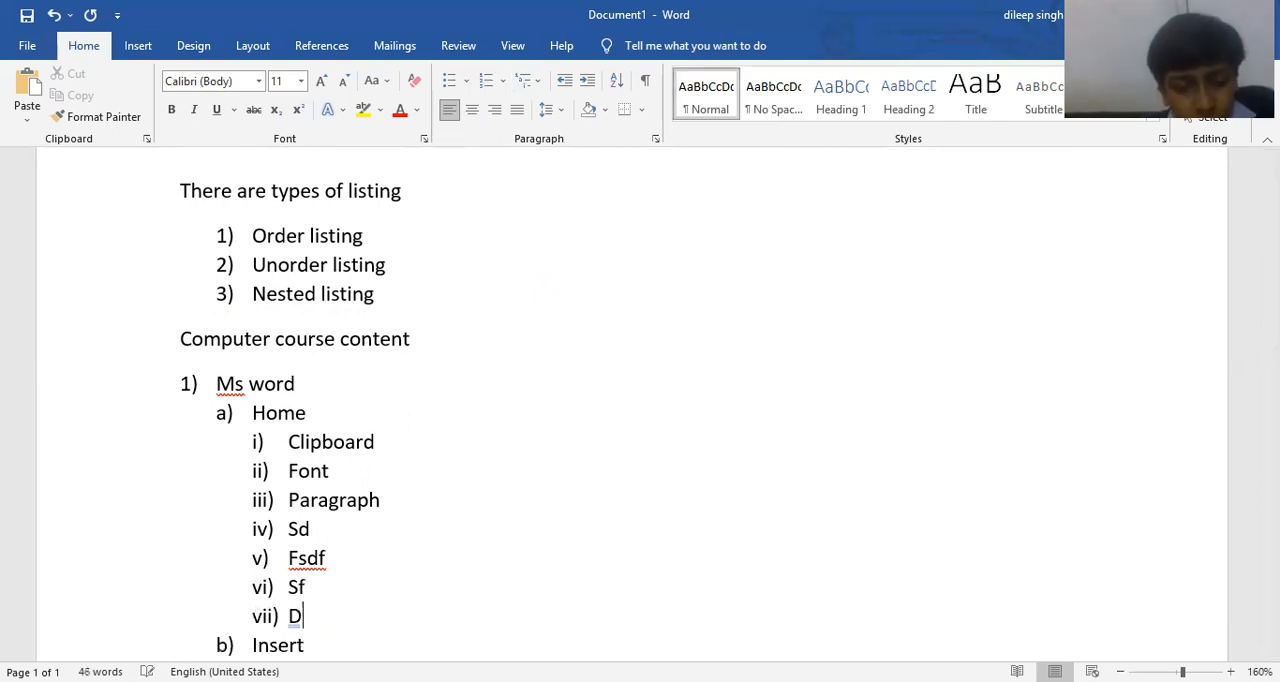
pyautogui.press('BackSpace')
pyautogui.press('BackSpace')
pyautogui.press('BackSpace')
pyautogui.press('BackSpace')
pyautogui.press('BackSpace')
pyautogui.press('BackSpace')
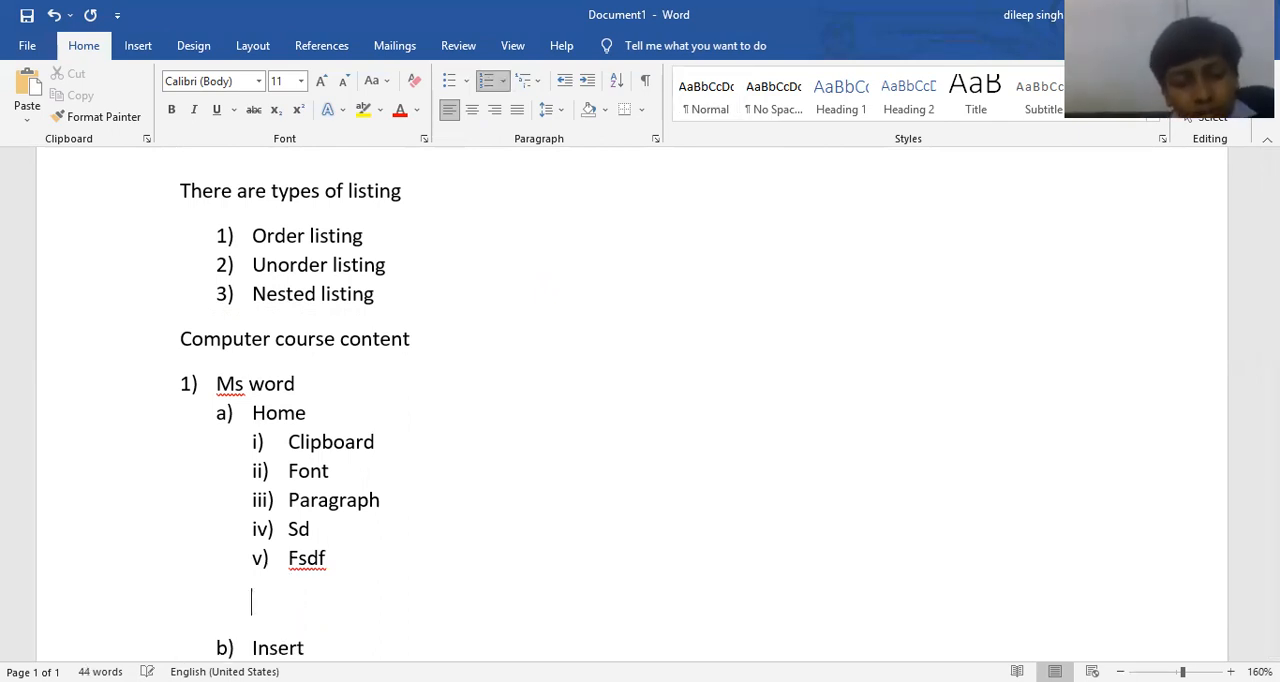
pyautogui.press('BackSpace')
pyautogui.press('BackSpace')
pyautogui.press('BackSpace')
pyautogui.press('BackSpace')
pyautogui.press('BackSpace')
pyautogui.press('BackSpace')
pyautogui.press('BackSpace')
pyautogui.press('BackSpace')
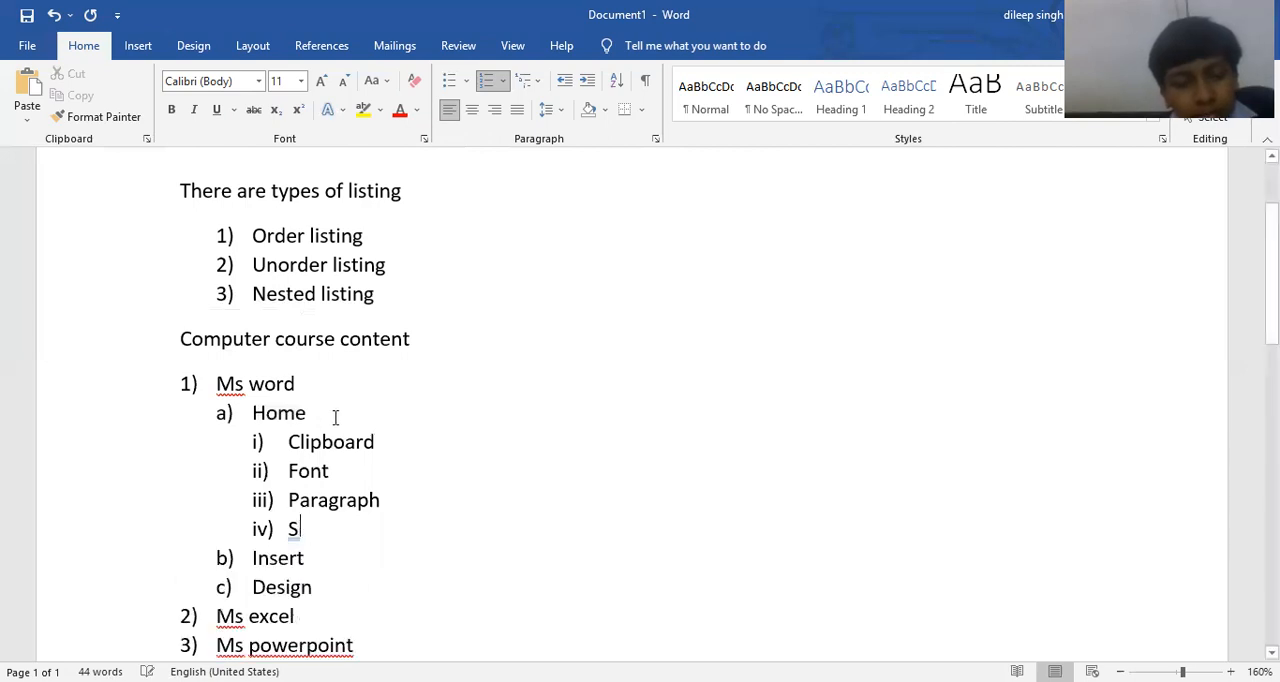
pyautogui.press('BackSpace')
pyautogui.press('BackSpace')
pyautogui.press('BackSpace')
pyautogui.press('BackSpace')
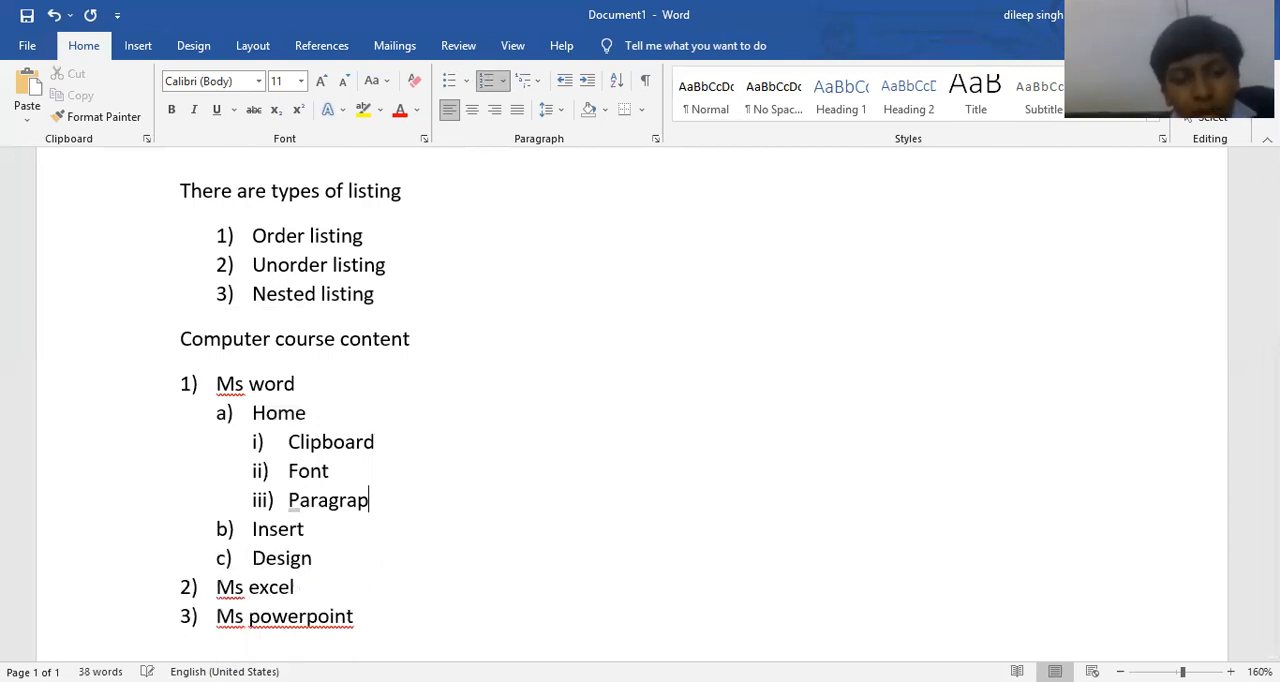
pyautogui.write('h')
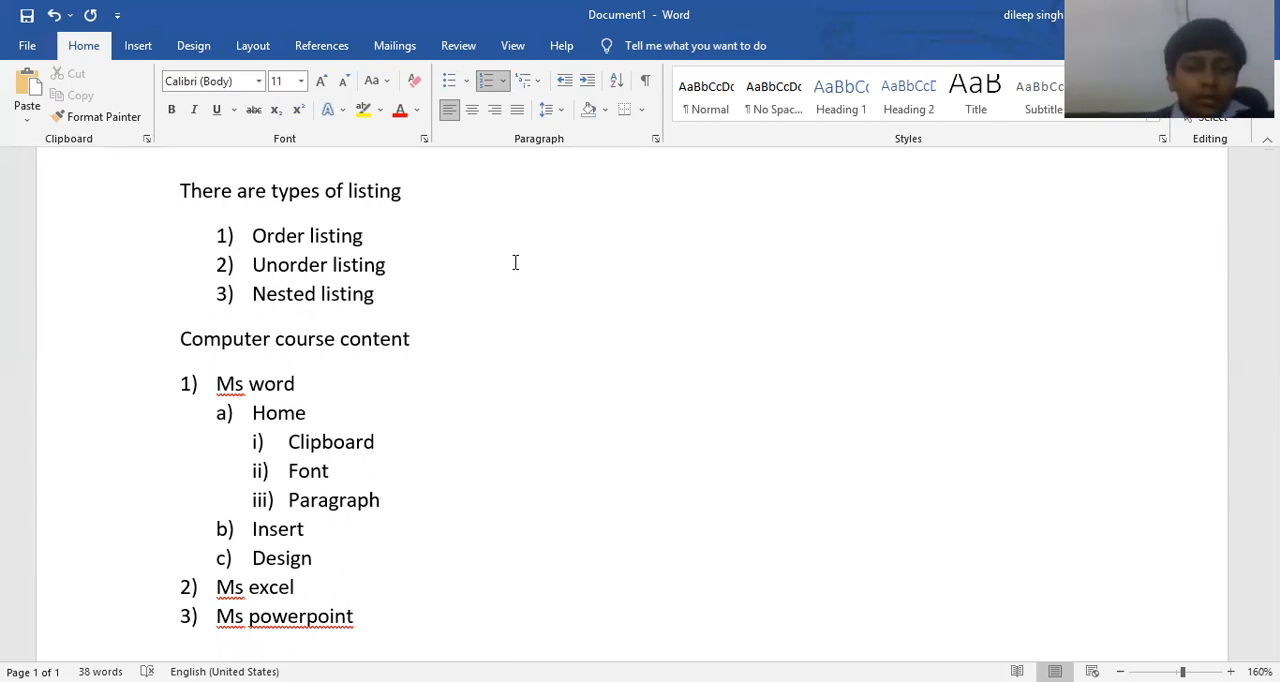
# Apply arrow bullets to the whole course list from Ms word to Ms powerpoint.
pyautogui.moveTo(371, 615); pyautogui.dragTo(198, 384)
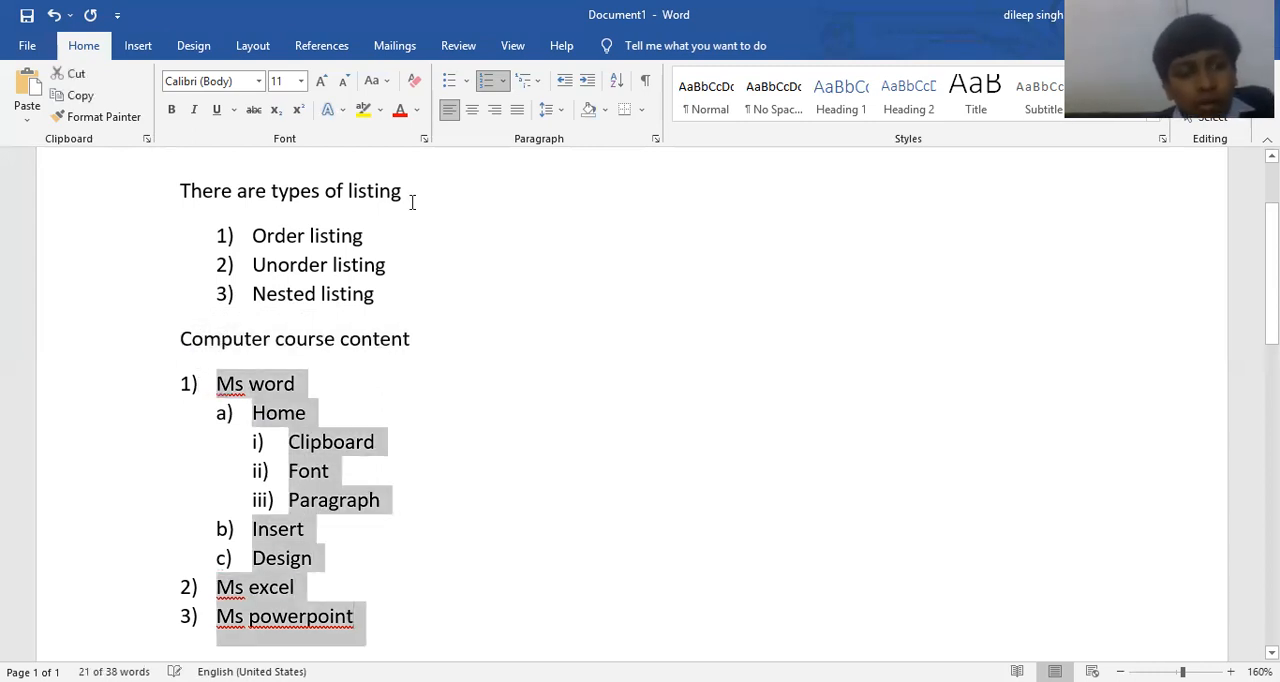
pyautogui.click(470, 88)
pyautogui.click(464, 255)
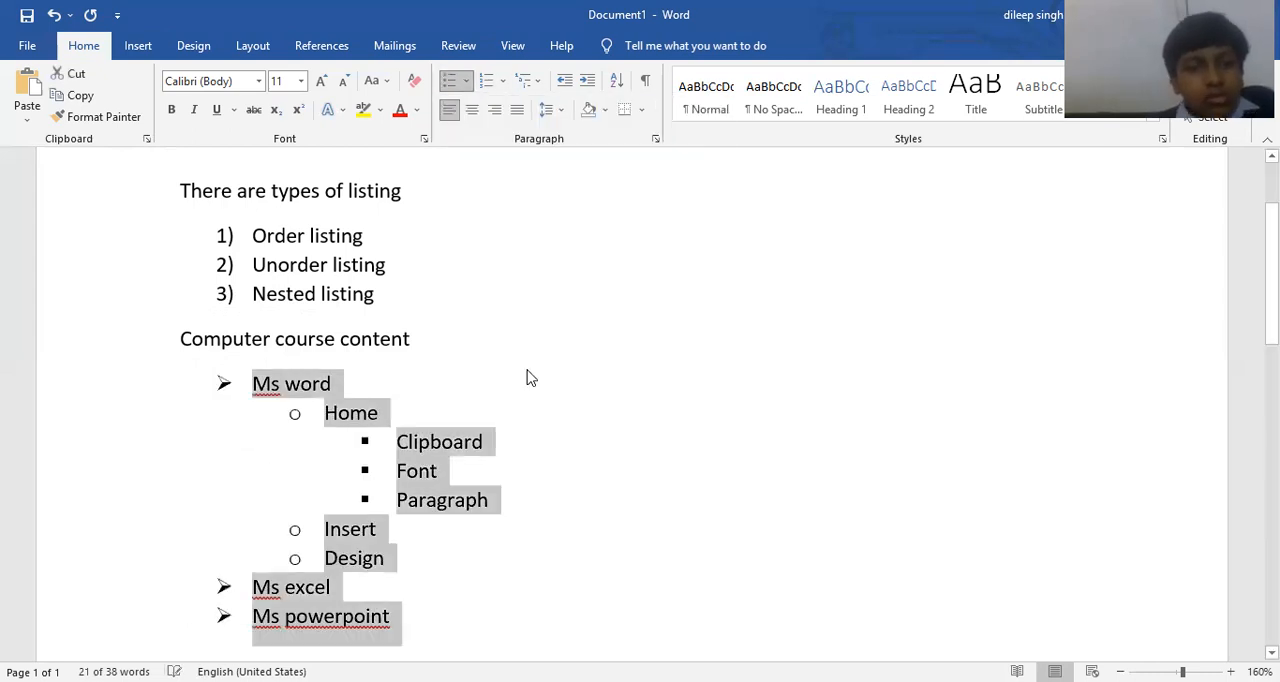
pyautogui.click(530, 378)
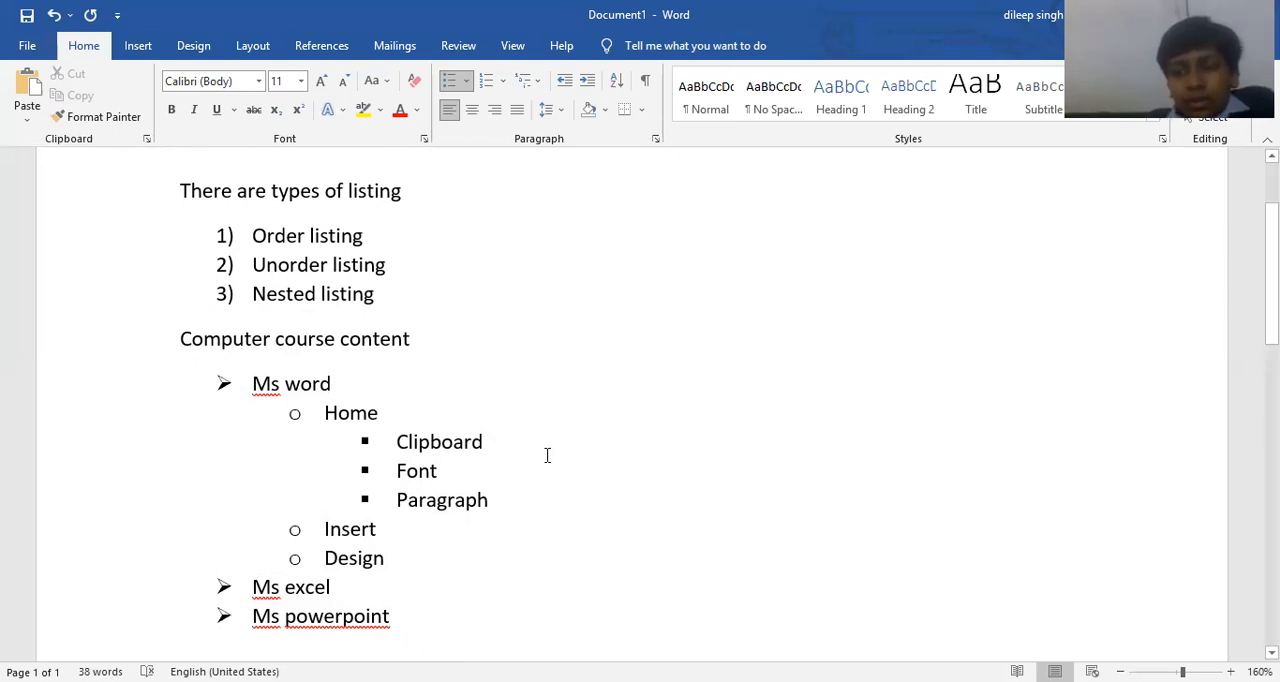
# Change the bullets of Clipboard, Font and Paragraph to the "1. 2. 3." numbering format.
pyautogui.moveTo(488, 500); pyautogui.dragTo(383, 440)
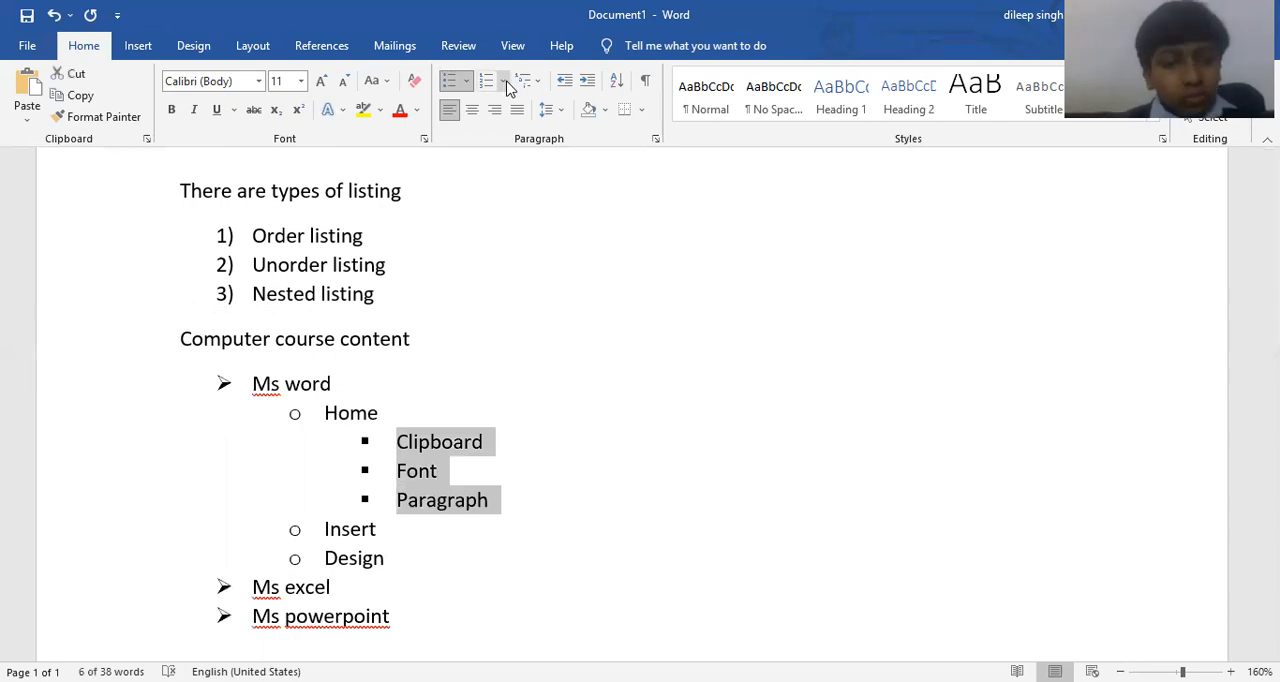
pyautogui.click(621, 295)
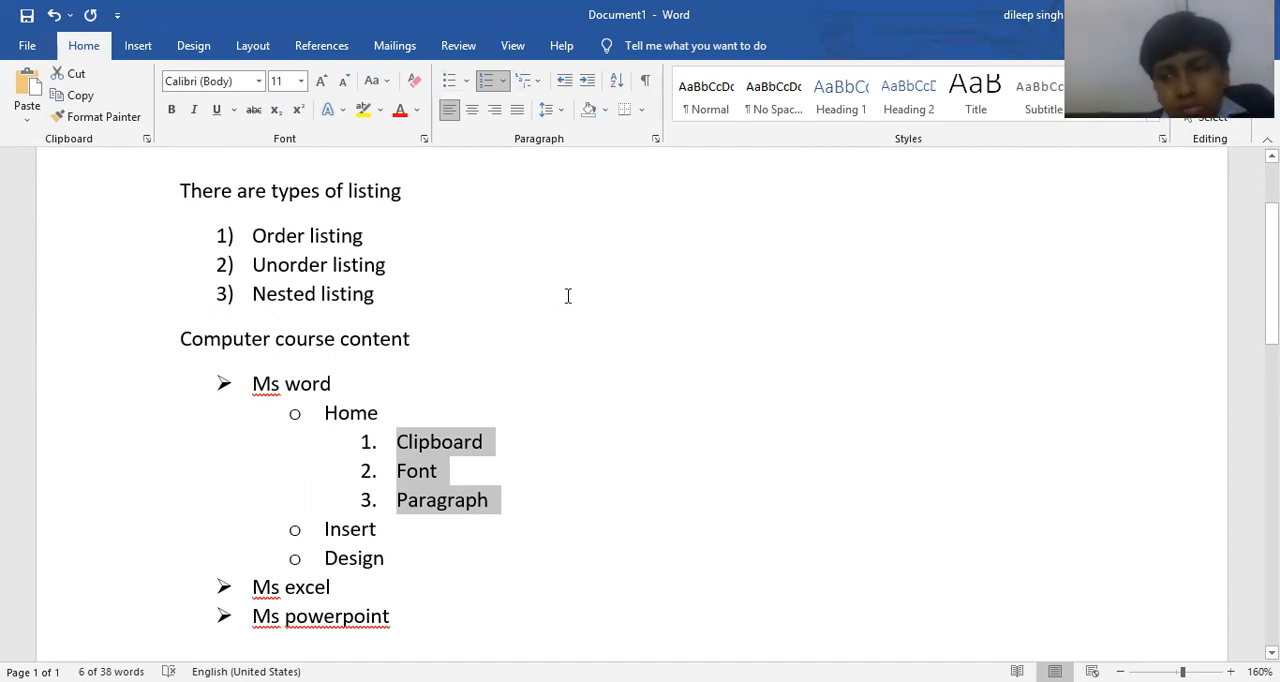
# Add the line "Paragraph Alignment" below the course list, leaving a blank line after Ms powerpoint.
pyautogui.scroll(-3, 571, 349)
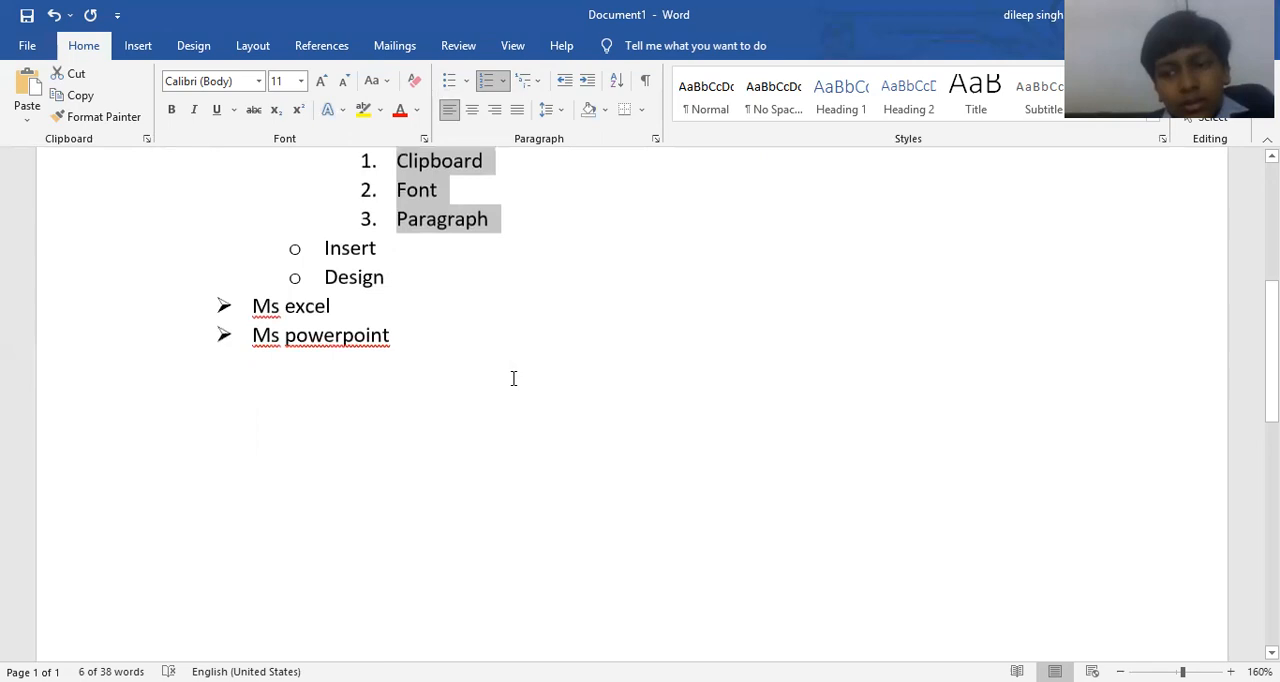
pyautogui.click(474, 386)
pyautogui.press('Return')
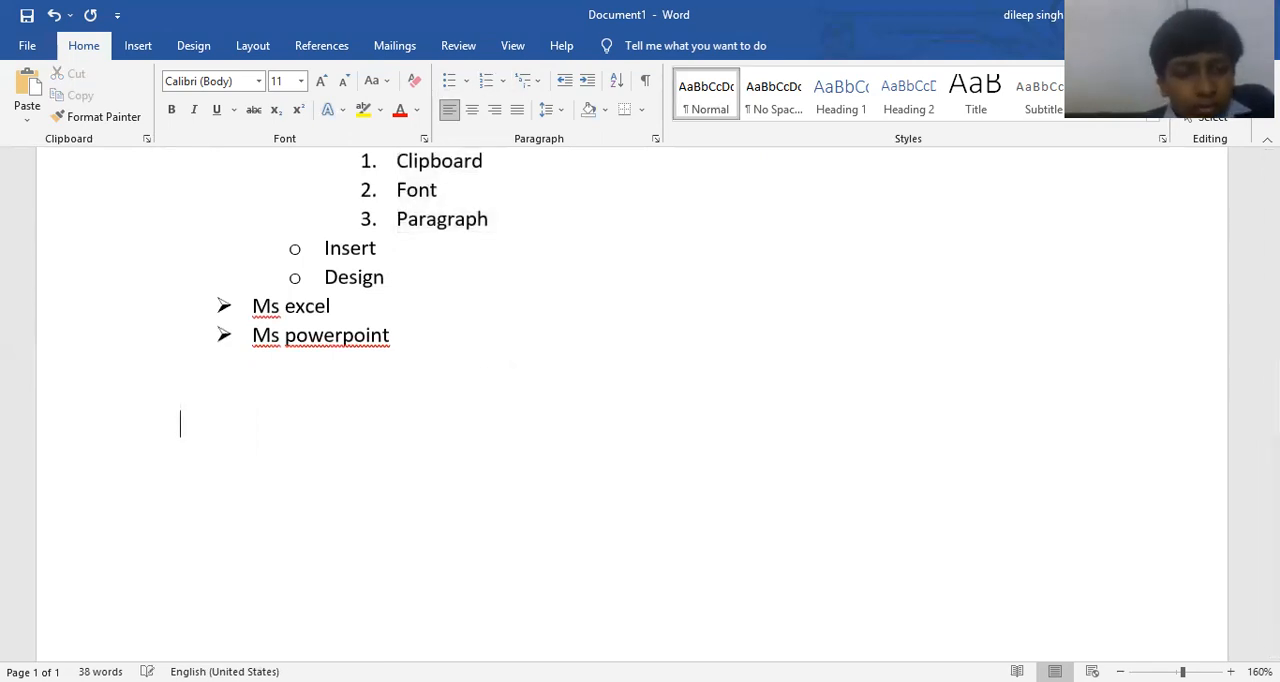
pyautogui.write('Pa')
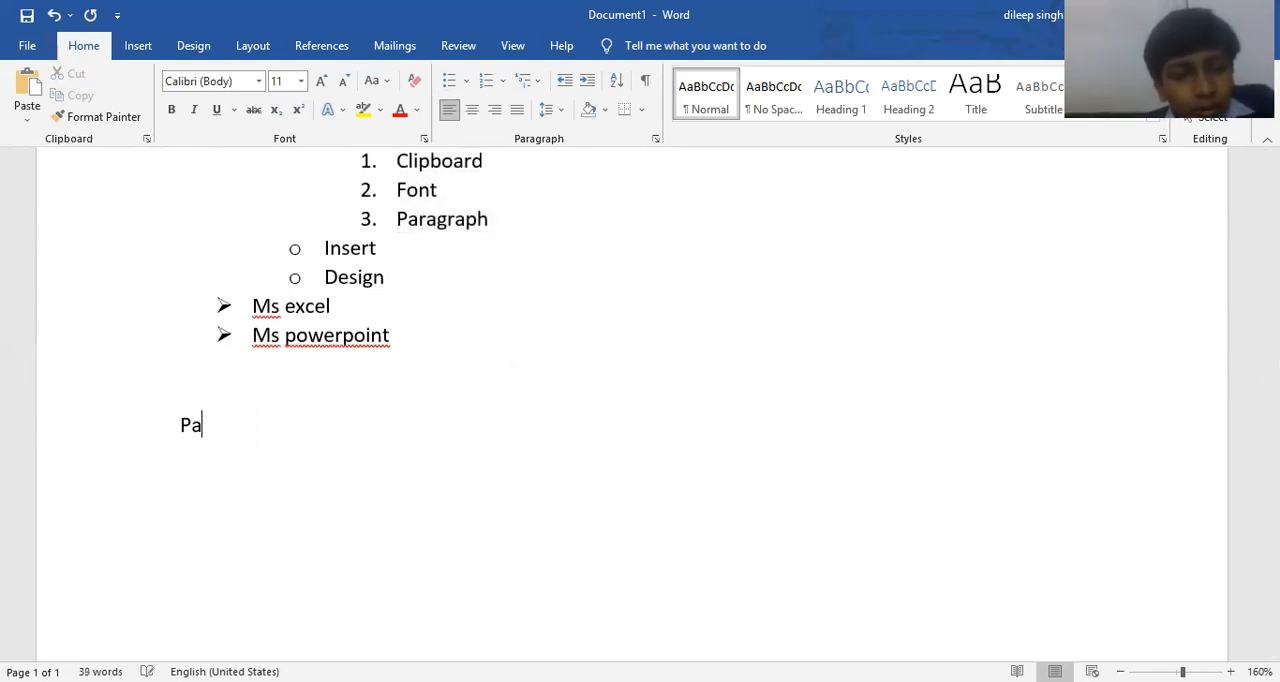
pyautogui.write('ragraph ')
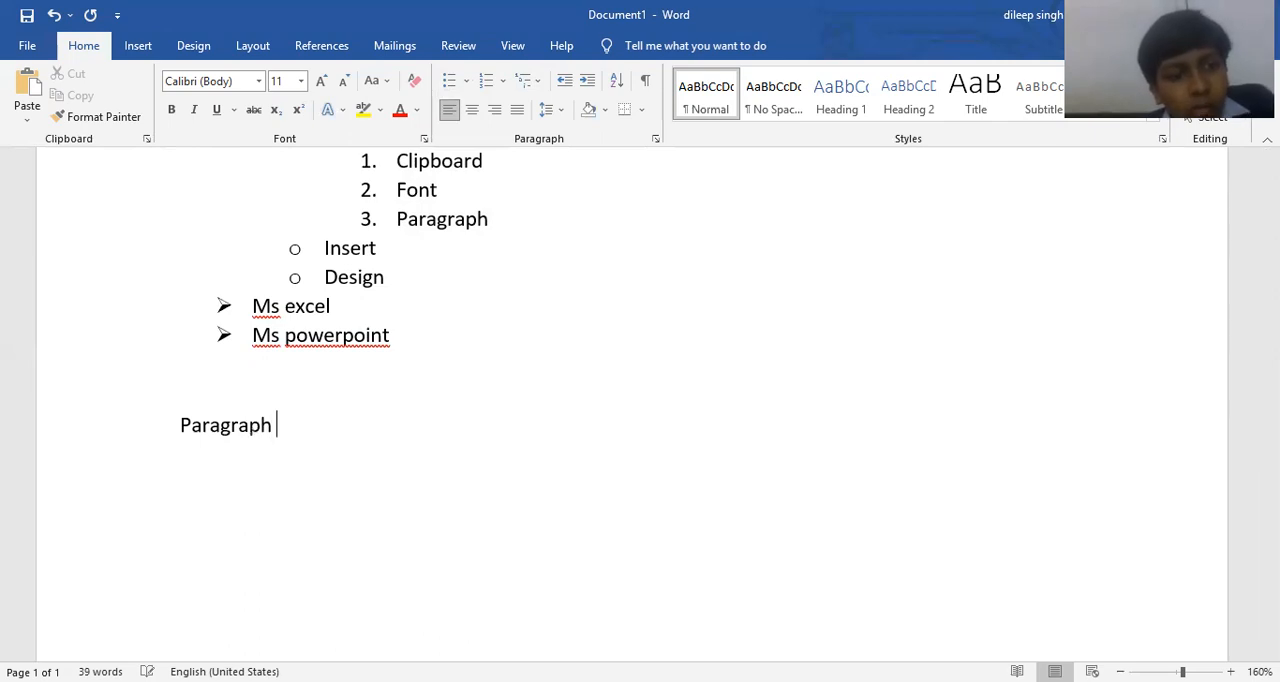
pyautogui.write('Alignment')
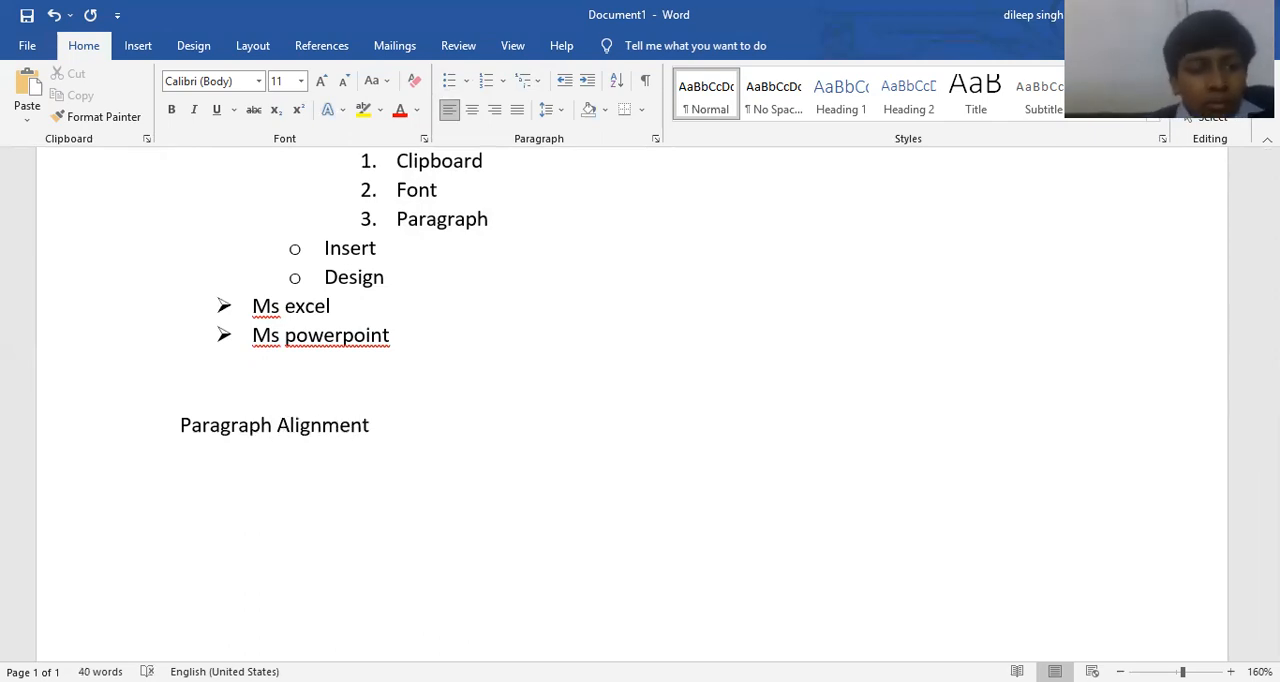
pyautogui.press('Return')
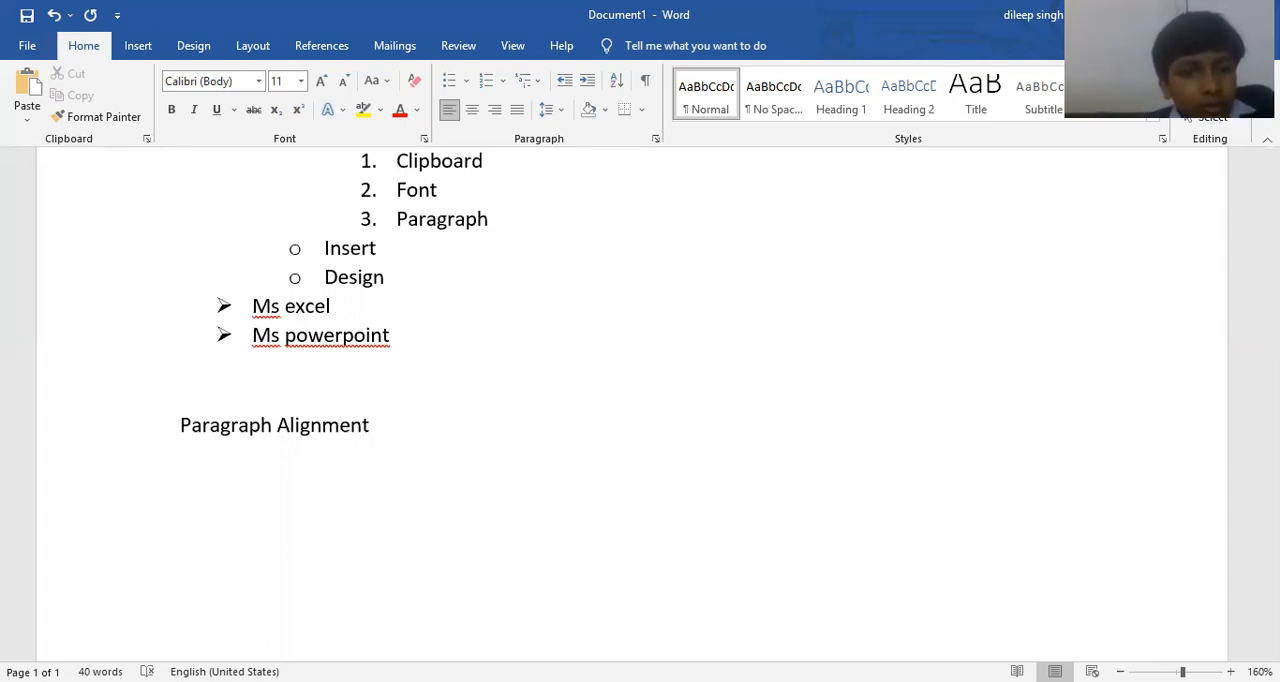
# Start a "1)" style numbered list under Paragraph Alignment with the items "Left", "Right" and "Center".
pyautogui.write('1) left')
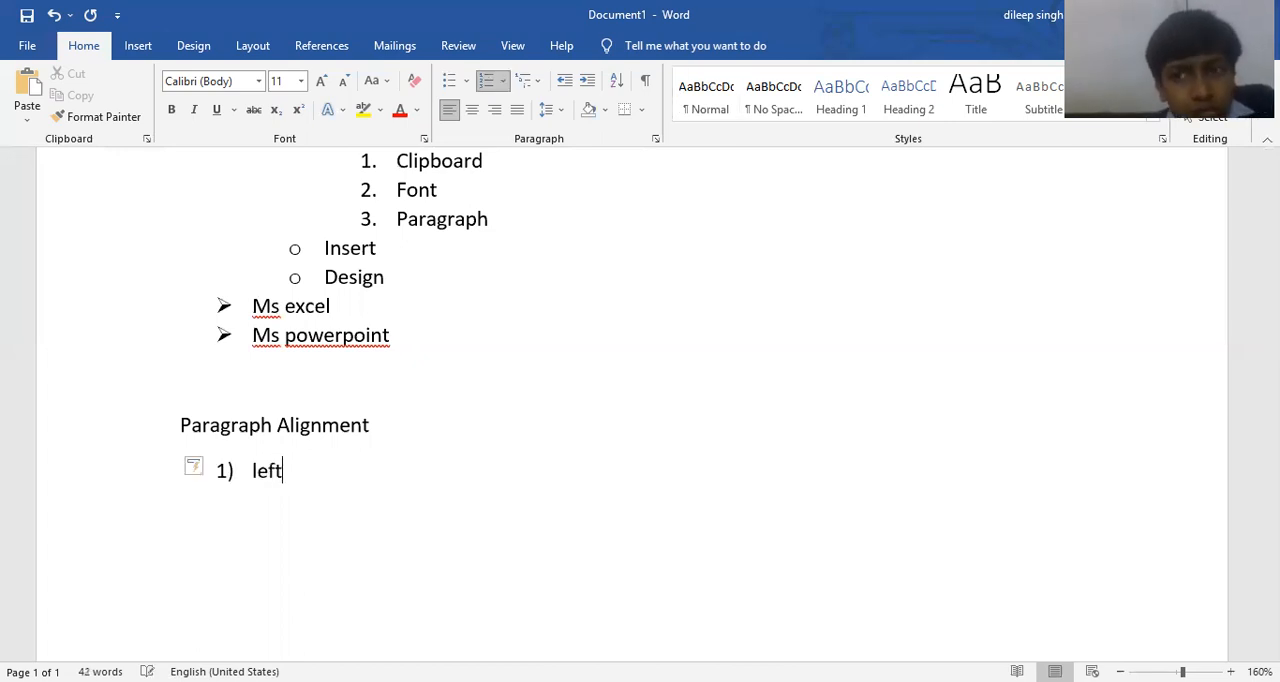
pyautogui.press('Return')
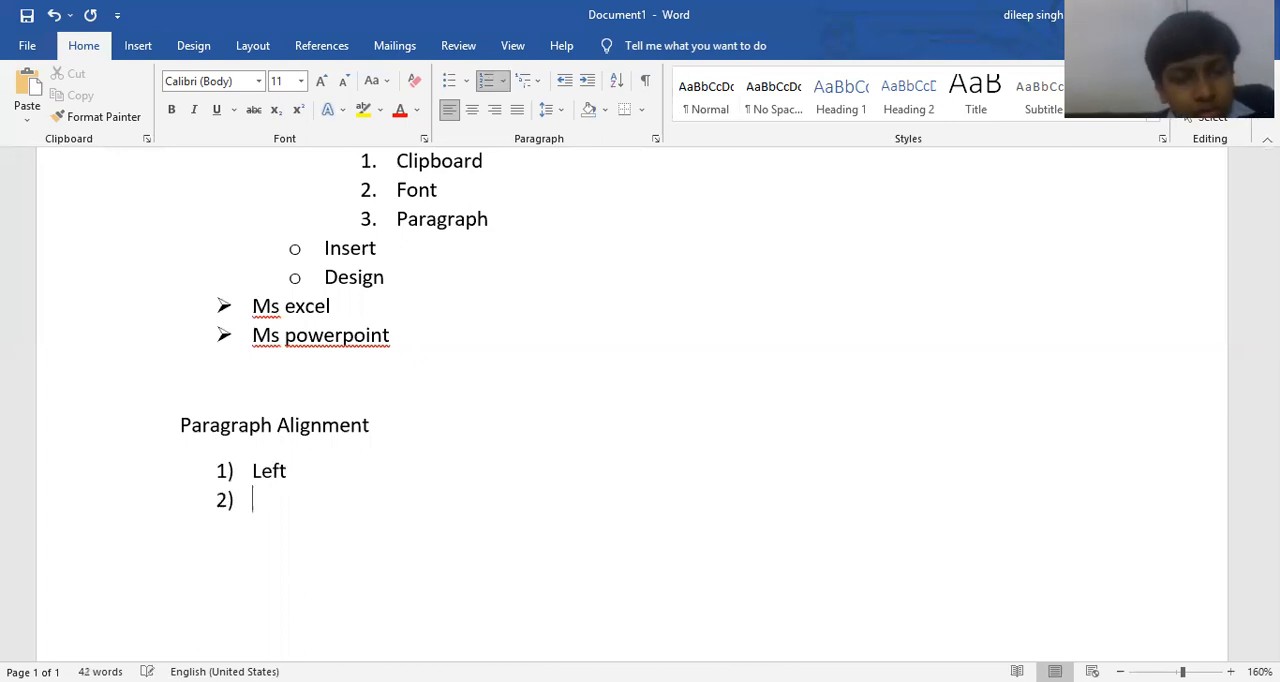
pyautogui.write('right')
pyautogui.press('Return')
pyautogui.write('c')
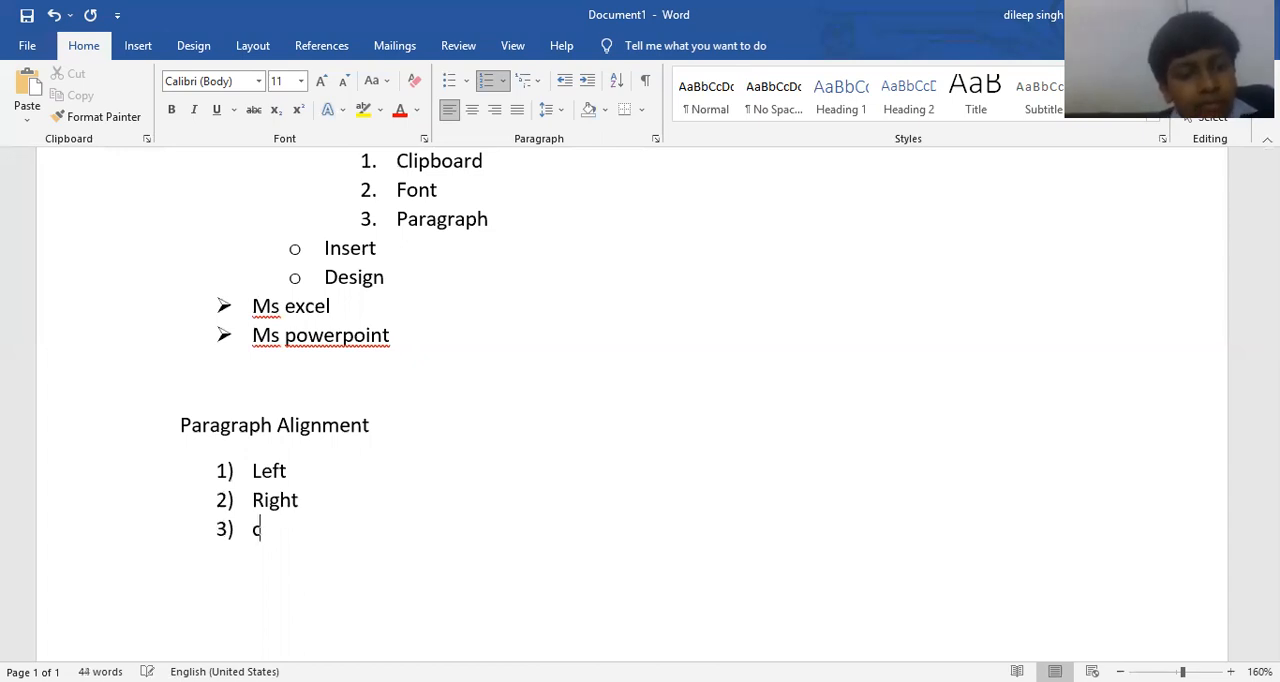
pyautogui.write('enter')
# Add the items "Justify" and "Forced justify" after Center and end the numbered list with an empty paragraph.
pyautogui.press('Return')
pyautogui.write('j')
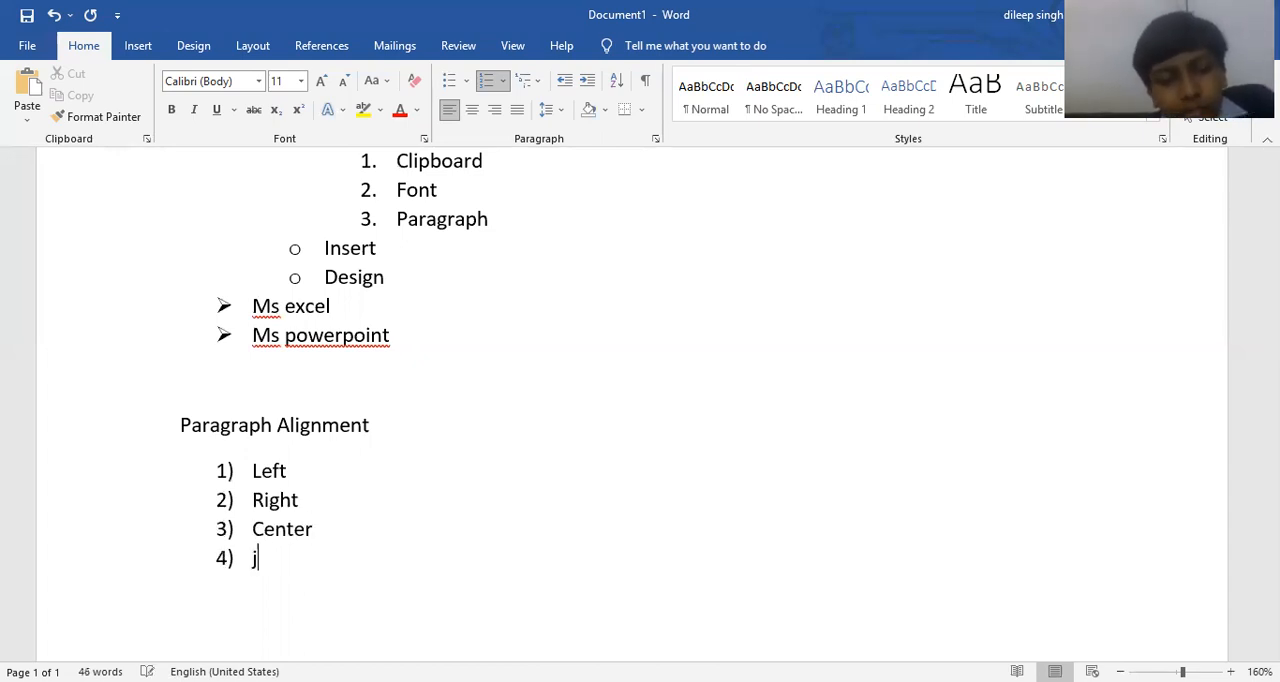
pyautogui.write('ustify')
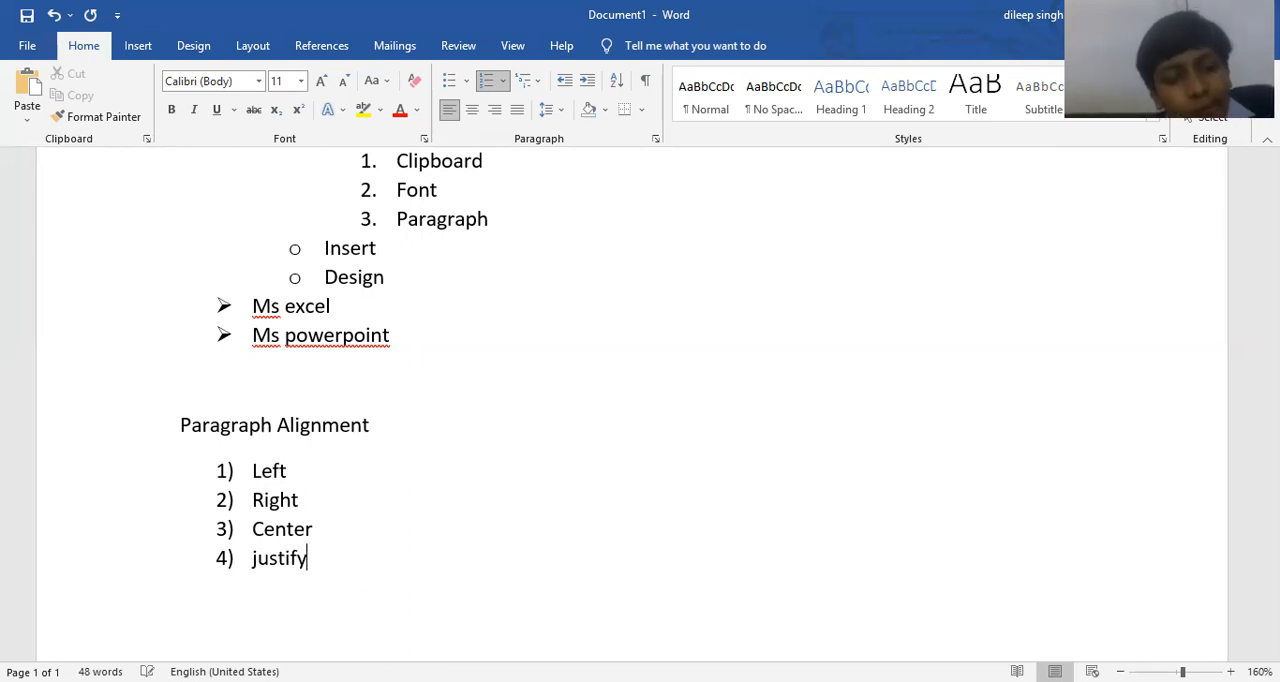
pyautogui.press('Return')
pyautogui.write('forc')
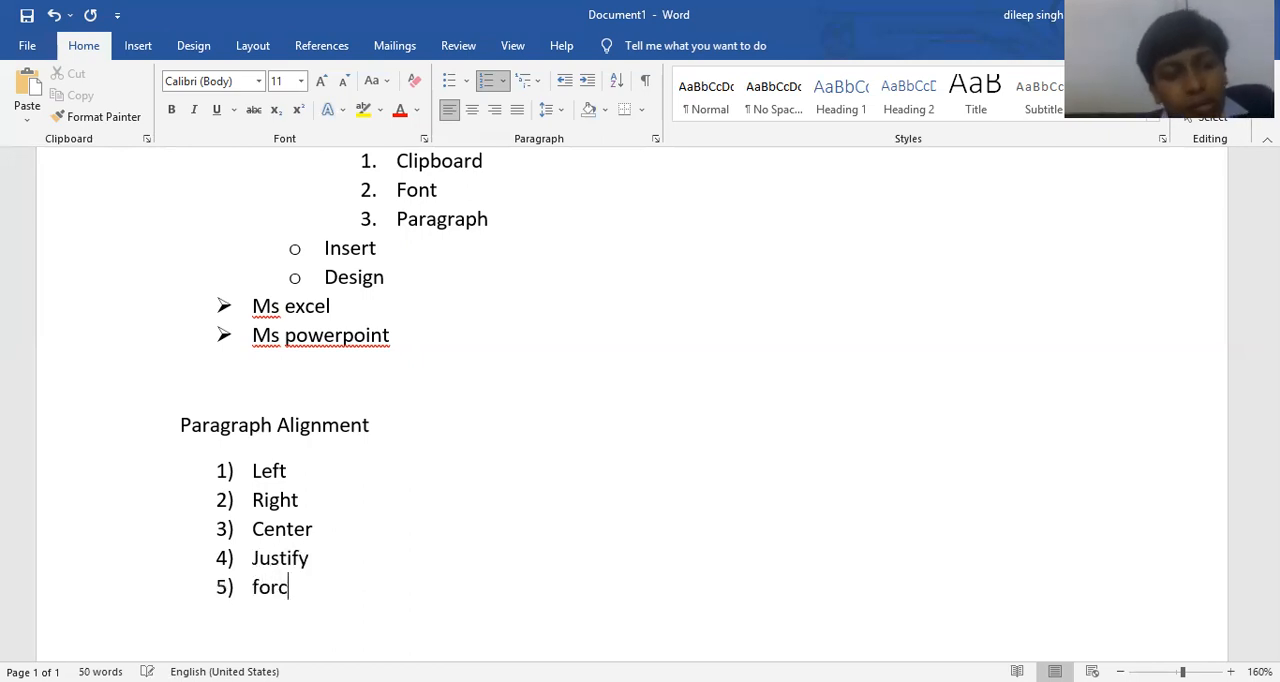
pyautogui.write('ed justify')
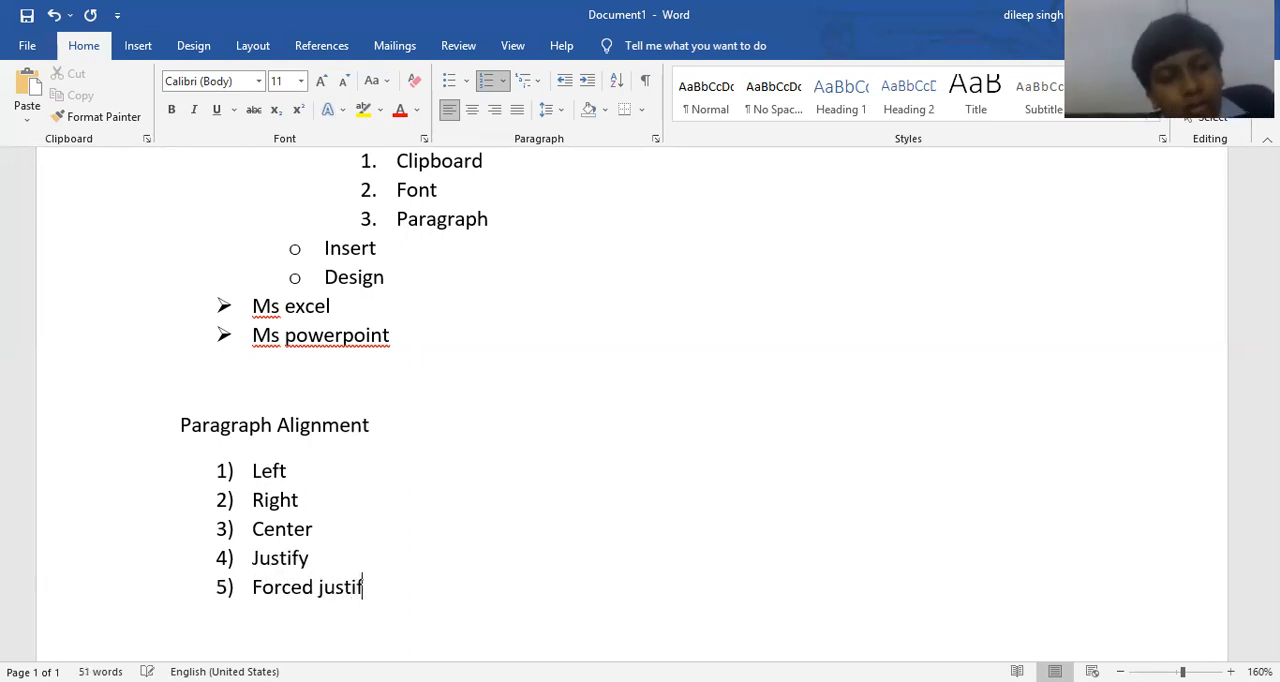
pyautogui.press('Return')
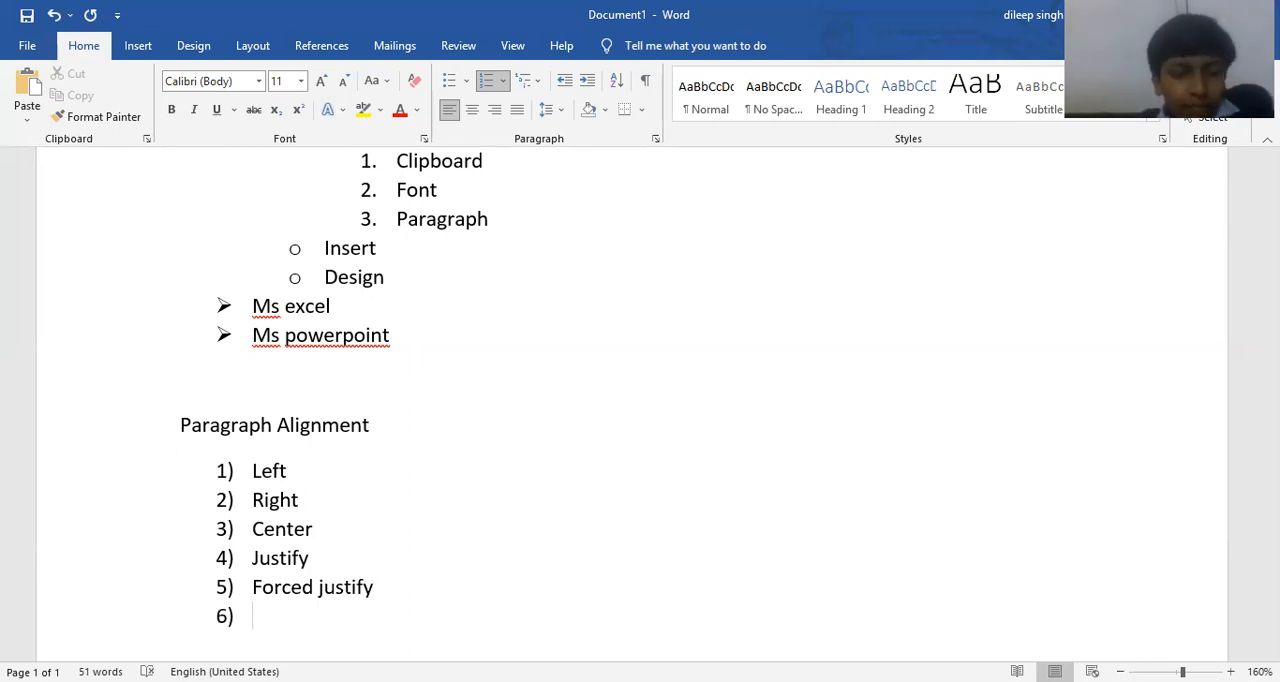
pyautogui.press('Return')
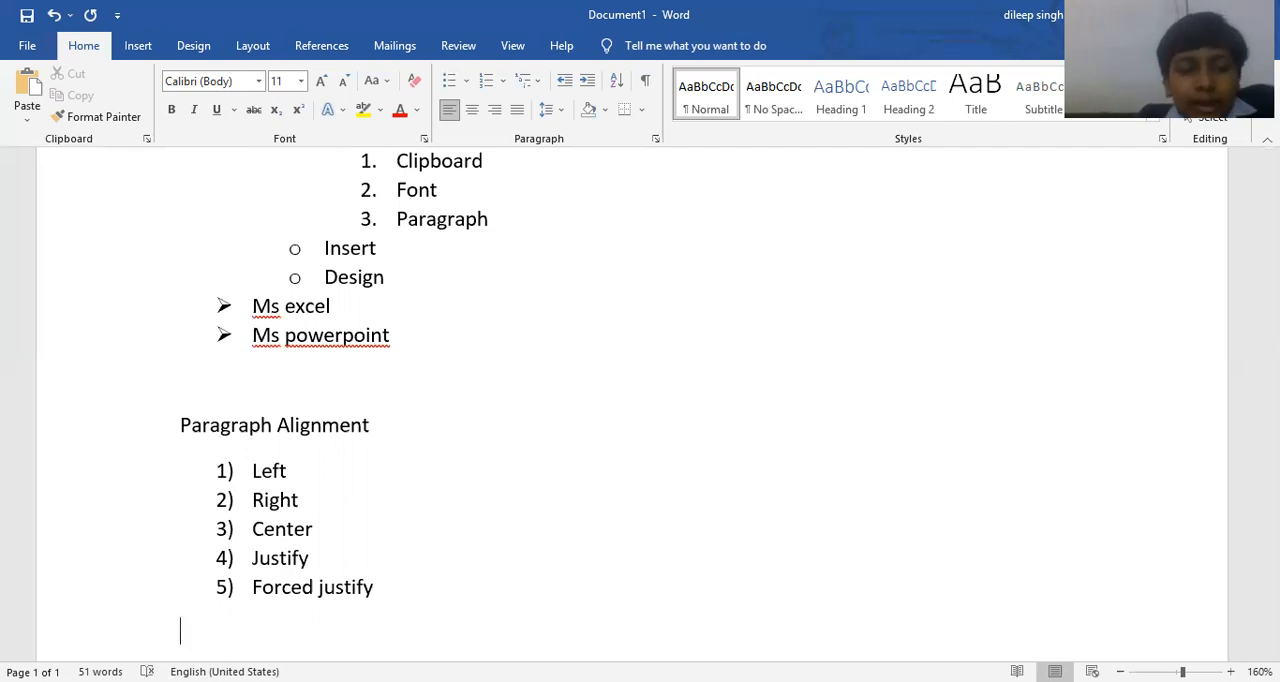
# Generate sample paragraphs below the alignment list with the =rand() formula.
pyautogui.scroll(-3, 560, 346)
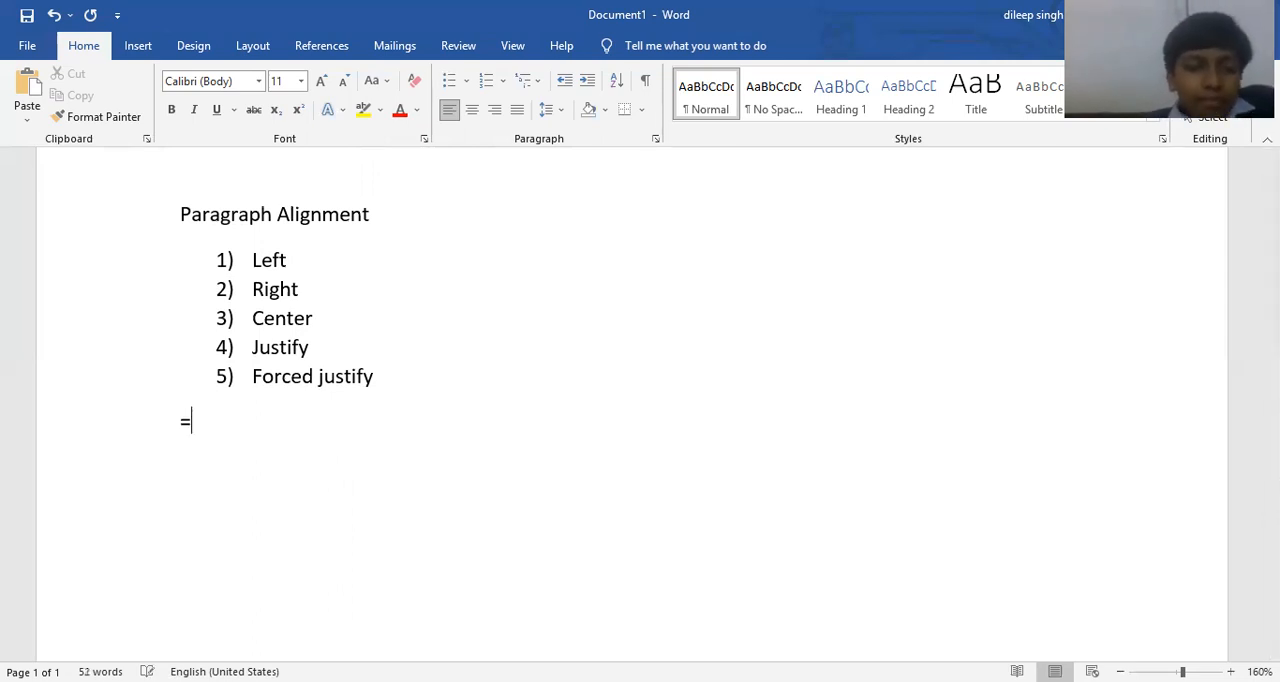
pyautogui.write('rand')
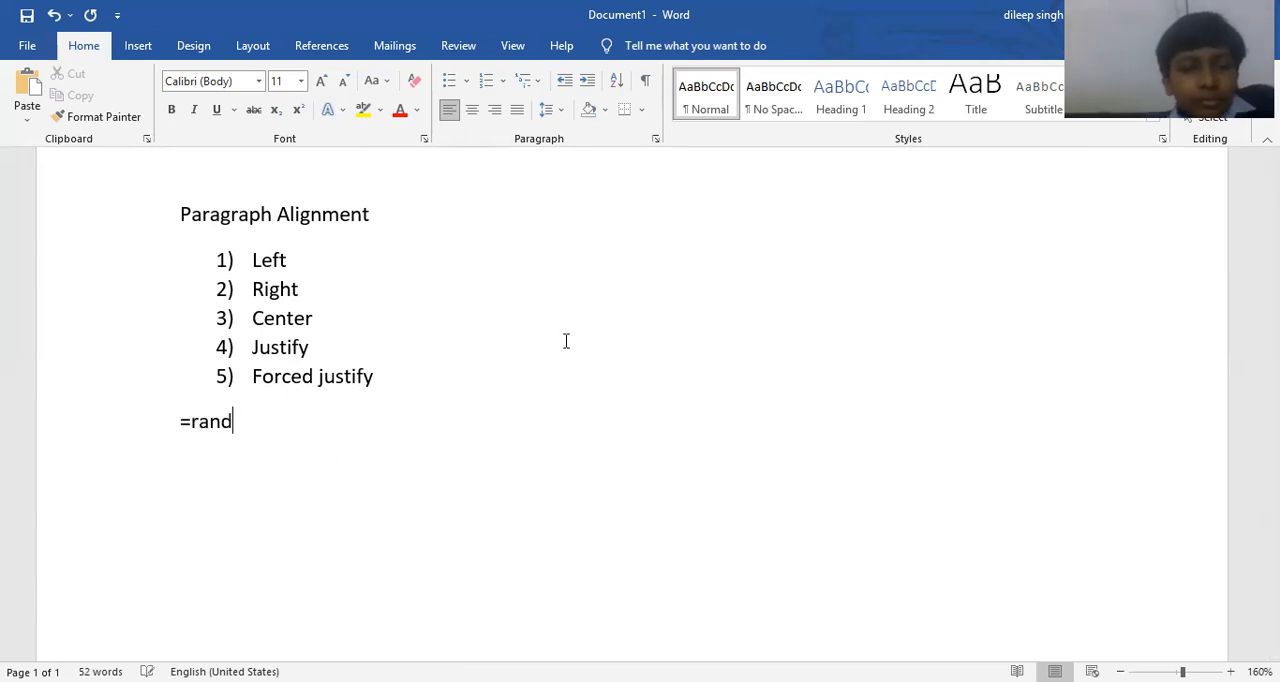
pyautogui.write('()')
pyautogui.press('Return')
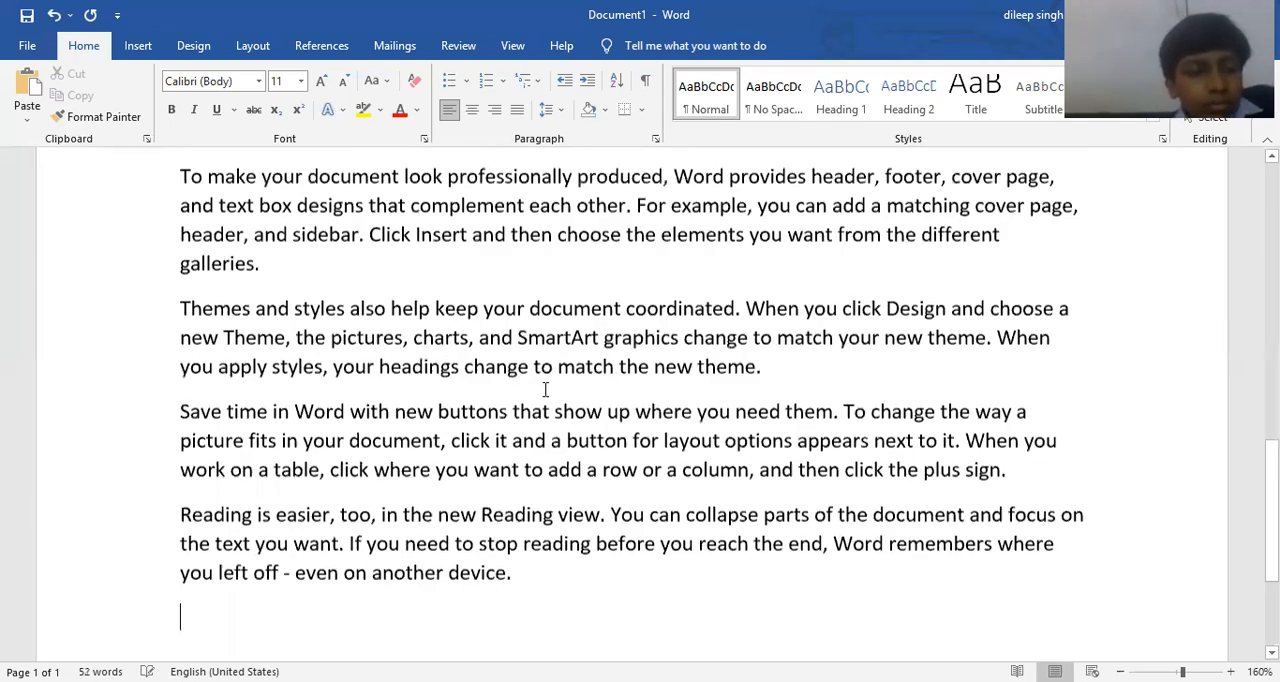
pyautogui.scroll(3, 545, 390)
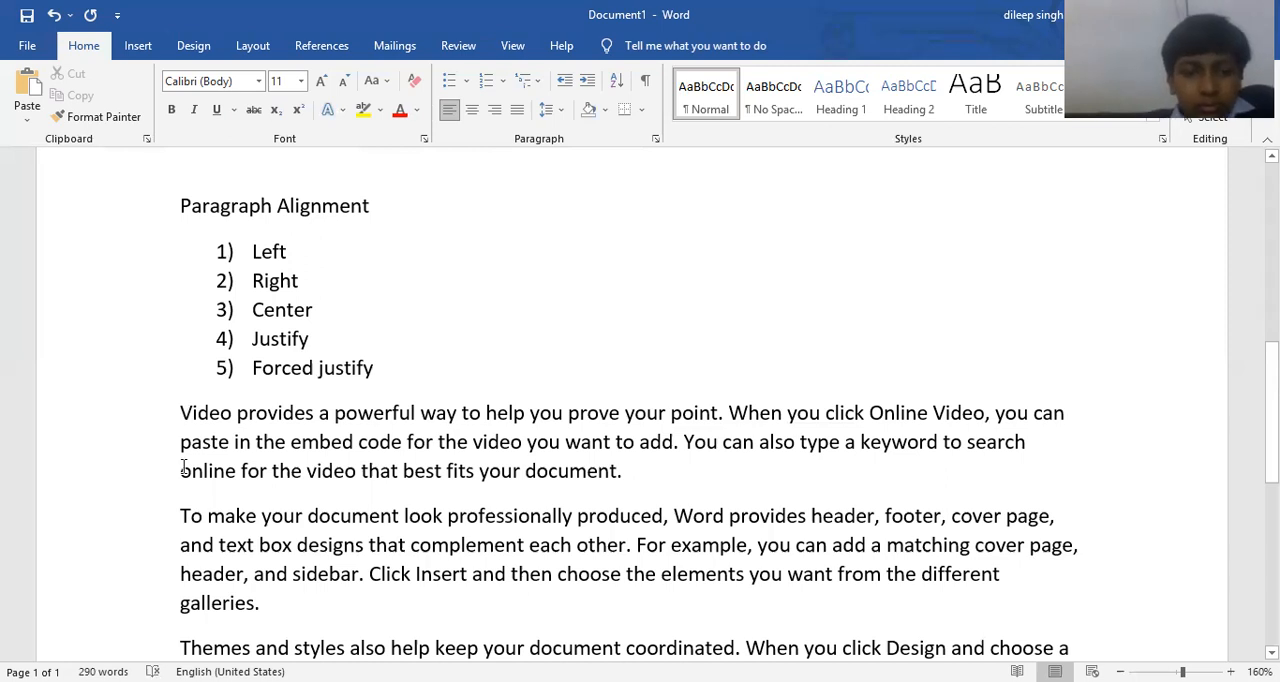
# Add the shortcut text "ctrl+L" after Left in the alignment list, separated by tab spacing.
pyautogui.click(320, 254)
pyautogui.press('Tab')
pyautogui.write('crter')
pyautogui.press('BackSpace')
pyautogui.press('BackSpace')
pyautogui.press('BackSpace')
pyautogui.press('BackSpace')
pyautogui.write('trl+L')
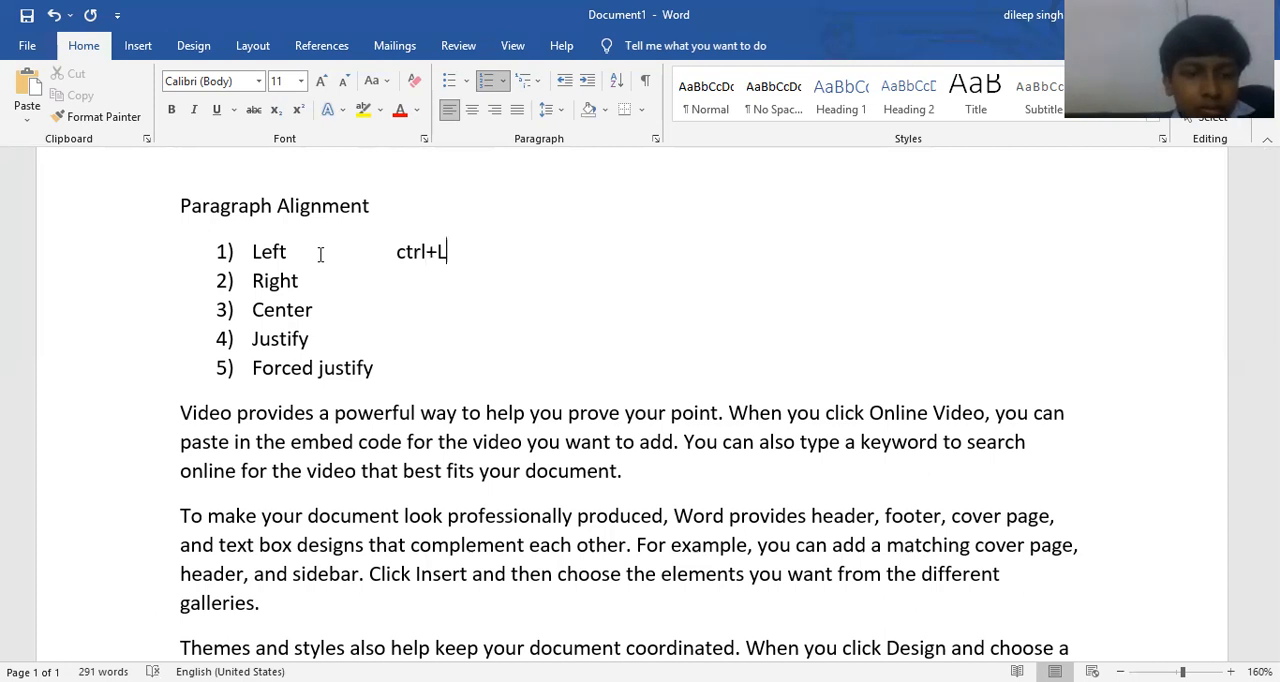
# Add the shortcut text "ctl+R" after Right, lined up with the shortcut above it.
pyautogui.press('Down')
pyautogui.press('Tab')
pyautogui.press('Tab')
pyautogui.write('ct')
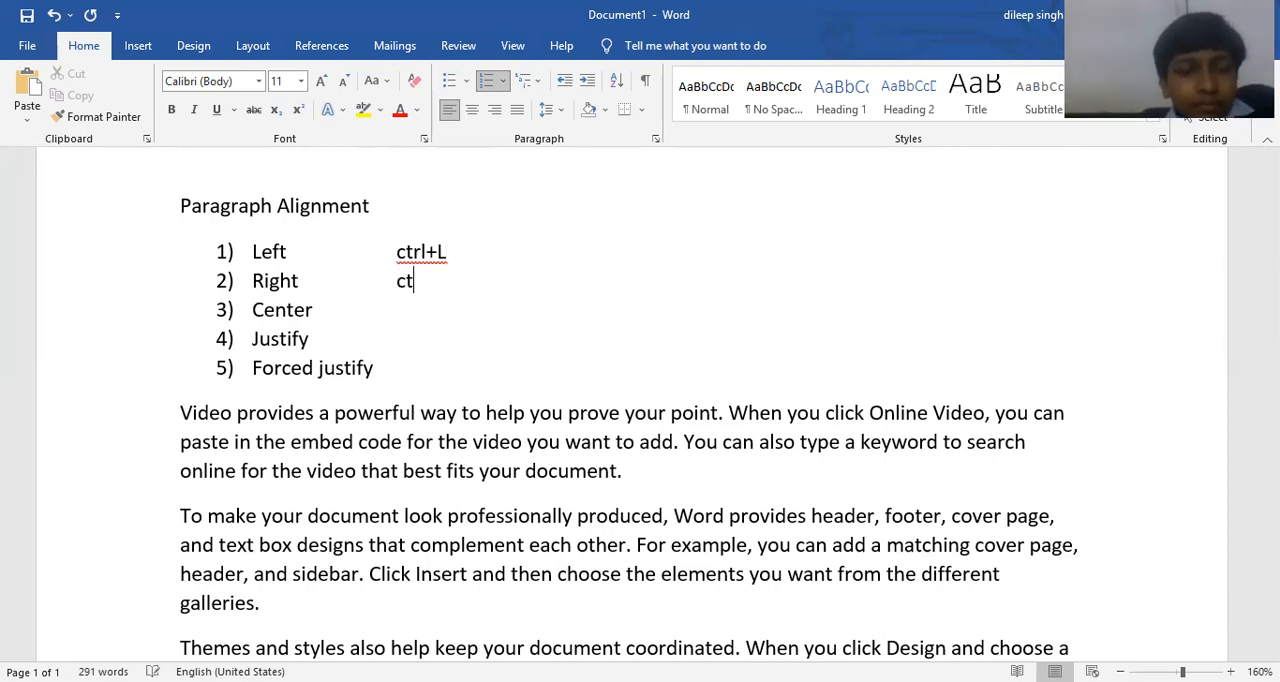
pyautogui.write('l+R')
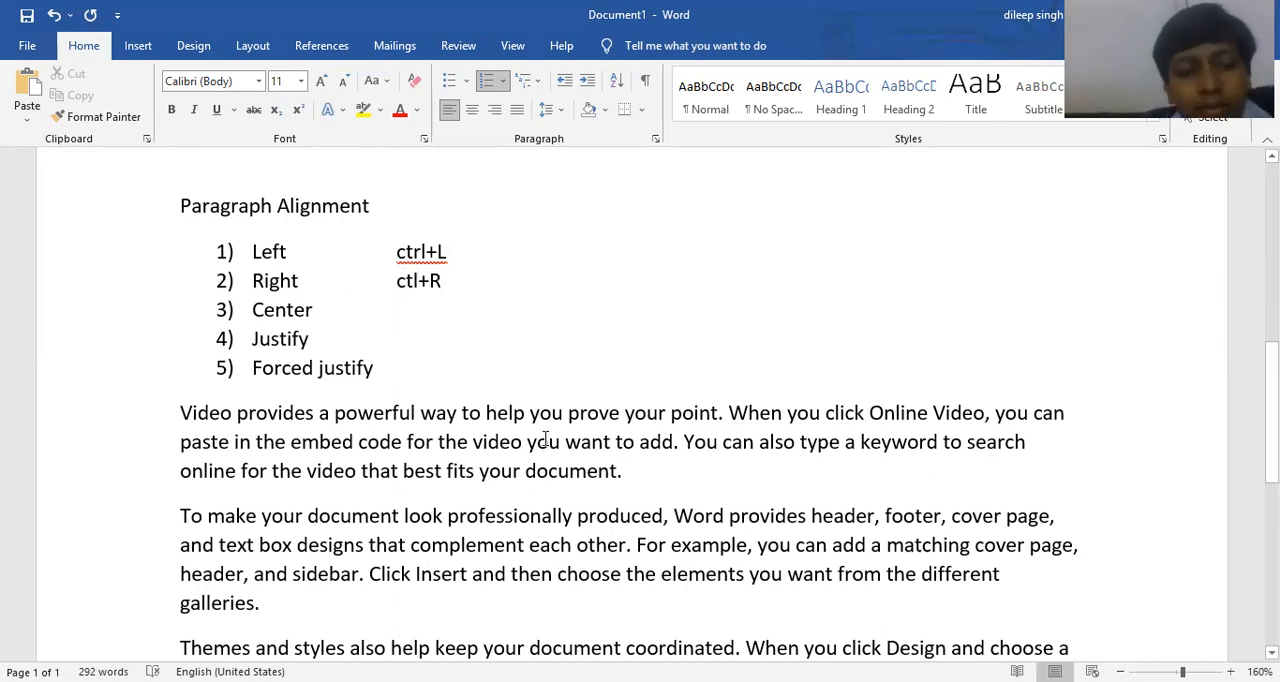
# Right-align the sample paragraph starting "Video provides a powerful way" and change it to centered alignment.
pyautogui.moveTo(636, 470); pyautogui.dragTo(178, 408)
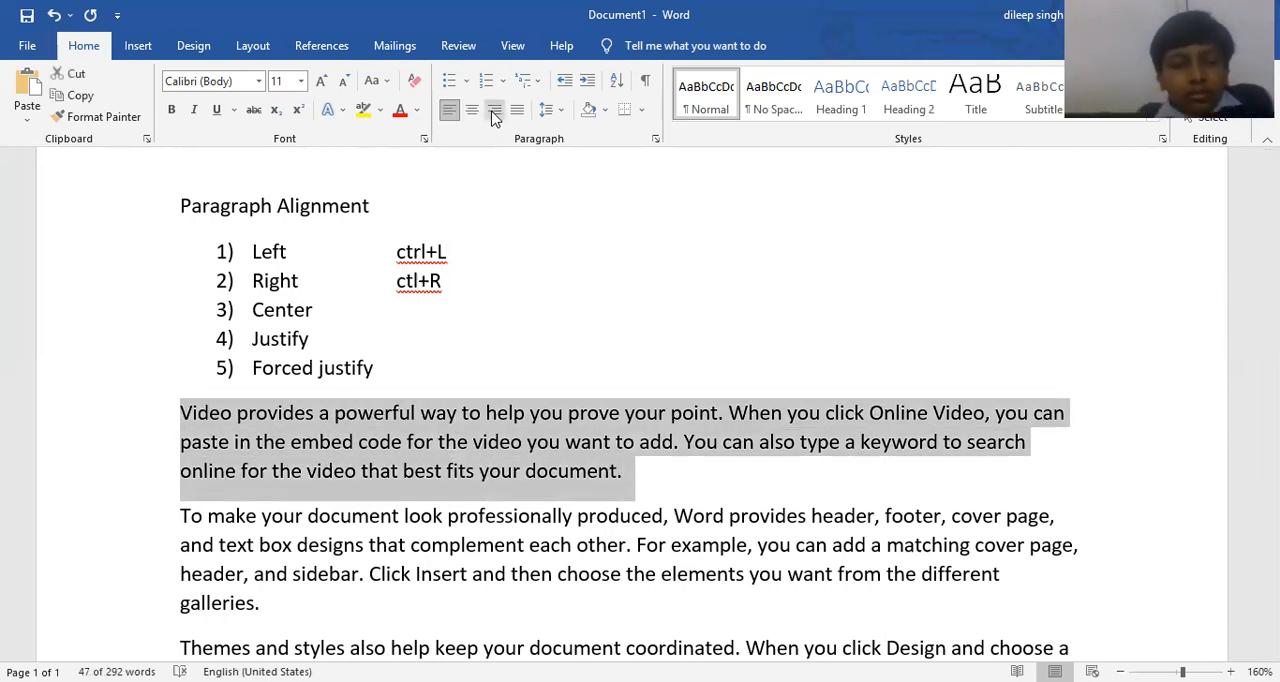
pyautogui.click(494, 112)
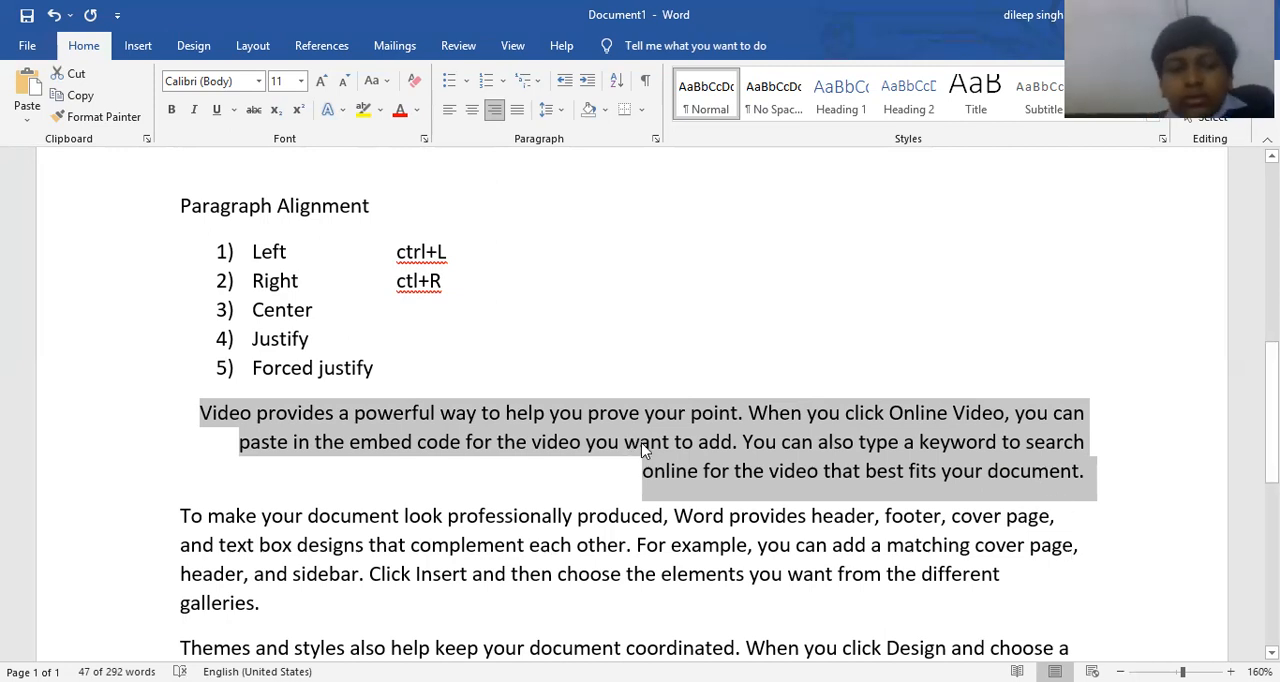
pyautogui.click(473, 113)
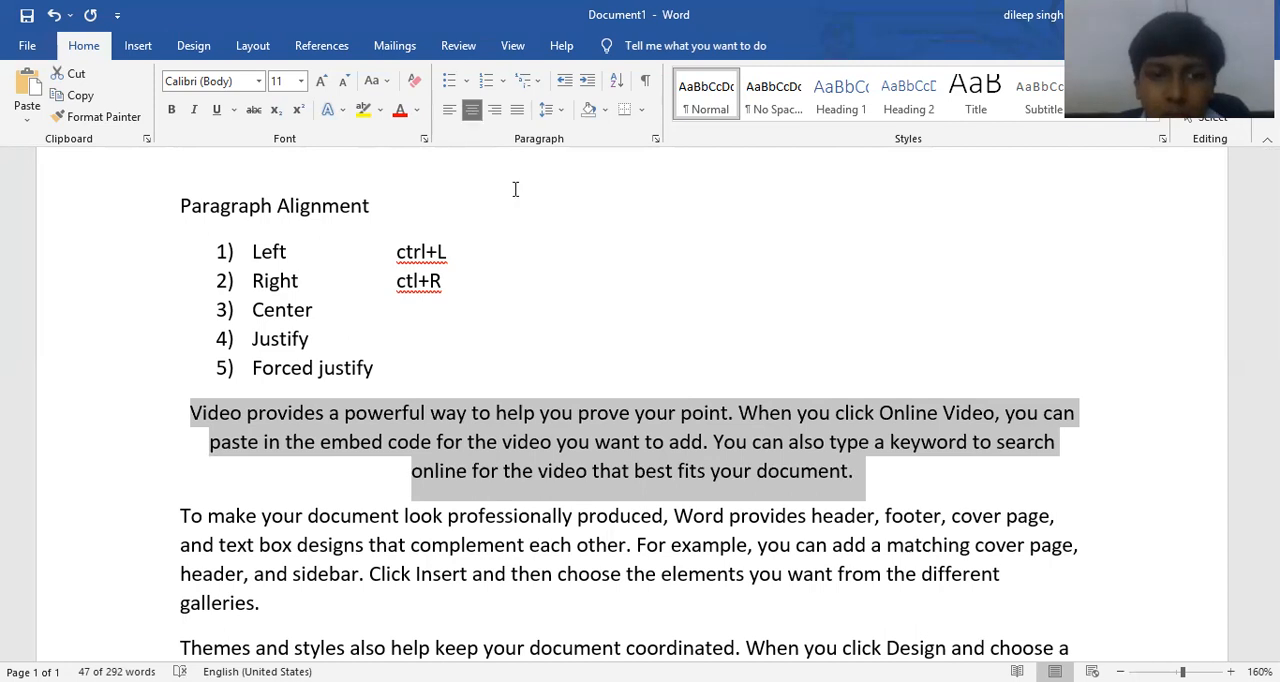
# Add the shortcut text "Ctrl+E" after Center, lined up with the other shortcuts.
pyautogui.click(450, 320)
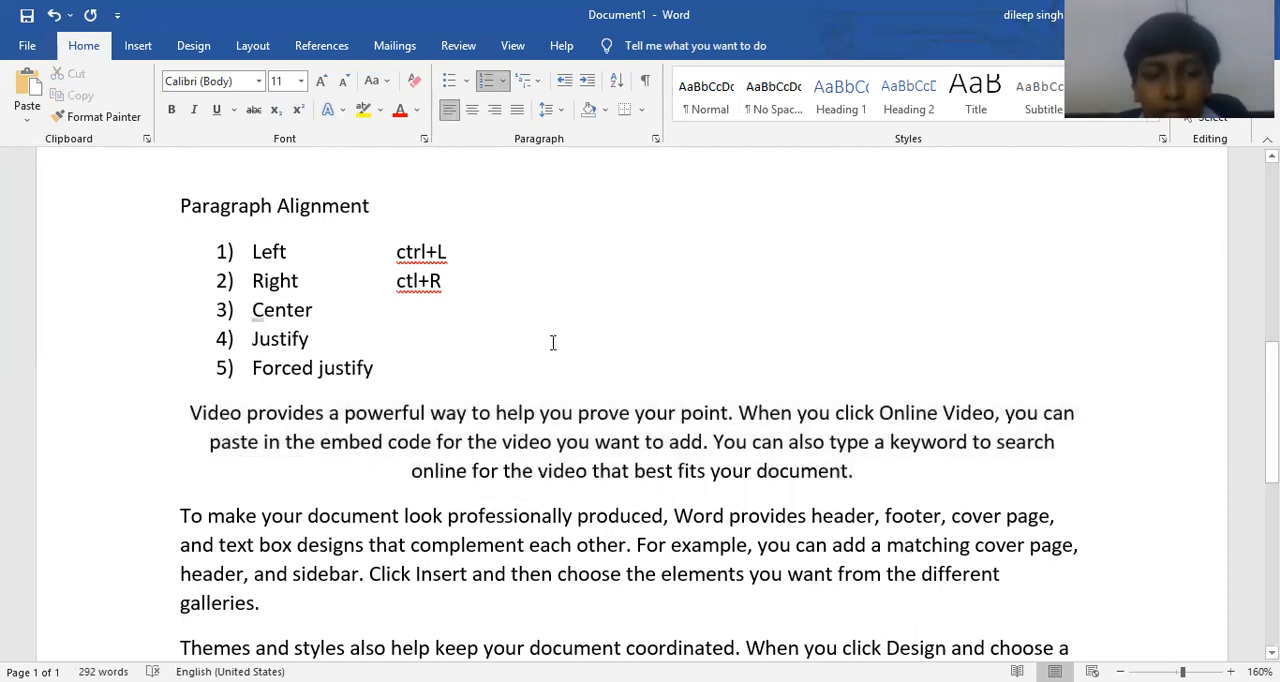
pyautogui.press('Tab')
pyautogui.write('C')
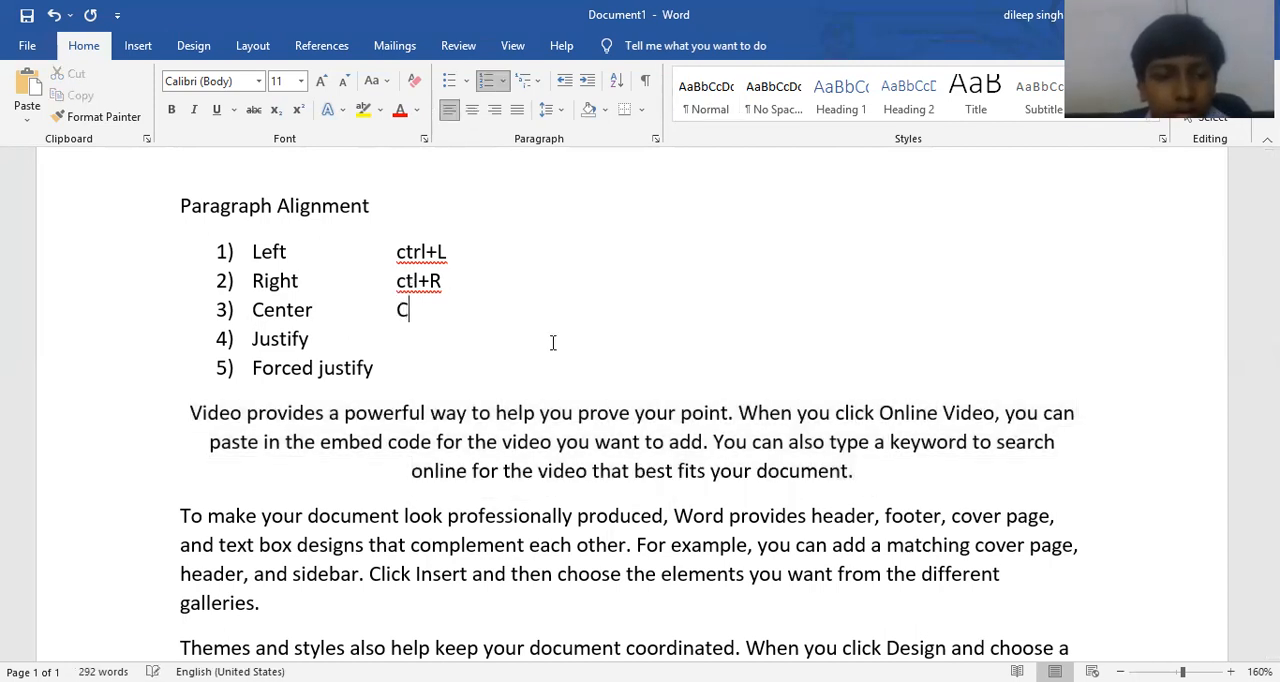
pyautogui.write('trl+E')
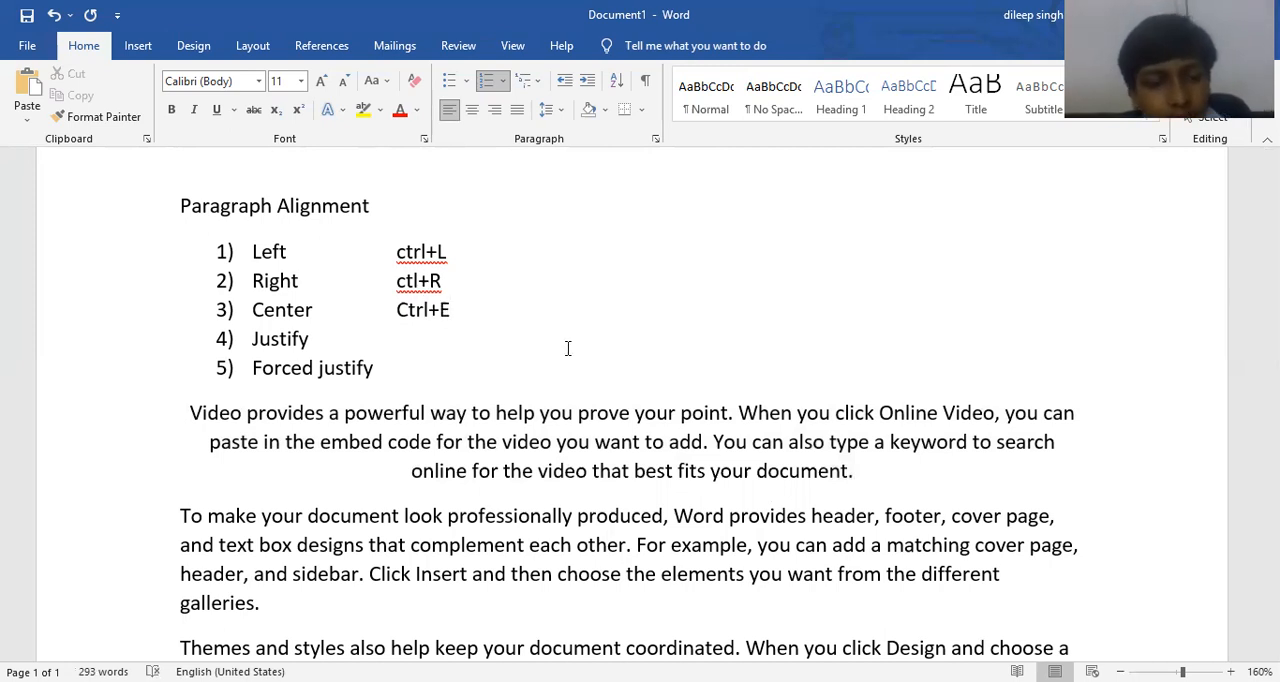
# Cycle the "Video provides a powerful way" paragraph through left, right and center alignment, ending with Justify.
pyautogui.scroll(-2, 569, 347)
pyautogui.scroll(2, 643, 370)
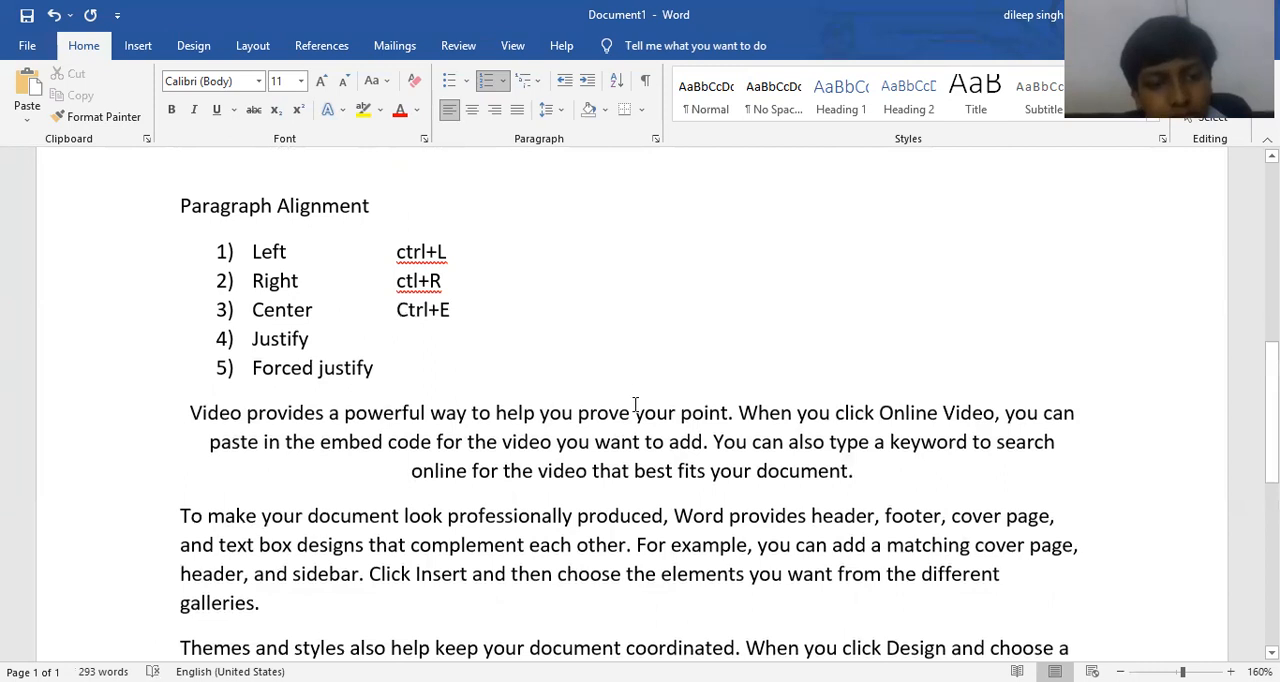
pyautogui.click(802, 389)
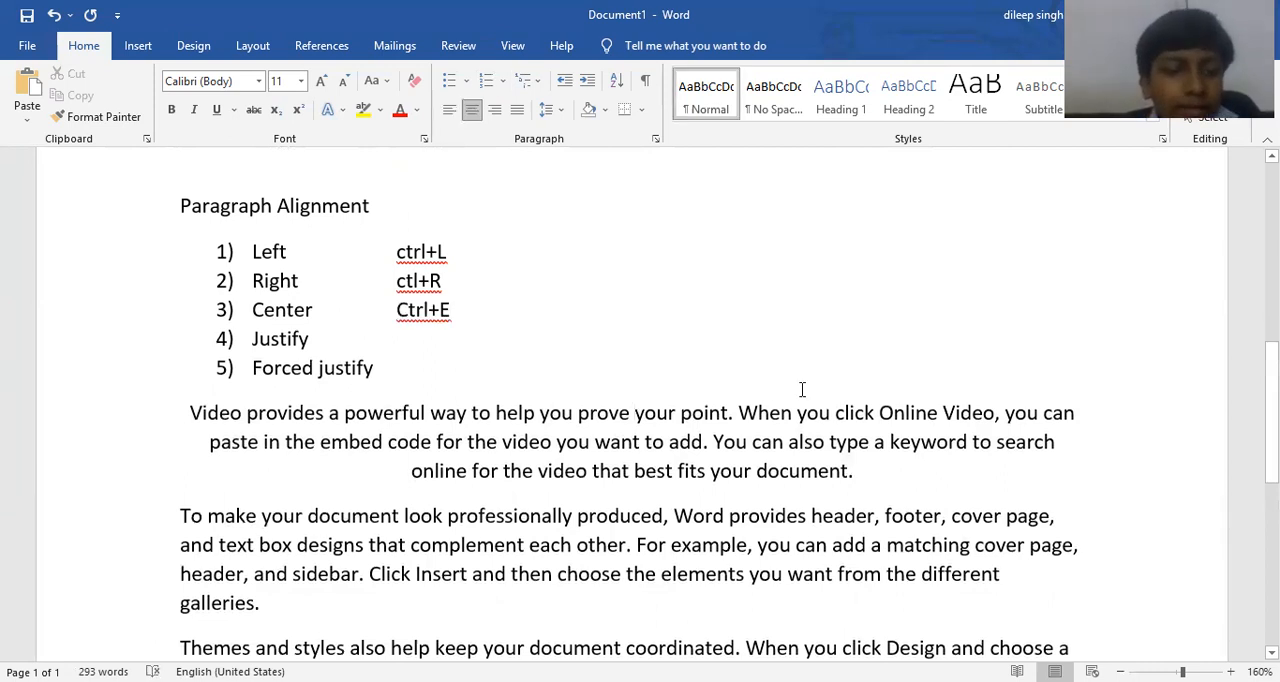
pyautogui.hotkey('ctrl', 'l')
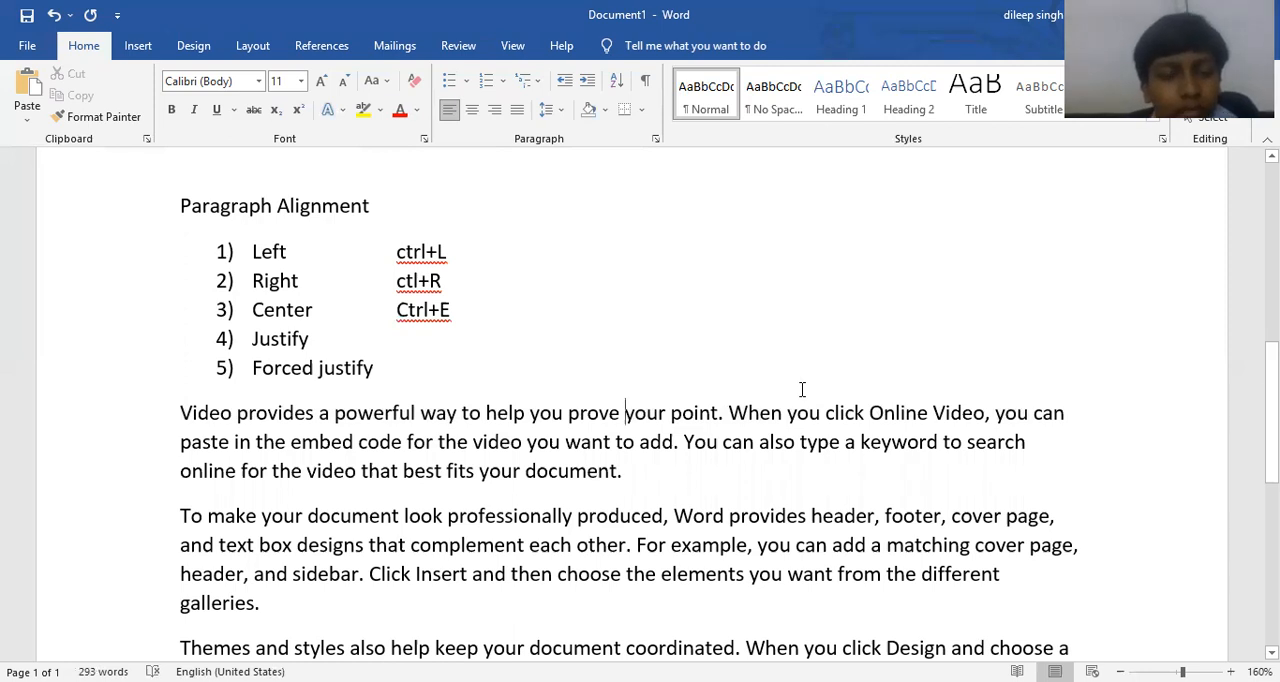
pyautogui.hotkey('ctrl', 'r')
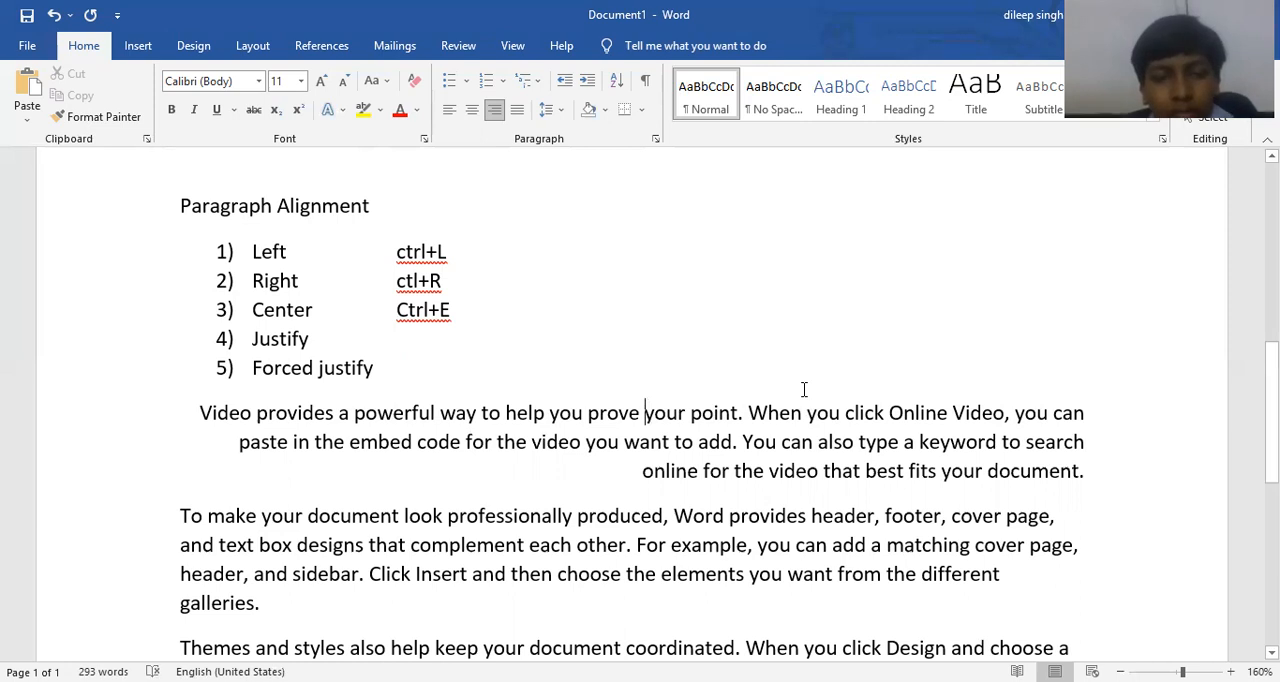
pyautogui.hotkey('ctrl', 'e')
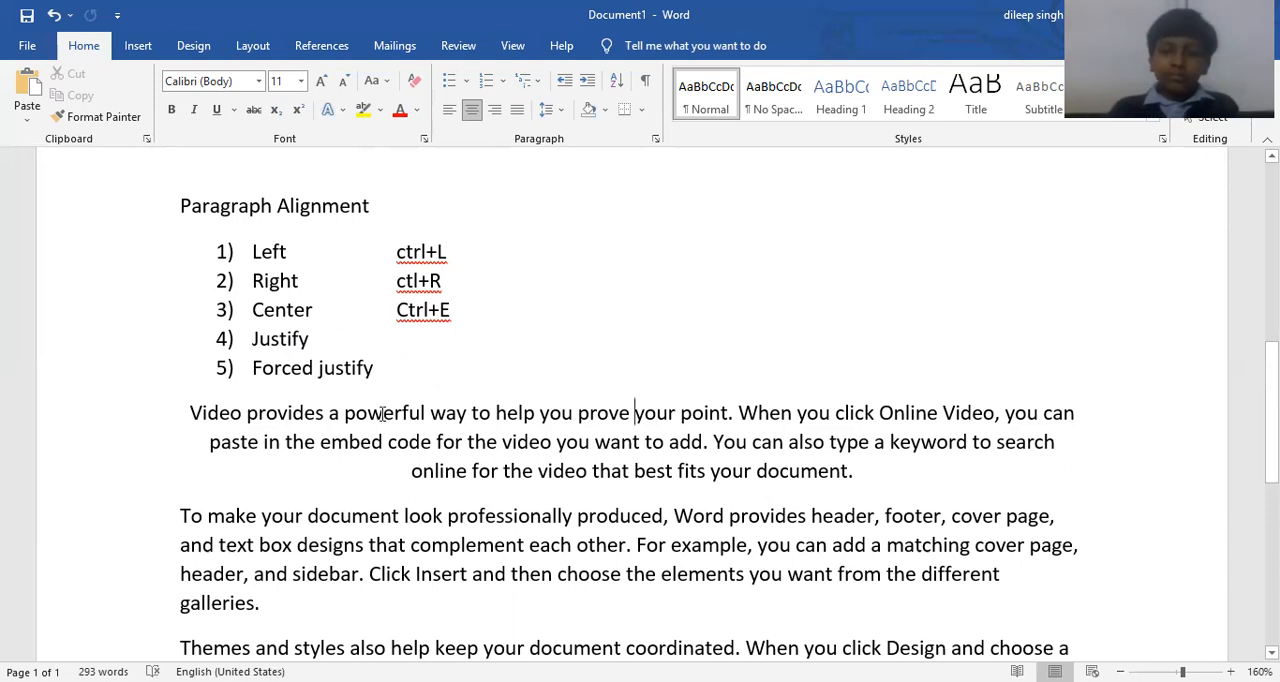
pyautogui.click(518, 112)
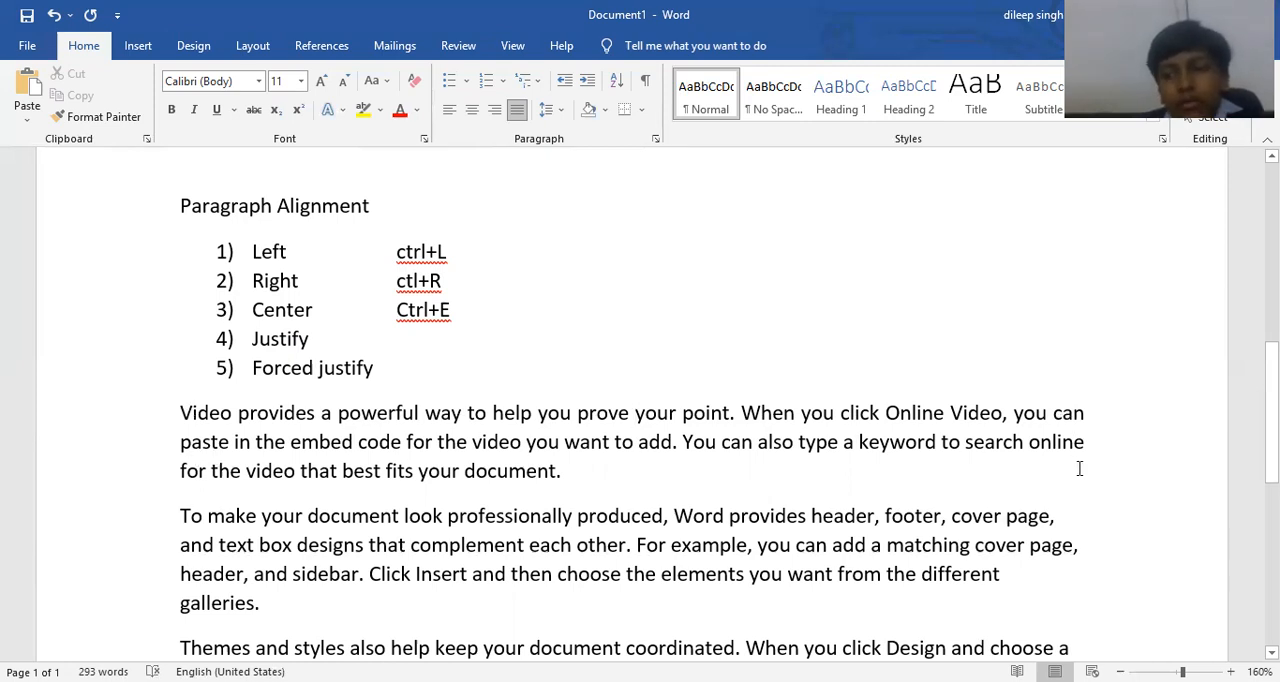
# Add the shortcut text "Ctrl+J" after Justify, lined up with the other shortcuts.
pyautogui.click(421, 336)
pyautogui.press('Tab')
pyautogui.press('Tab')
pyautogui.press('Tab')
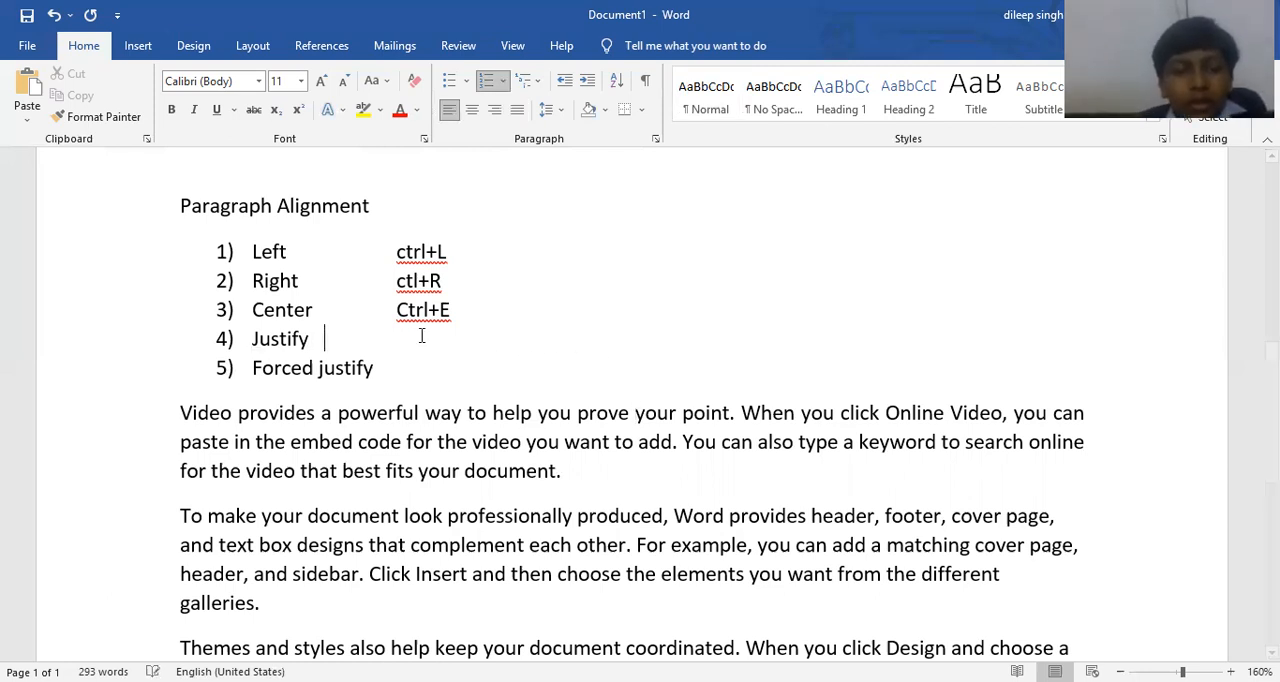
pyautogui.write('CTr')
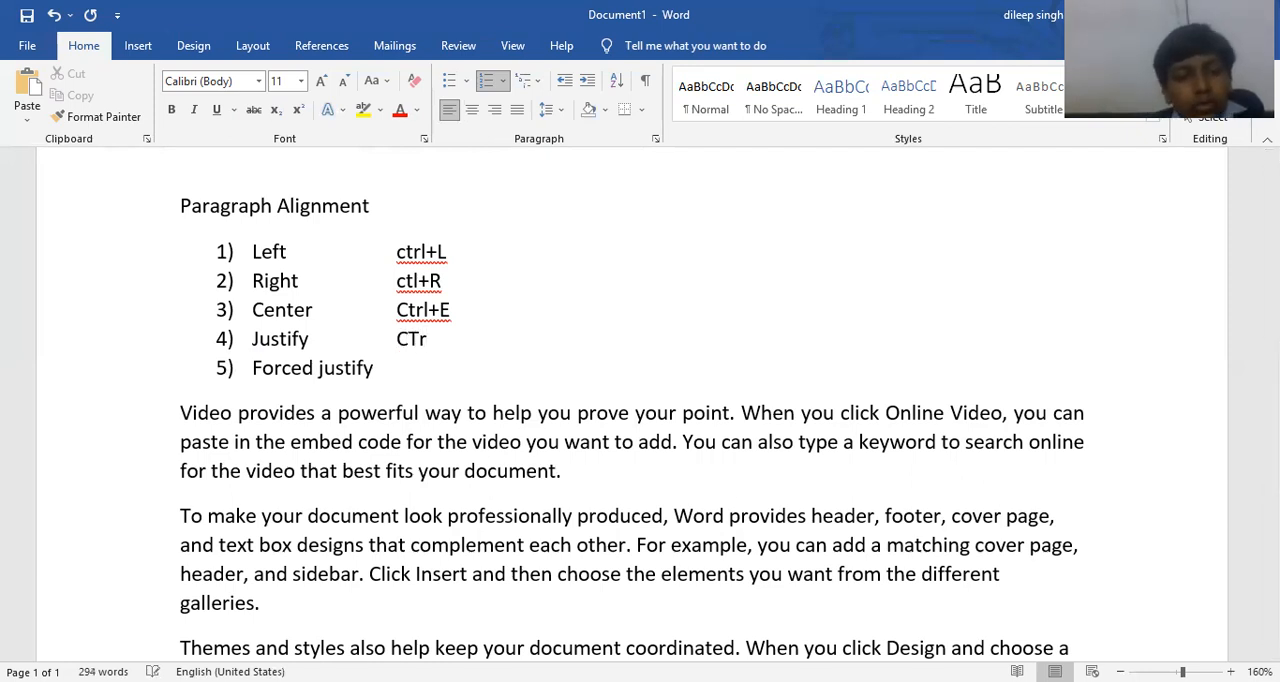
pyautogui.press('BackSpace')
pyautogui.press('BackSpace')
pyautogui.write('trl+JK')
pyautogui.press('BackSpace')
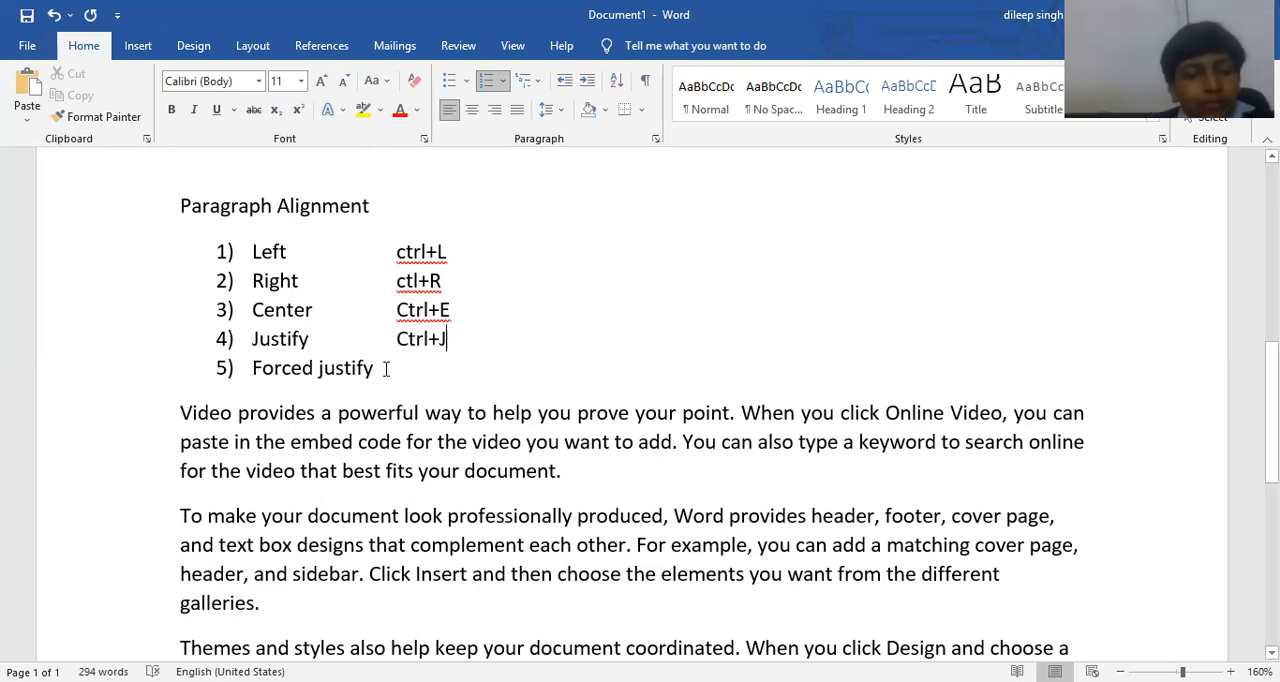
pyautogui.click(411, 370)
pyautogui.press('Tab')
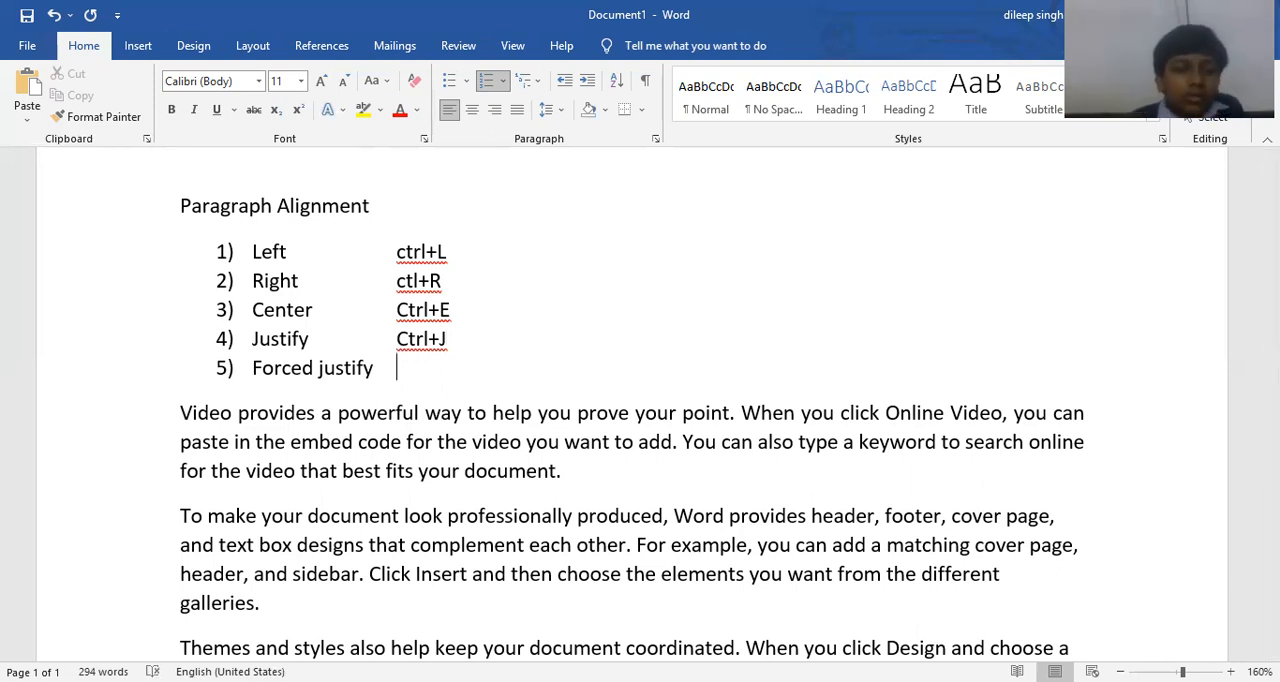
pyautogui.scroll(-2, 570, 362)
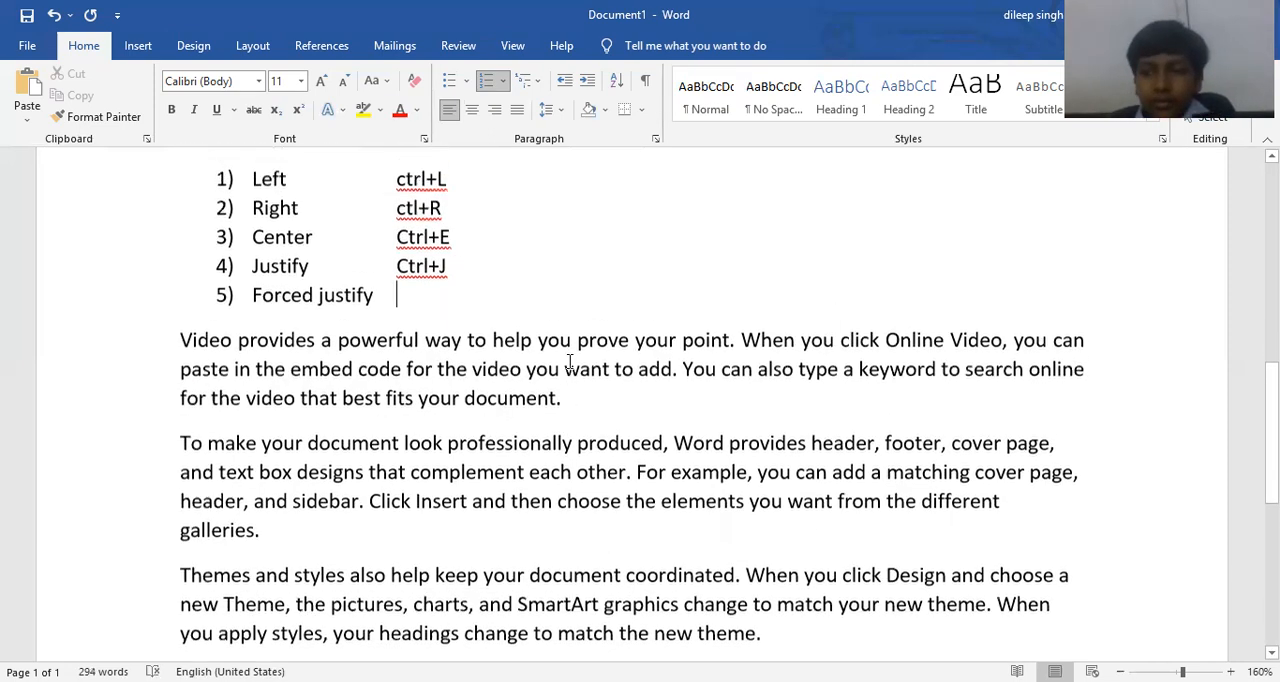
pyautogui.scroll(1, 566, 406)
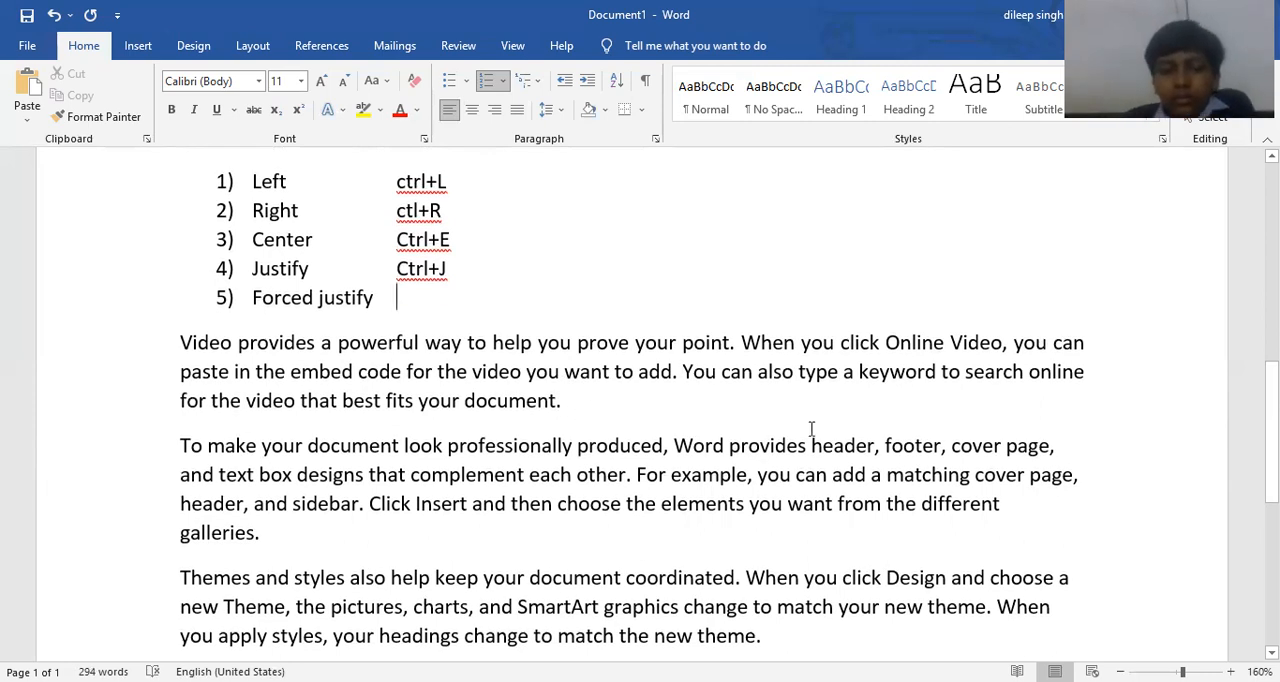
pyautogui.scroll(1, 1080, 410)
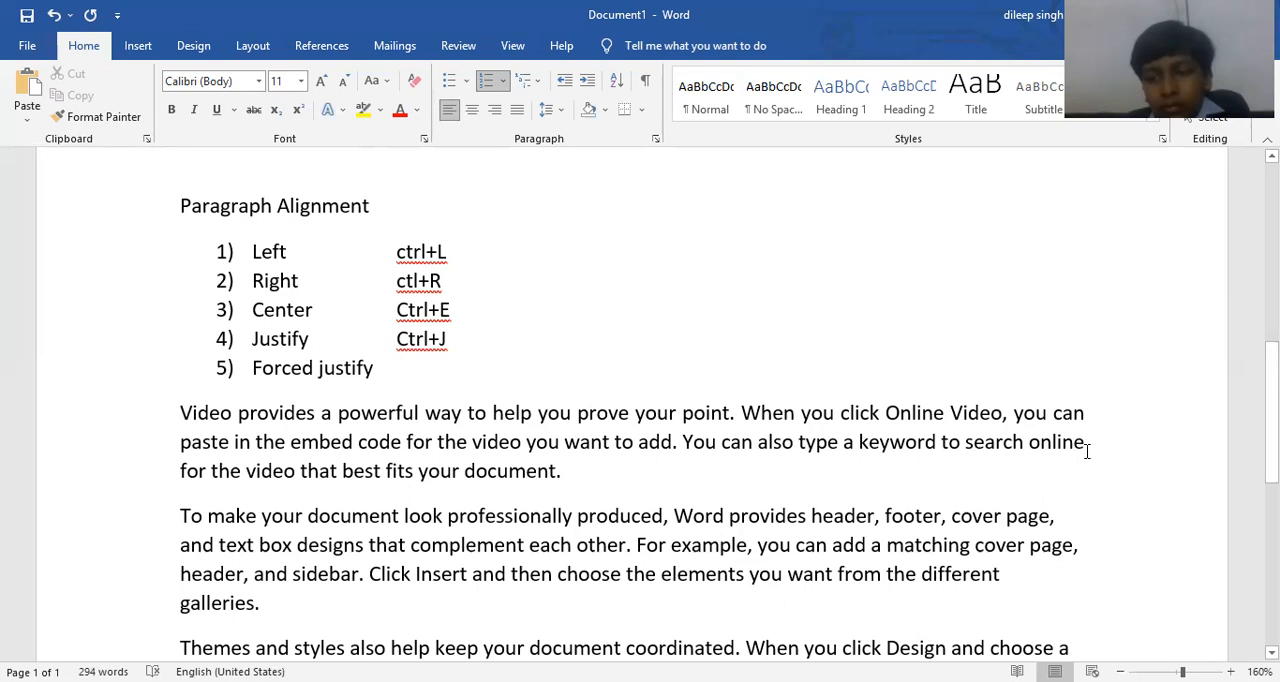
pyautogui.click(463, 470)
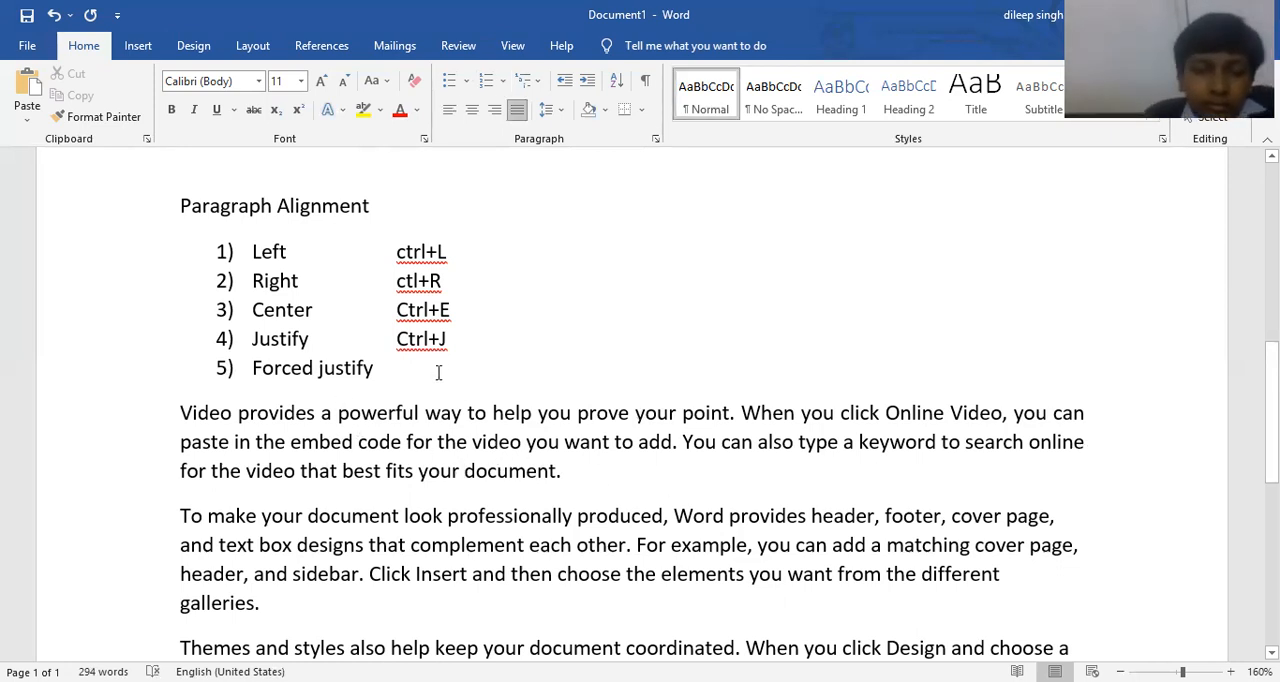
pyautogui.click(438, 372)
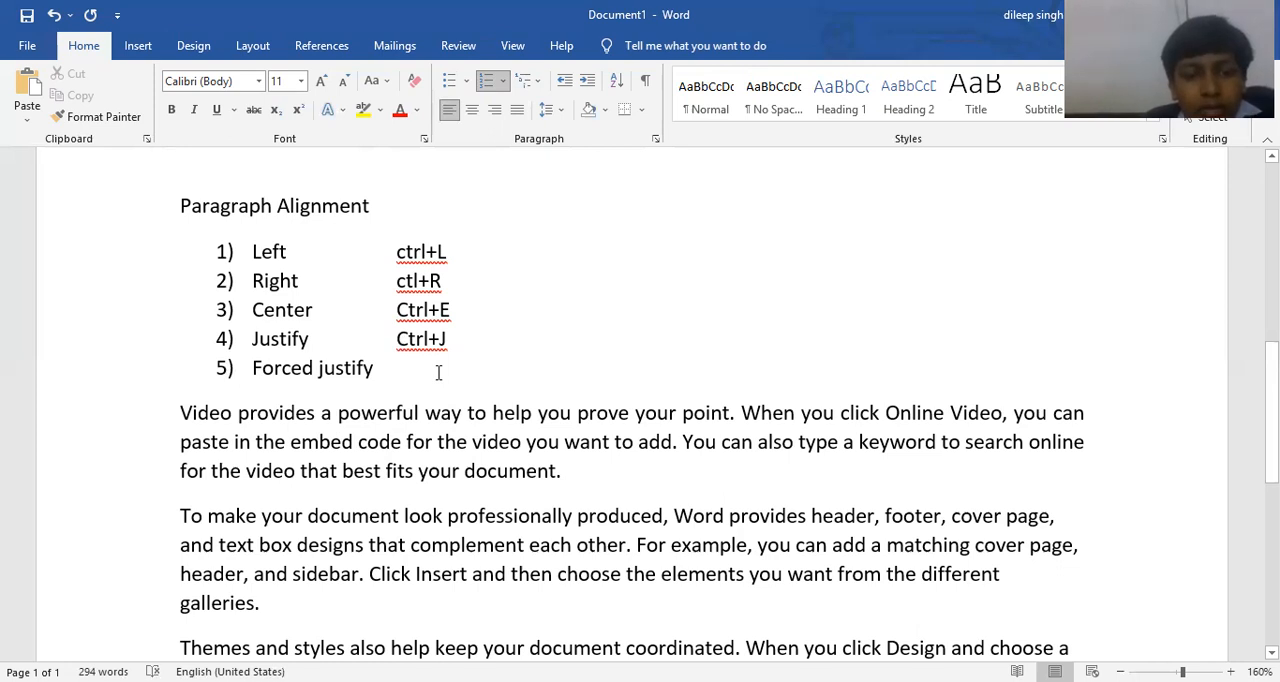
pyautogui.hotkey('ctrl', 'e')
pyautogui.hotkey('ctrl', 'l')
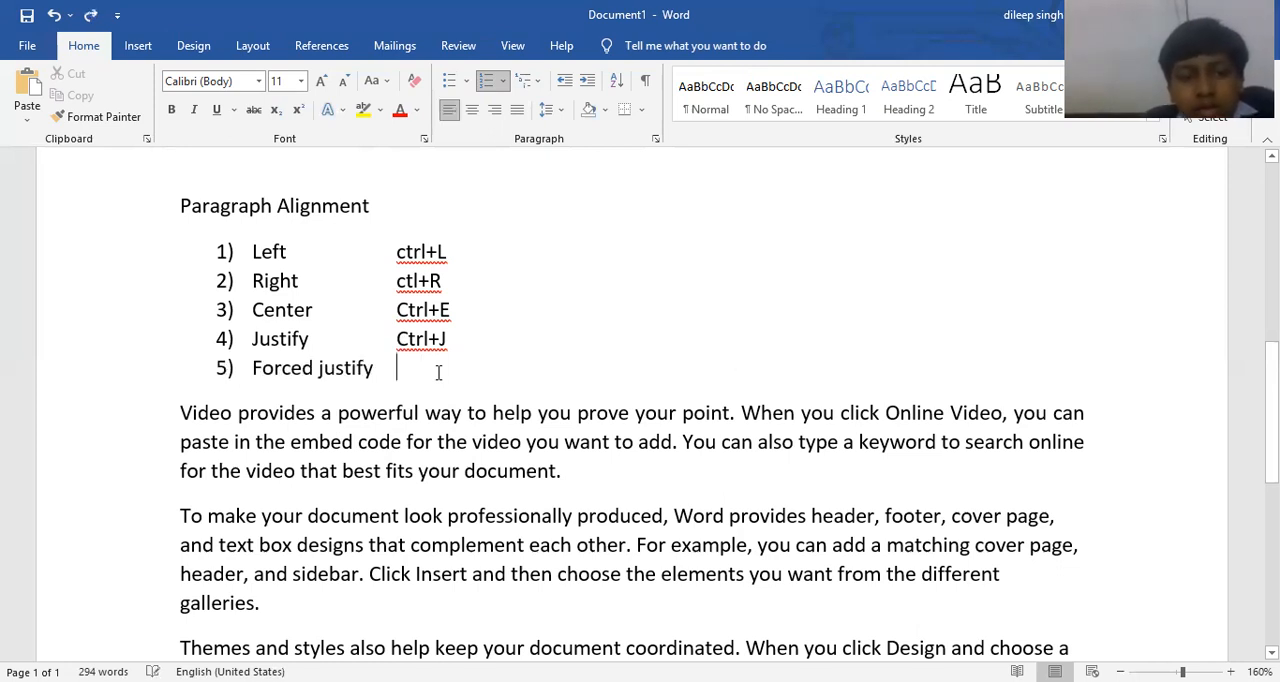
# Apply forced justification to the "Video provides a powerful way" paragraph and return it to normal justification.
pyautogui.click(454, 472)
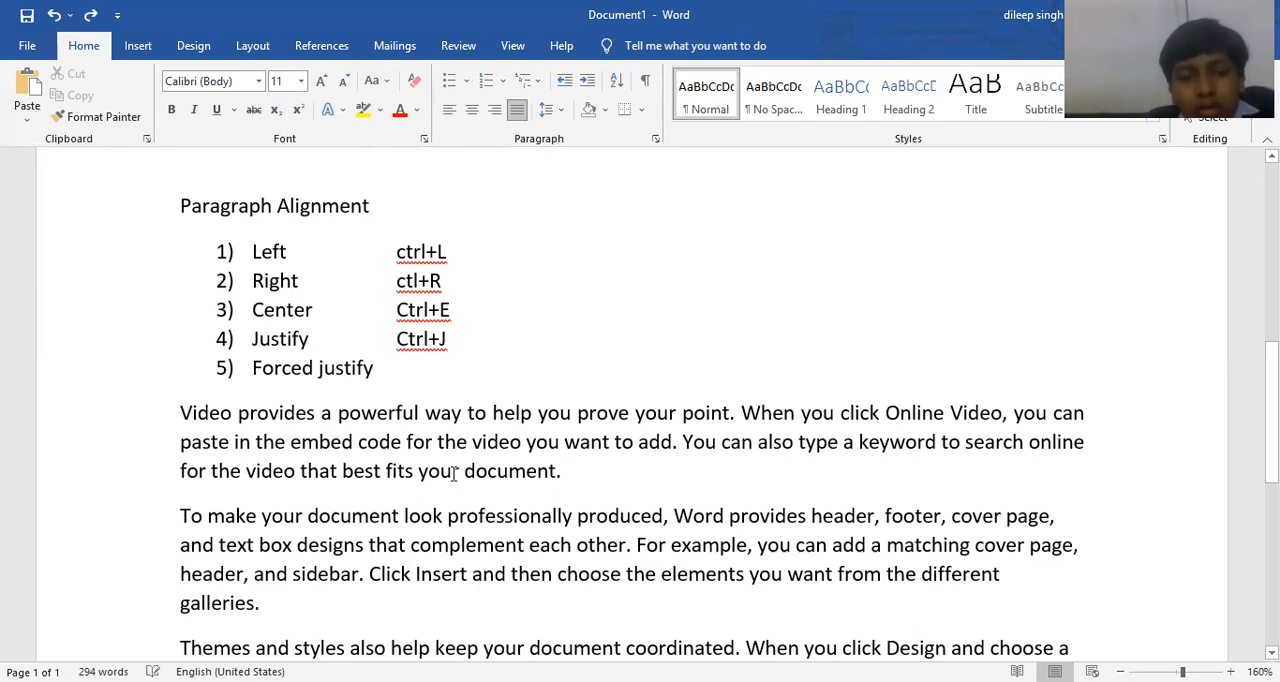
pyautogui.hotkey('ctrl', 'shift', 'j')
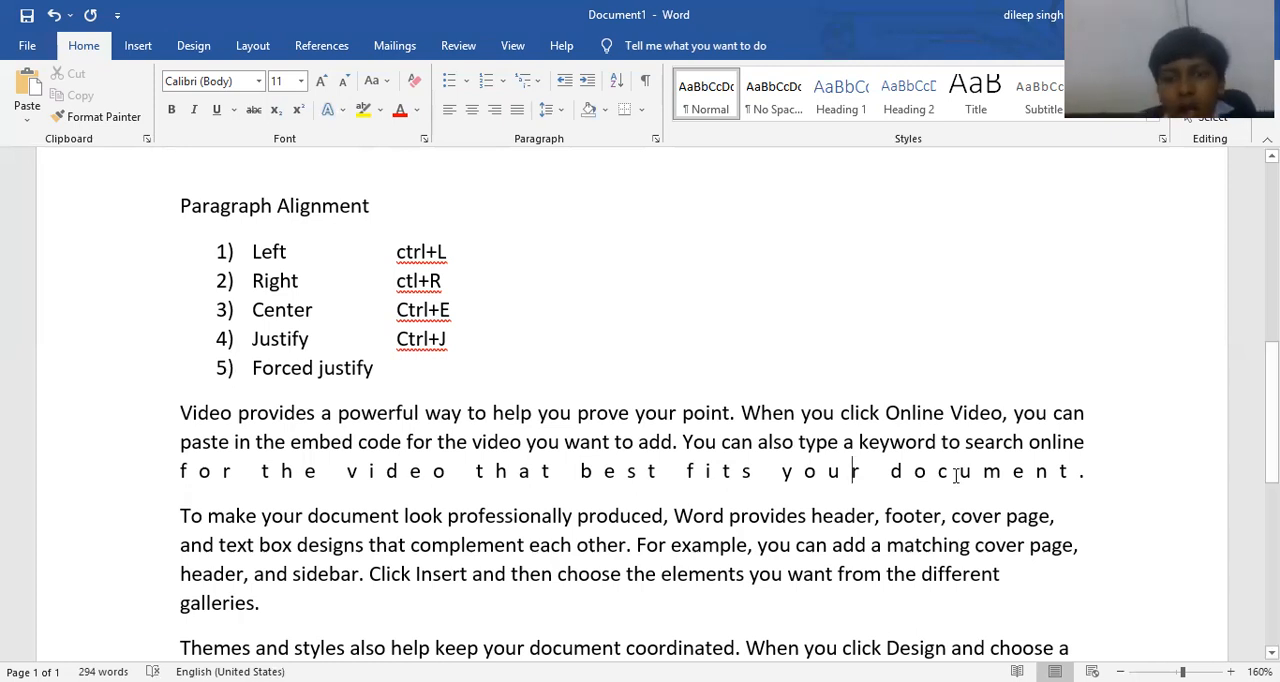
pyautogui.hotkey('ctrl', 'j')
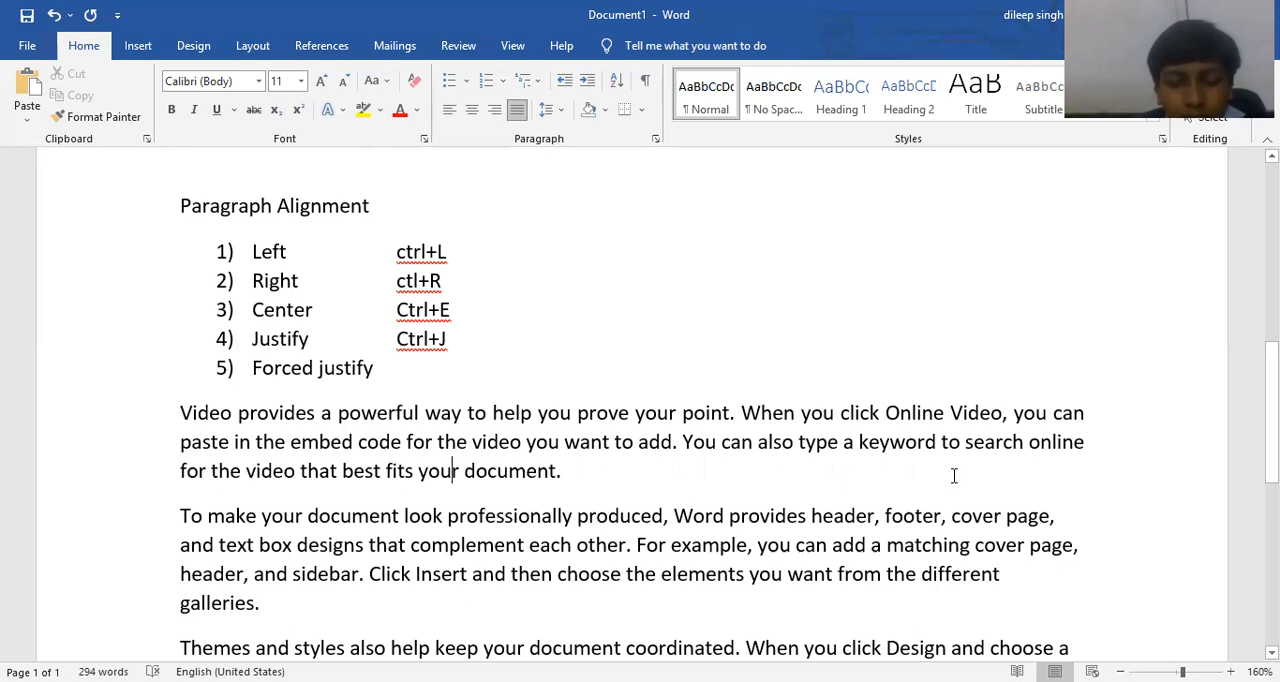
# Add the shortcut text "Ctrl+Shift+J" after Forced justify, lined up with the other shortcuts.
pyautogui.click(409, 364)
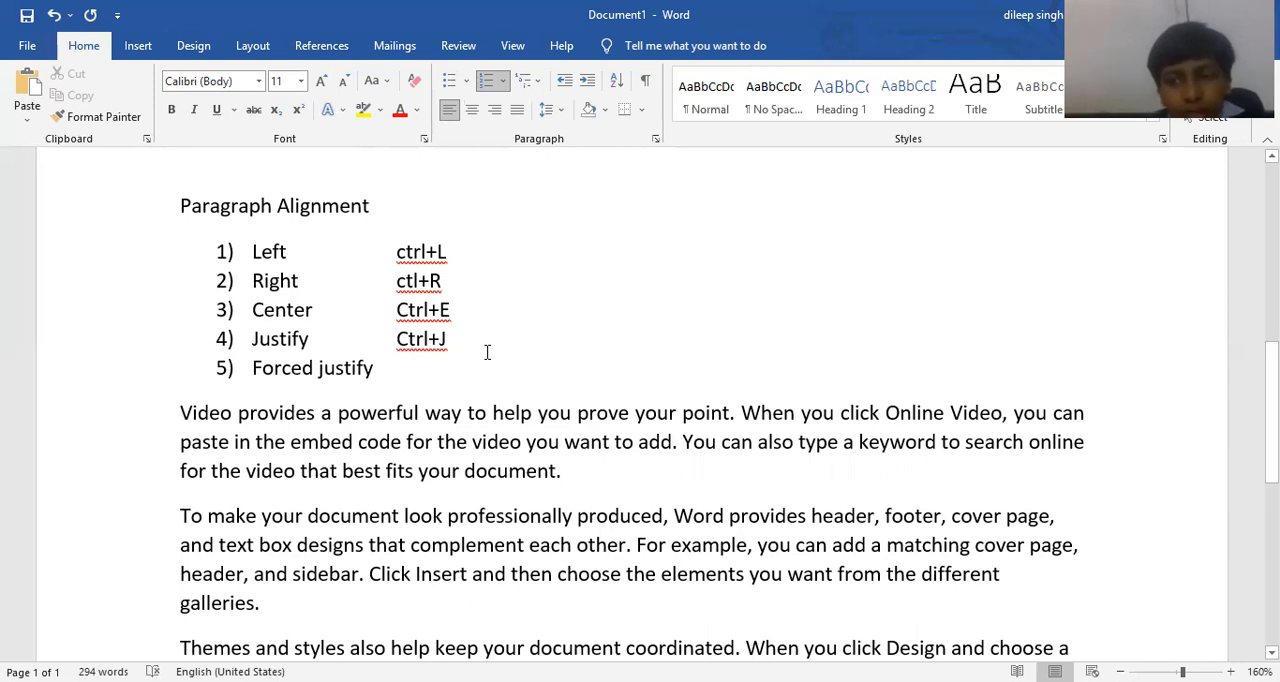
pyautogui.press('Tab')
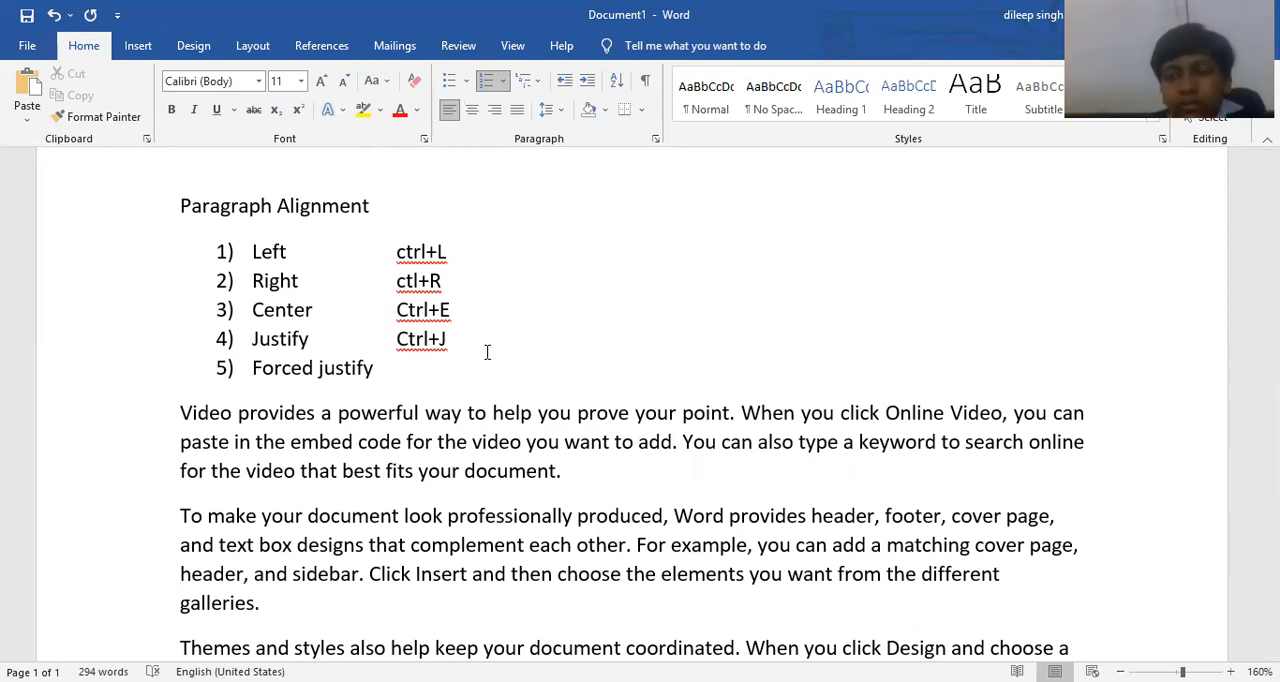
pyautogui.write('C')
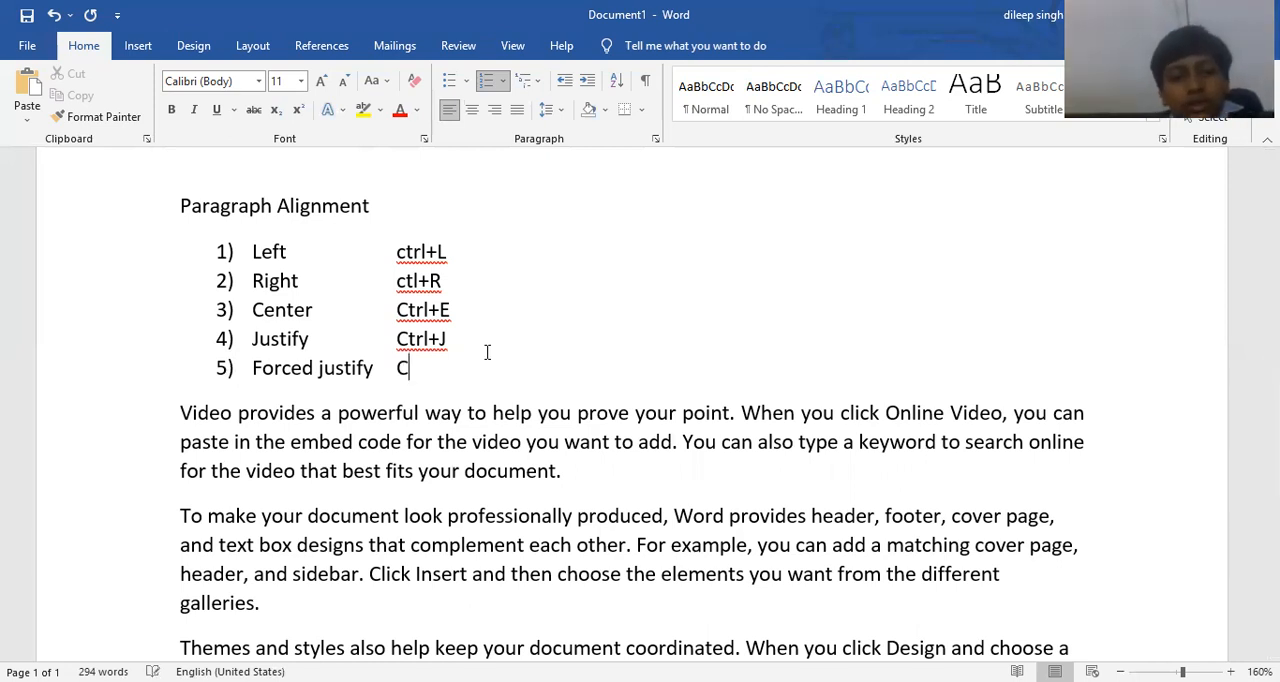
pyautogui.write('trl+S')
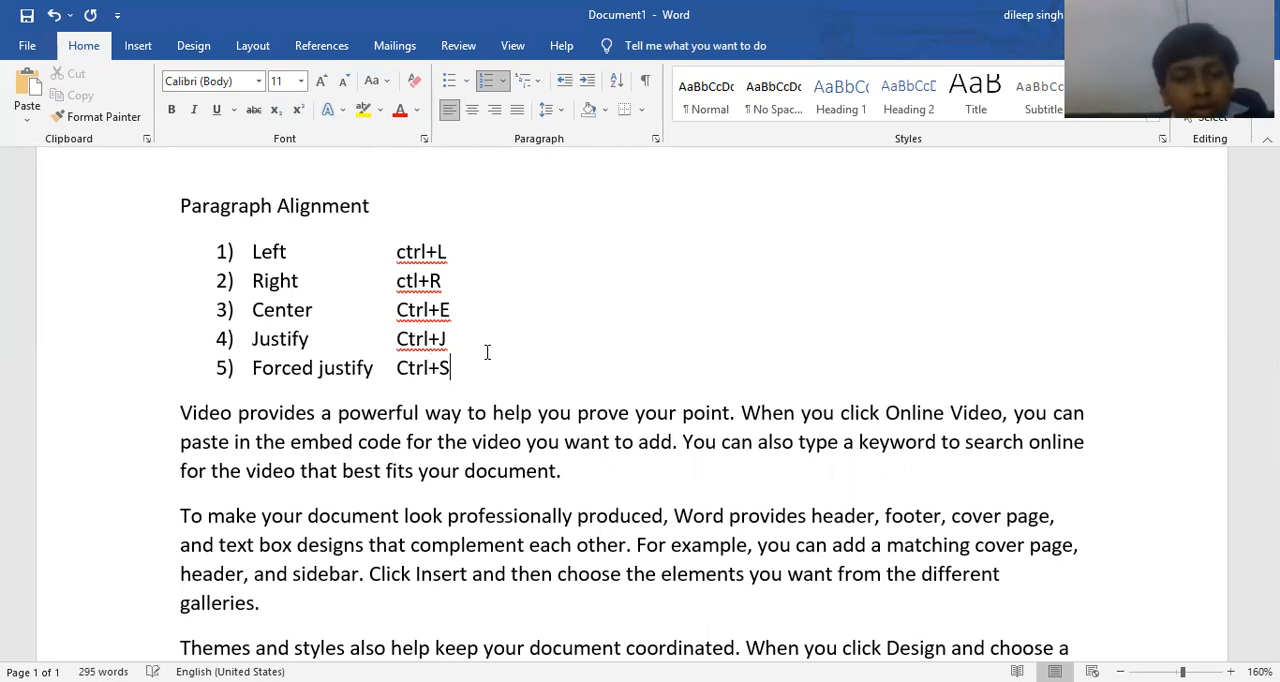
pyautogui.write('hift+J')
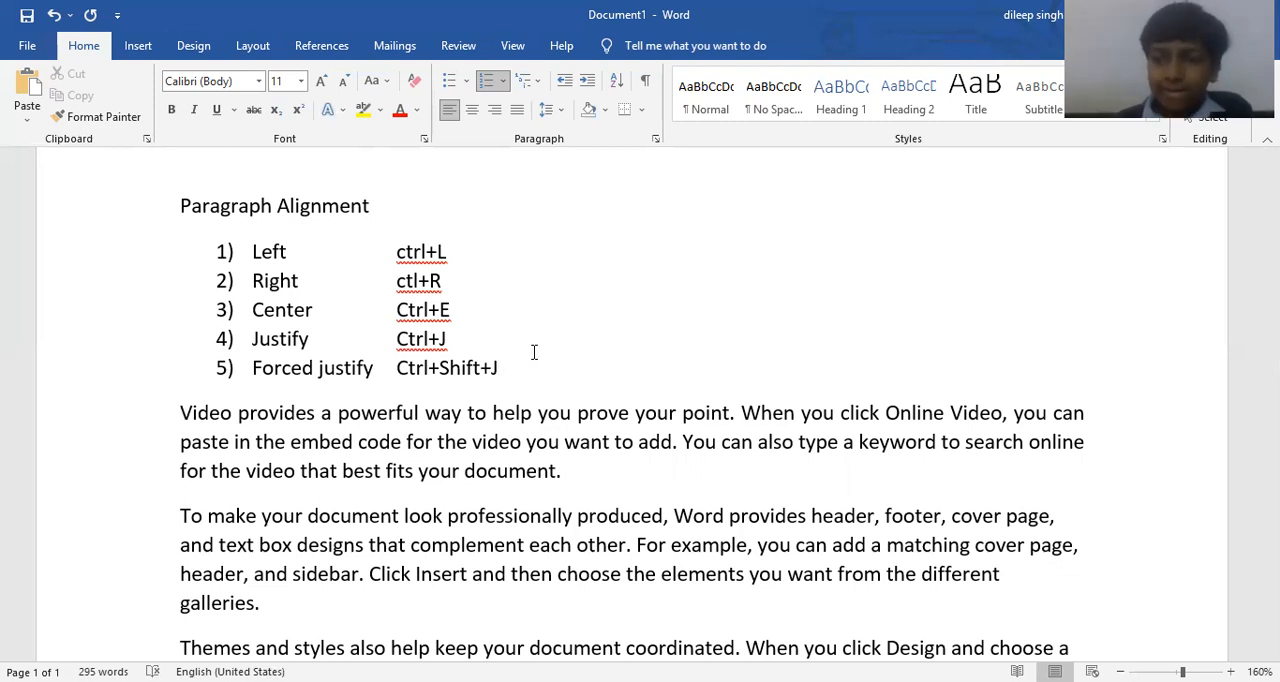
# Append "( Mixed Listing)" to the Nested listing item in the list of listing types.
pyautogui.scroll(4, 567, 393)
pyautogui.scroll(4, 567, 393)
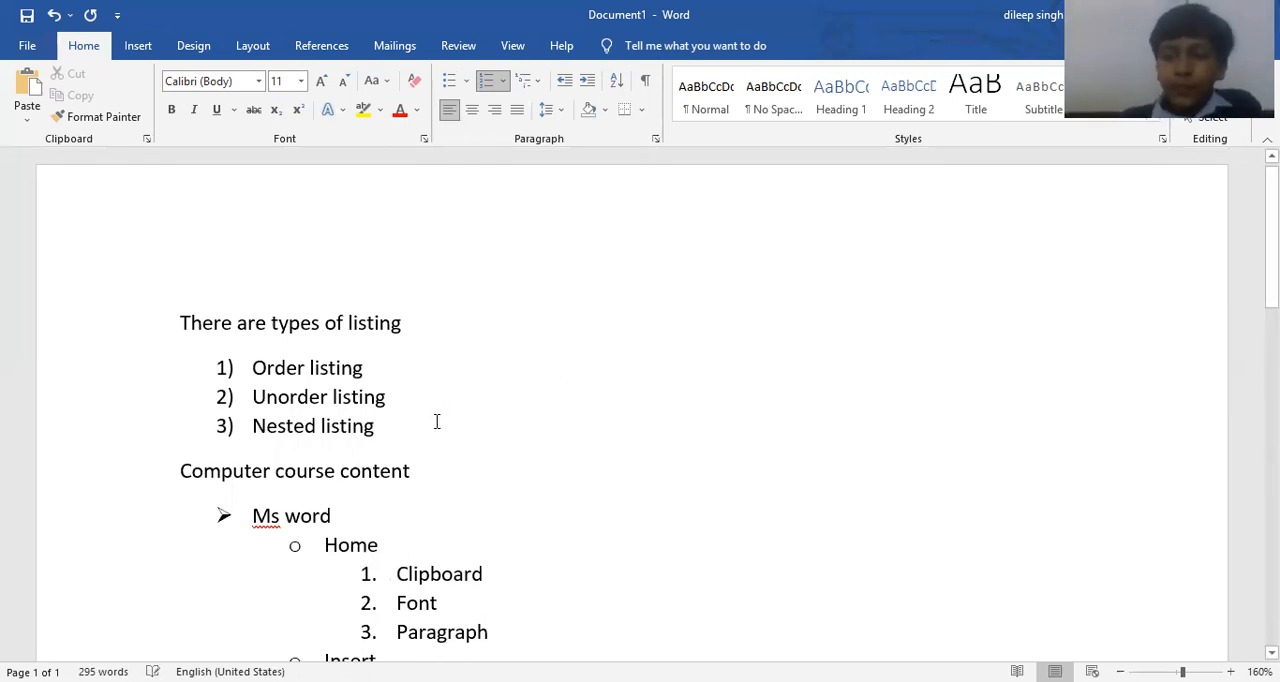
pyautogui.write('(')
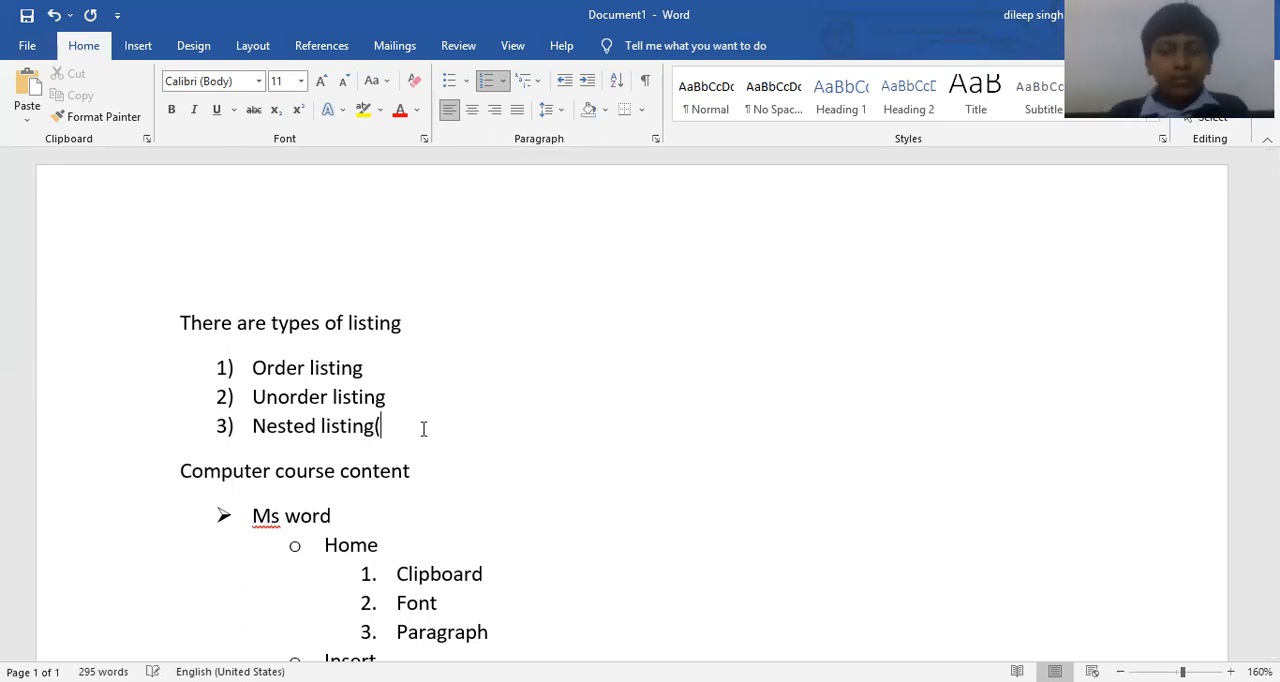
pyautogui.write(' Mixed ')
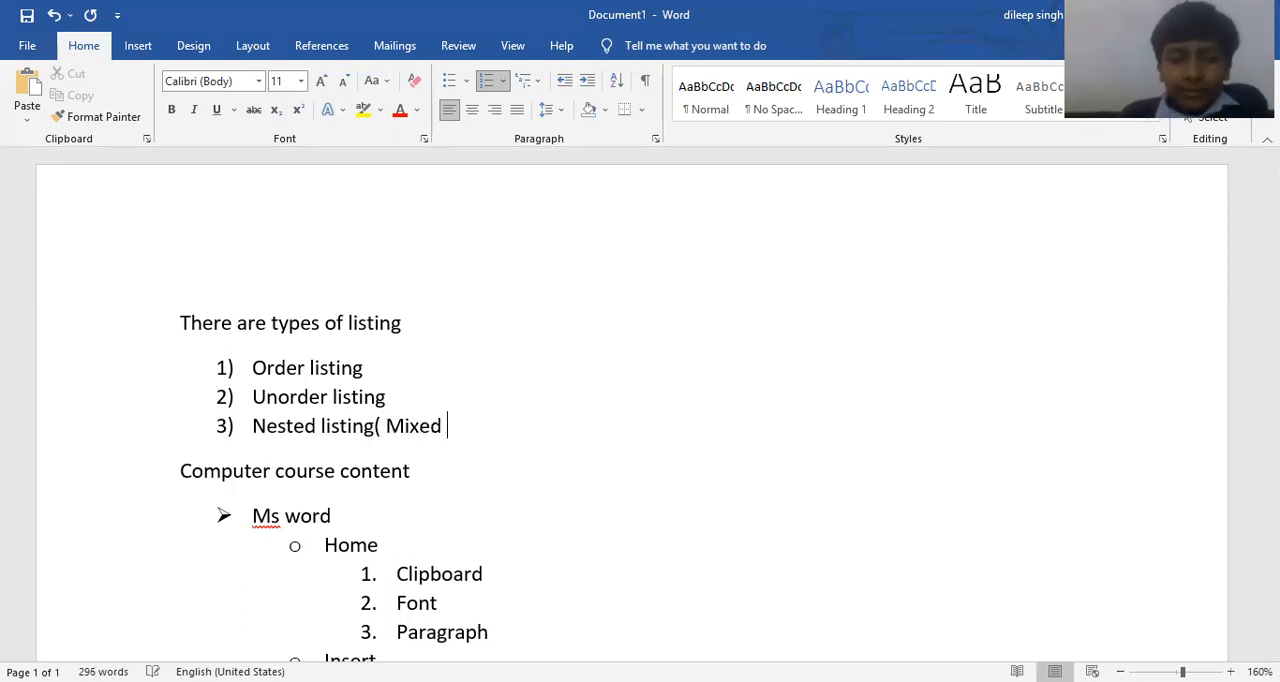
pyautogui.write('Listing')
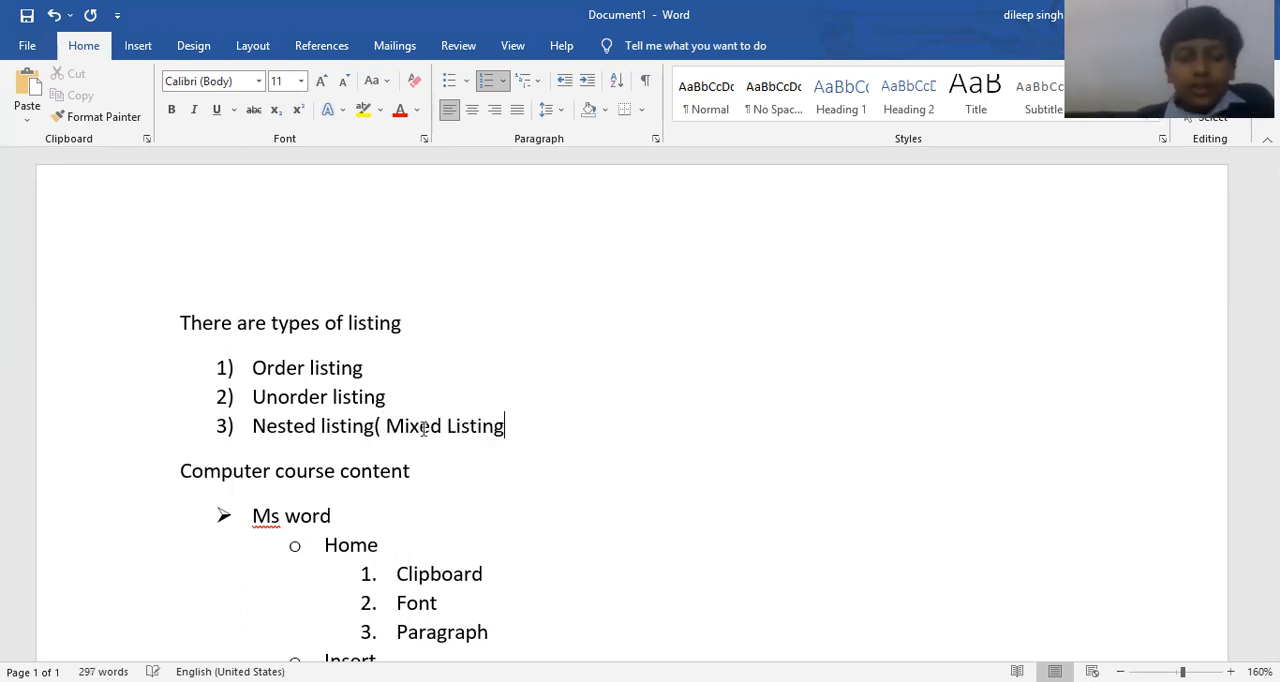
pyautogui.write(')')
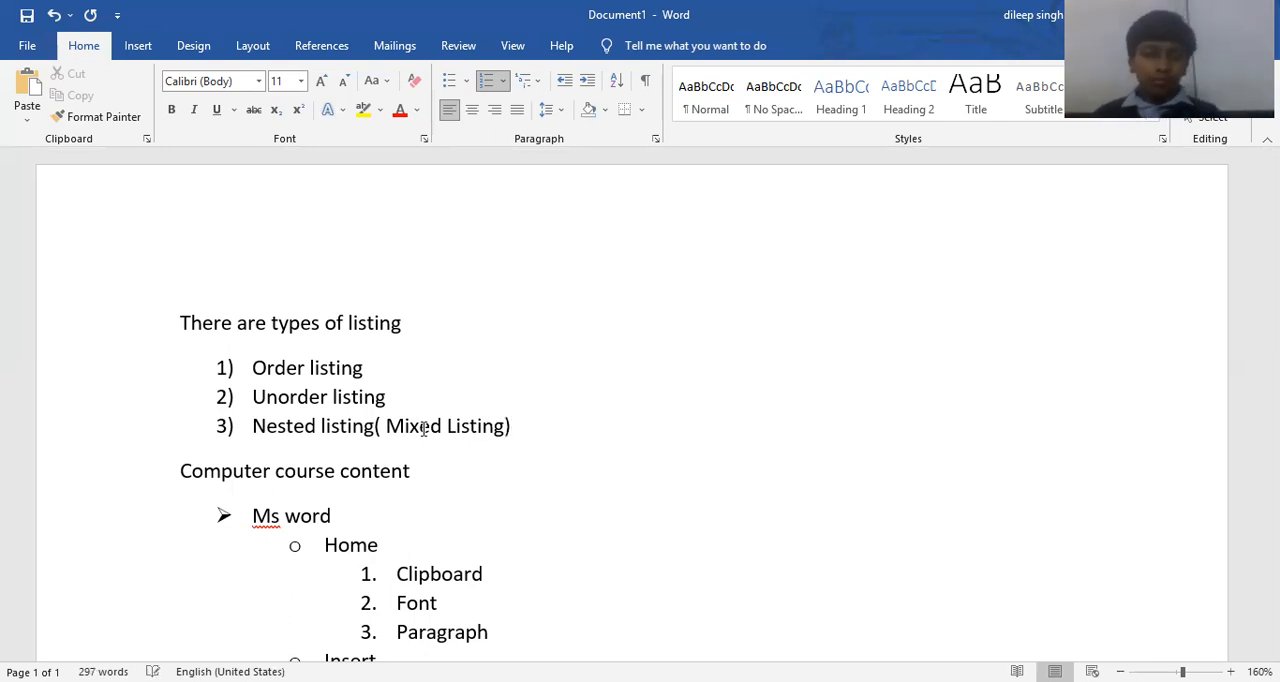
# Start a new numbered list in the 1) style above the Paragraph Alignment heading with the items "Here" and "There".
pyautogui.scroll(-7, 463, 434)
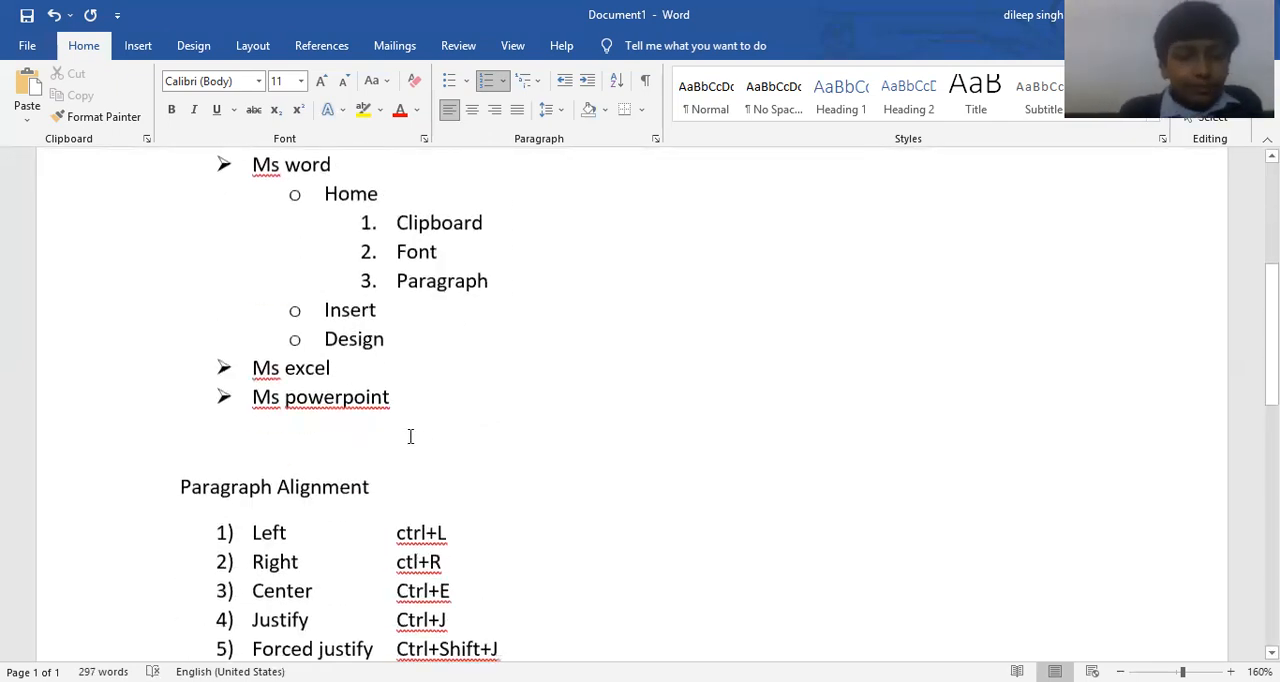
pyautogui.click(410, 436)
pyautogui.press('Return')
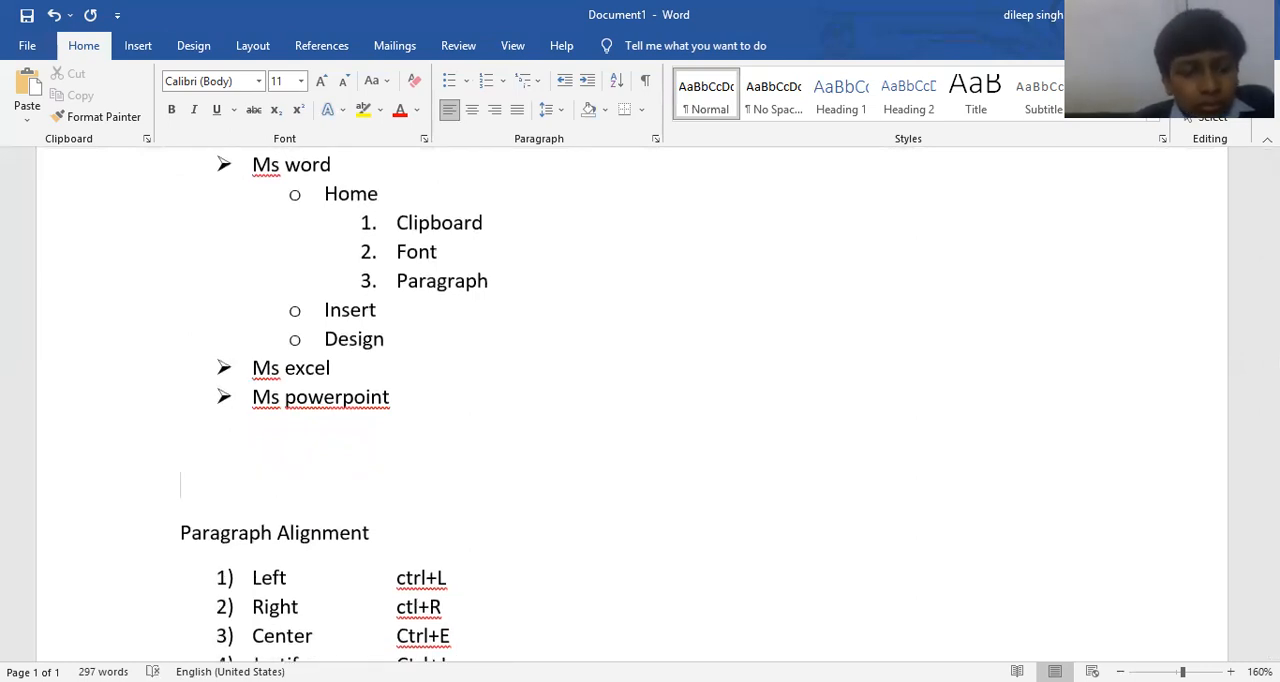
pyautogui.write('1)')
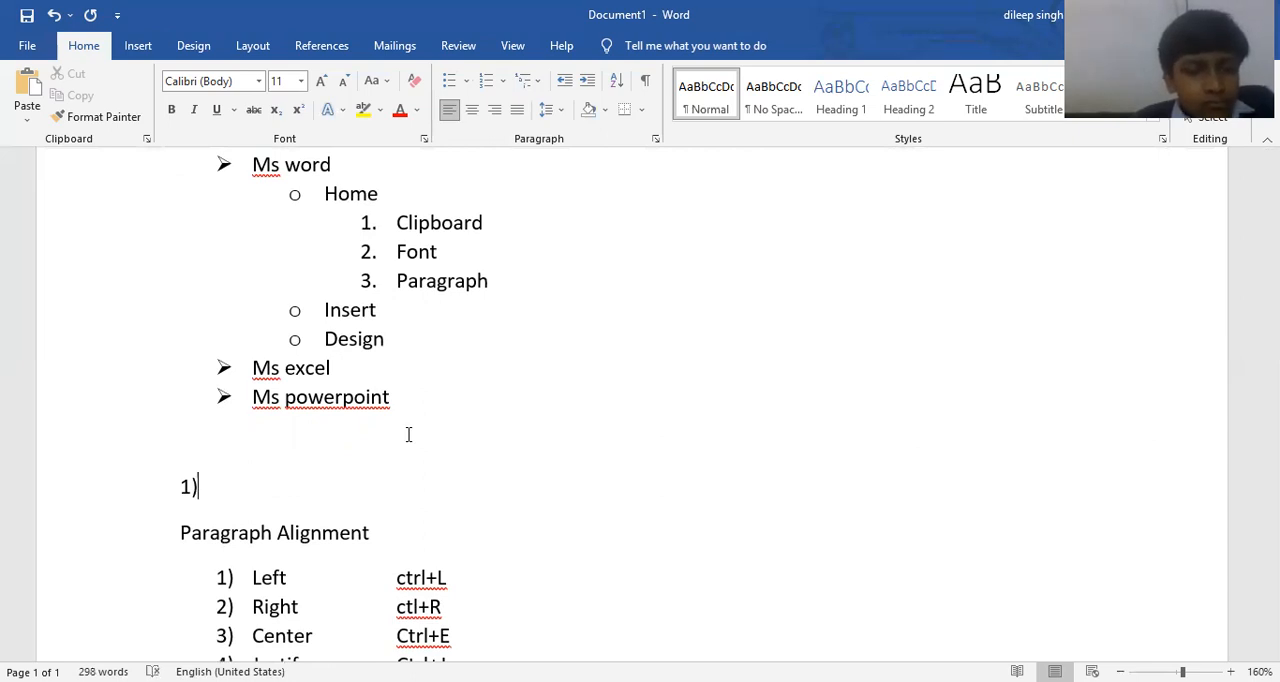
pyautogui.press('space')
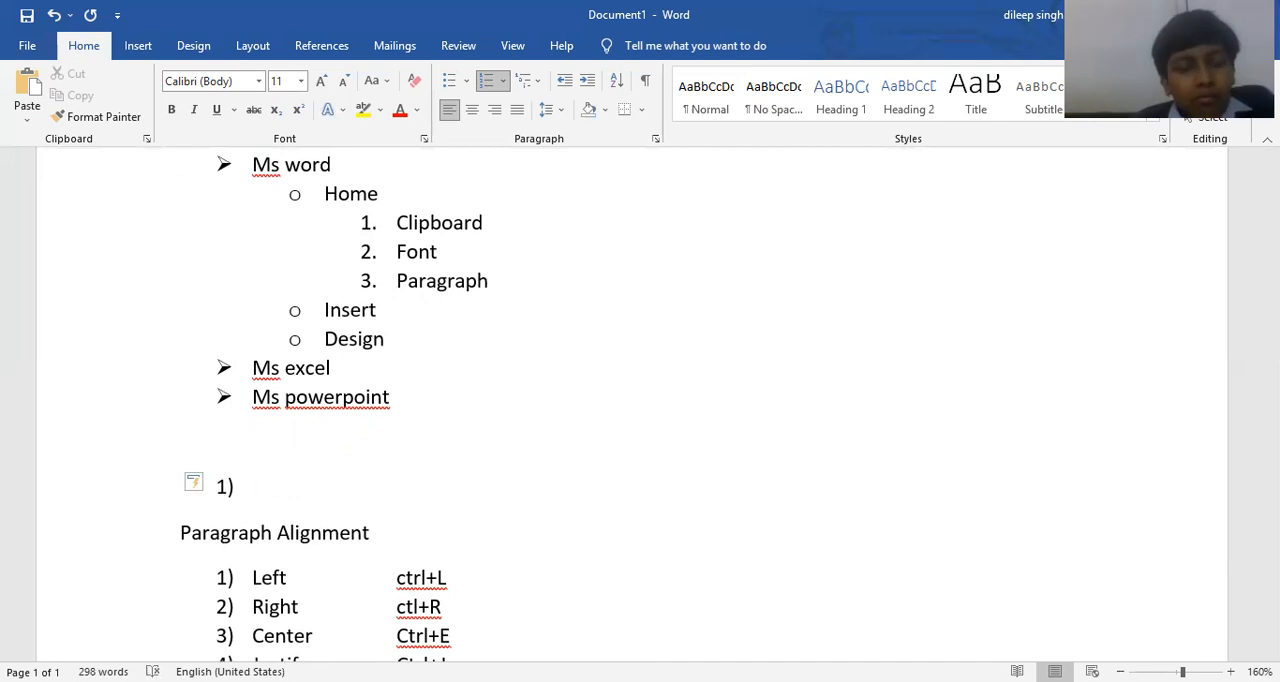
pyautogui.write('here')
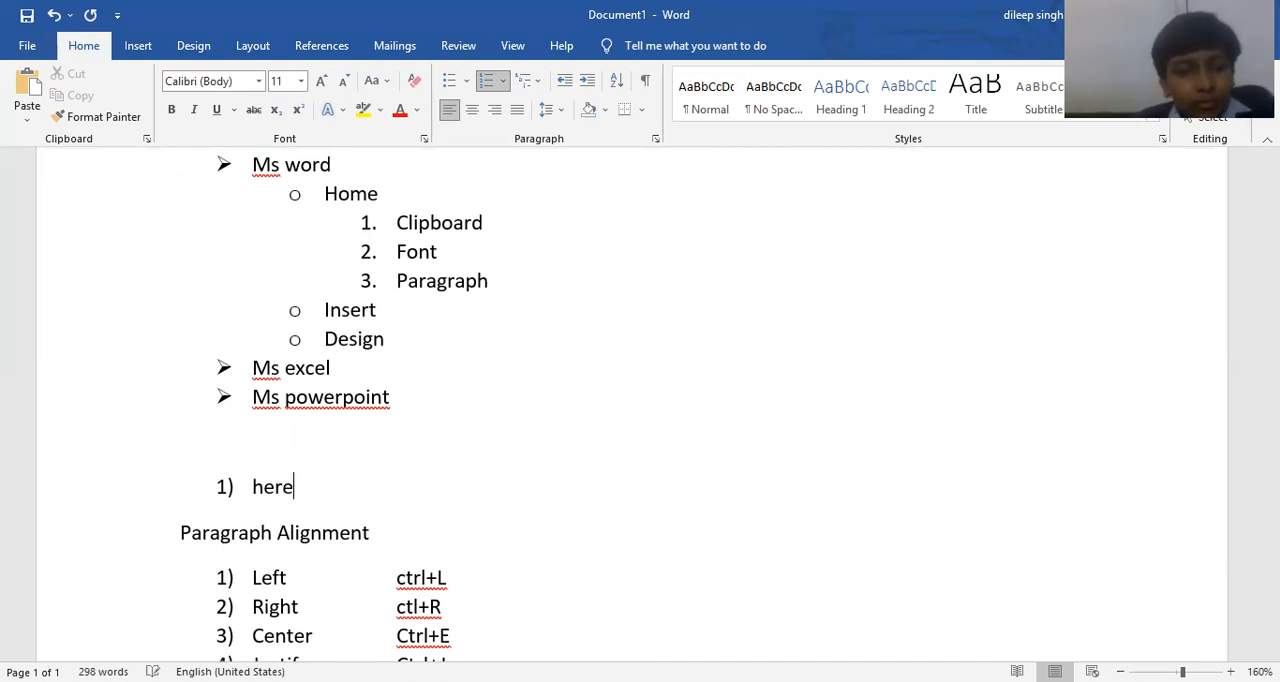
pyautogui.press('Return')
pyautogui.write('there')
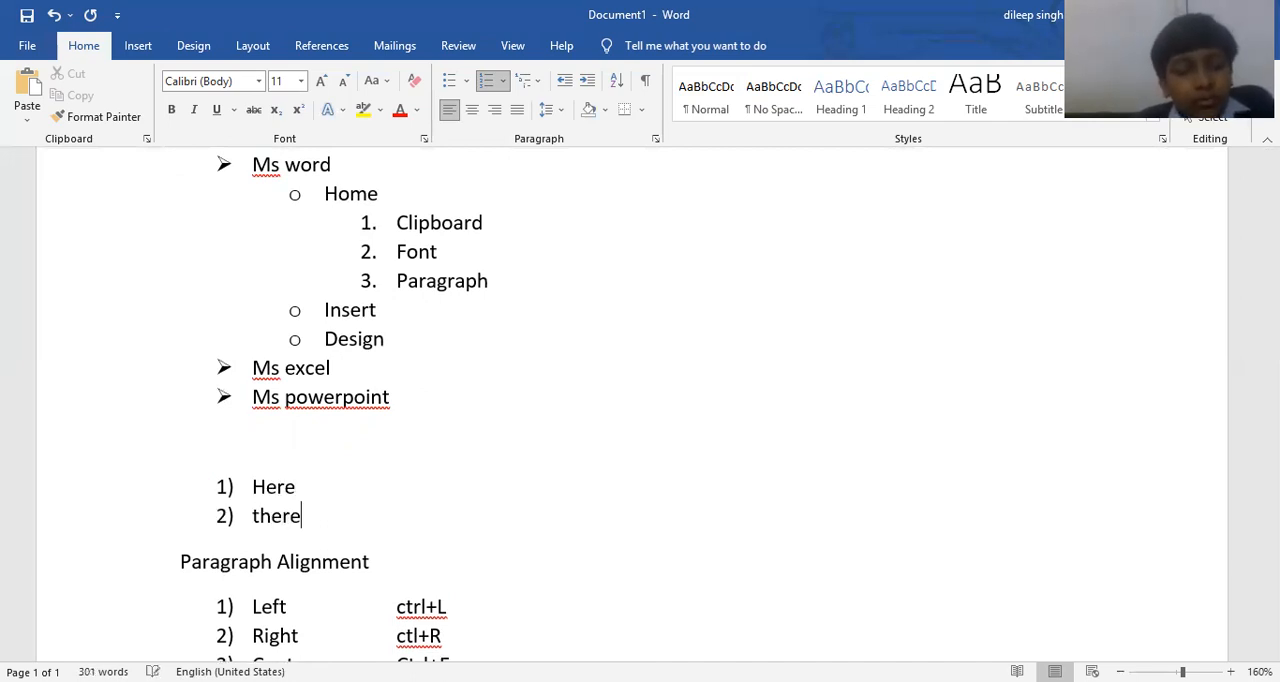
# Add a lettered sublevel under "There" with the items "First" and "Second".
pyautogui.press('Return')
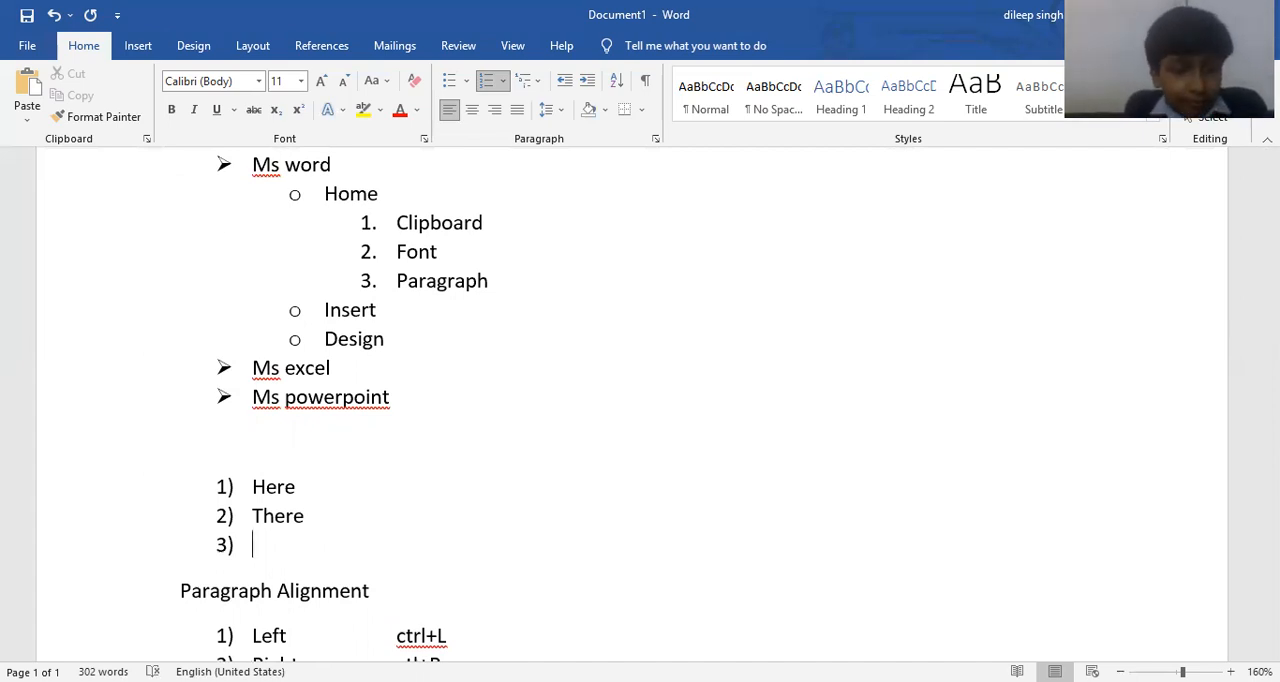
pyautogui.press('Tab')
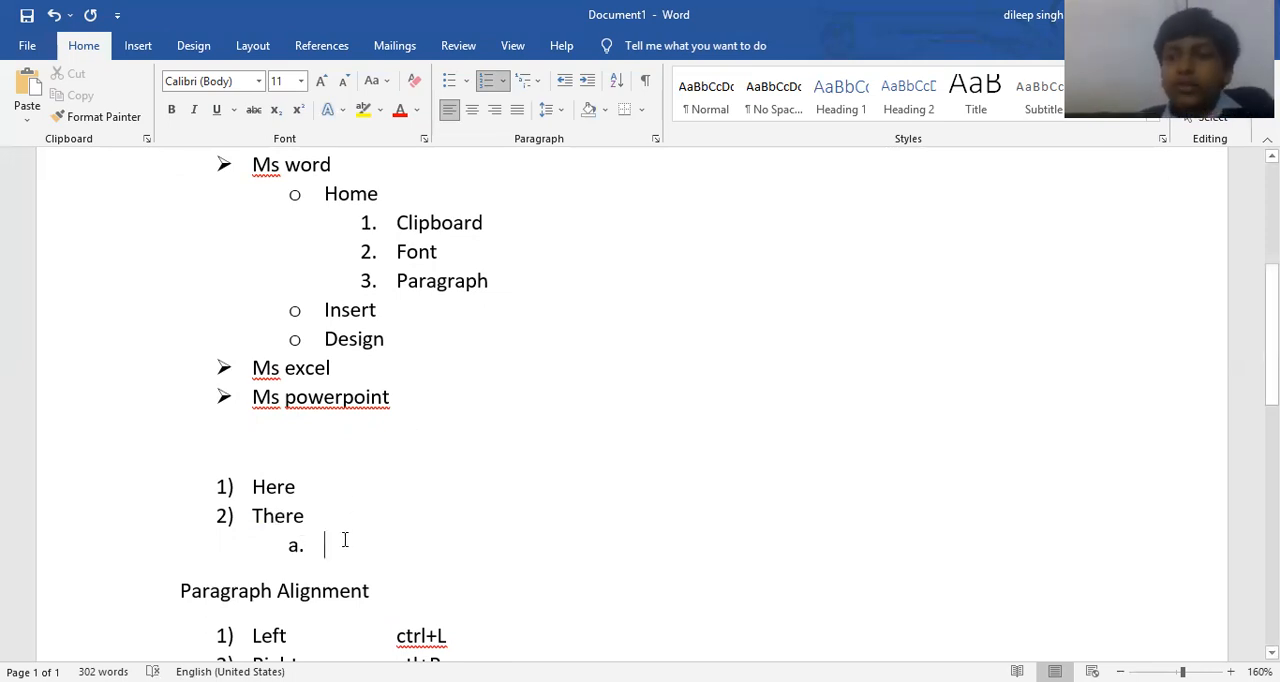
pyautogui.write('first')
pyautogui.press('Return')
pyautogui.write('second')
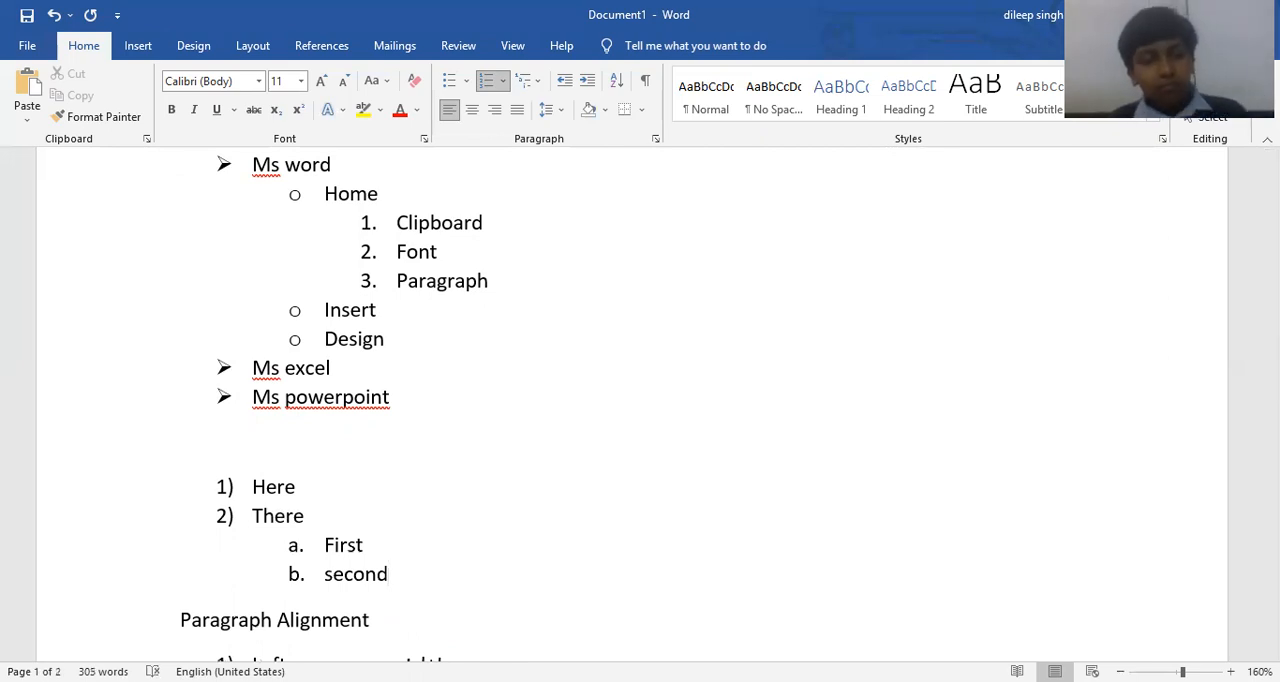
# Add a third, roman-numbered level under the lettered item "Second" with the items "First" and "Second".
pyautogui.press('Return')
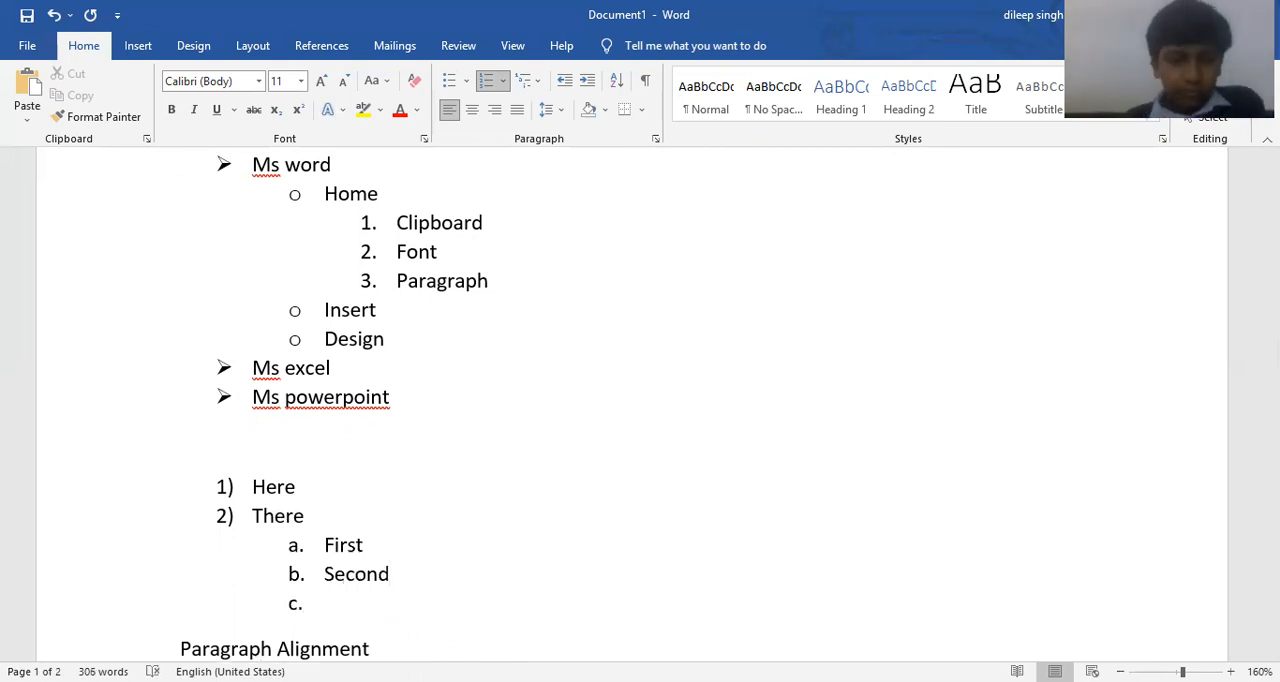
pyautogui.press('Tab')
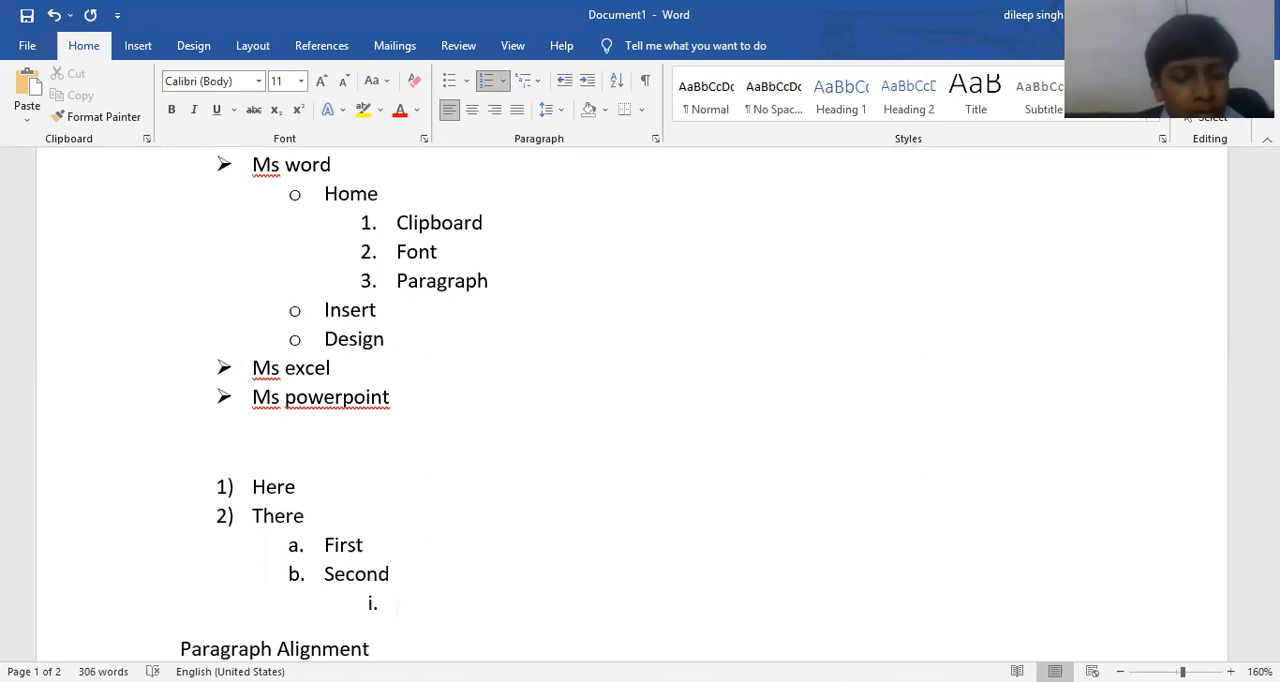
pyautogui.write('first')
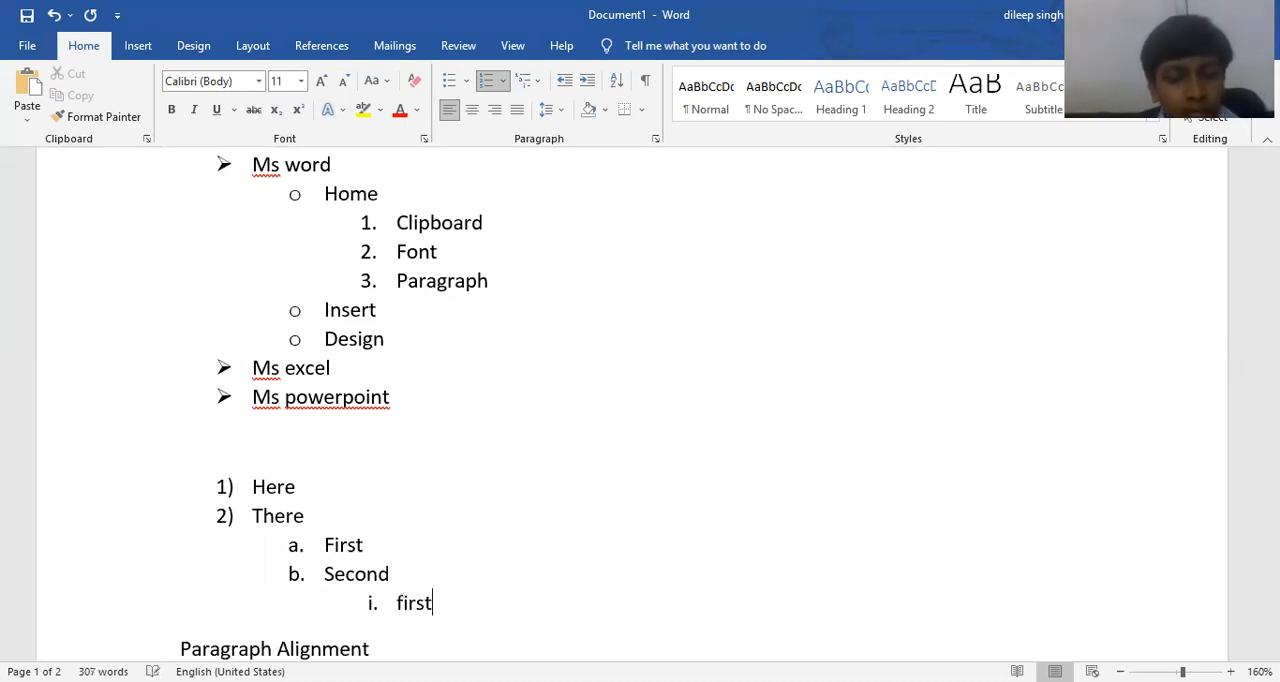
pyautogui.press('Return')
pyautogui.write('second')
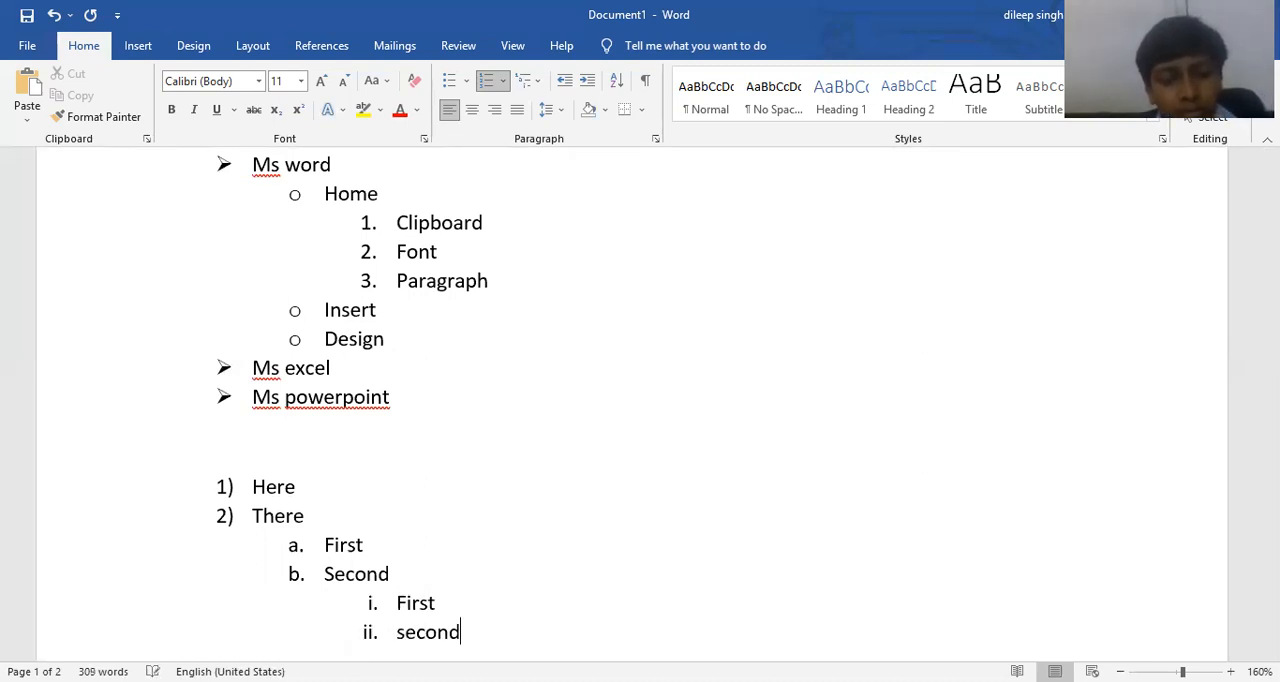
# Add a new item after the roman-numbered "Second", promote it back to the top level, and end the list there.
pyautogui.scroll(-3, 496, 472)
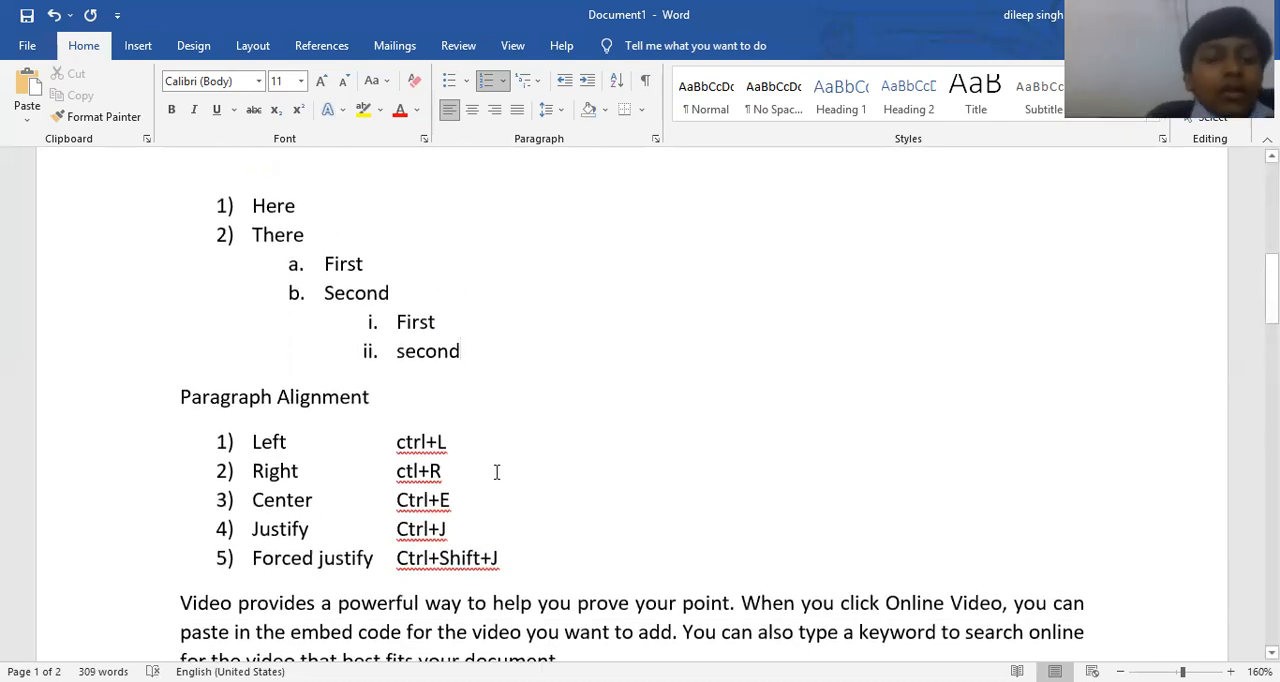
pyautogui.press('Return')
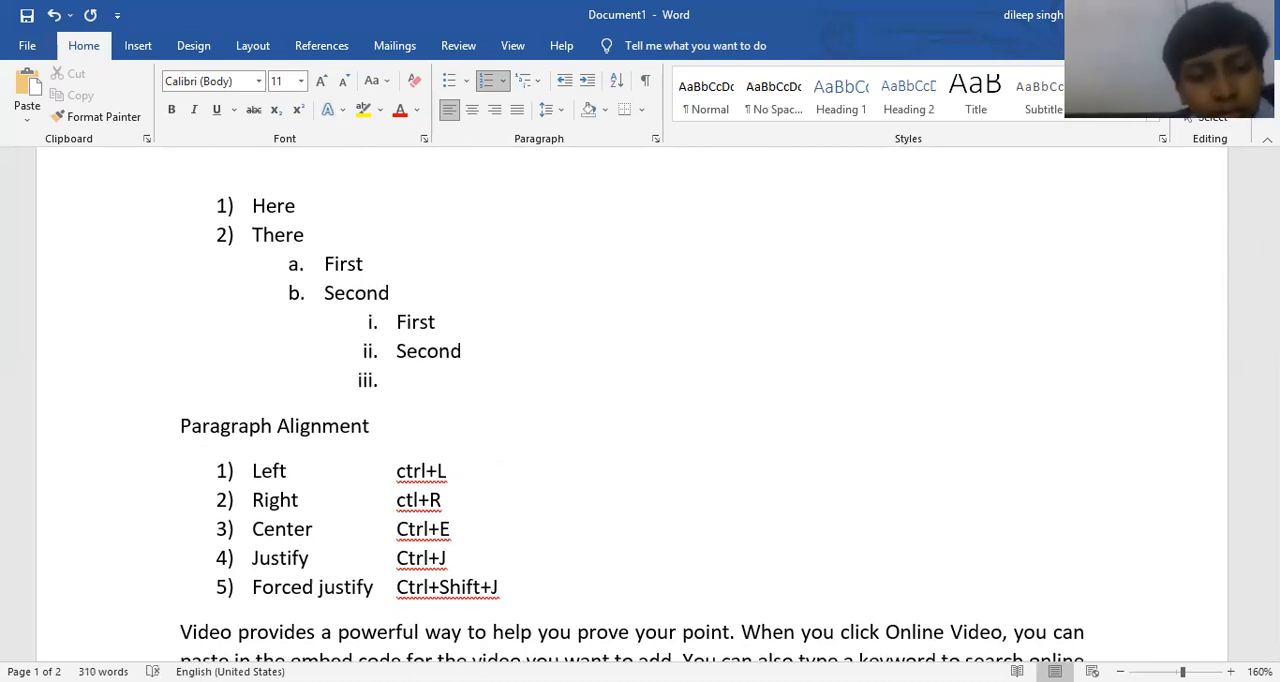
pyautogui.hotkey('shift', 'Tab')
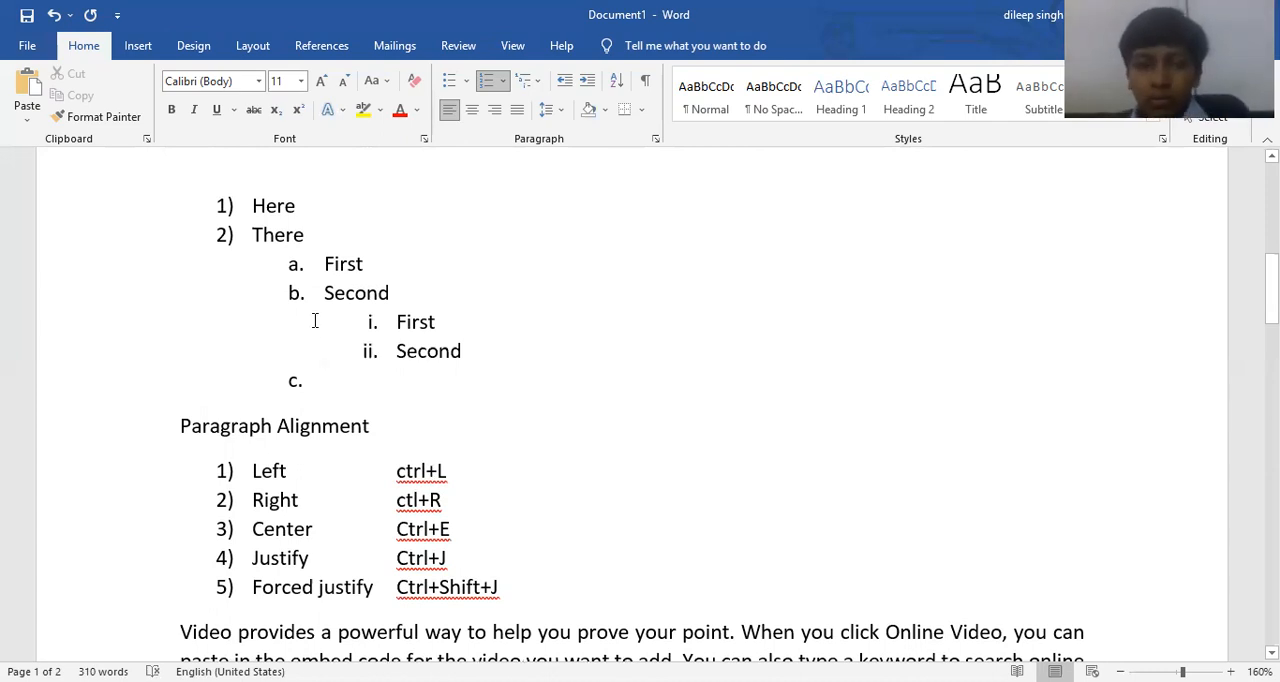
pyautogui.hotkey('shift', 'Tab')
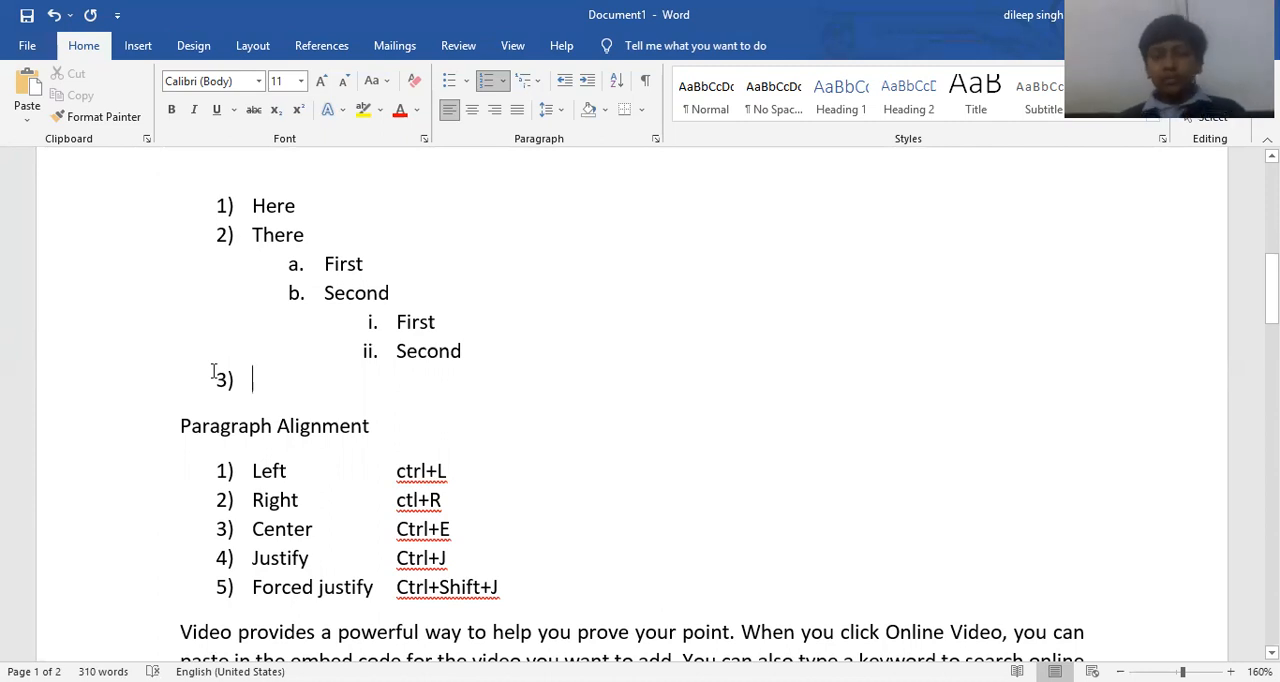
pyautogui.press('Return')
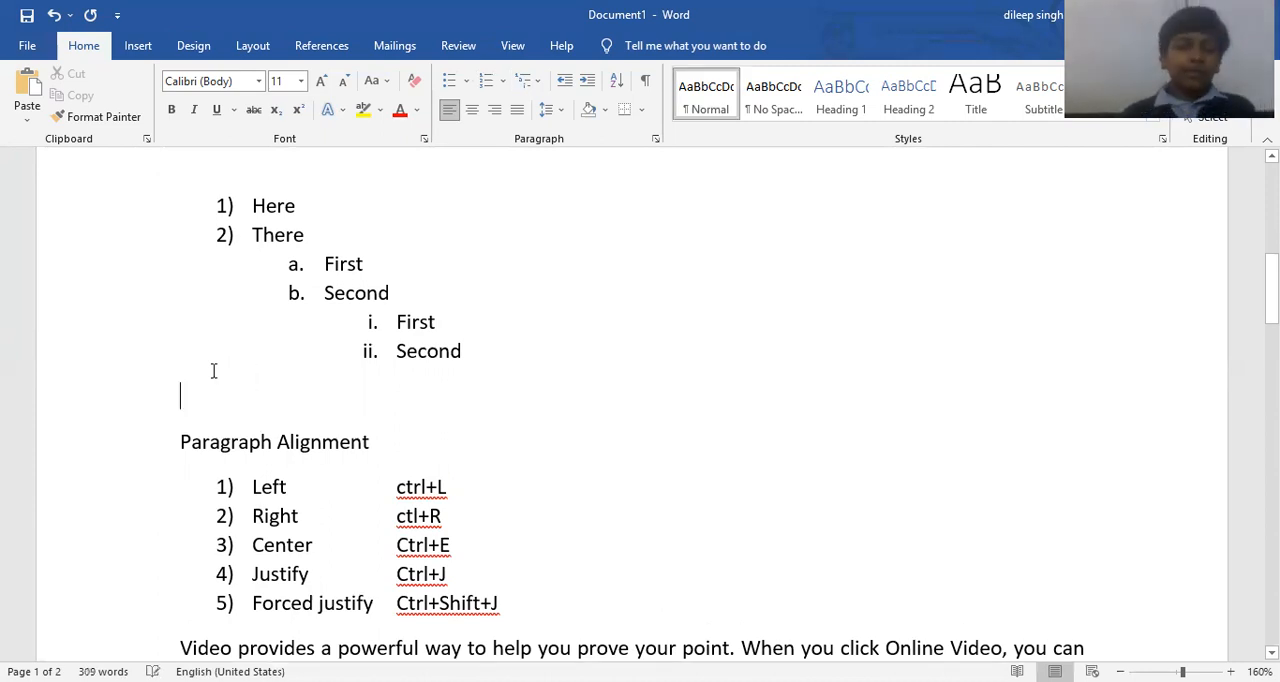
# Write the line "Tab helps us to sub define our levels" below the nested list, directly above the Paragraph Alignment heading.
pyautogui.write('T')
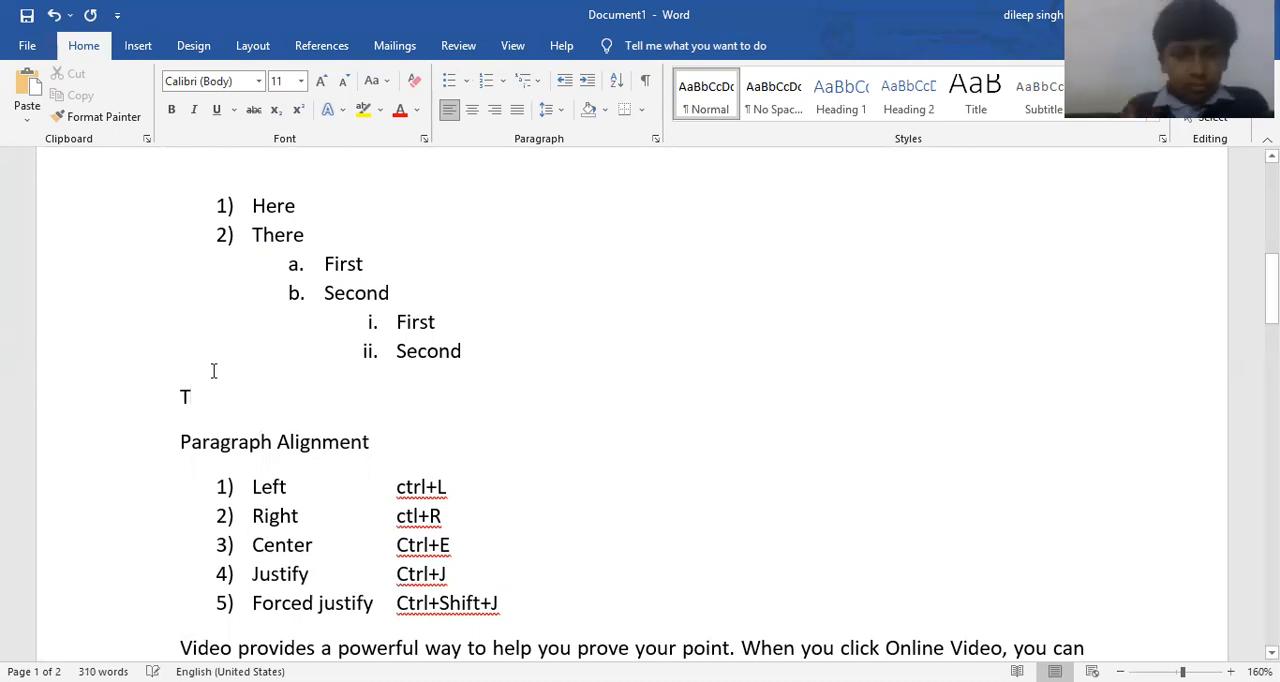
pyautogui.write('ab hel')
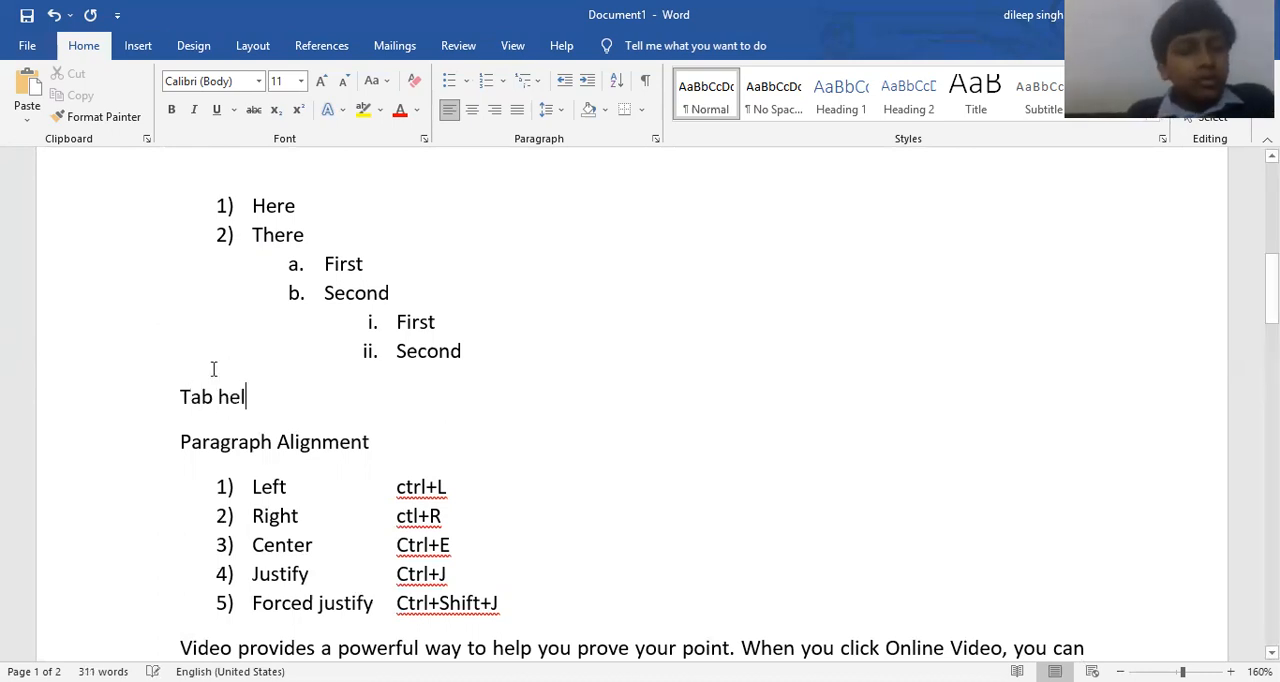
pyautogui.write('ps us to sub defi')
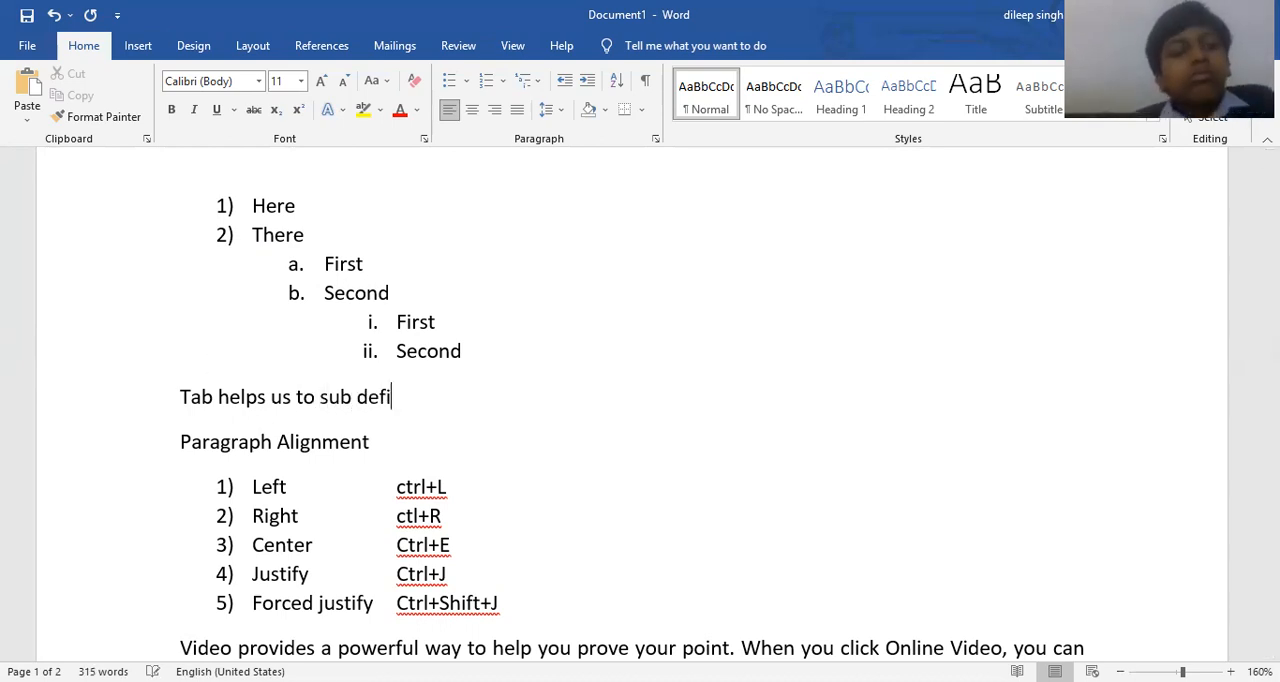
pyautogui.write('nde')
pyautogui.press('BackSpace')
pyautogui.press('BackSpace')
pyautogui.press('BackSpace')
pyautogui.write('our lef')
pyautogui.press('BackSpace')
pyautogui.write('vels')
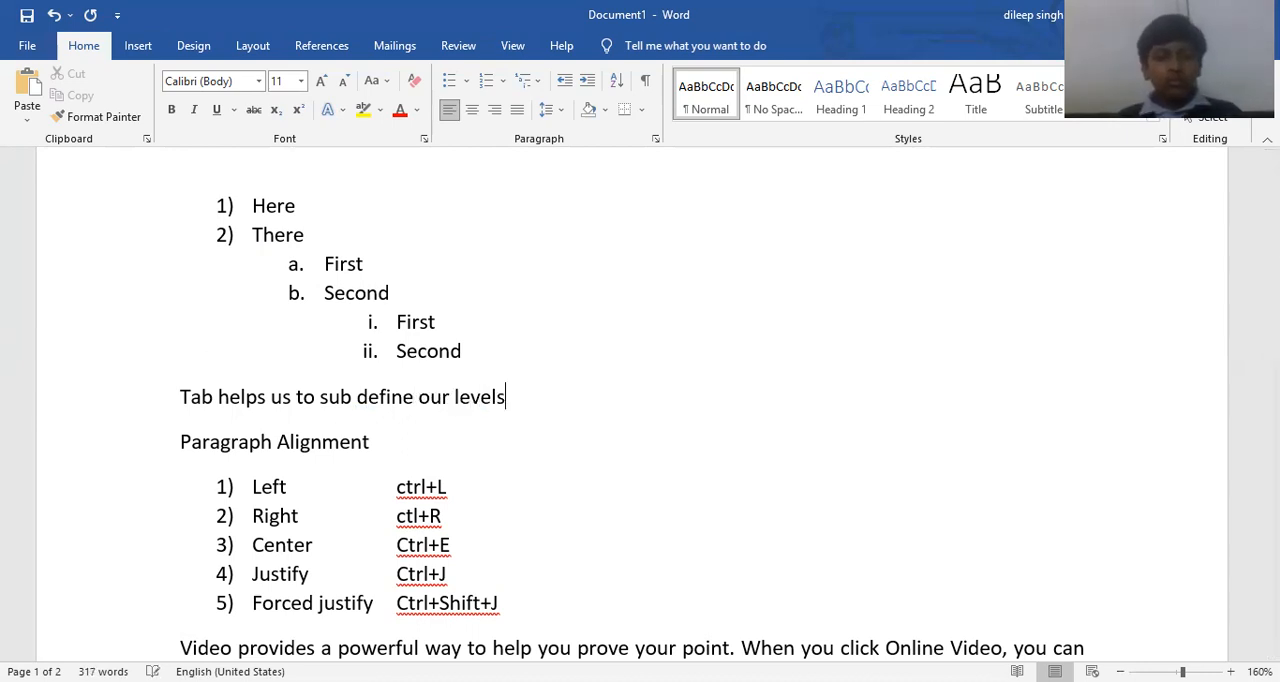
pyautogui.press('Return')
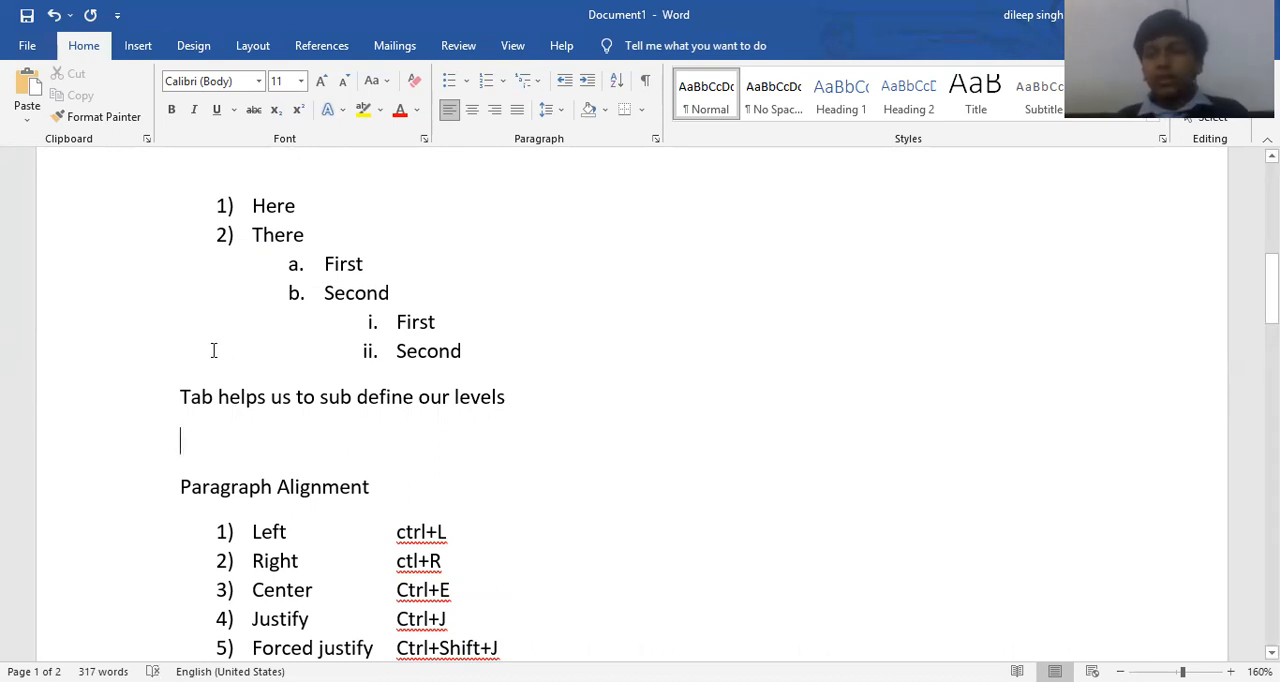
pyautogui.press('Delete')
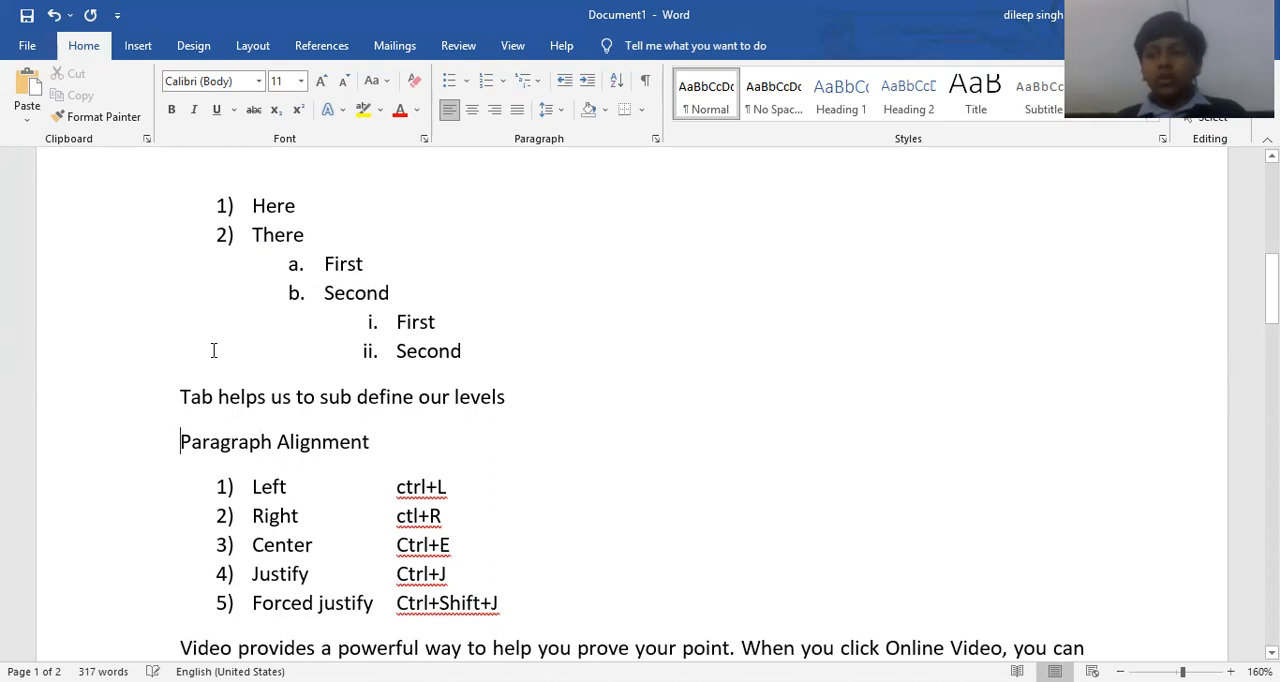
pyautogui.scroll(3, 225, 345)
pyautogui.scroll(5, 231, 341)
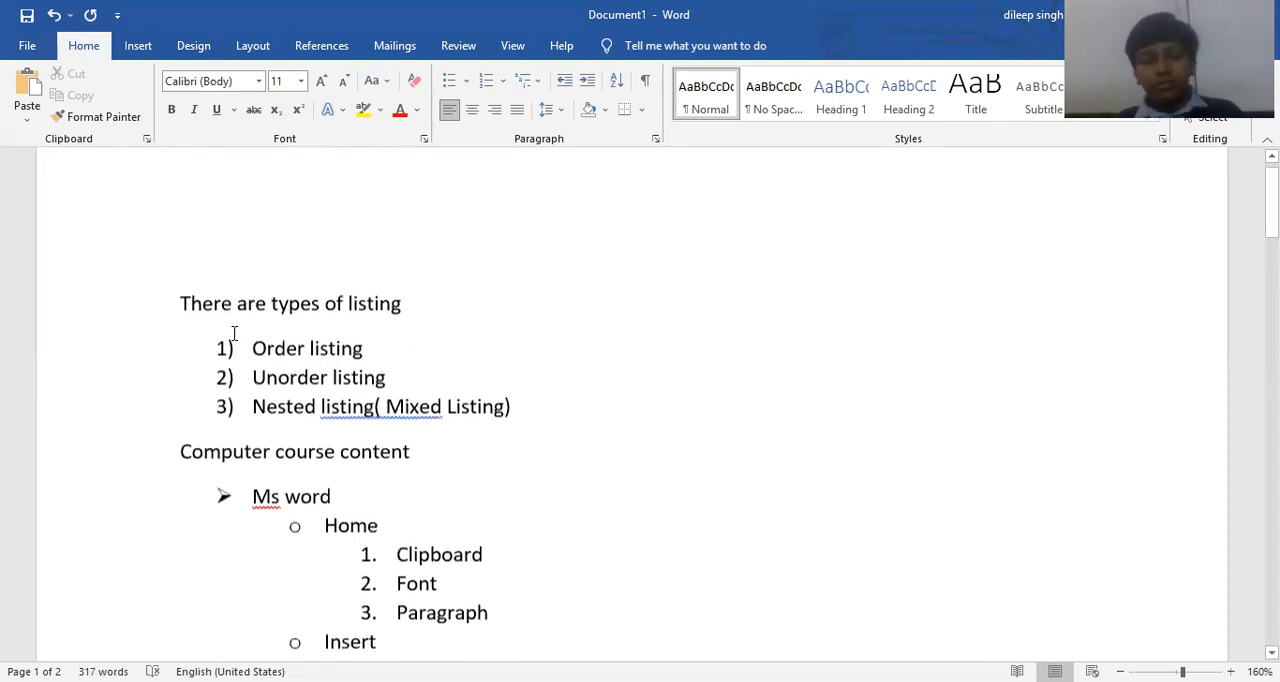
# Preview 2.0 line spacing on the paragraph beginning "Video provides" without applying it.
pyautogui.scroll(-8, 352, 327)
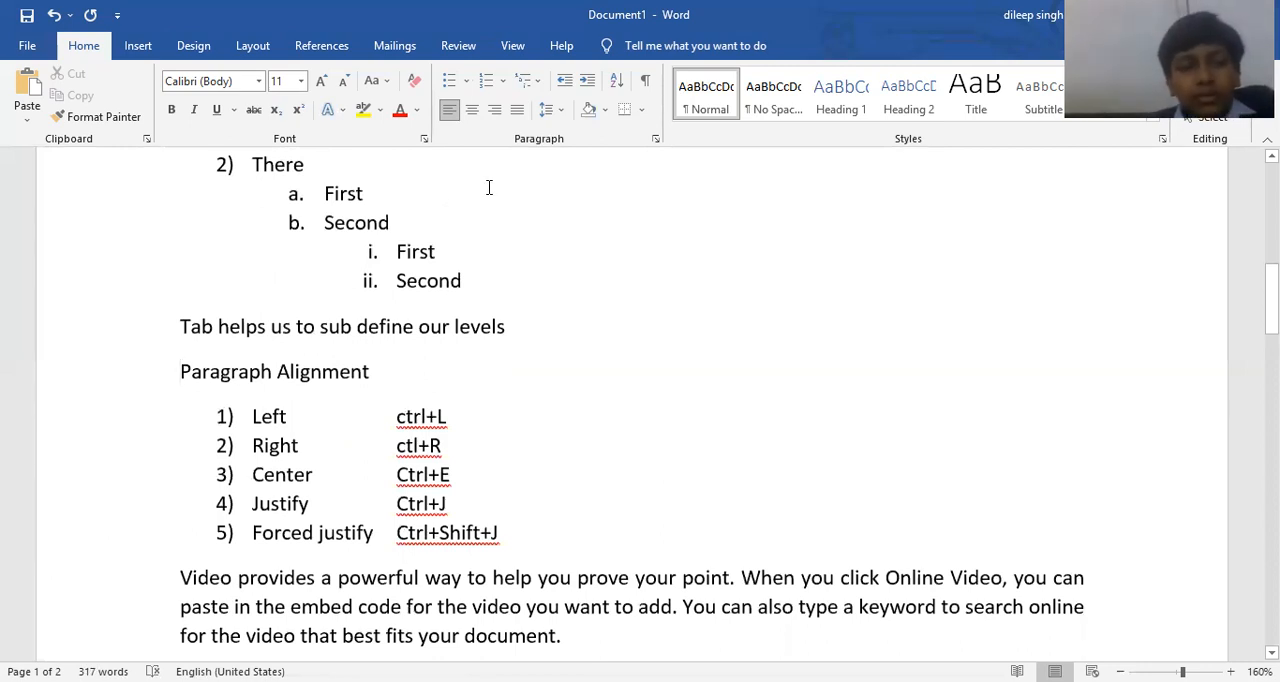
pyautogui.scroll(-5, 490, 195)
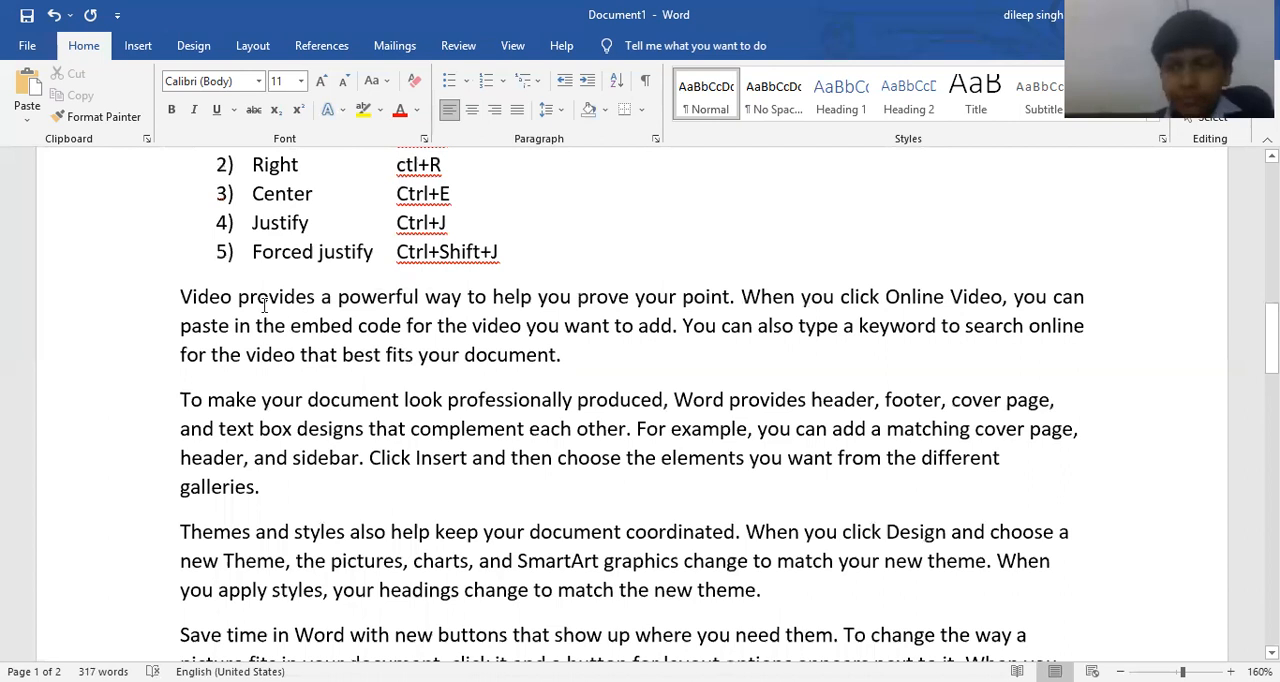
pyautogui.moveTo(180, 292); pyautogui.dragTo(614, 403)
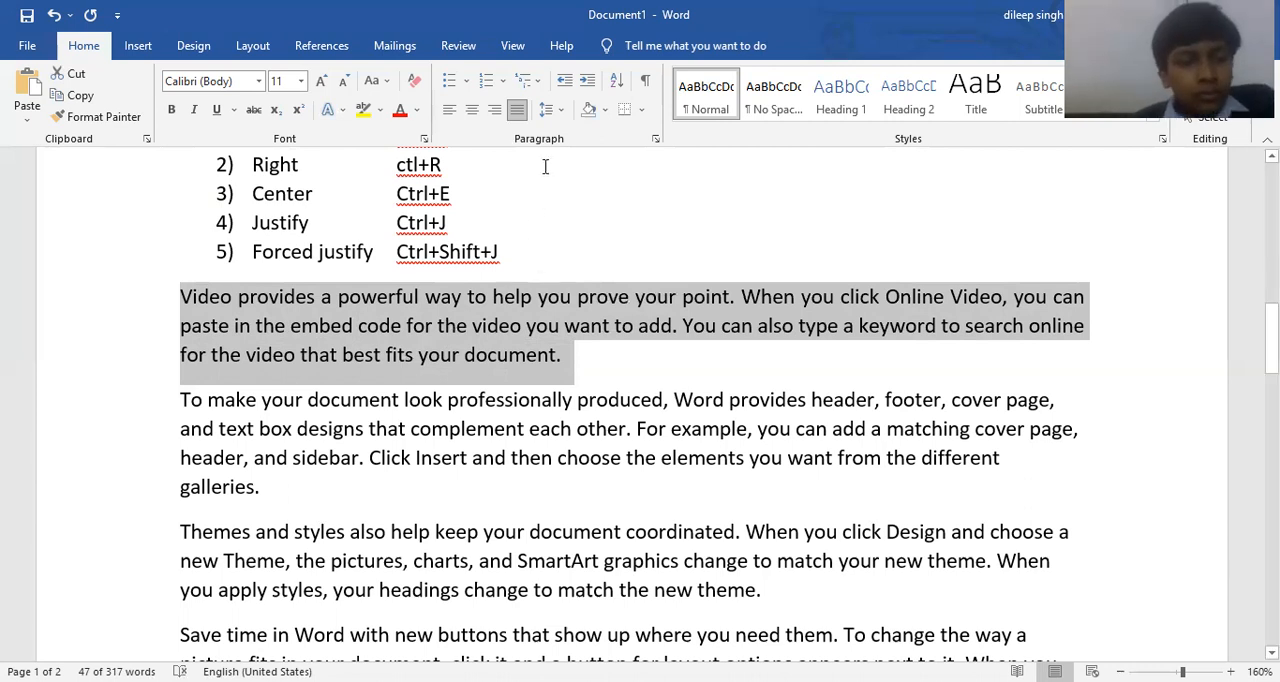
pyautogui.click(552, 113)
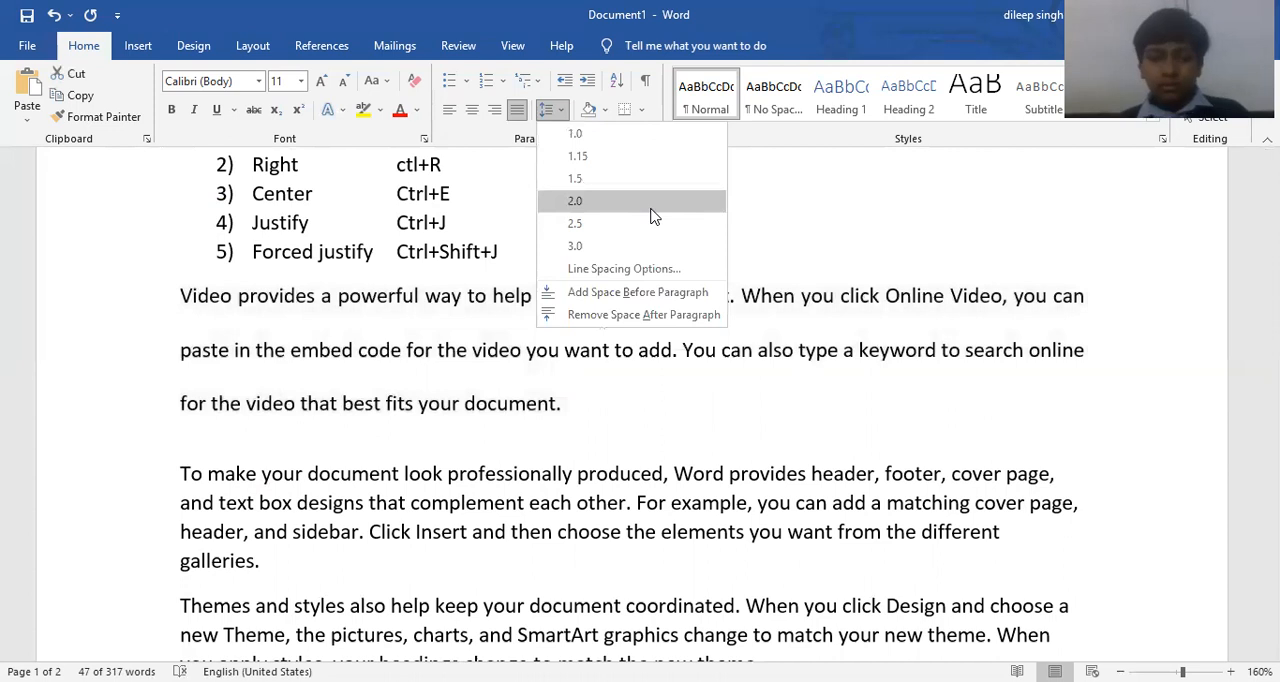
pyautogui.click(763, 230)
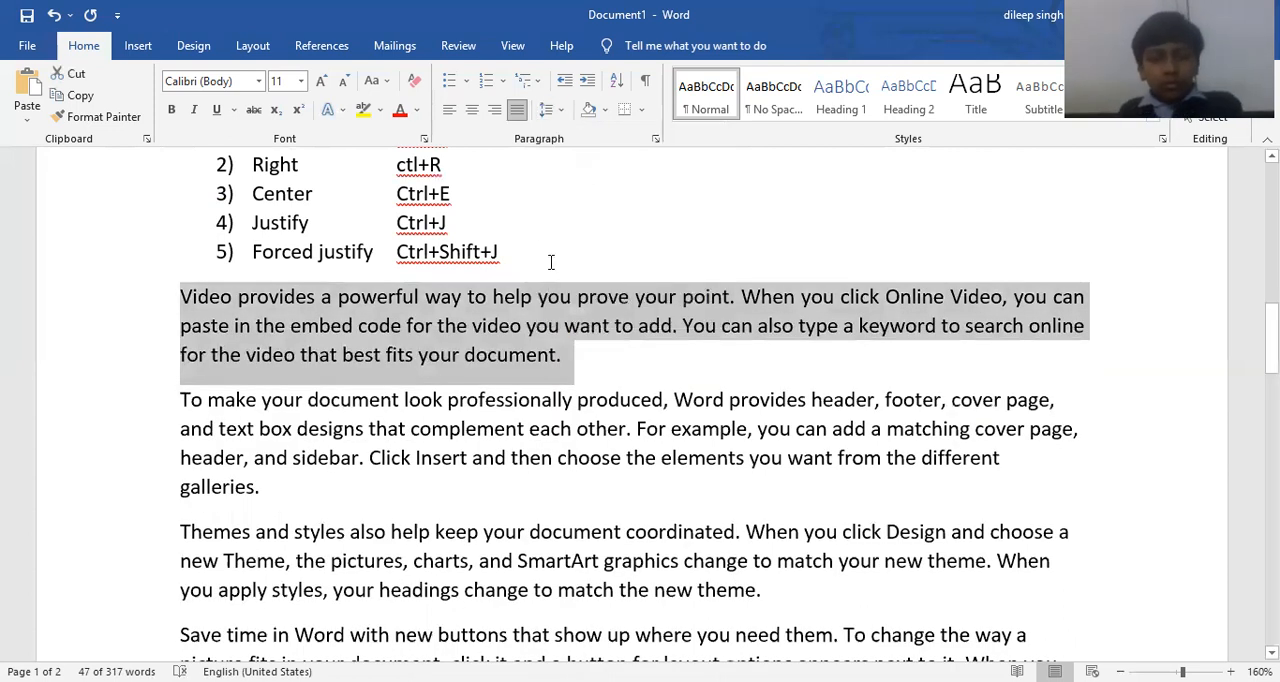
# Write the heading "Controlling the line spacing" below the paragraph alignment list, leaving a blank line above it.
pyautogui.click(536, 249)
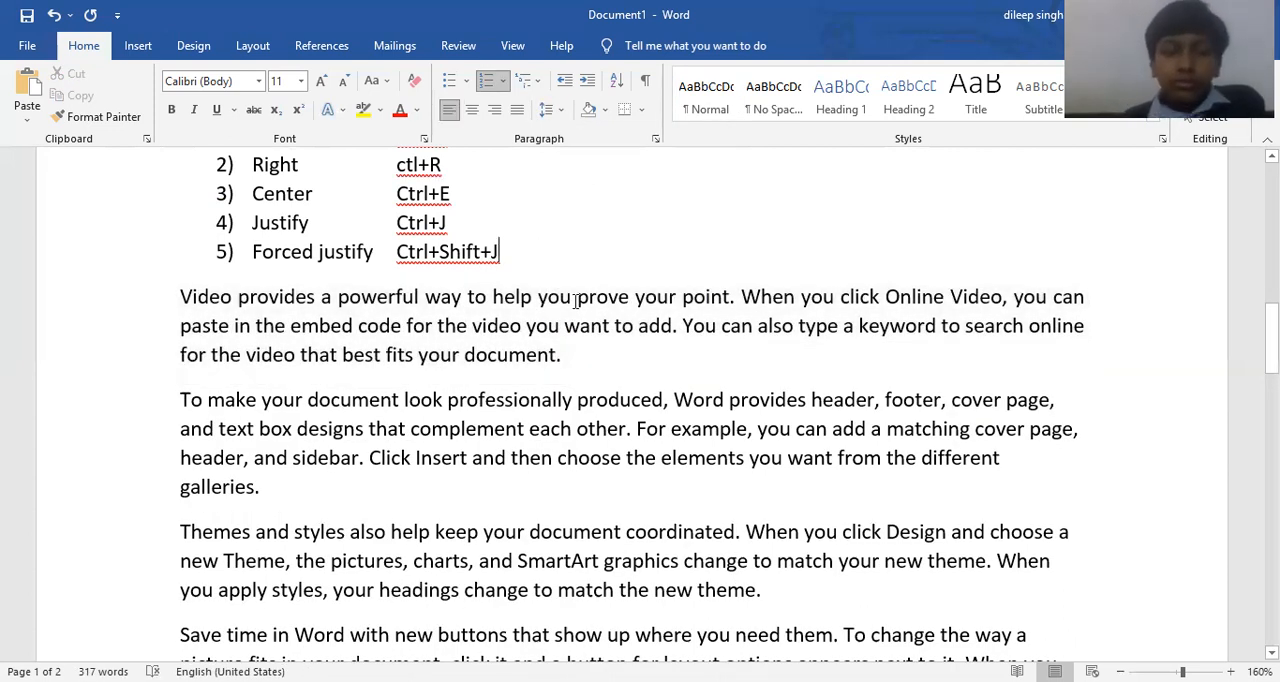
pyautogui.press('Return')
pyautogui.press('Return')
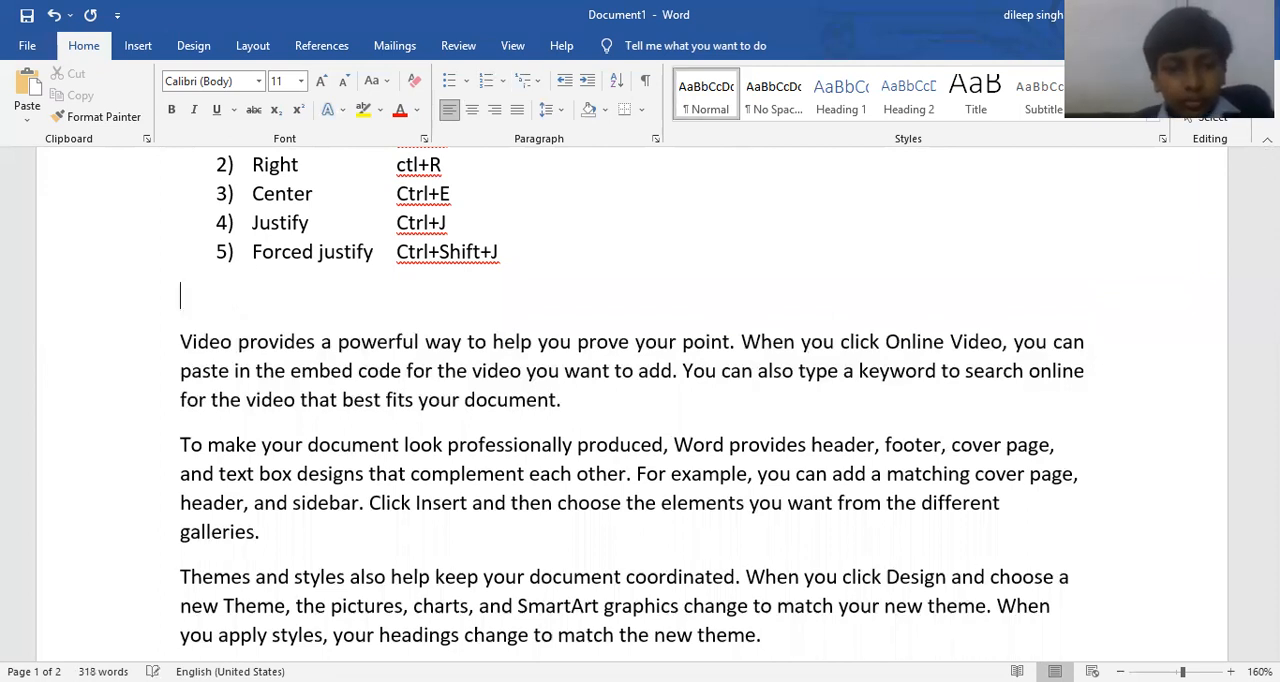
pyautogui.press('Return')
pyautogui.write('Con')
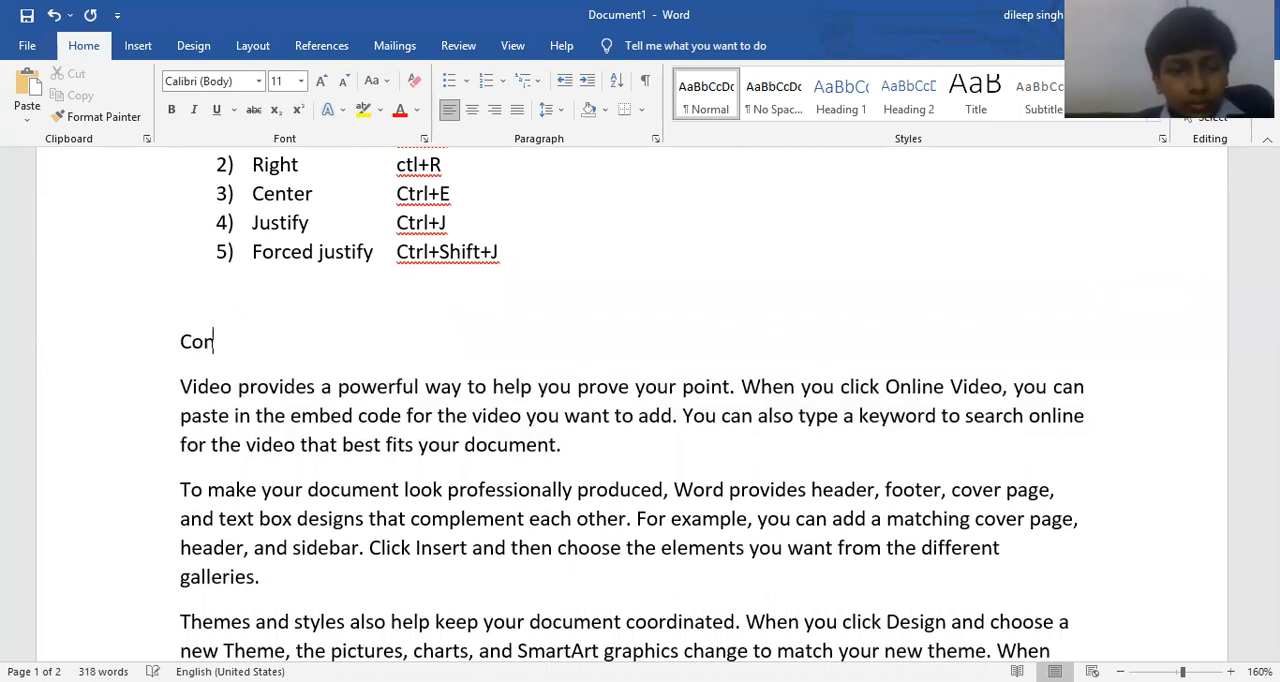
pyautogui.write('troling')
pyautogui.press('BackSpace')
pyautogui.press('BackSpace')
pyautogui.press('BackSpace')
pyautogui.press('BackSpace')
pyautogui.write('lling')
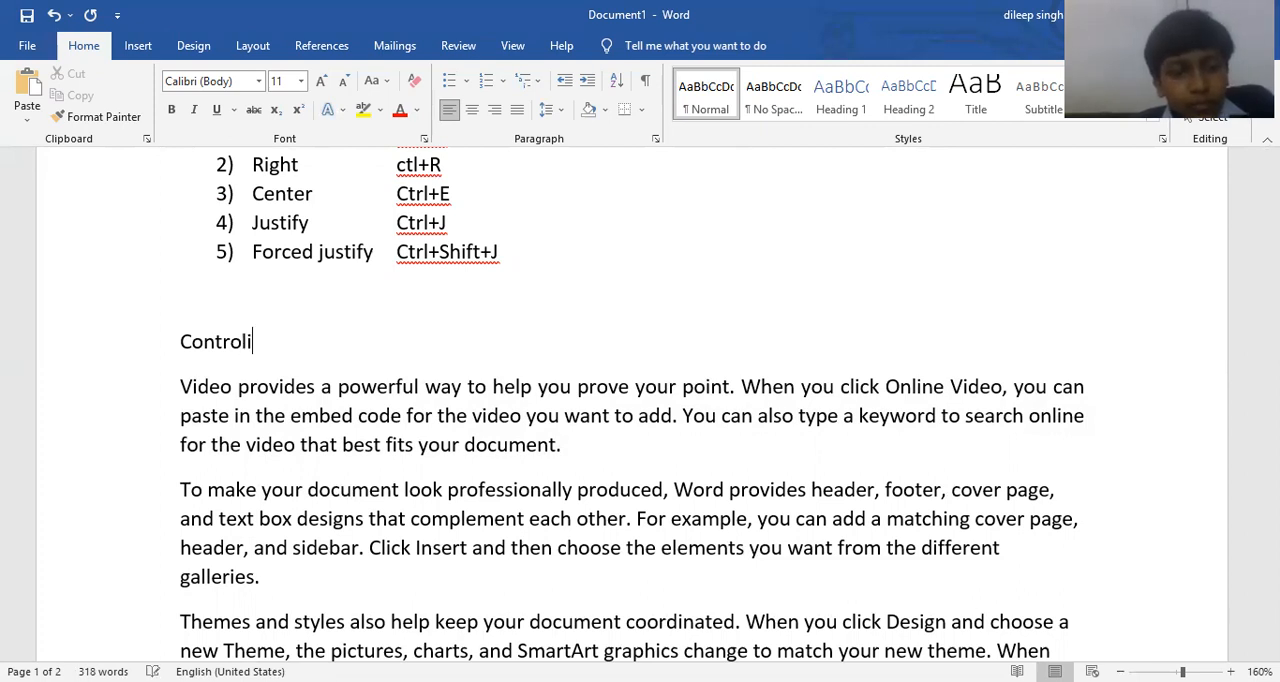
pyautogui.write(' the li')
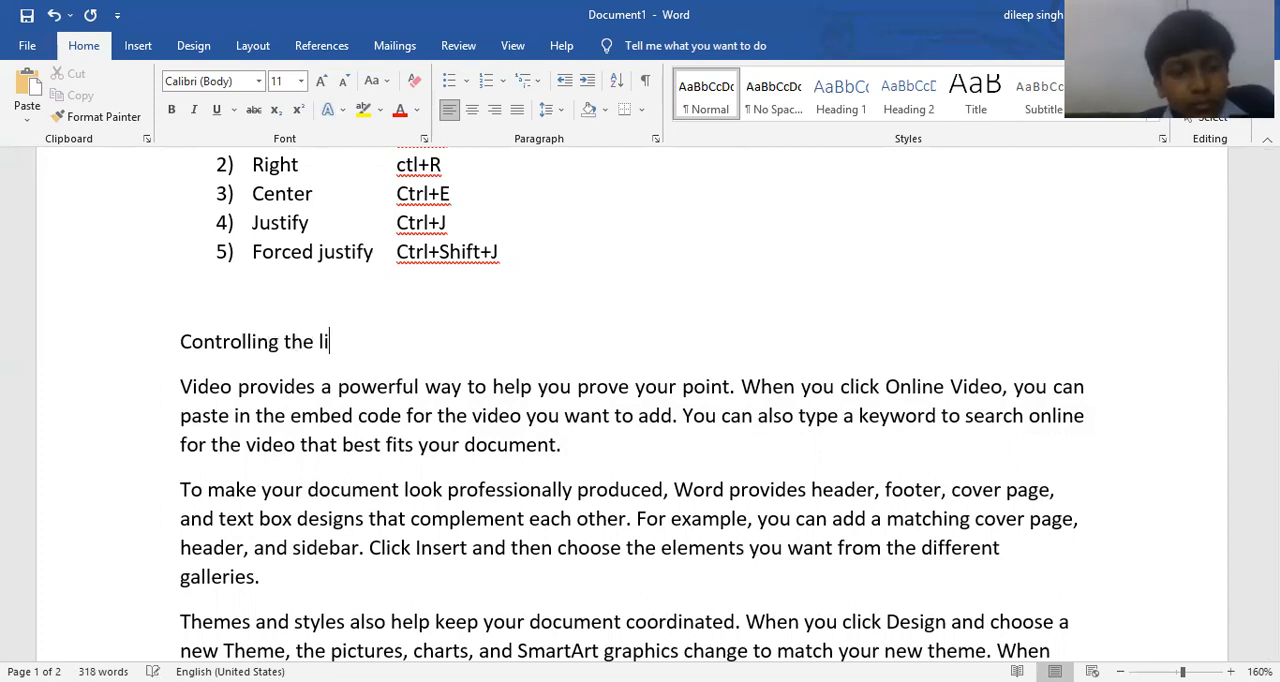
pyautogui.write('ne spacing')
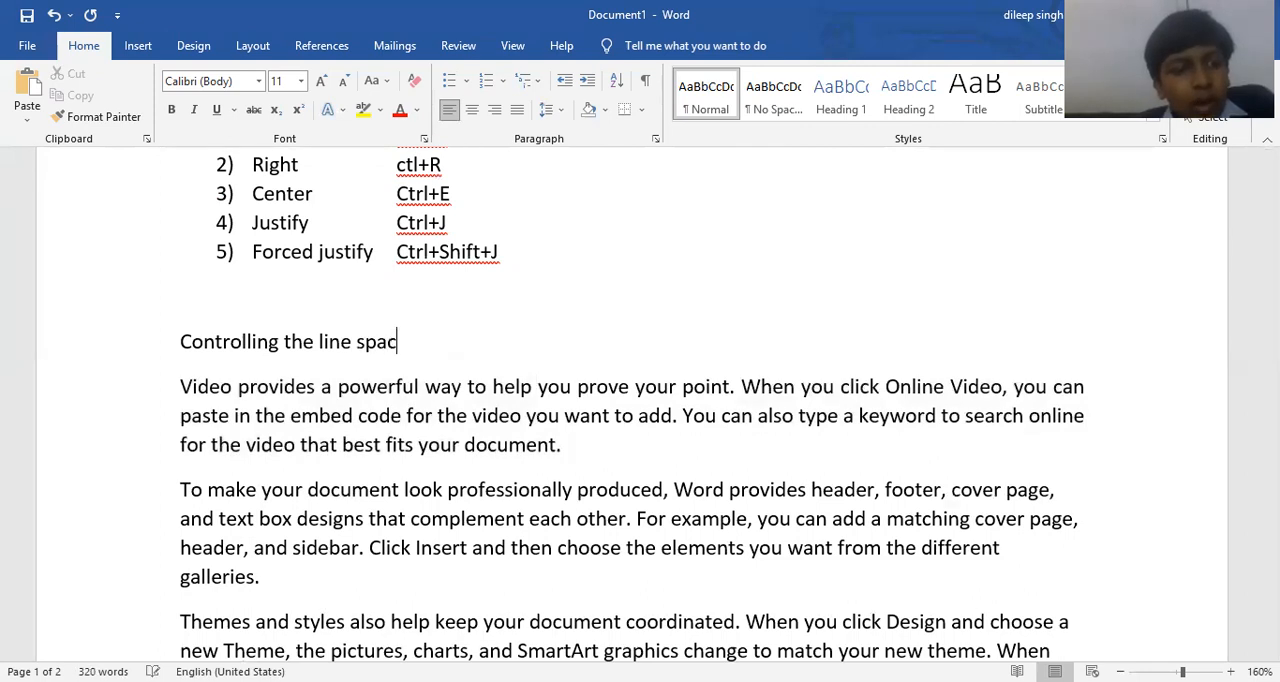
pyautogui.press('Return')
pyautogui.press('Tab')
pyautogui.write('a)')
pyautogui.press('BackSpace')
pyautogui.press('BackSpace')
pyautogui.press('BackSpace')
# Add the line "Single line space" below the line spacing heading, with "Ctrl+1" tabbed out beside it.
pyautogui.press('Return')
pyautogui.write('Single line')
pyautogui.press('BackSpace')
pyautogui.press('BackSpace')
pyautogui.write('e line space')
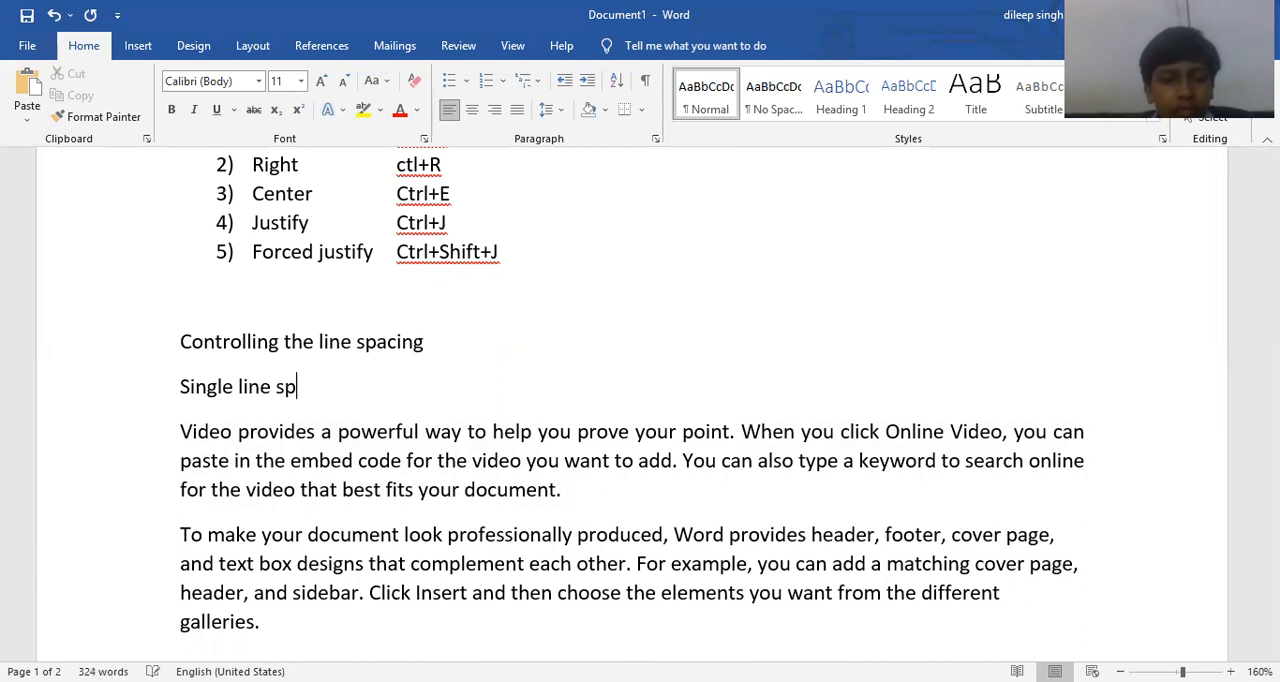
pyautogui.press('Tab')
pyautogui.press('Tab')
pyautogui.write('Ctrl')
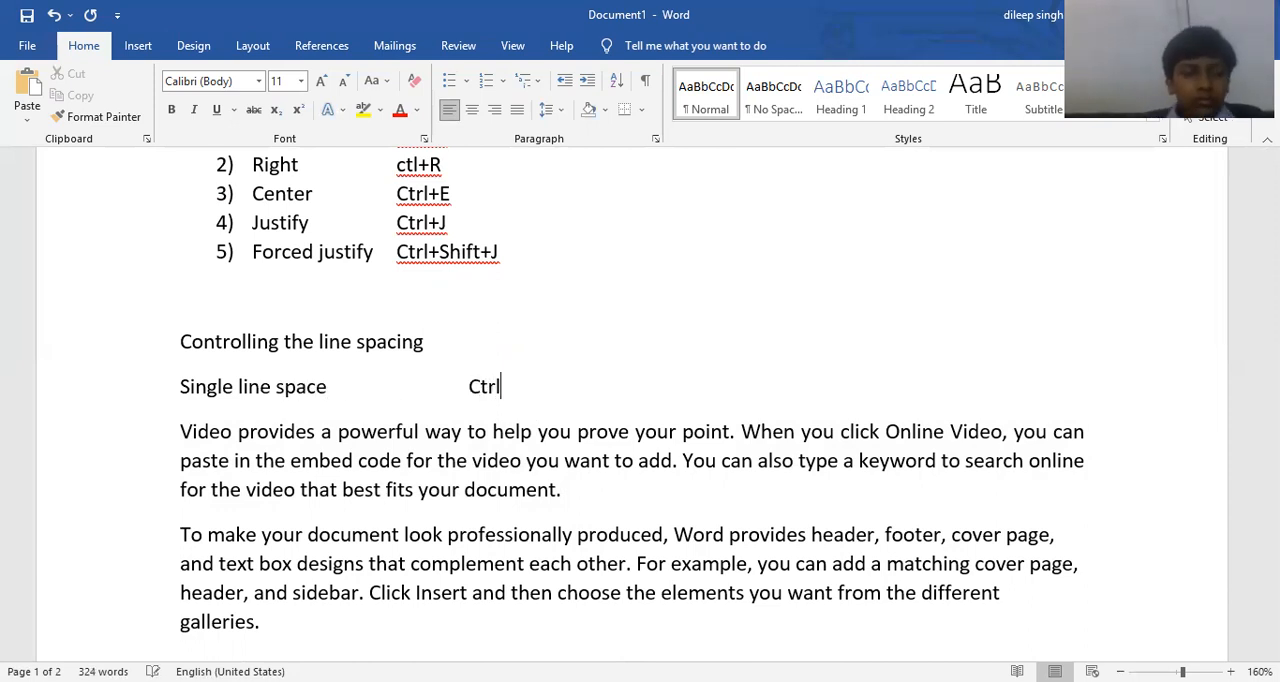
pyautogui.write('+1')
pyautogui.press('Return')
pyautogui.press('BackSpace')
pyautogui.press('BackSpace')
pyautogui.write('1')
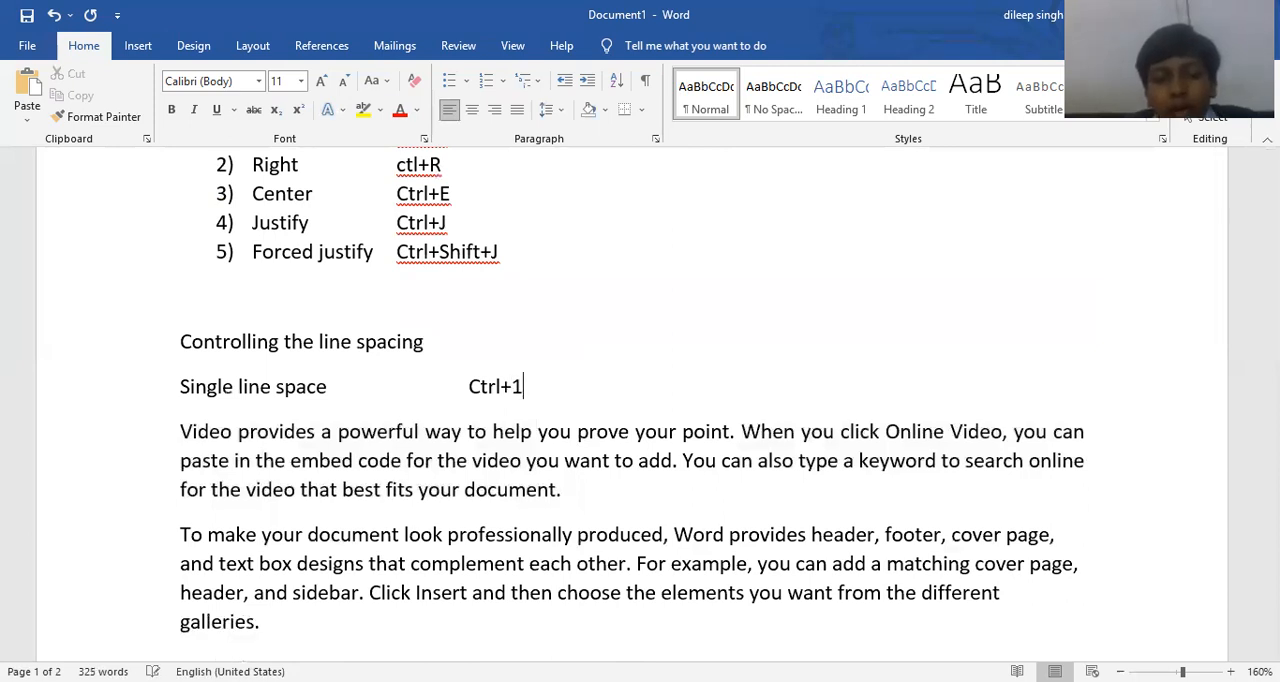
# Add the line "Double line space" below the single spacing entry, with "Ctrl+2" aligned under the other shortcut.
pyautogui.press('Return')
pyautogui.write('Doub')
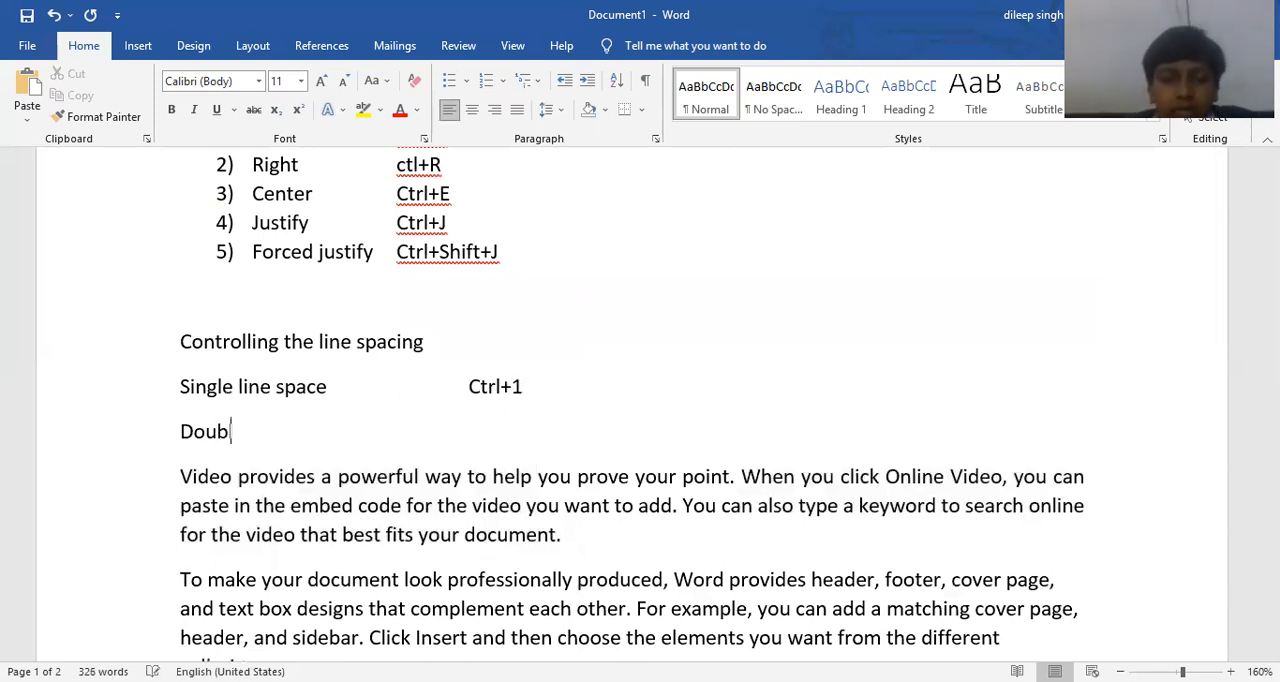
pyautogui.write('le line s')
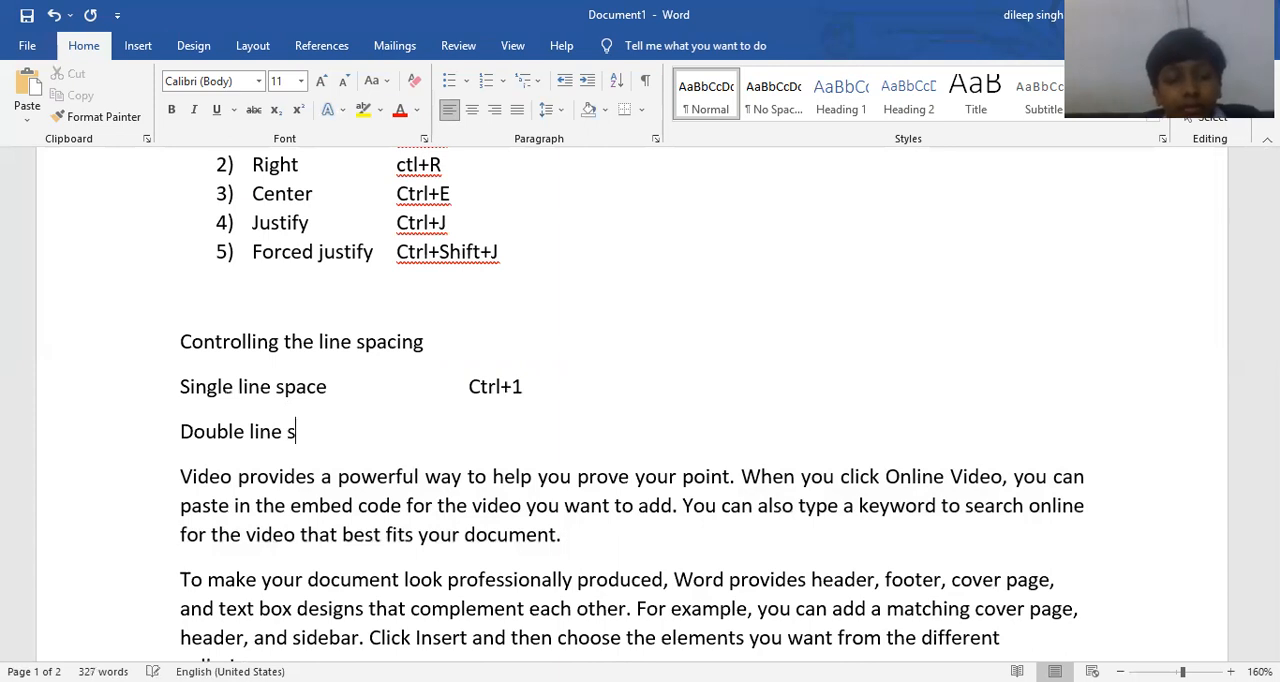
pyautogui.write('pace')
pyautogui.press('Tab')
pyautogui.write('CVTR')
pyautogui.press('BackSpace')
pyautogui.press('BackSpace')
pyautogui.press('BackSpace')
pyautogui.write('c')
pyautogui.press('BackSpace')
pyautogui.write('trl+2')
# Add the line "1.5 Line space" with "Ctrl+5" aligned in the shortcut column, and leave an empty line below it.
pyautogui.press('Return')
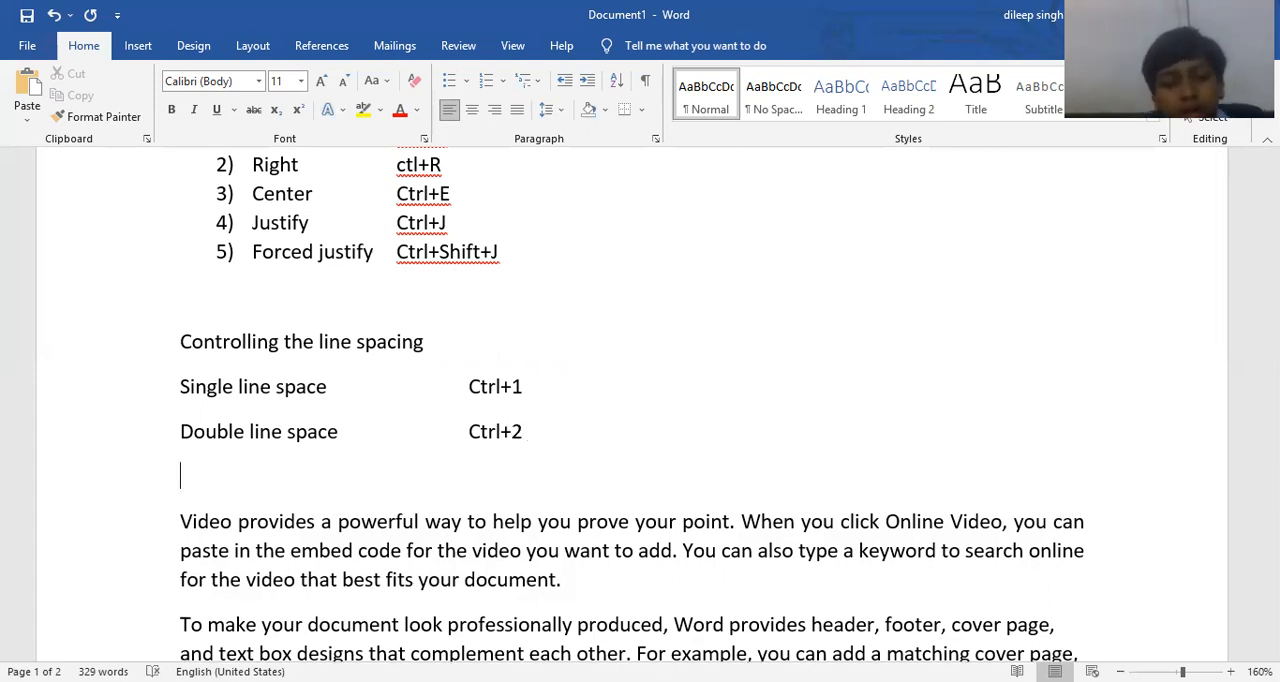
pyautogui.write('1')
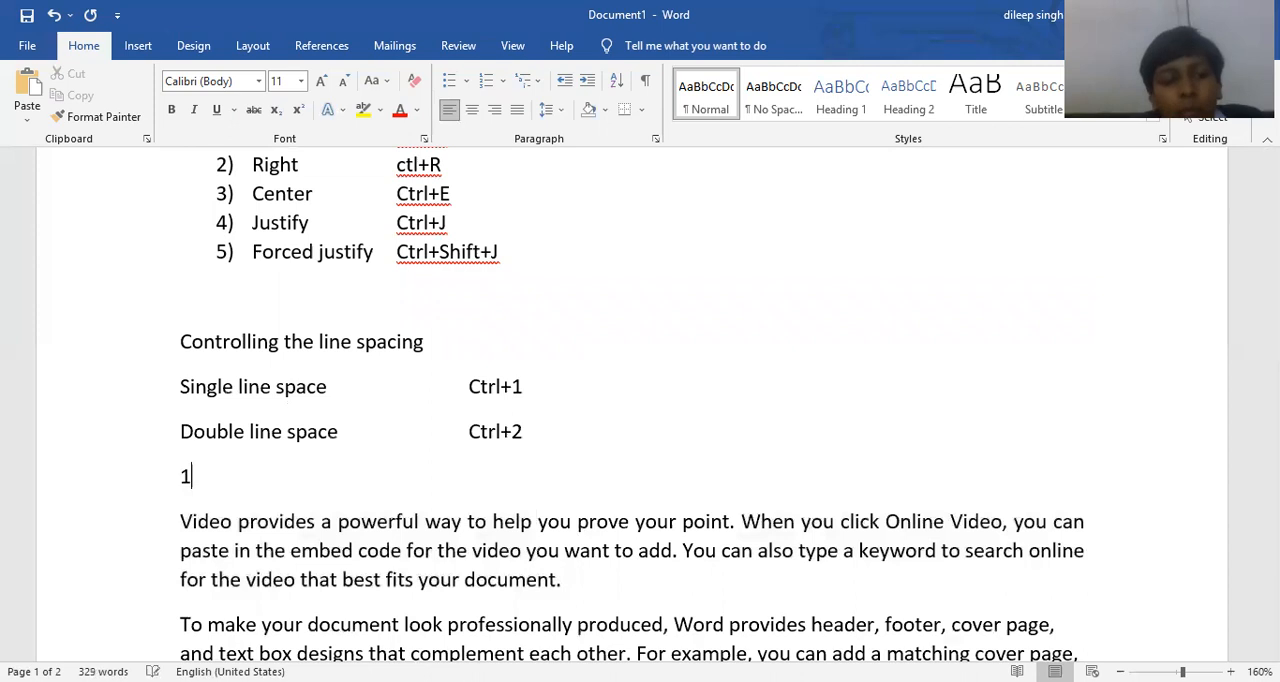
pyautogui.write('.5')
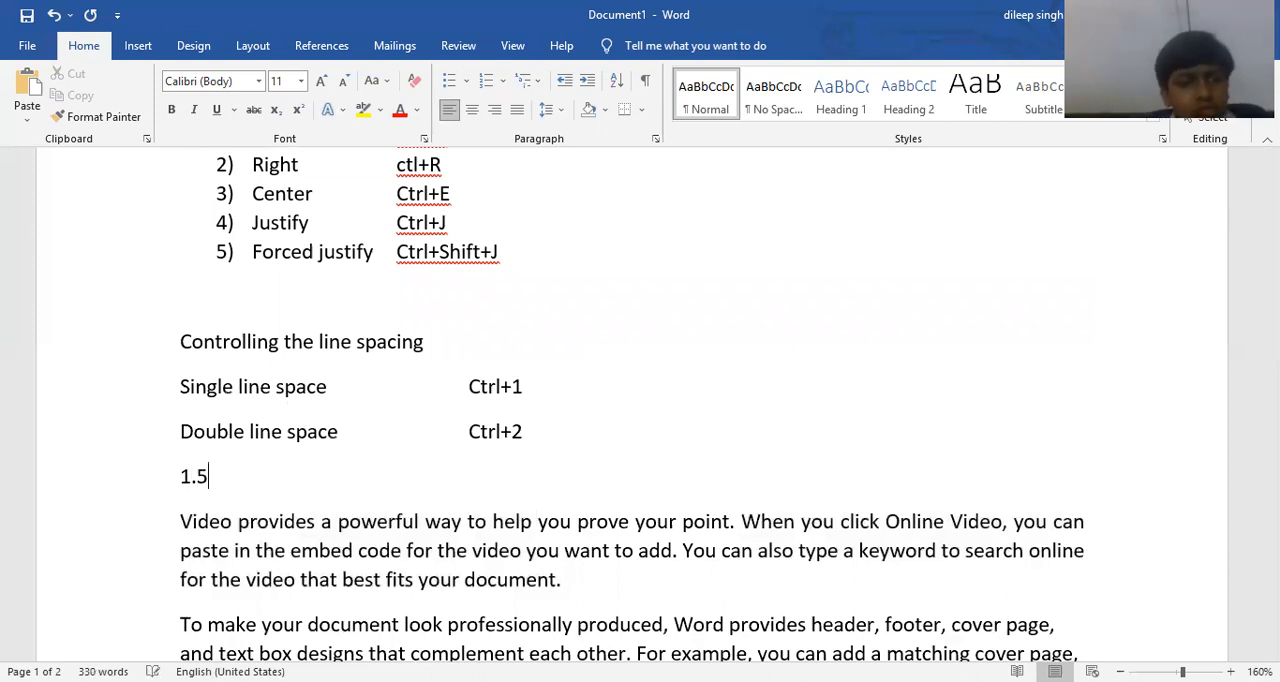
pyautogui.write(' Line space')
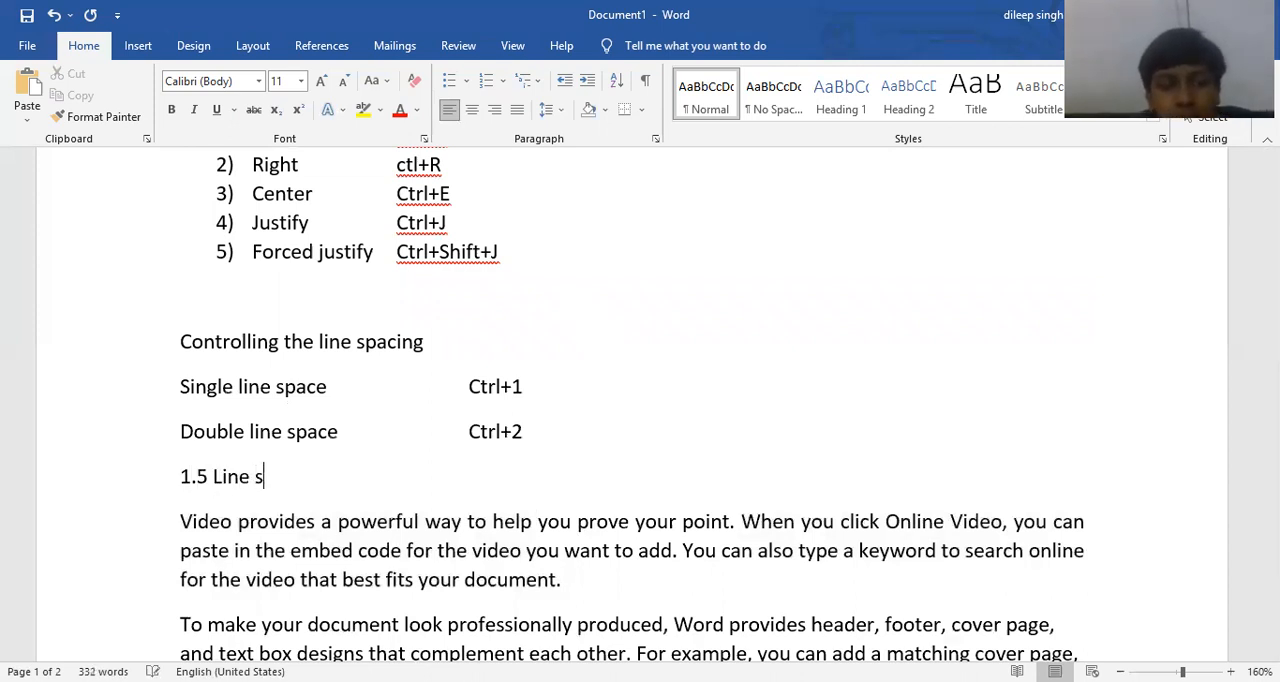
pyautogui.press('Tab')
pyautogui.press('Tab')
pyautogui.press('Tab')
pyautogui.write('Ct')
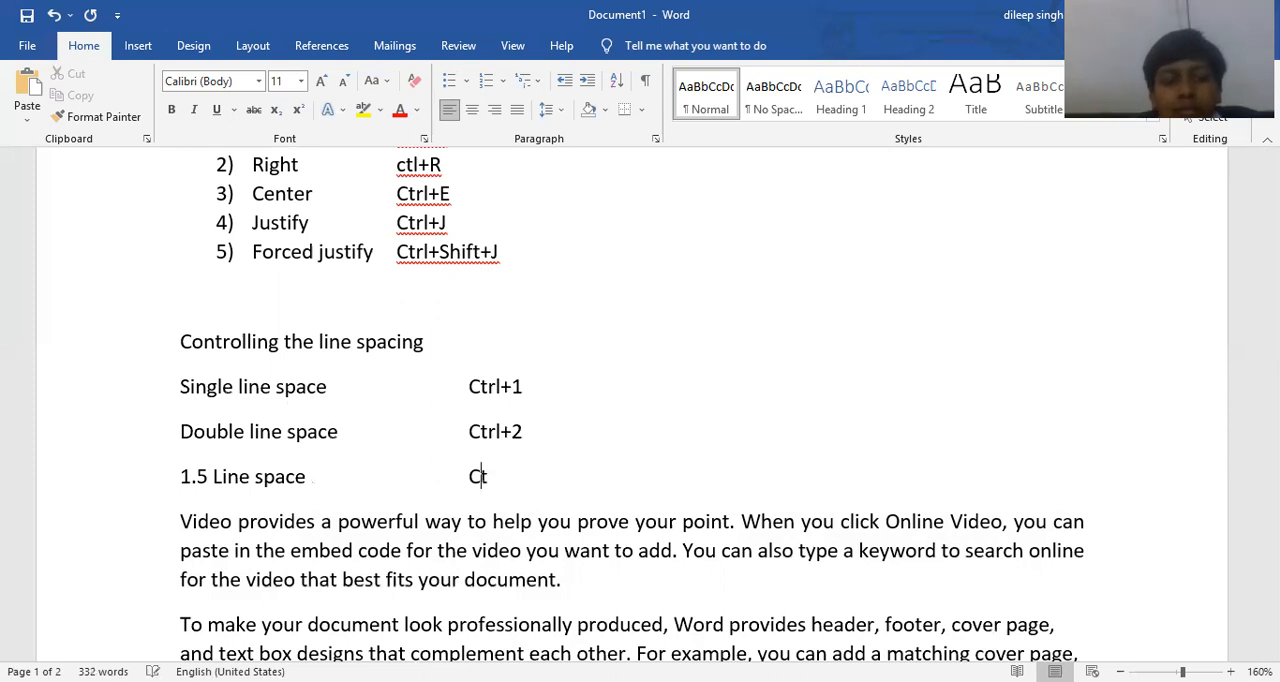
pyautogui.write('rl+%')
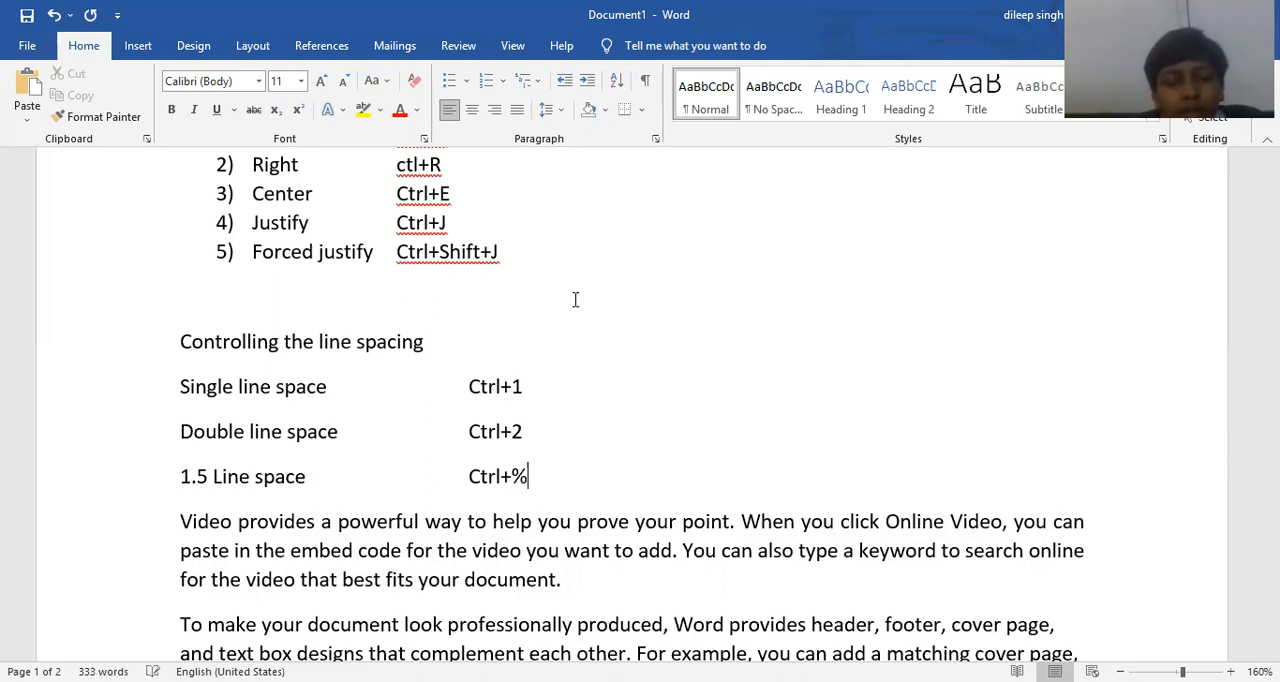
pyautogui.press('BackSpace')
pyautogui.write('5')
pyautogui.press('Return')
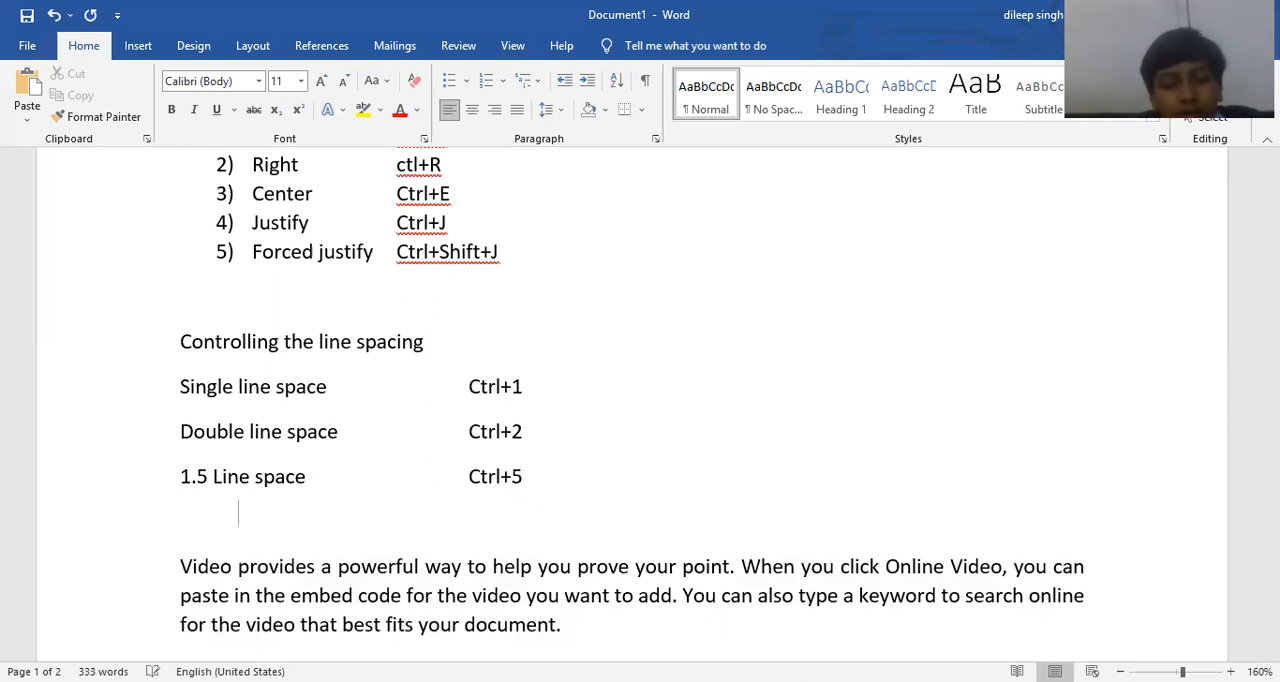
# Try double and 1.5 line spacing on the paragraph beginning "Video provides", finish with single spacing, and deselect it.
pyautogui.scroll(-3, 487, 440)
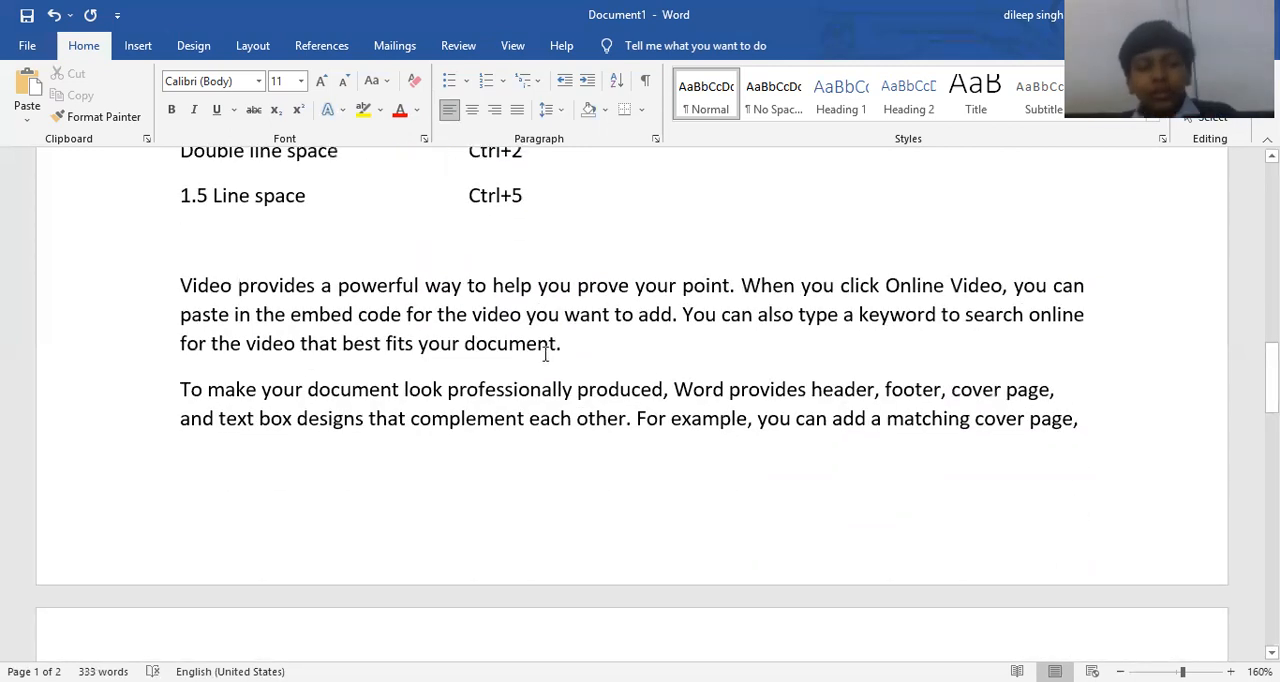
pyautogui.moveTo(566, 343); pyautogui.dragTo(181, 284)
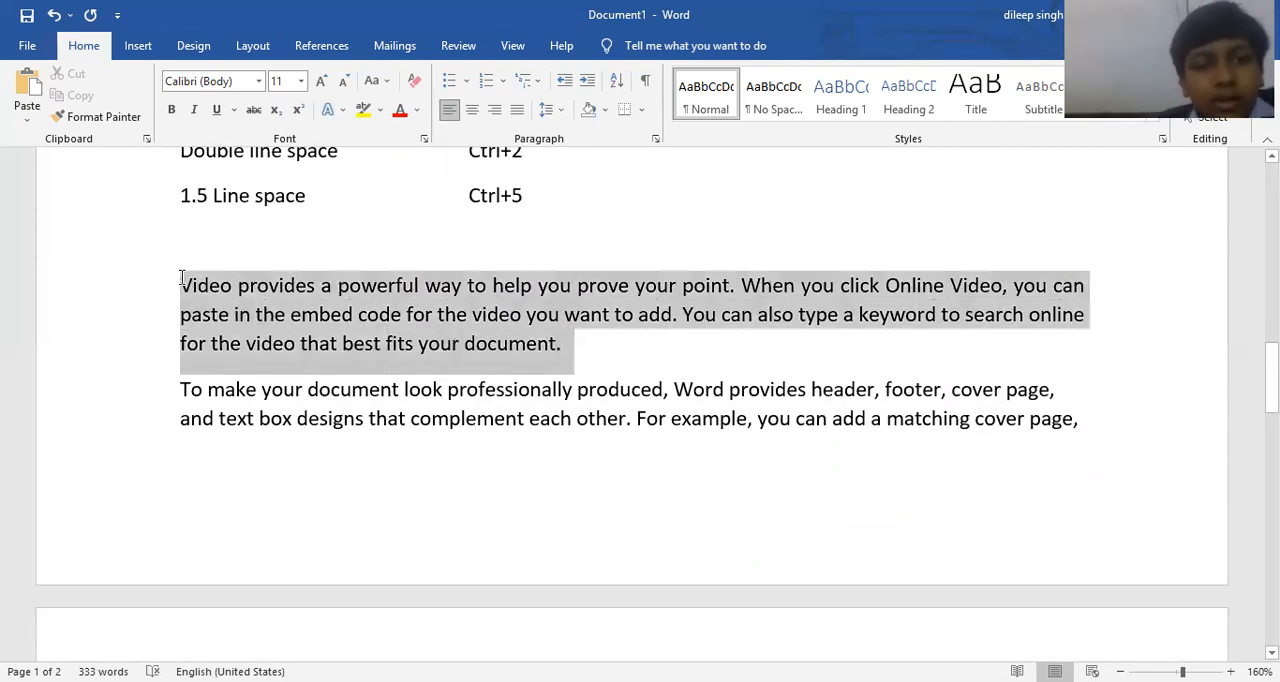
pyautogui.hotkey('ctrl', '2')
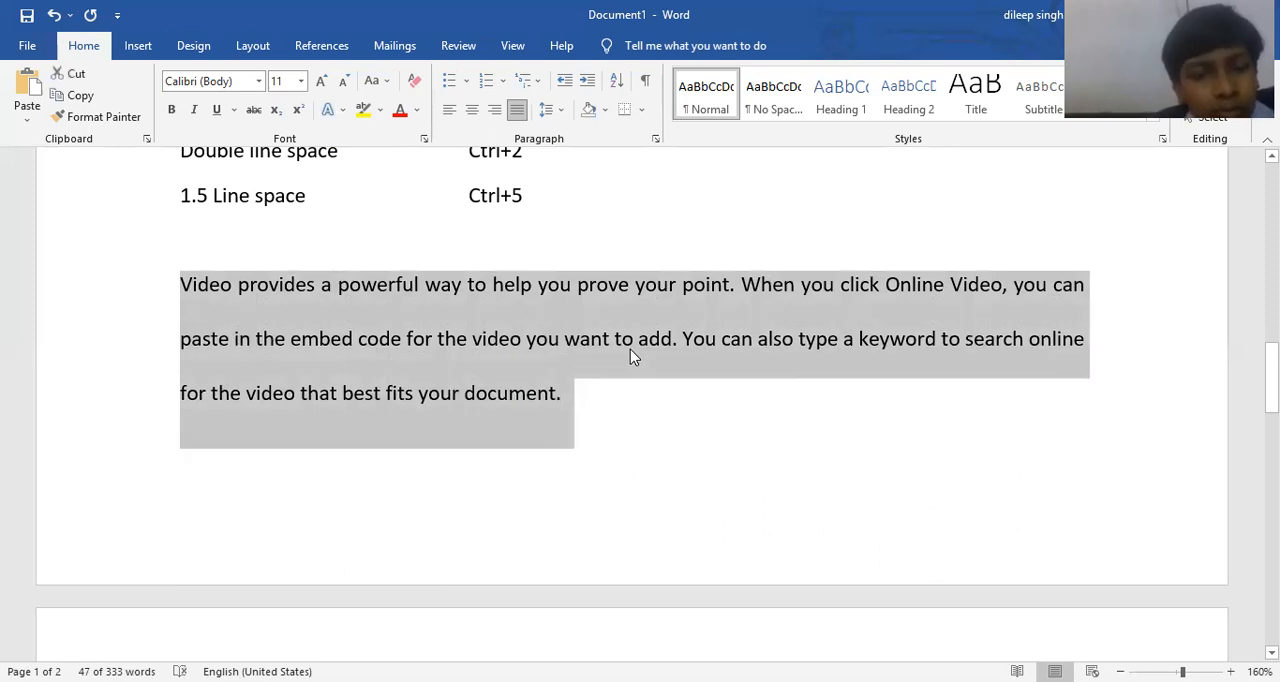
pyautogui.hotkey('ctrl', '5')
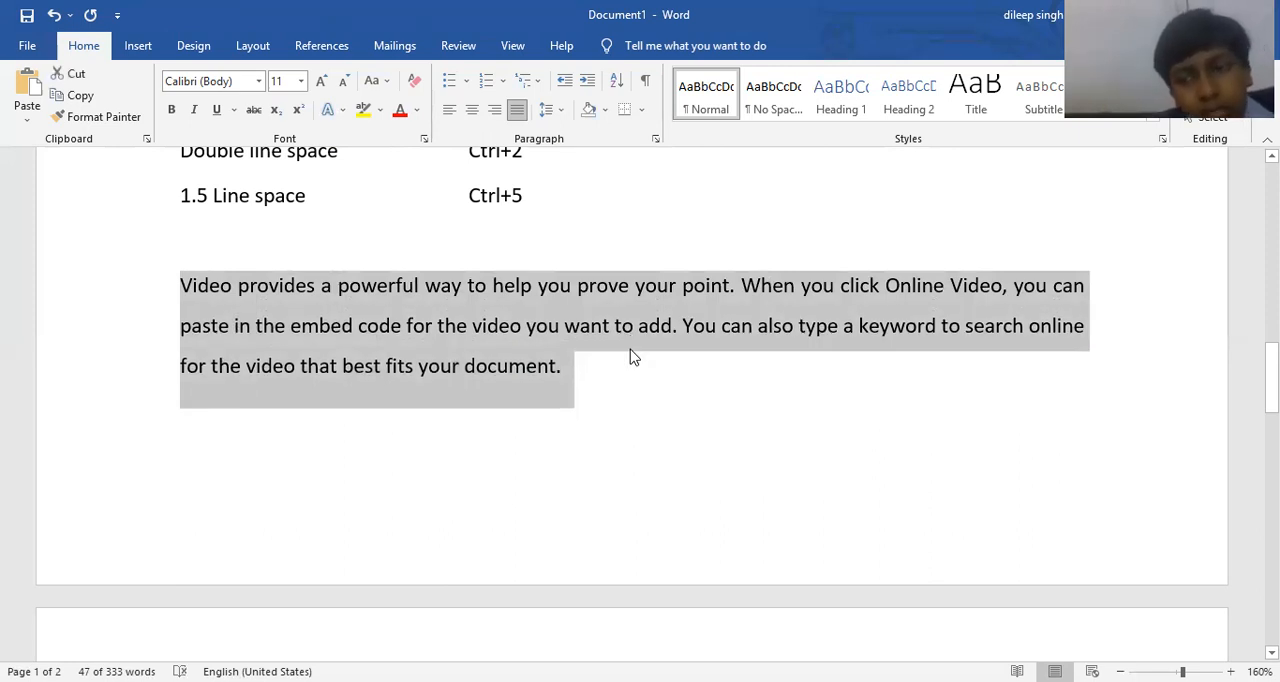
pyautogui.hotkey('ctrl', '1')
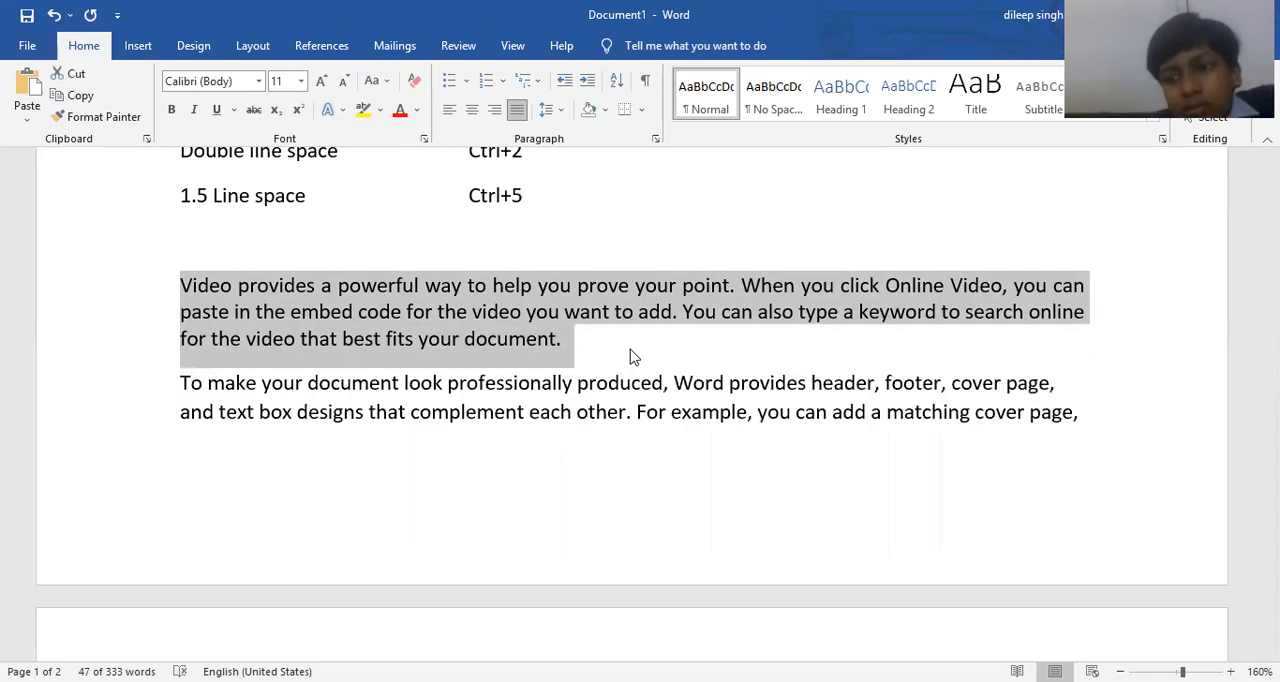
pyautogui.scroll(3, 630, 357)
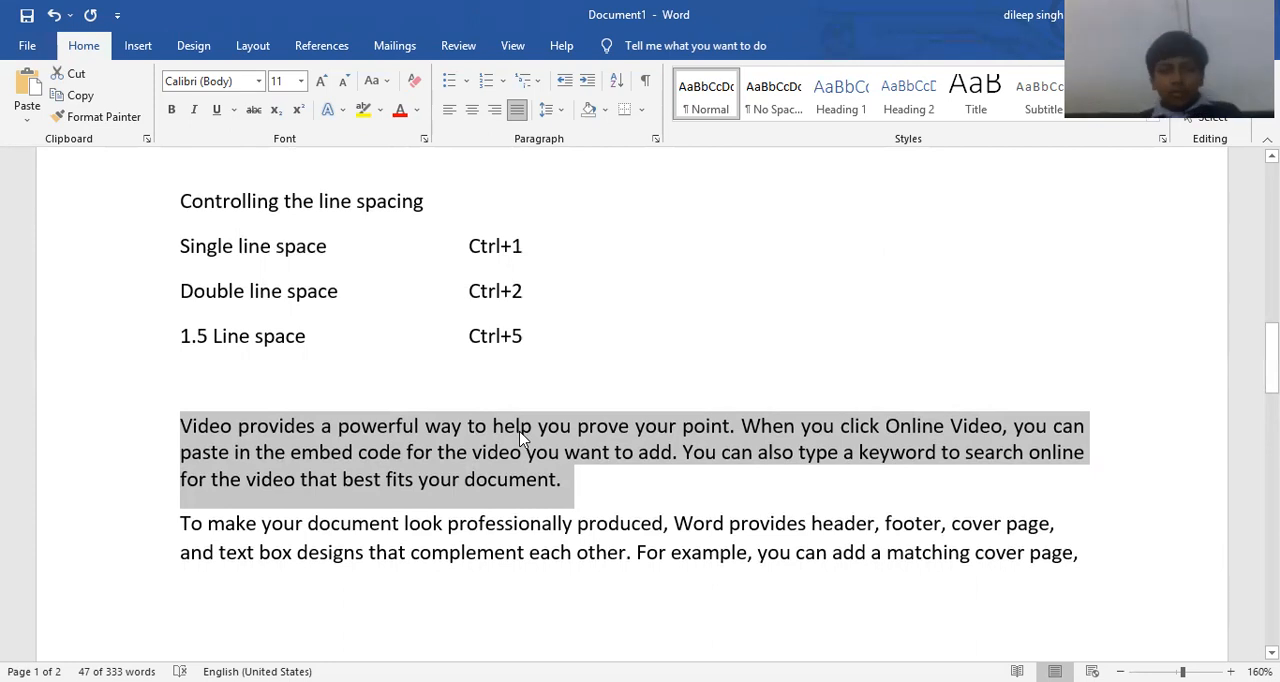
pyautogui.scroll(-1, 540, 510)
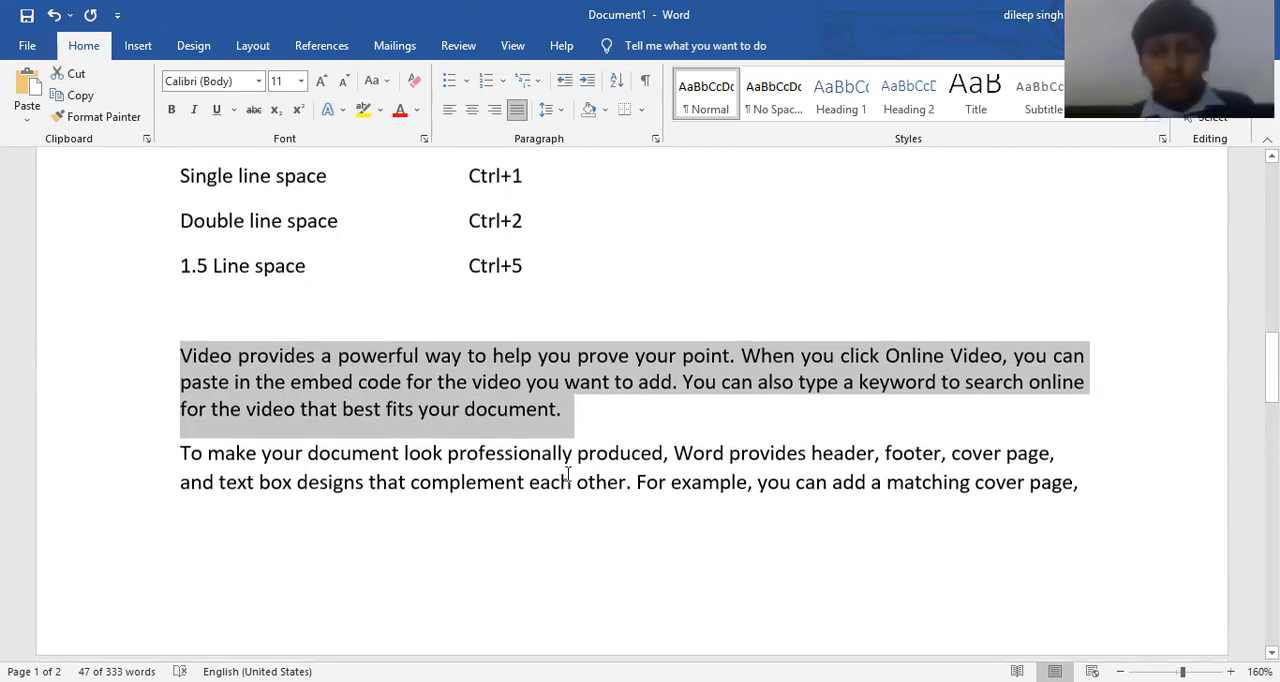
pyautogui.click(577, 468)
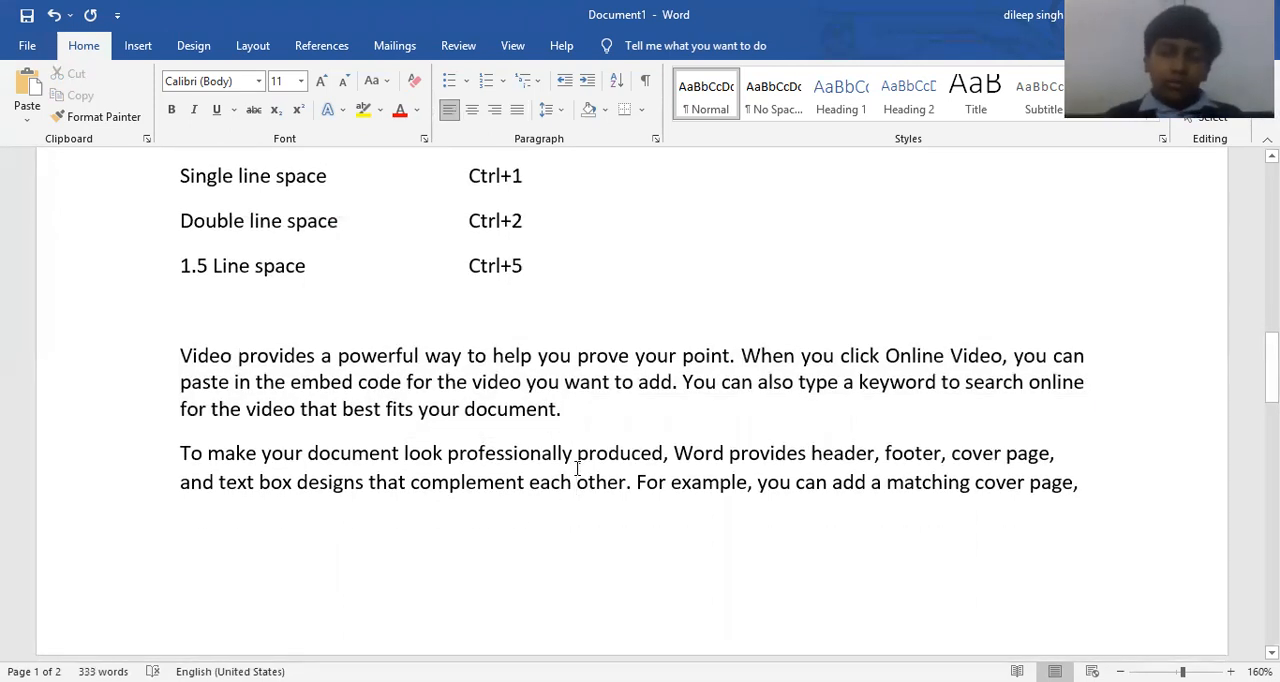
# Add space before the paragraph beginning "To make your document", and remove that space again.
pyautogui.scroll(2, 577, 468)
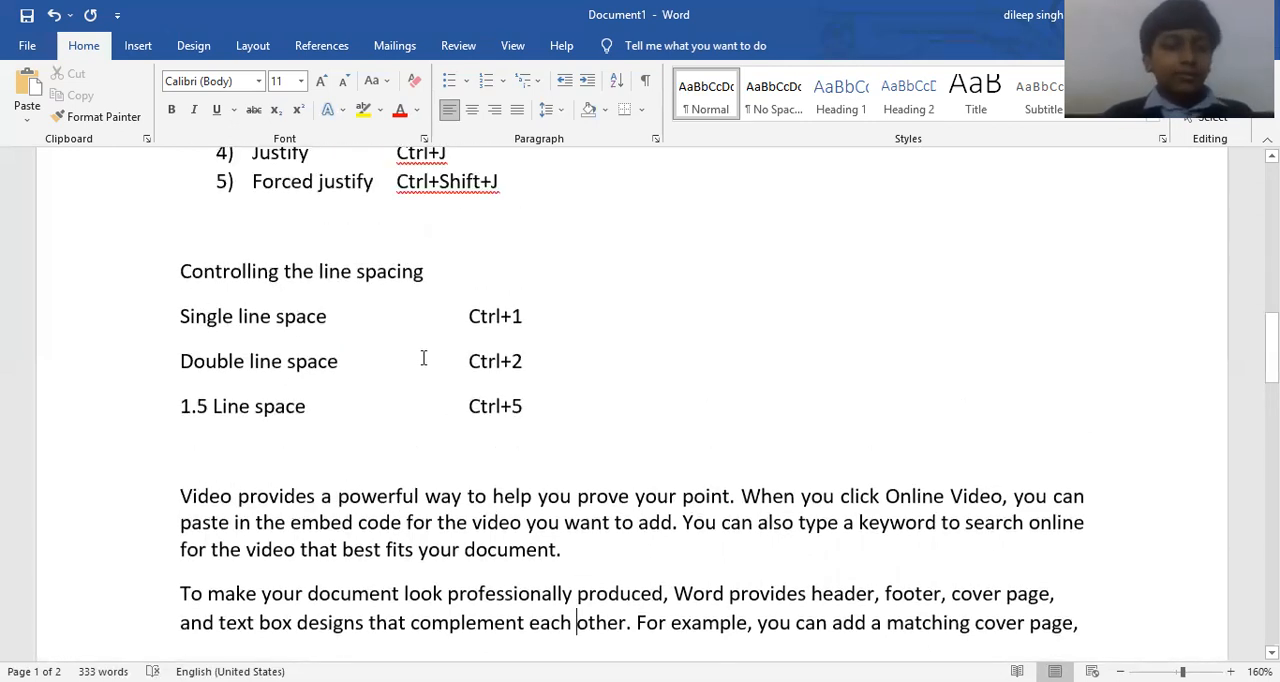
pyautogui.scroll(-9, 425, 352)
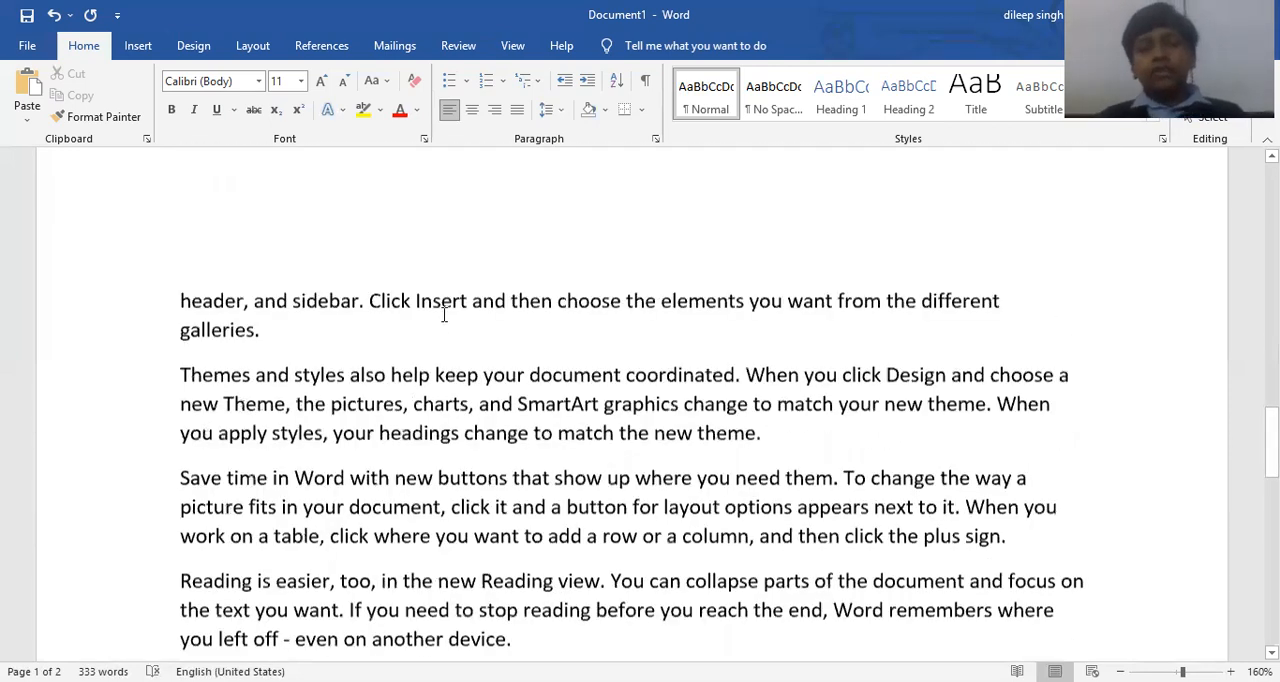
pyautogui.scroll(-1, 440, 335)
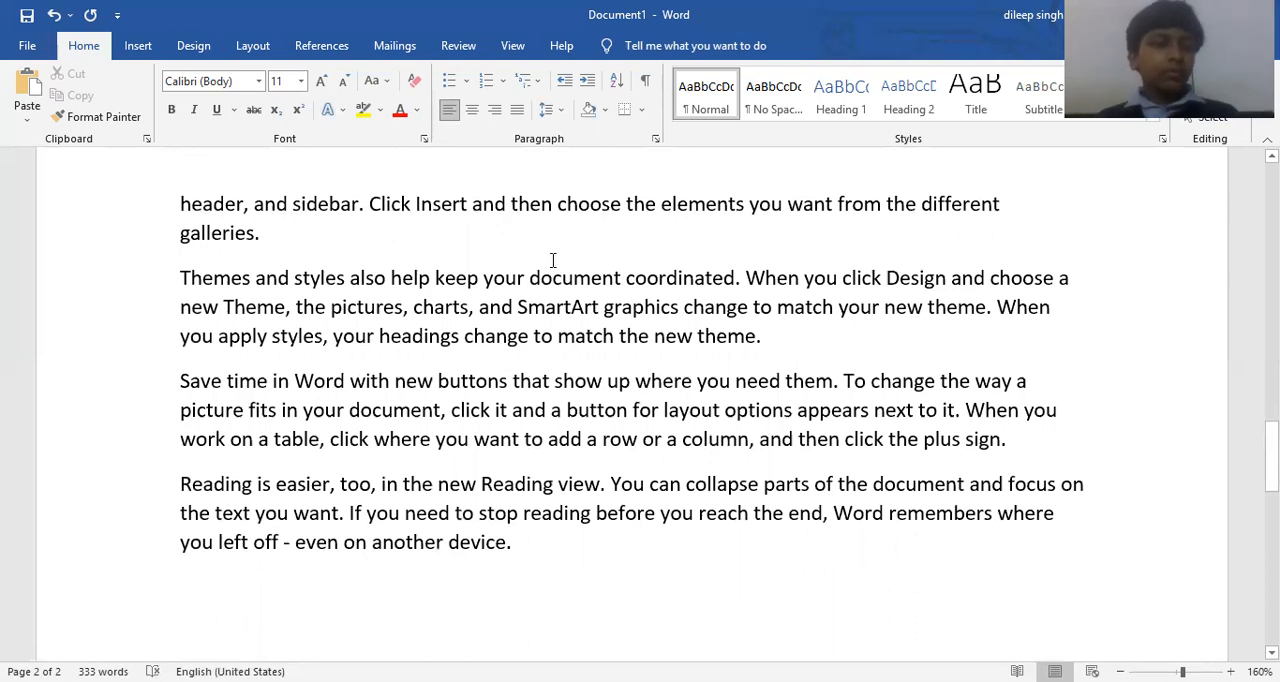
pyautogui.click(562, 115)
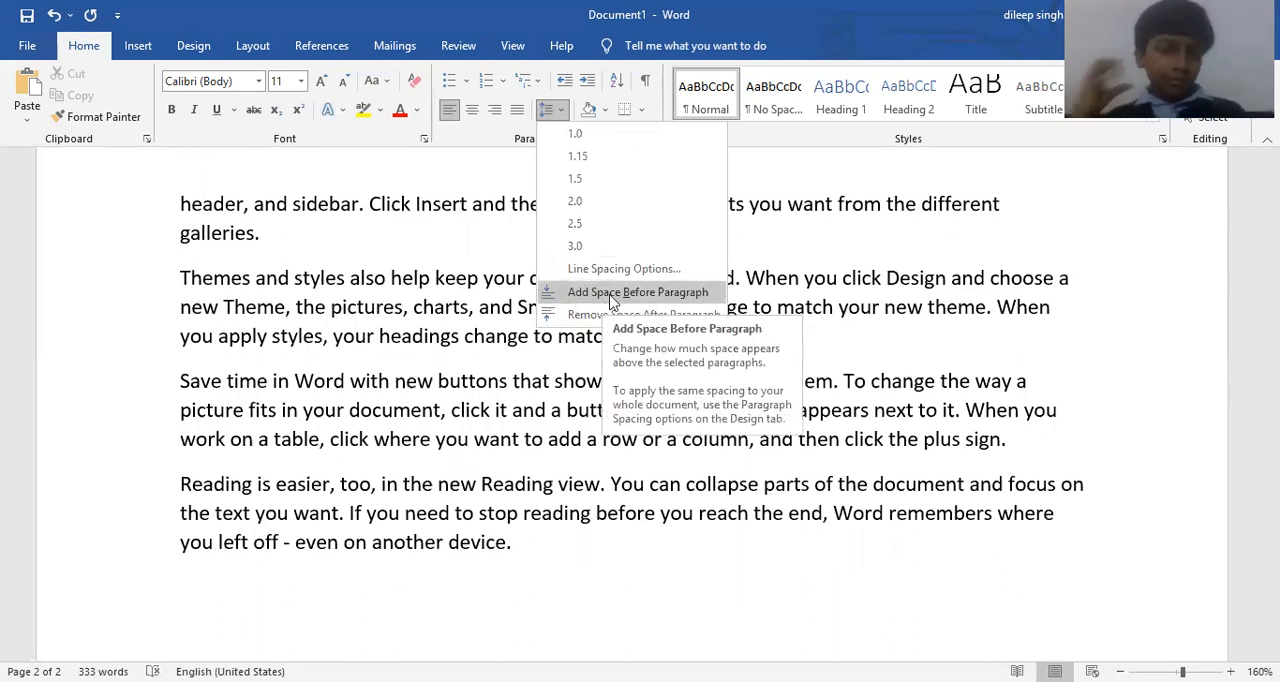
pyautogui.click(611, 299)
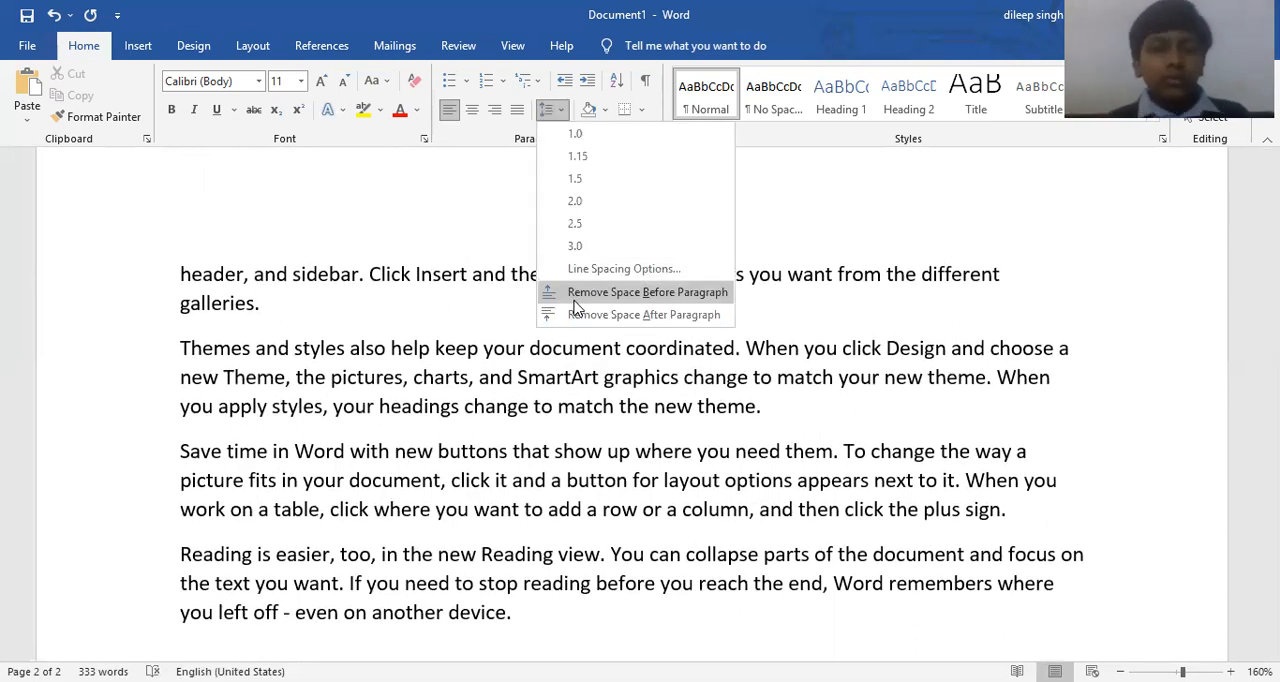
pyautogui.click(575, 300)
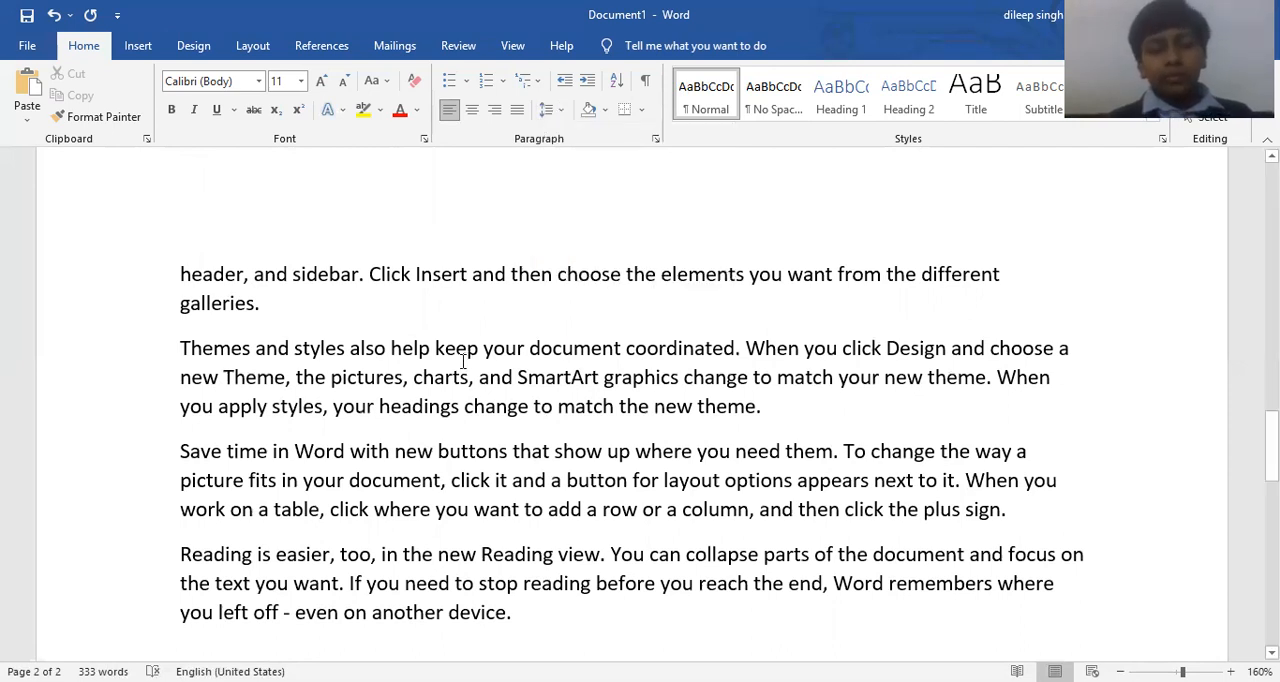
# Add space before the paragraphs beginning "Themes and styles" and "Save time in Word", and take it away again.
pyautogui.moveTo(1010, 510); pyautogui.dragTo(190, 352)
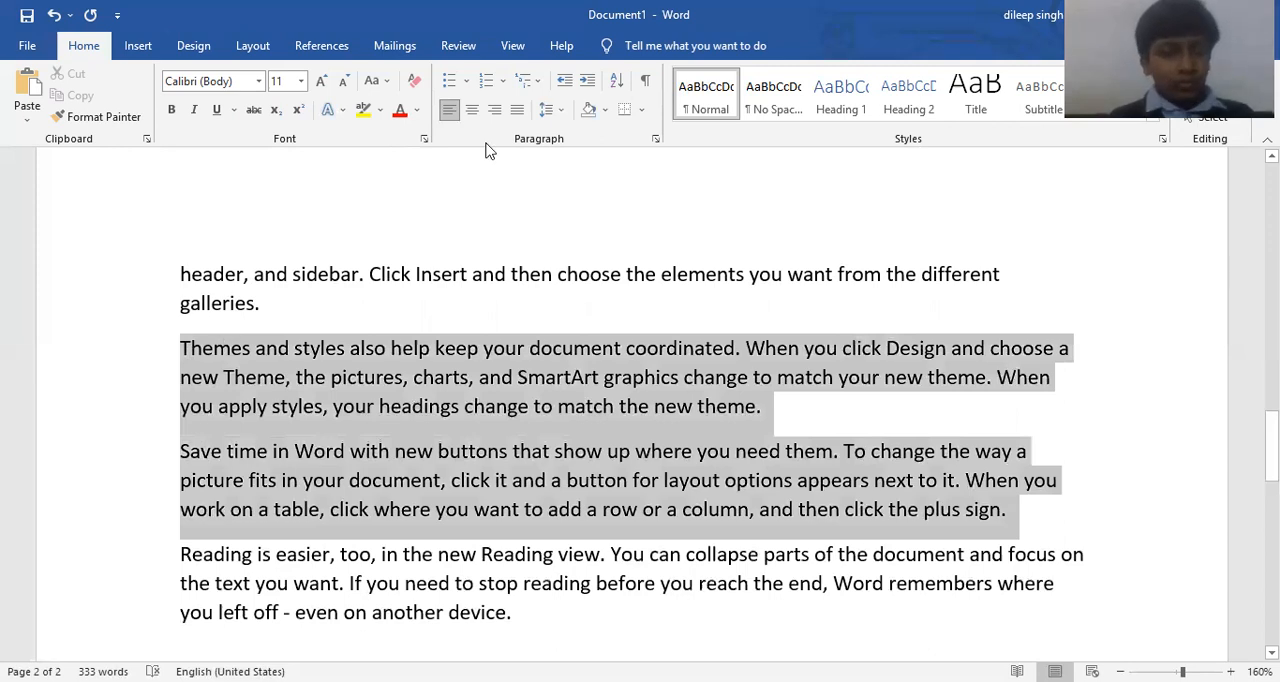
pyautogui.click(551, 112)
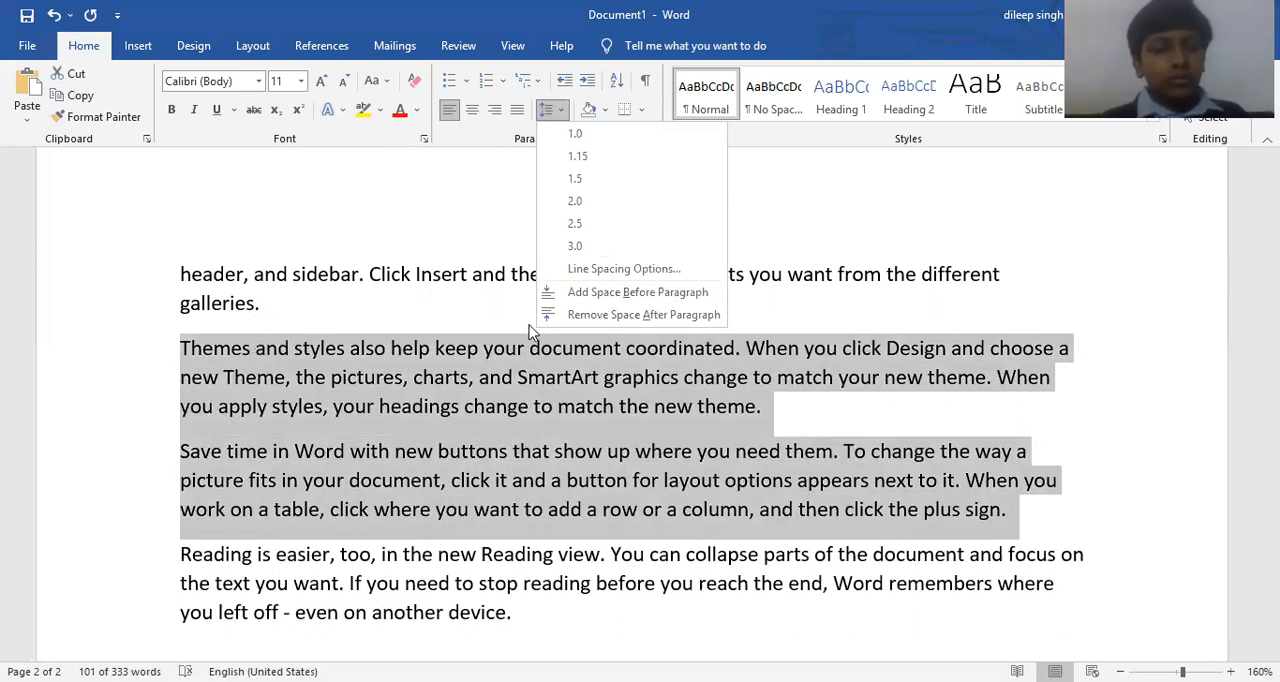
pyautogui.click(600, 291)
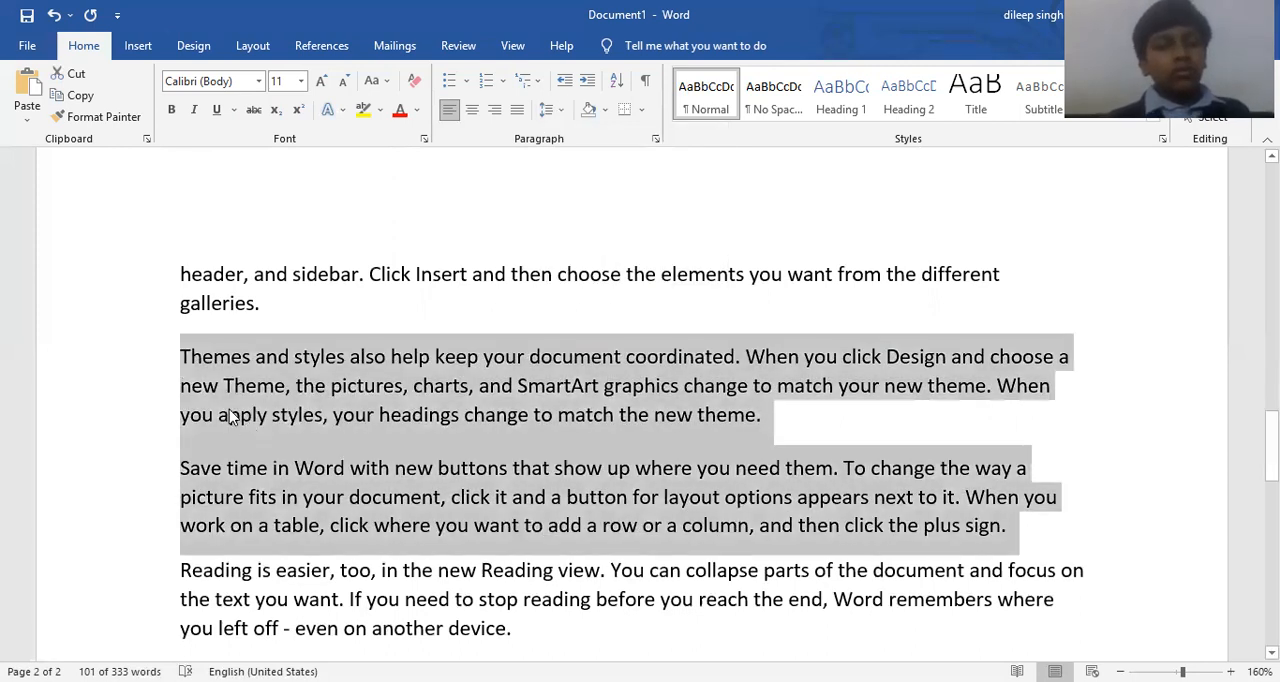
pyautogui.click(553, 112)
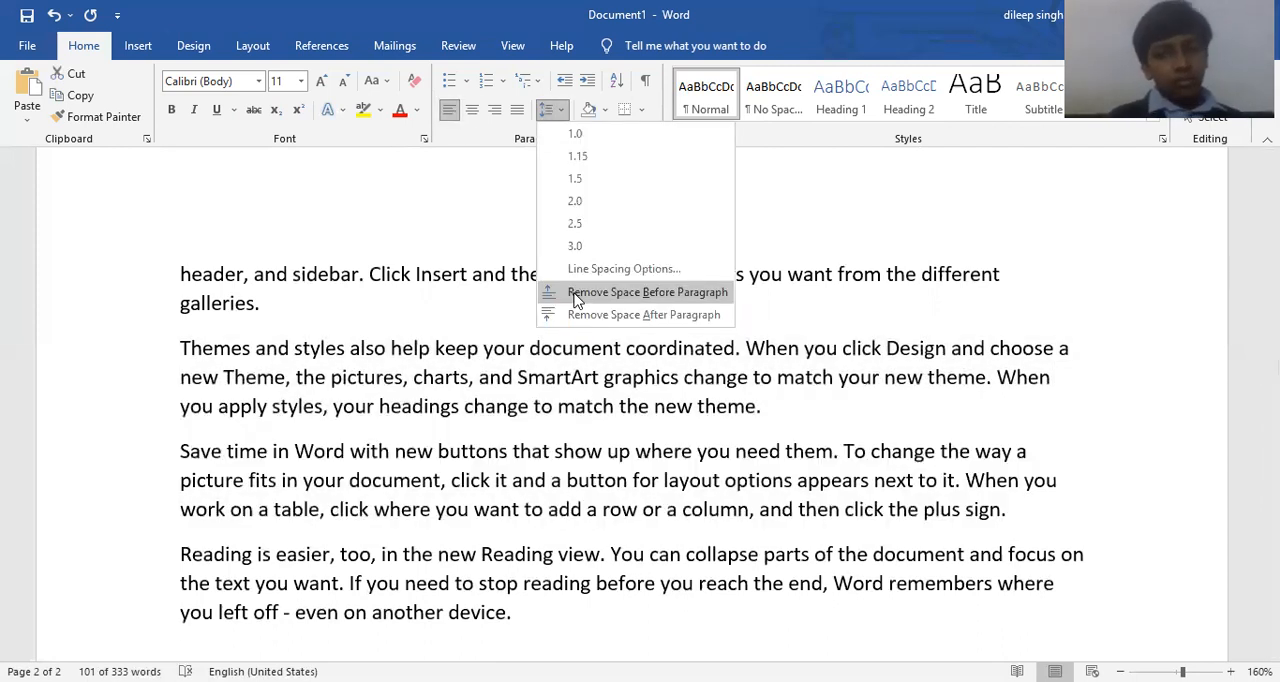
pyautogui.click(577, 295)
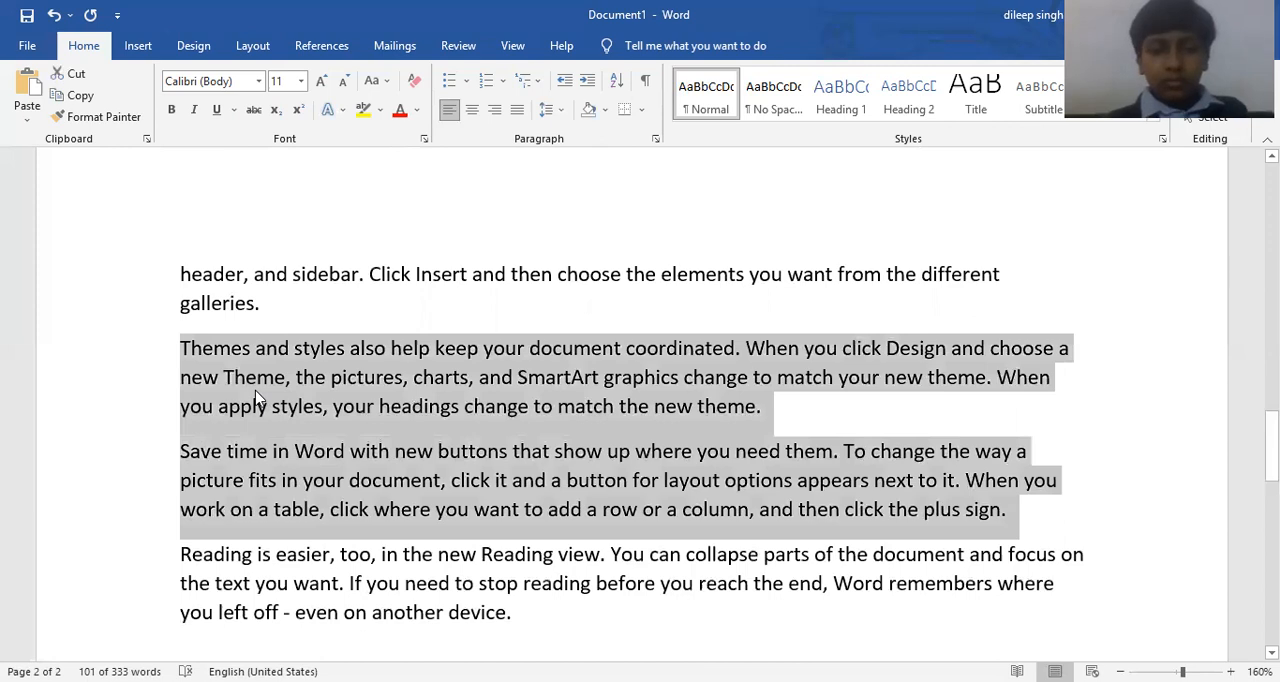
# Remove the space after the two selected paragraphs, add space before them, and deselect the text.
pyautogui.click(551, 112)
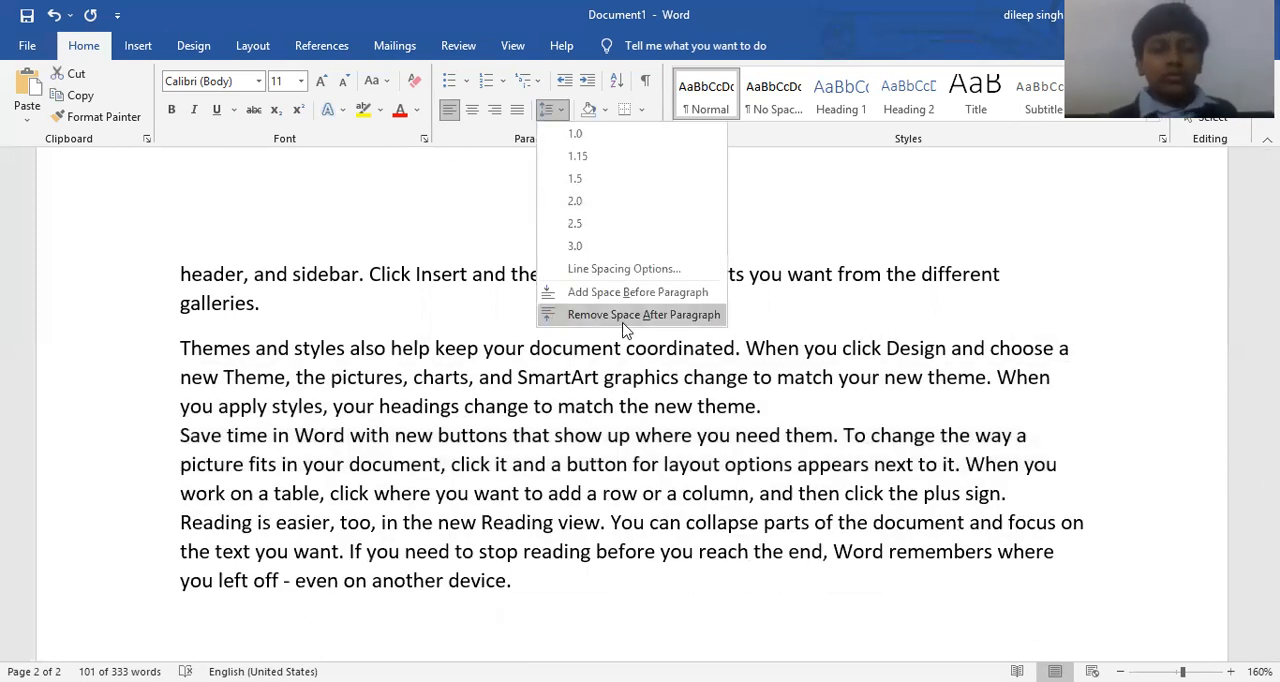
pyautogui.click(623, 318)
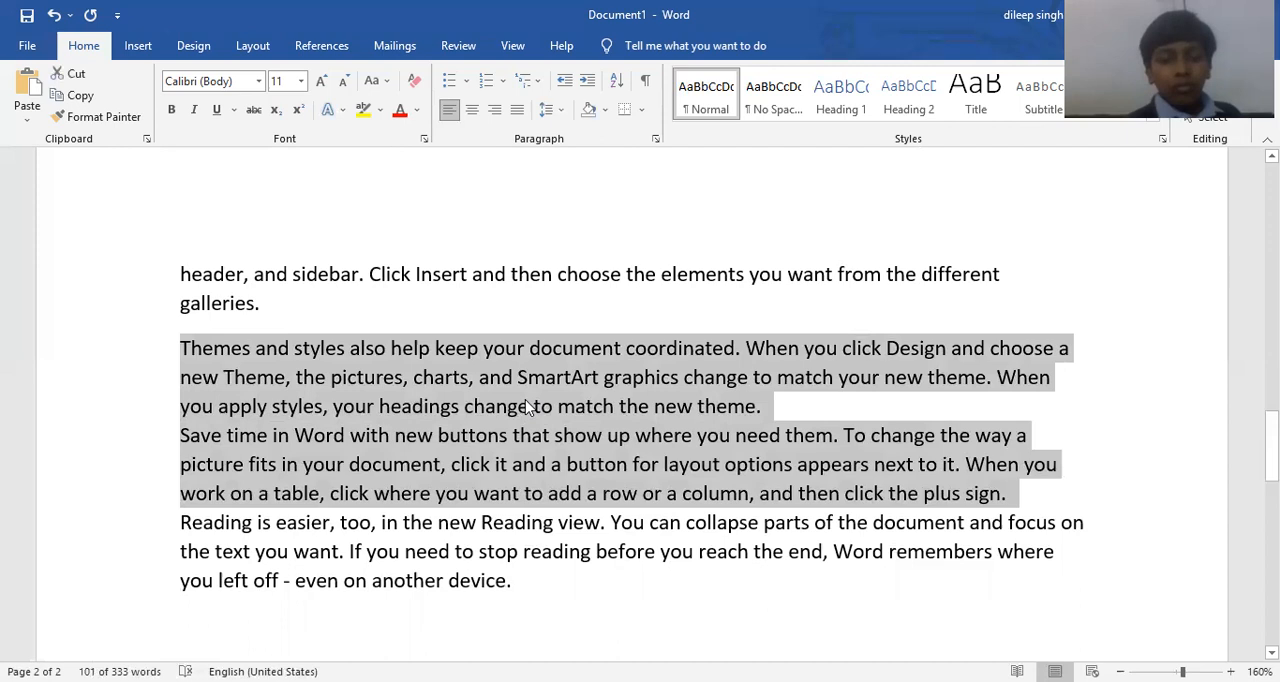
pyautogui.click(560, 124)
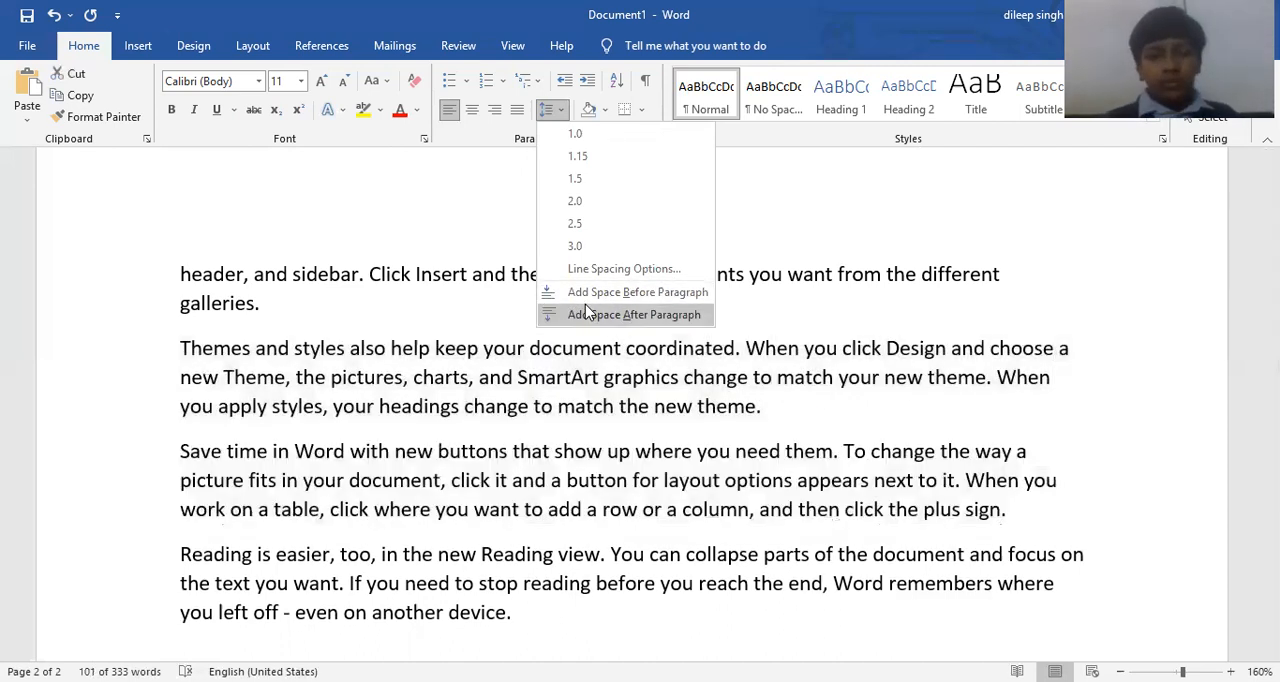
pyautogui.click(610, 390)
pyautogui.click(600, 443)
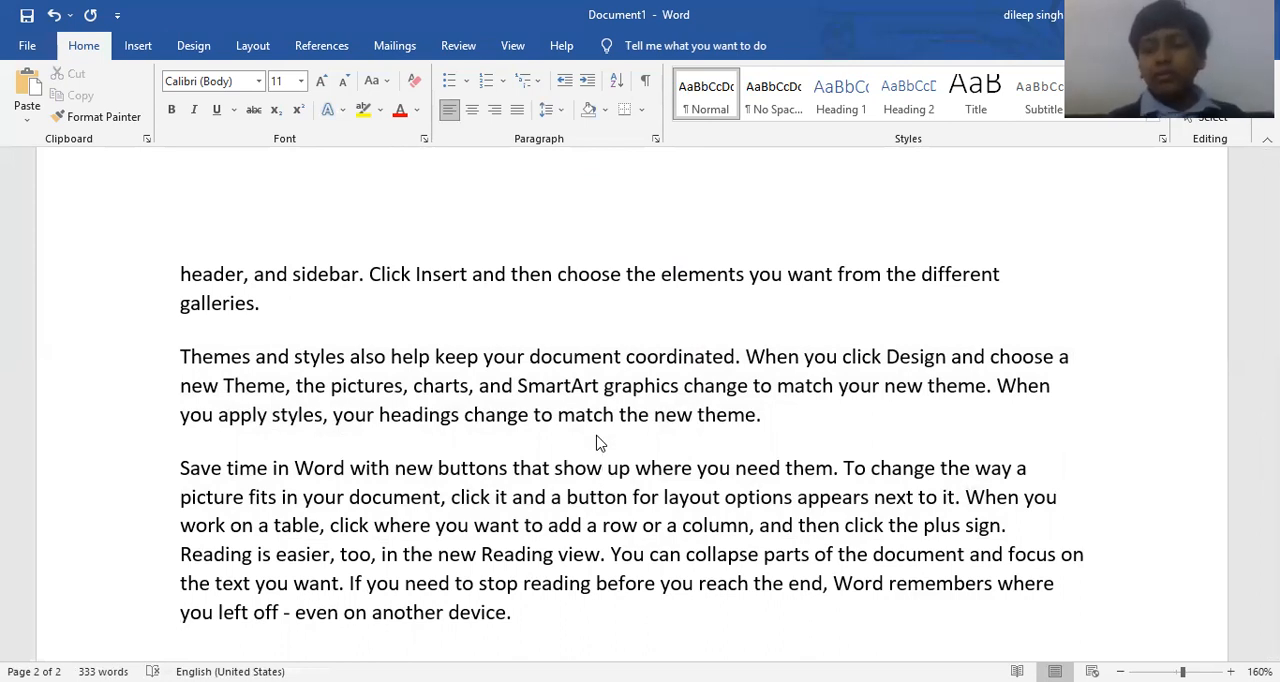
# Add the line "Paragraph space before" below the 1.5 line spacing entry.
pyautogui.scroll(9, 590, 420)
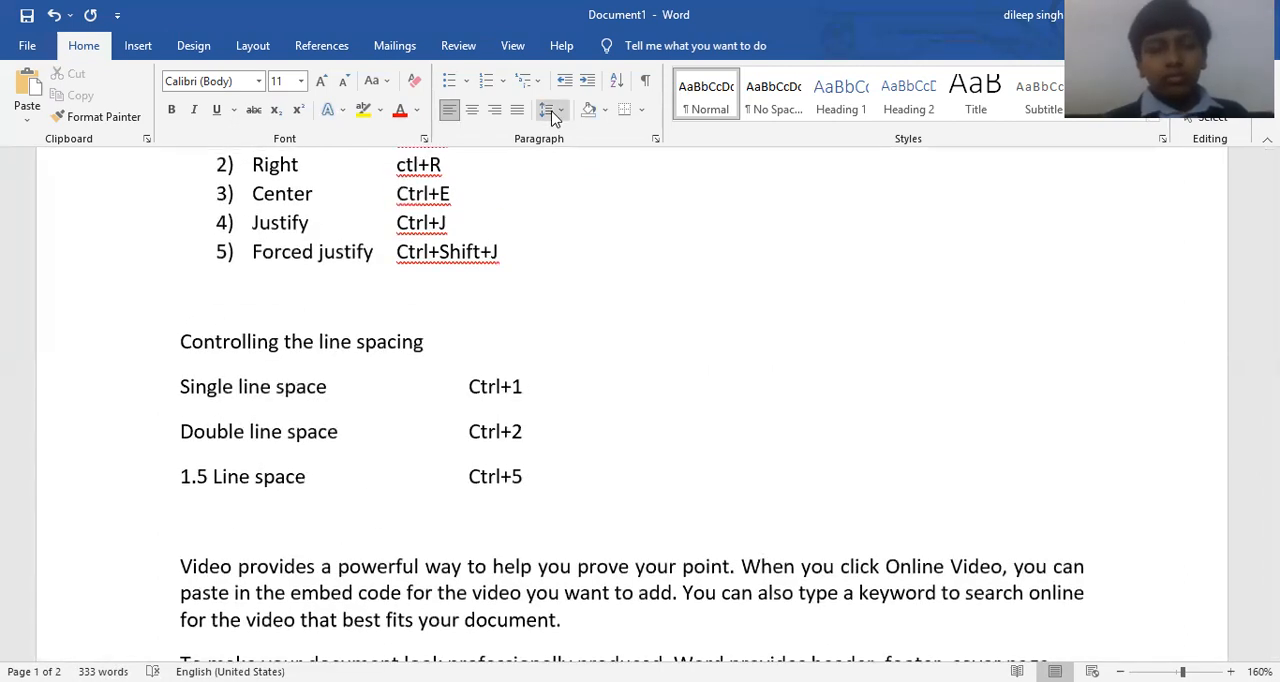
pyautogui.scroll(-3, 553, 140)
pyautogui.click(560, 471)
pyautogui.press('Return')
pyautogui.write('Paragraphs')
pyautogui.press('BackSpace')
pyautogui.press('BackSpace')
pyautogui.write('space beforect')
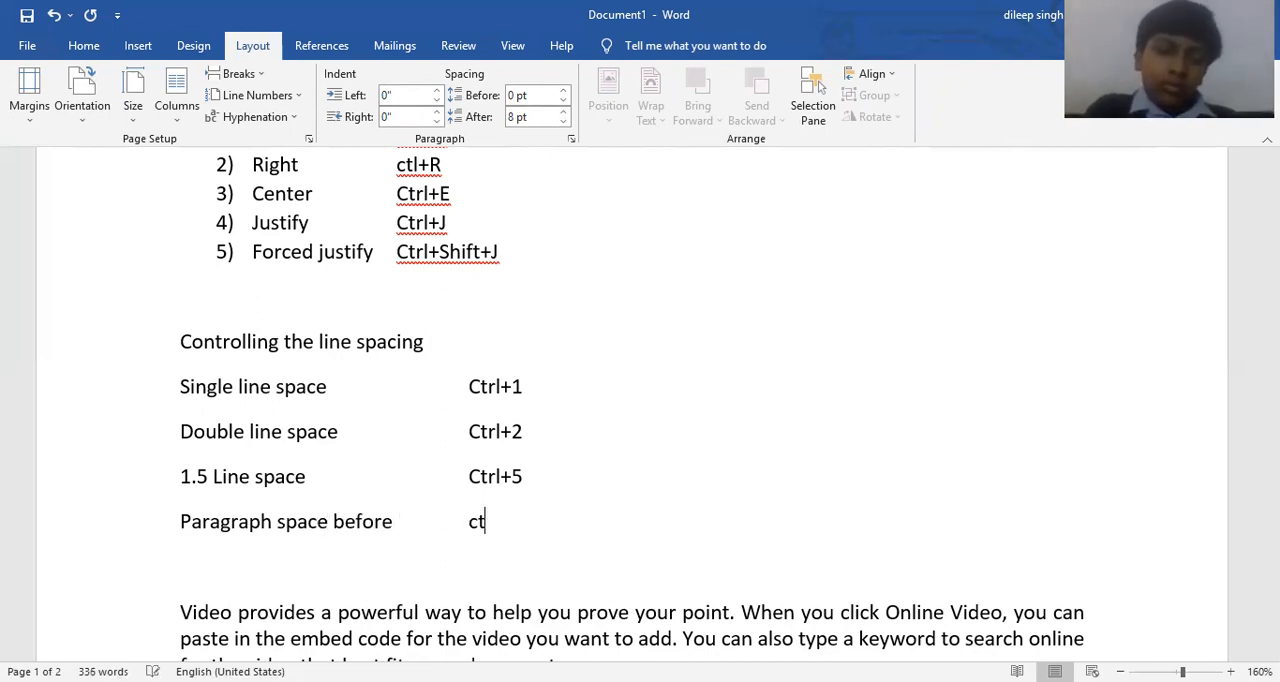
pyautogui.write('rl+)')
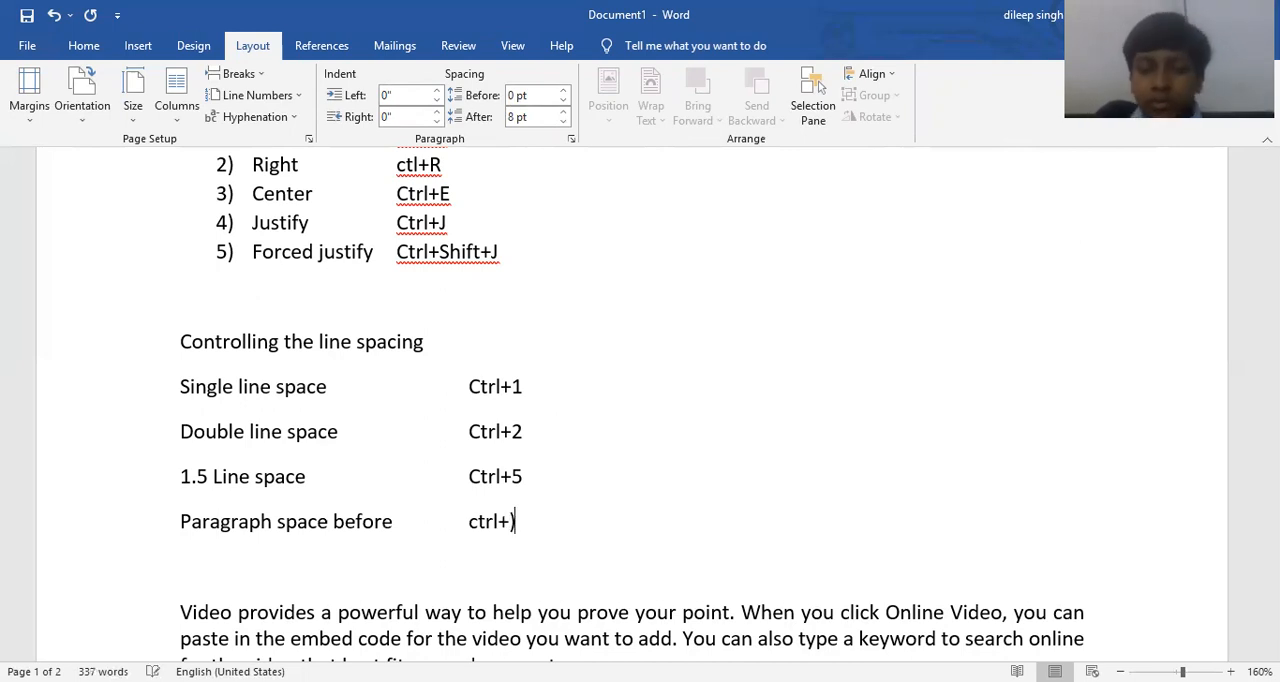
pyautogui.write('0')
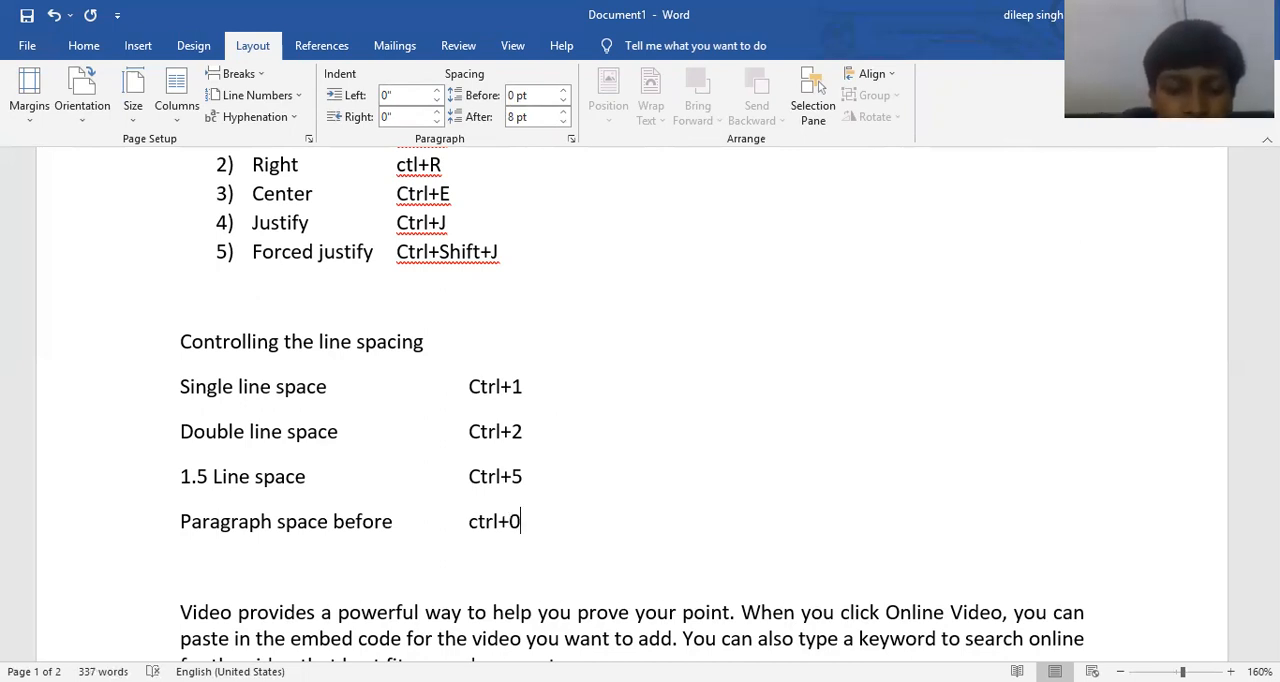
# Enter "Ctrl+0" with a capital C in the shortcut column beside "Paragraph space before", and return to the empty line below.
pyautogui.scroll(-3, 552, 463)
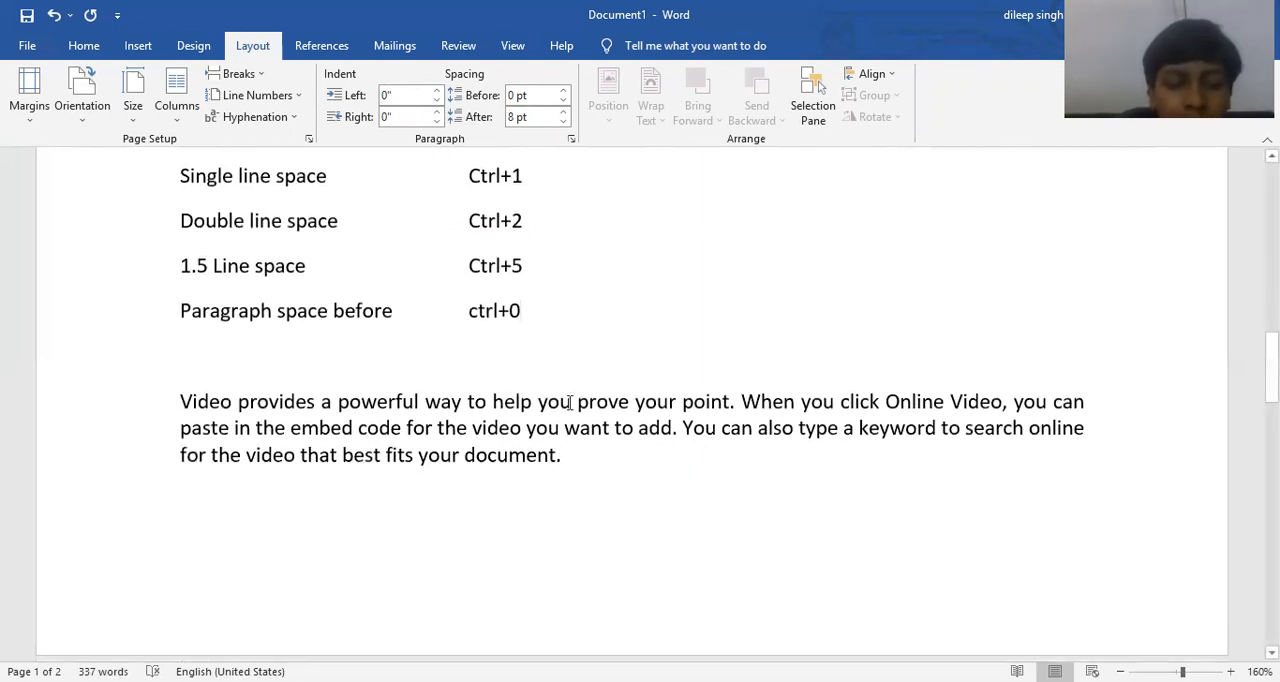
pyautogui.click(479, 308)
pyautogui.press('BackSpace')
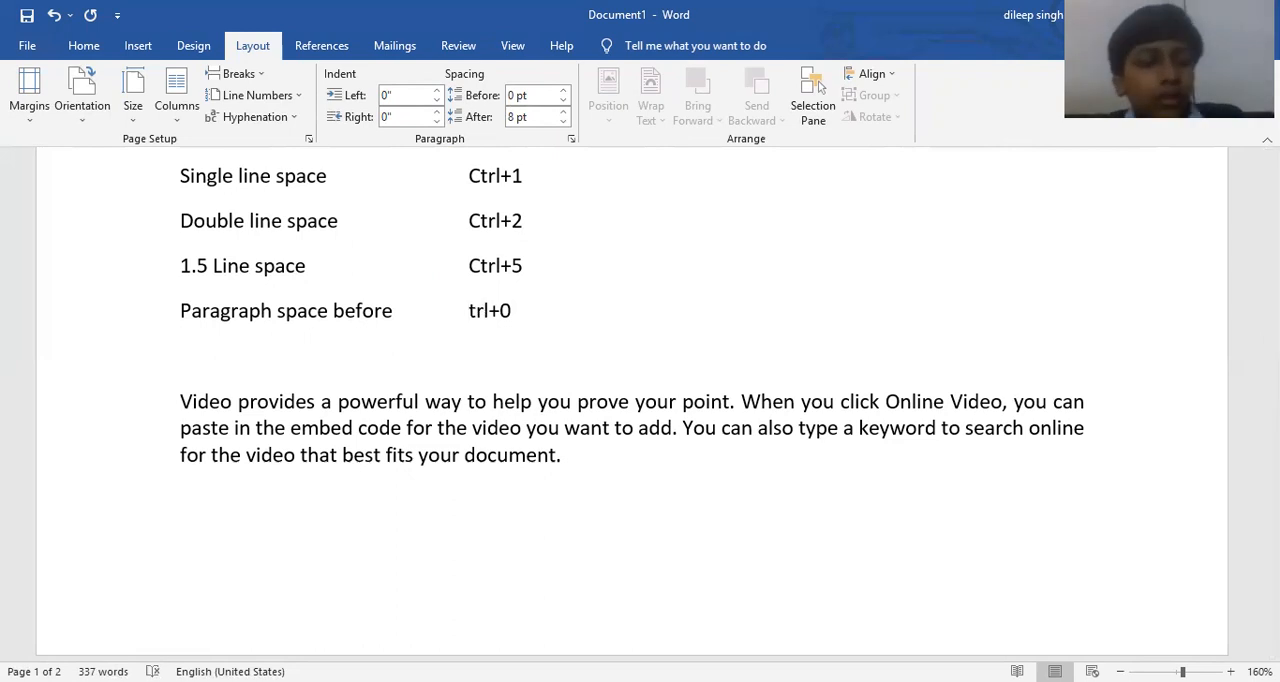
pyautogui.write('C')
pyautogui.click(622, 362)
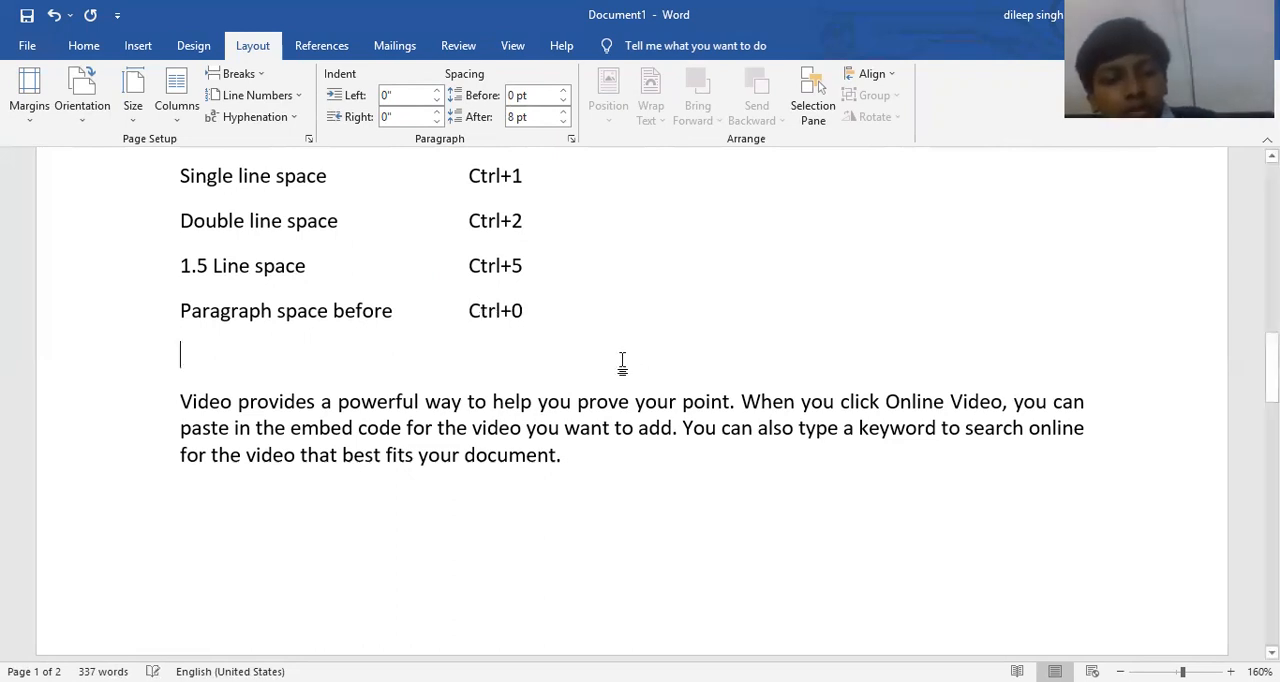
# Indent the paragraph beginning "Themes and styles" by three levels and bring it back to the margin, twice.
pyautogui.click(88, 46)
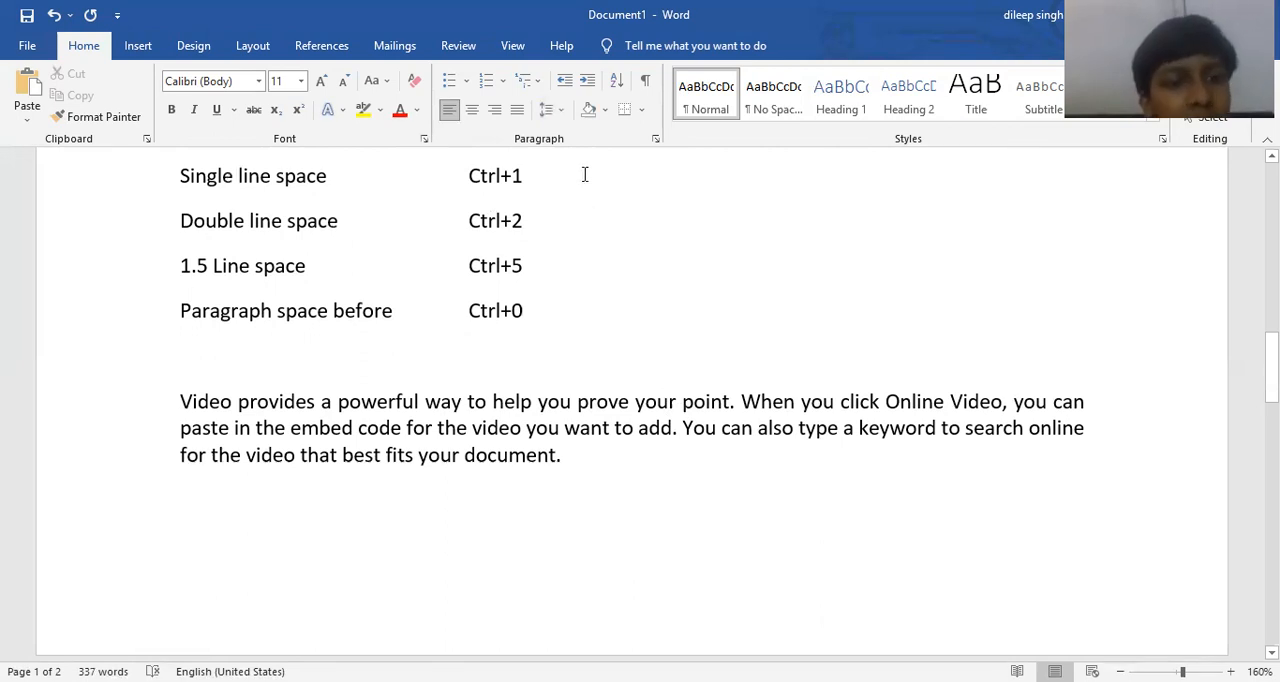
pyautogui.scroll(3, 585, 175)
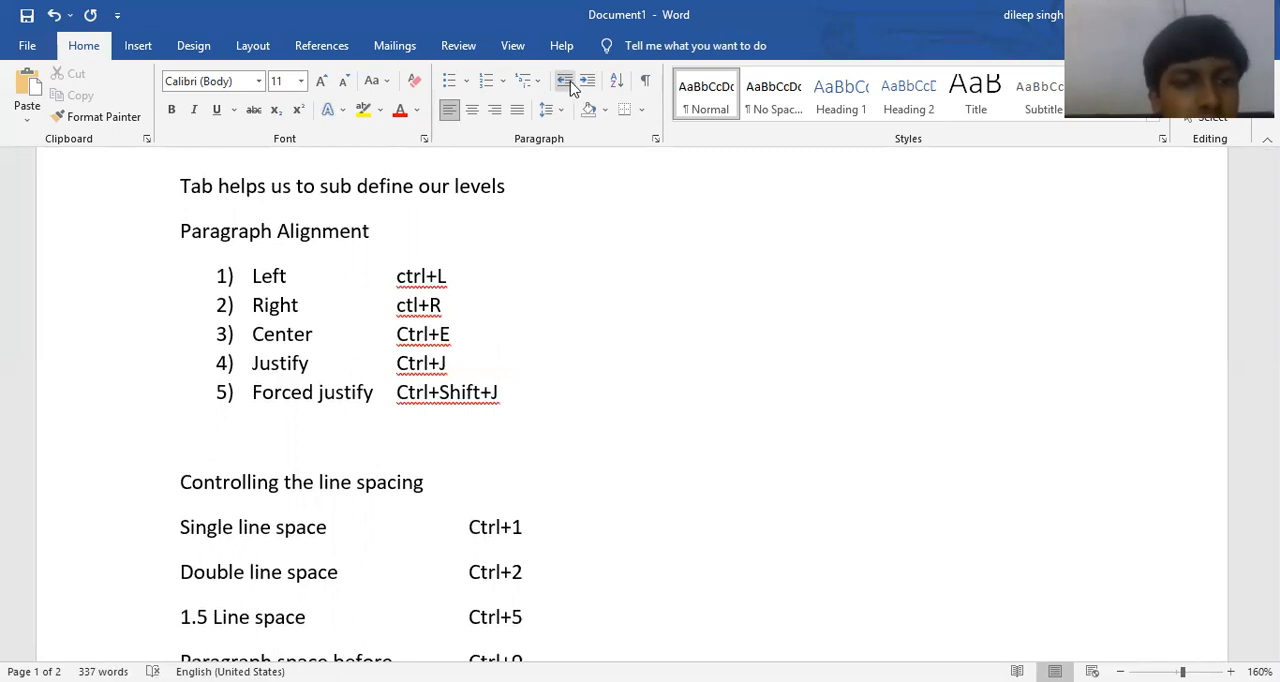
pyautogui.scroll(-10, 598, 345)
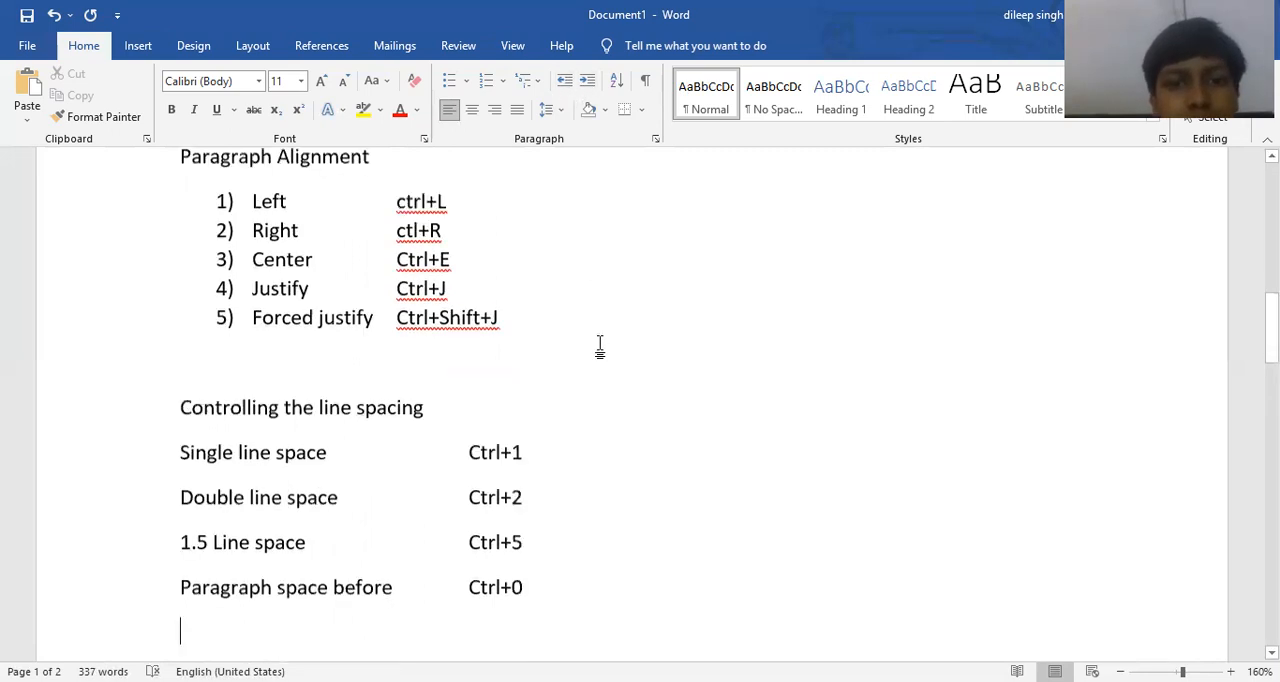
pyautogui.scroll(-3, 598, 348)
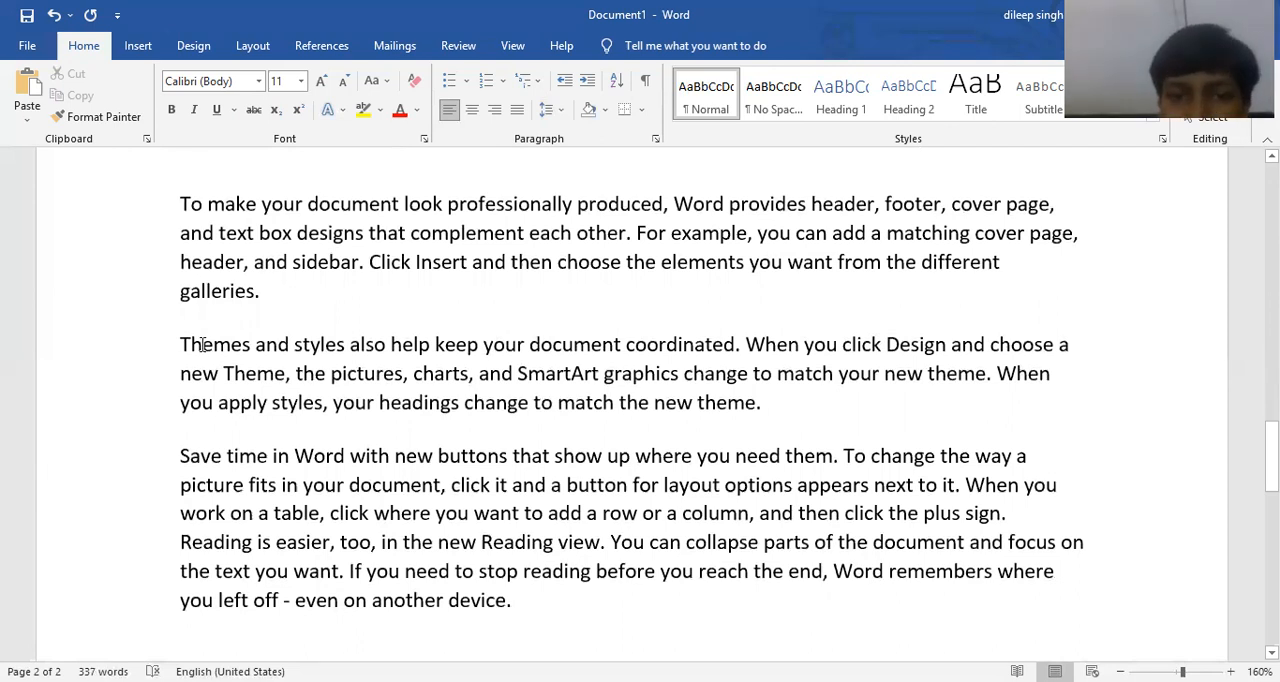
pyautogui.click(588, 83)
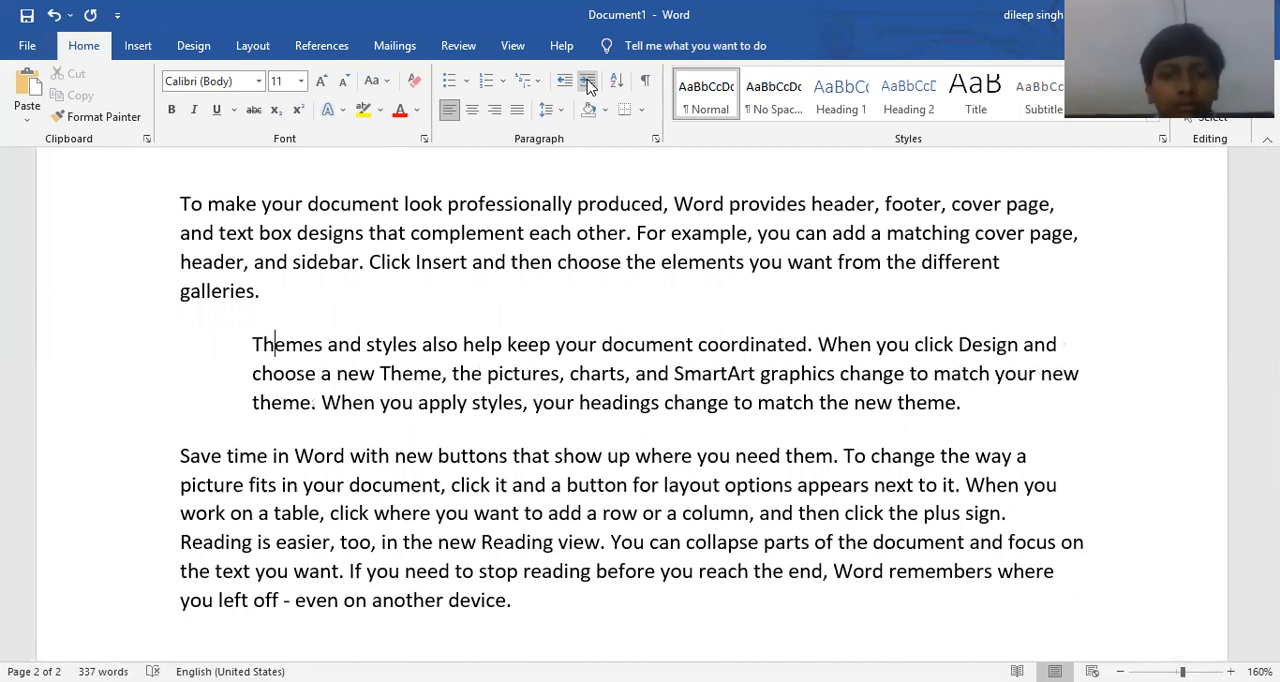
pyautogui.click(588, 83)
pyautogui.click(588, 84)
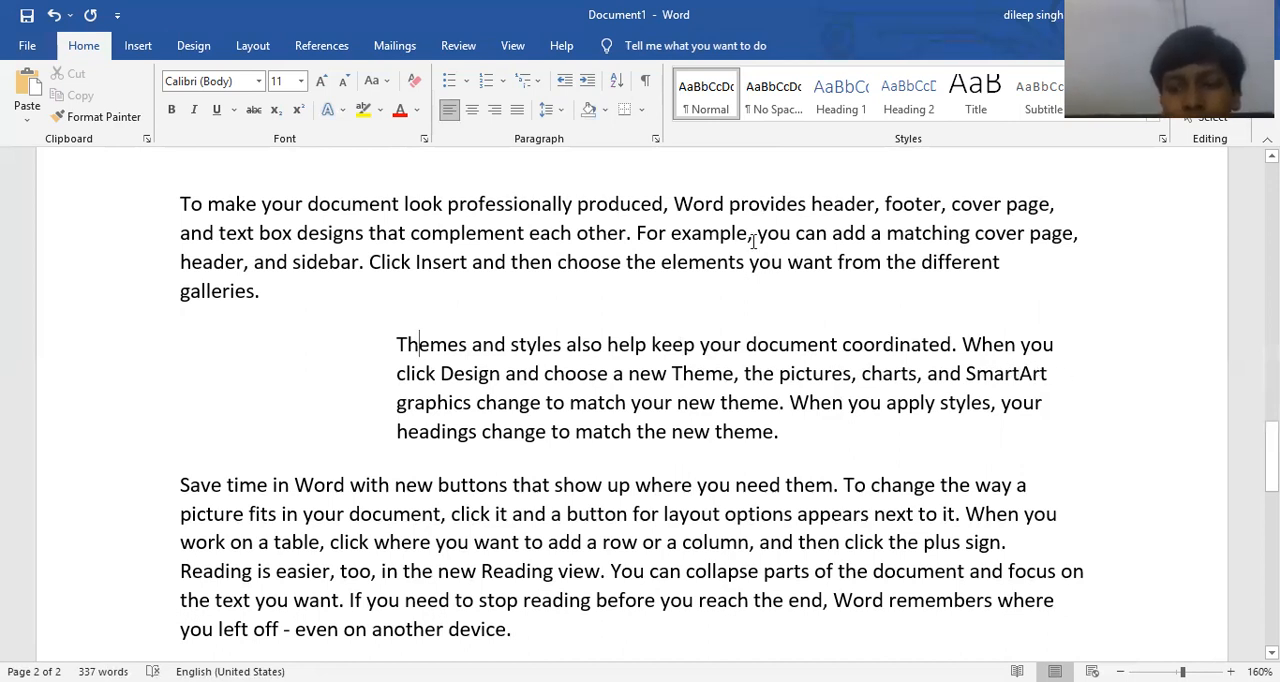
pyautogui.click(565, 81)
pyautogui.click(565, 81)
pyautogui.click(565, 81)
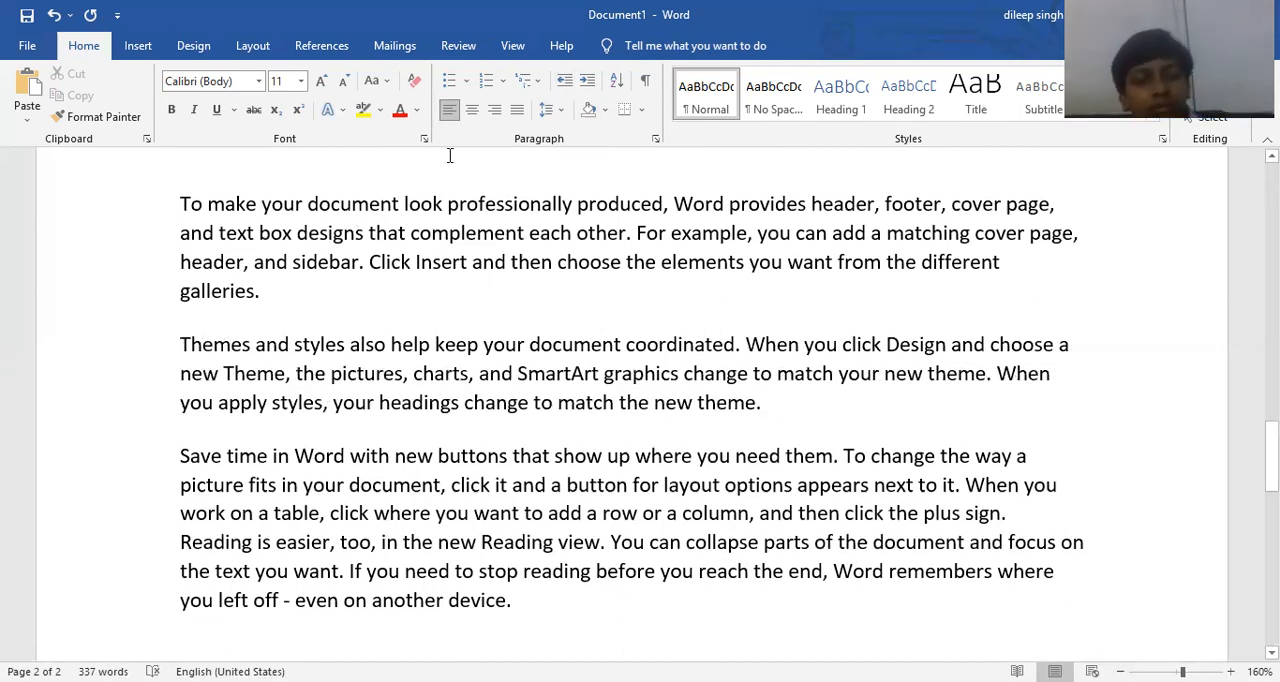
pyautogui.click(587, 81)
pyautogui.click(587, 81)
pyautogui.click(587, 81)
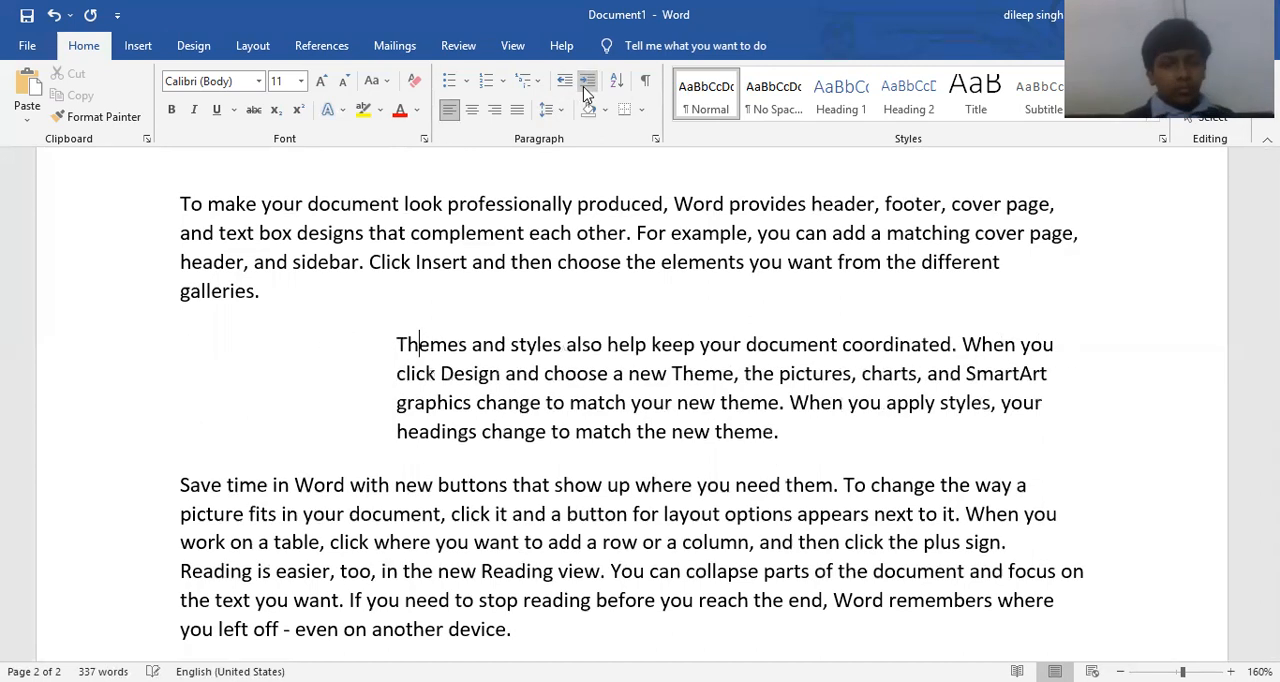
pyautogui.click(564, 81)
pyautogui.click(564, 81)
pyautogui.click(564, 81)
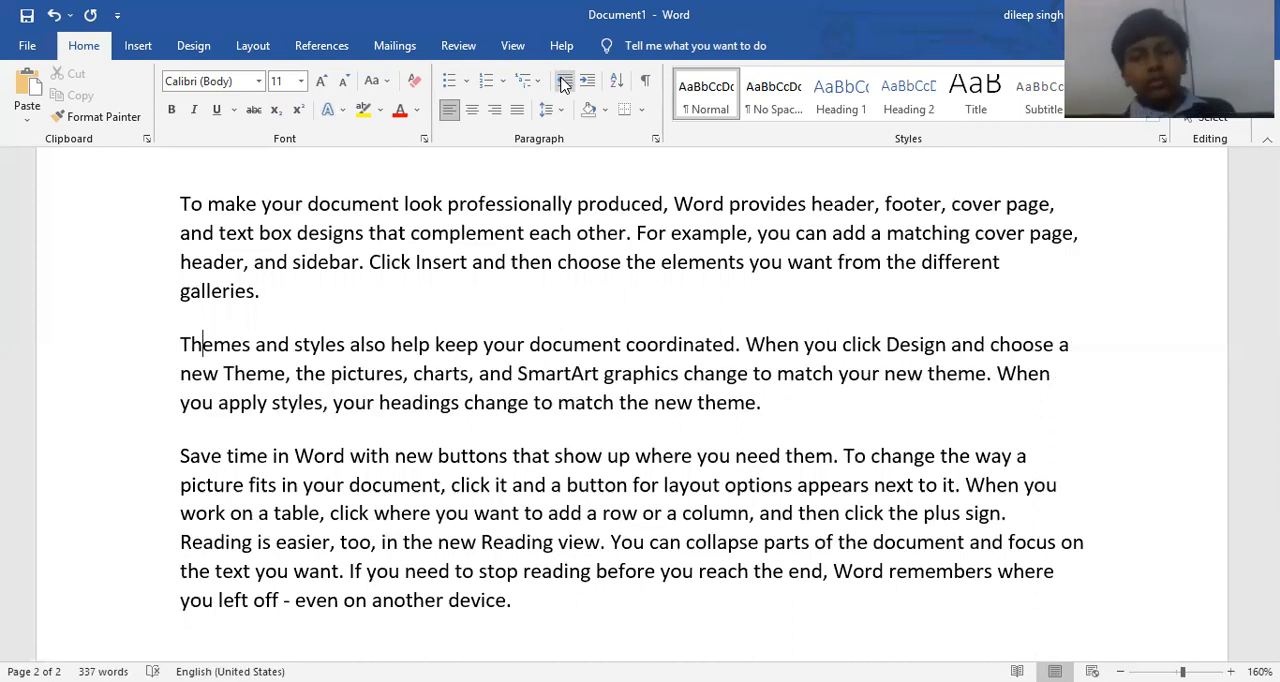
# Indent the "Themes and styles" paragraph by four levels using the indent shortcut, and decrease the indent back to the margin.
pyautogui.hotkey('ctrl', 'm')
pyautogui.hotkey('ctrl', 'm')
pyautogui.hotkey('ctrl', 'm')
pyautogui.hotkey('ctrl', 'm')
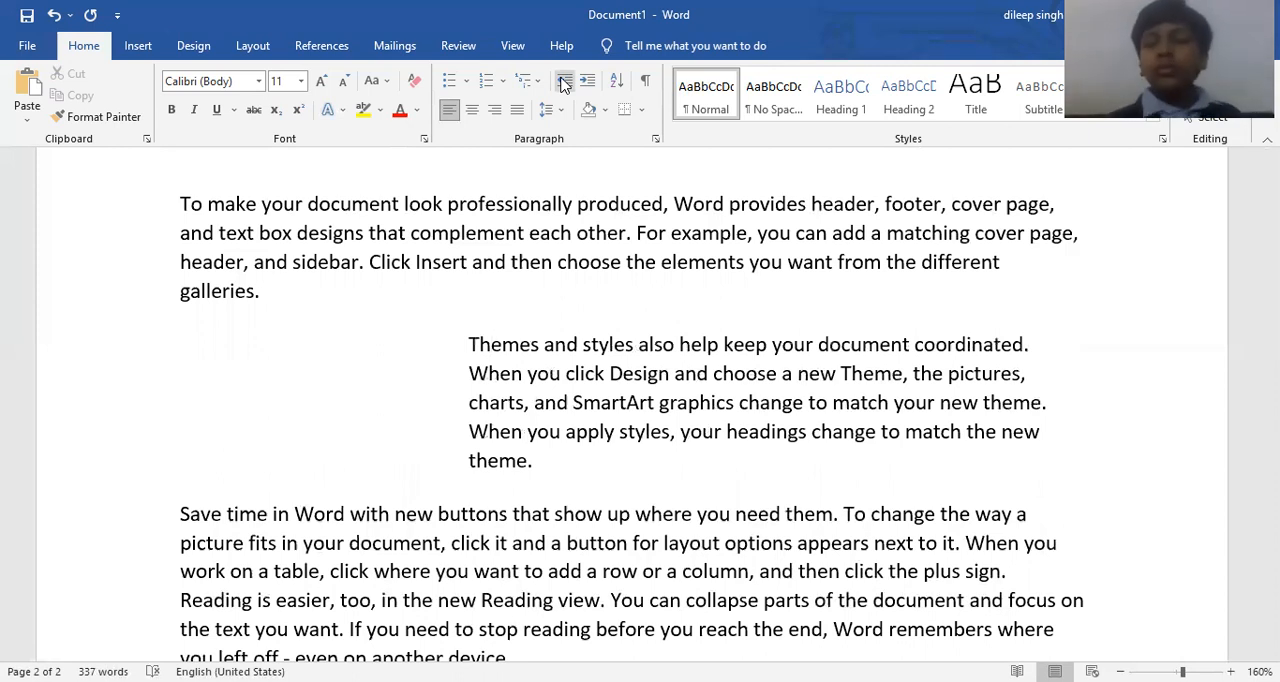
pyautogui.click(563, 82)
pyautogui.click(563, 82)
pyautogui.click(563, 82)
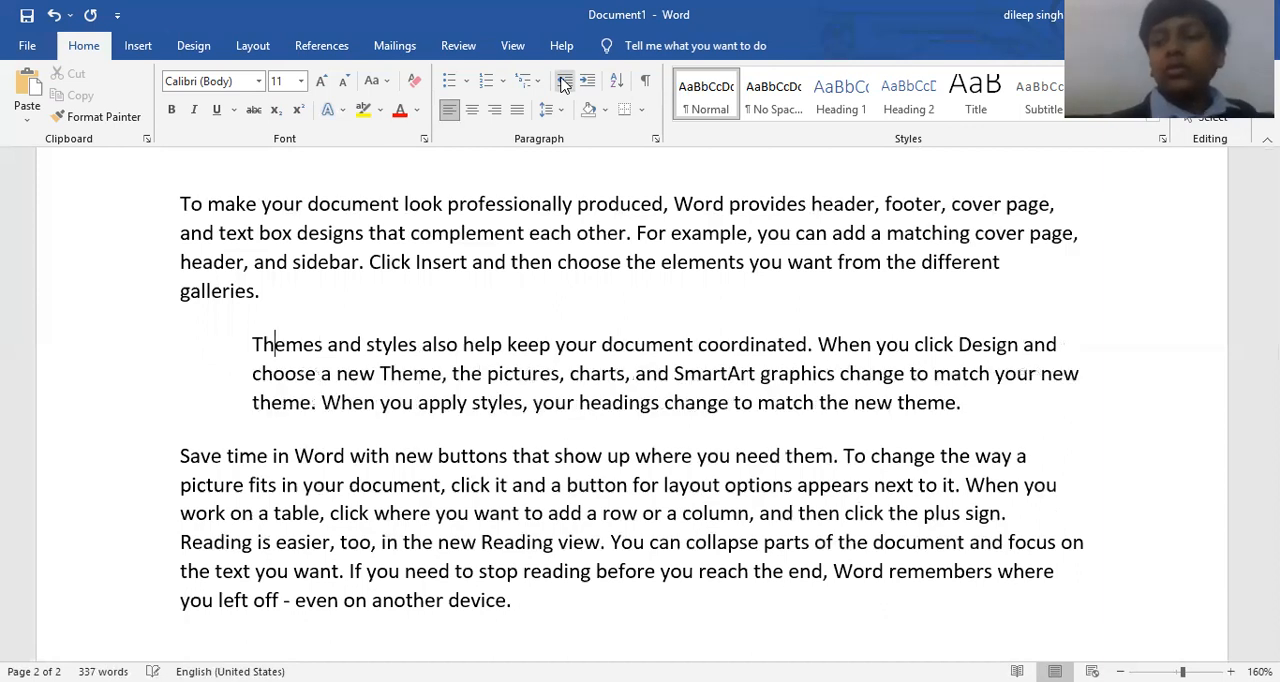
pyautogui.click(563, 82)
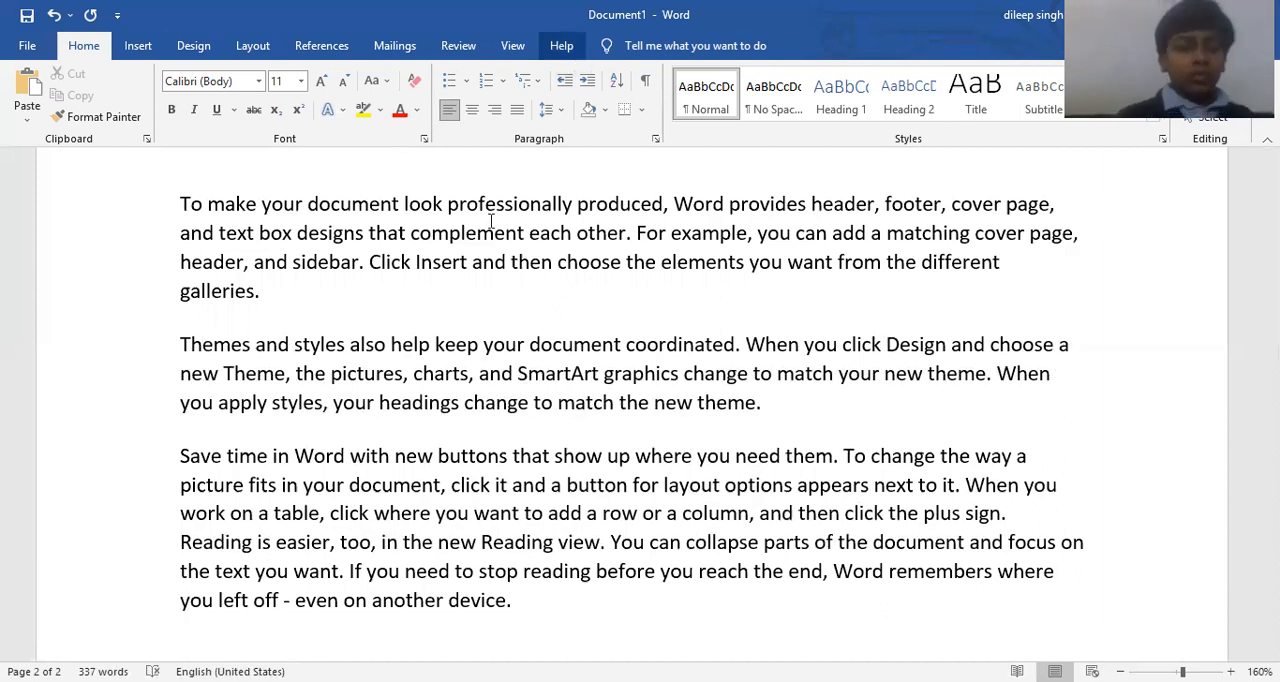
pyautogui.scroll(10, 491, 220)
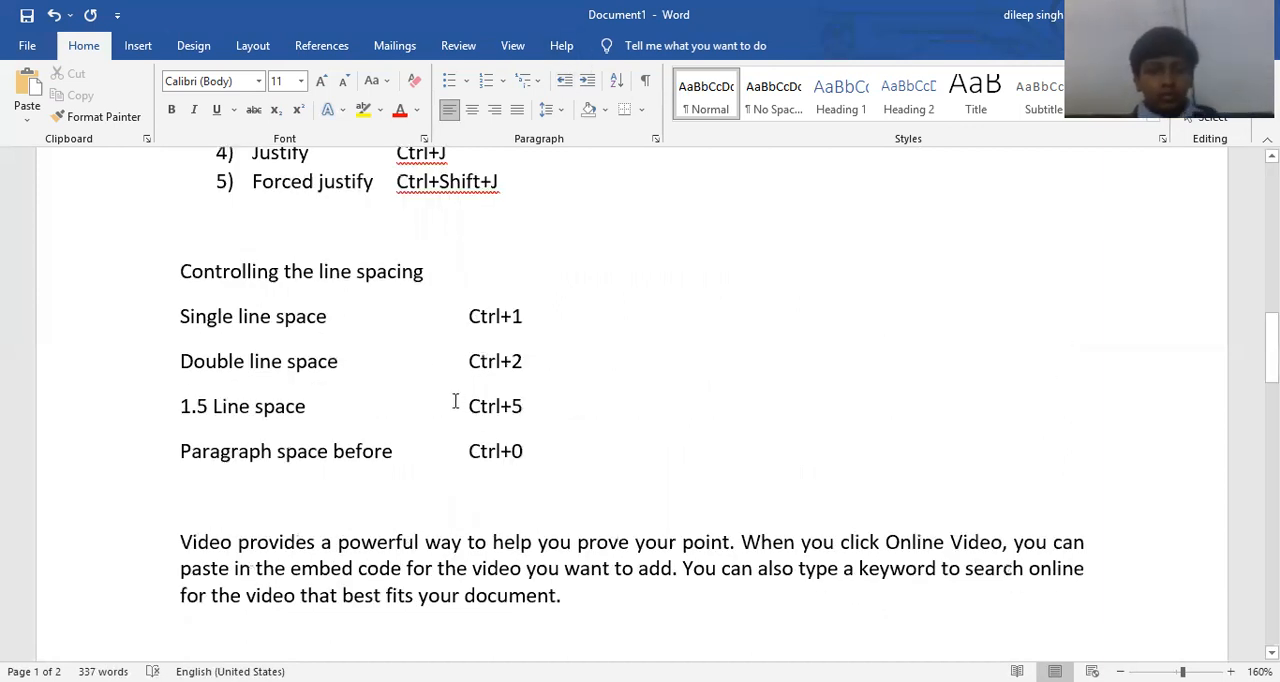
# Add the line "Left Indent" below the "Paragraph space before" entry.
pyautogui.click(641, 455)
pyautogui.press('Return')
pyautogui.write('Inde')
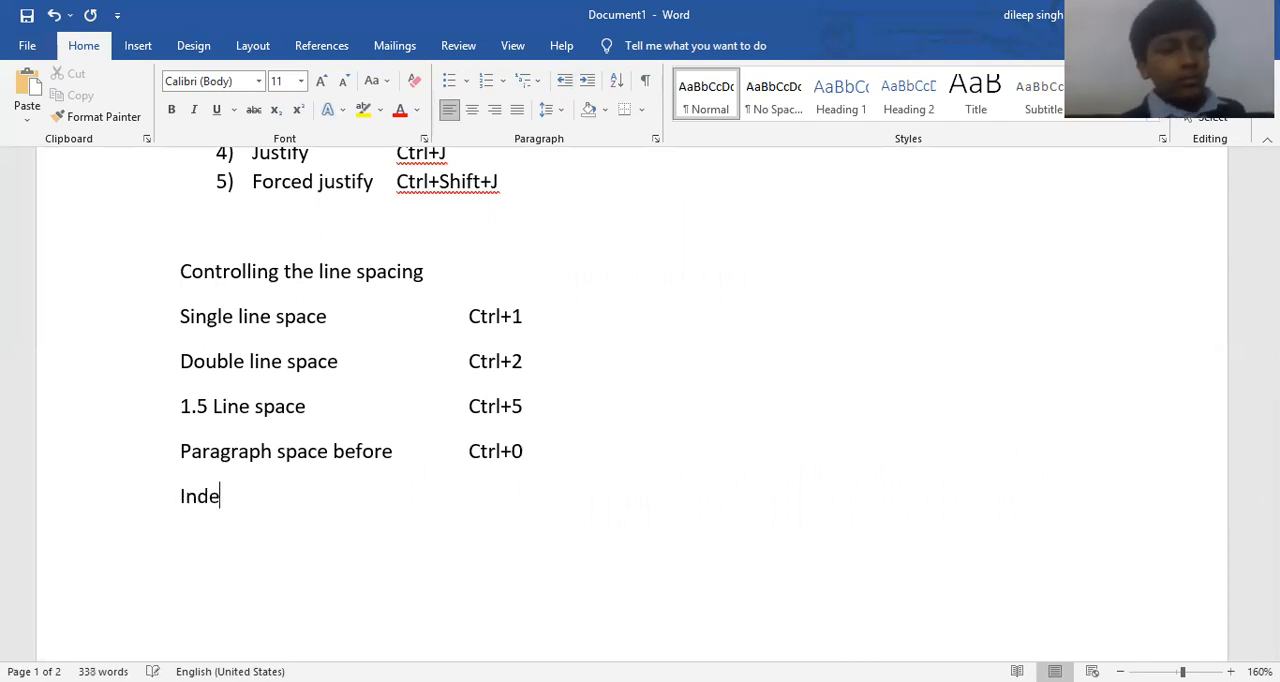
pyautogui.press('BackSpace')
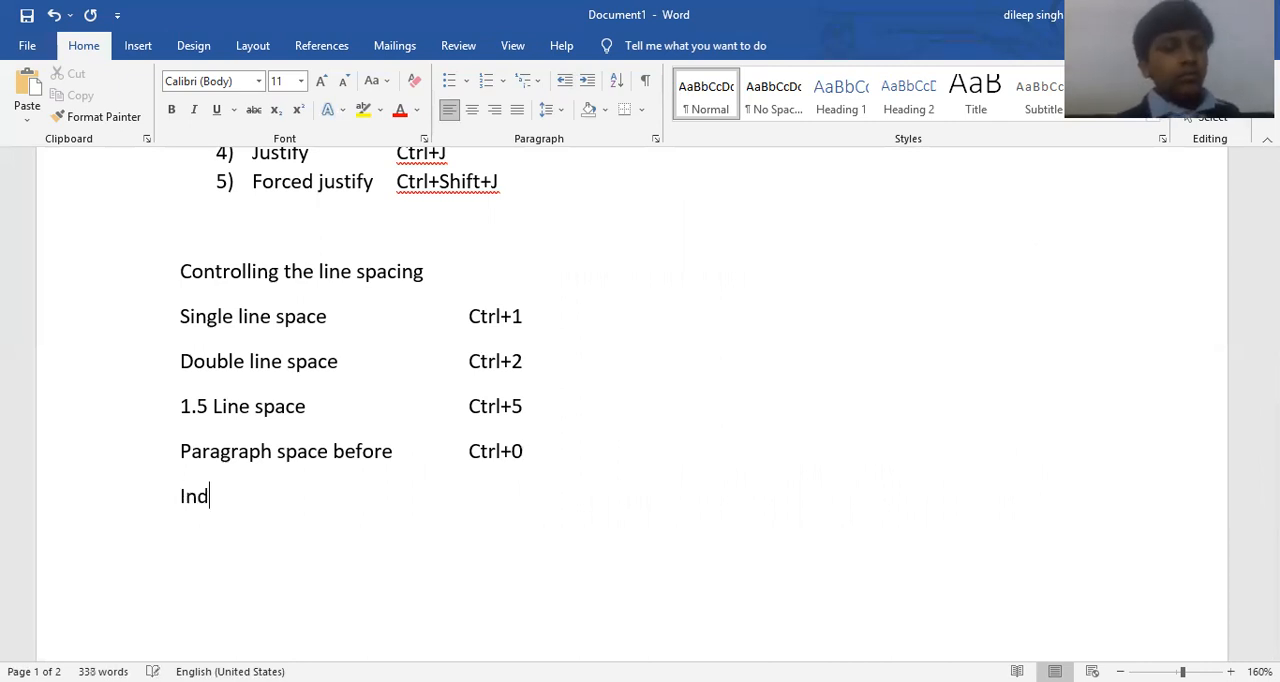
pyautogui.press('BackSpace')
pyautogui.press('BackSpace')
pyautogui.press('BackSpace')
pyautogui.write('left Indent')
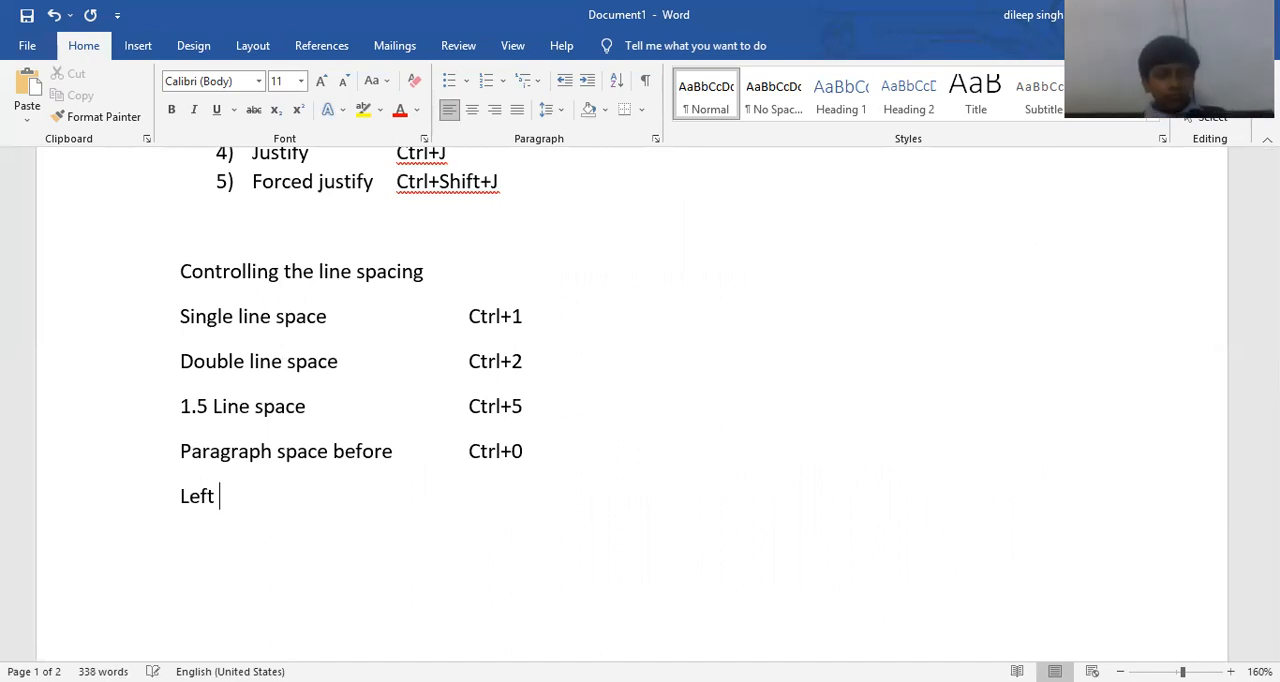
# Enter "Ctrl+M" in the shortcut column beside "Left Indent" and start a new line below.
pyautogui.press('Tab')
pyautogui.press('Tab')
pyautogui.press('Tab')
pyautogui.write('Ctrl+M')
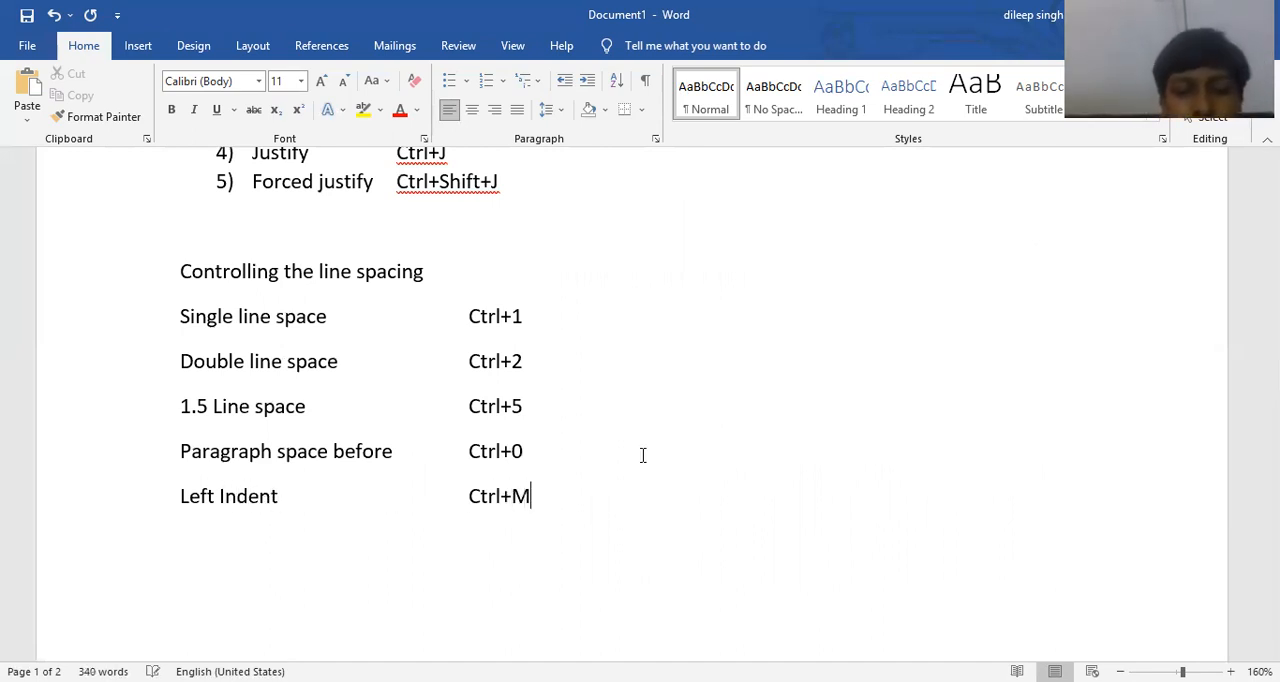
pyautogui.press('Return')
# Write "Remove Left Indent" on the empty line below the "Left Indent" entry.
pyautogui.write('R')
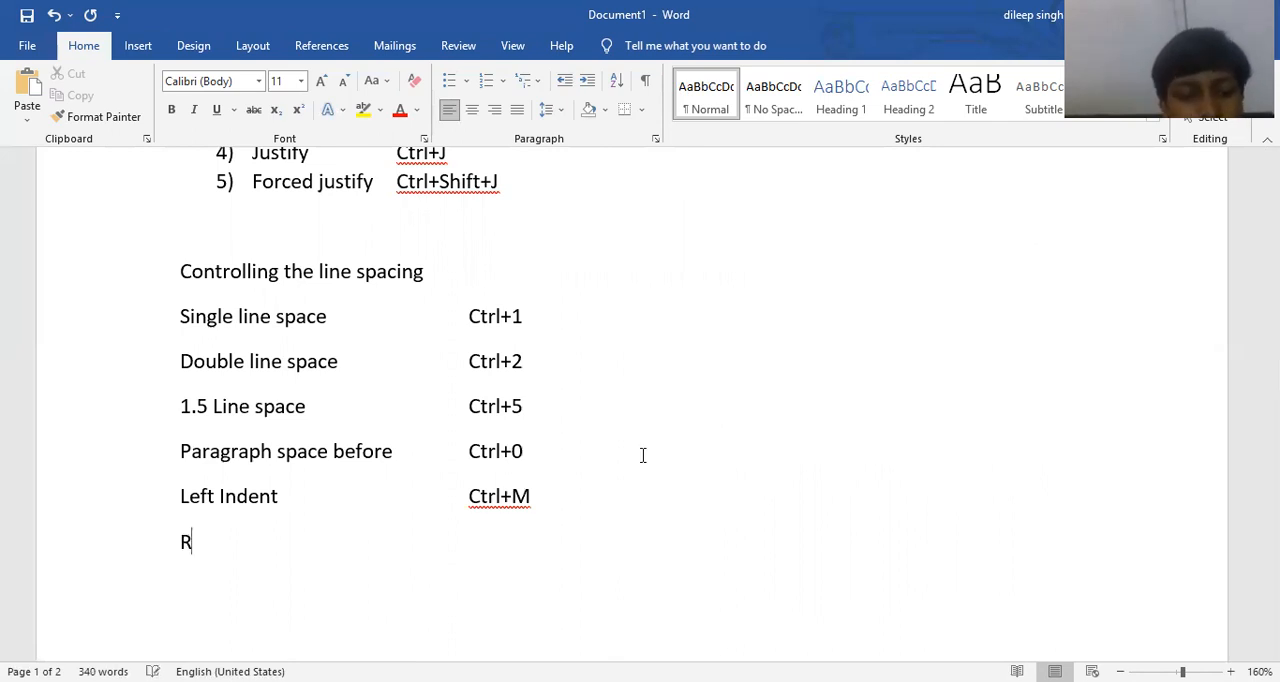
pyautogui.write('emove Le')
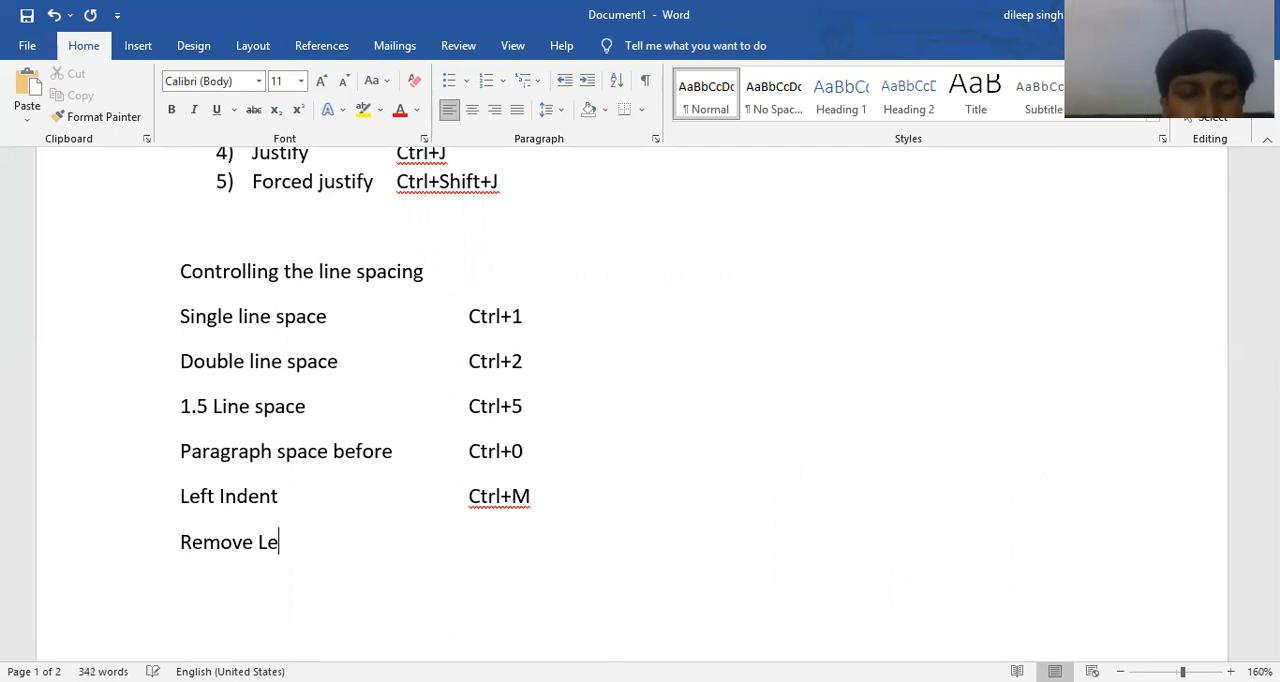
pyautogui.write('ft Indent')
# Enter "Ctrl+Shift+M" in the shortcut column beside "Remove Left Indent".
pyautogui.press('Tab')
pyautogui.press('Tab')
pyautogui.write('CTrl')
pyautogui.press('BackSpace')
pyautogui.press('BackSpace')
pyautogui.press('BackSpace')
pyautogui.write('trl+Shift+M')
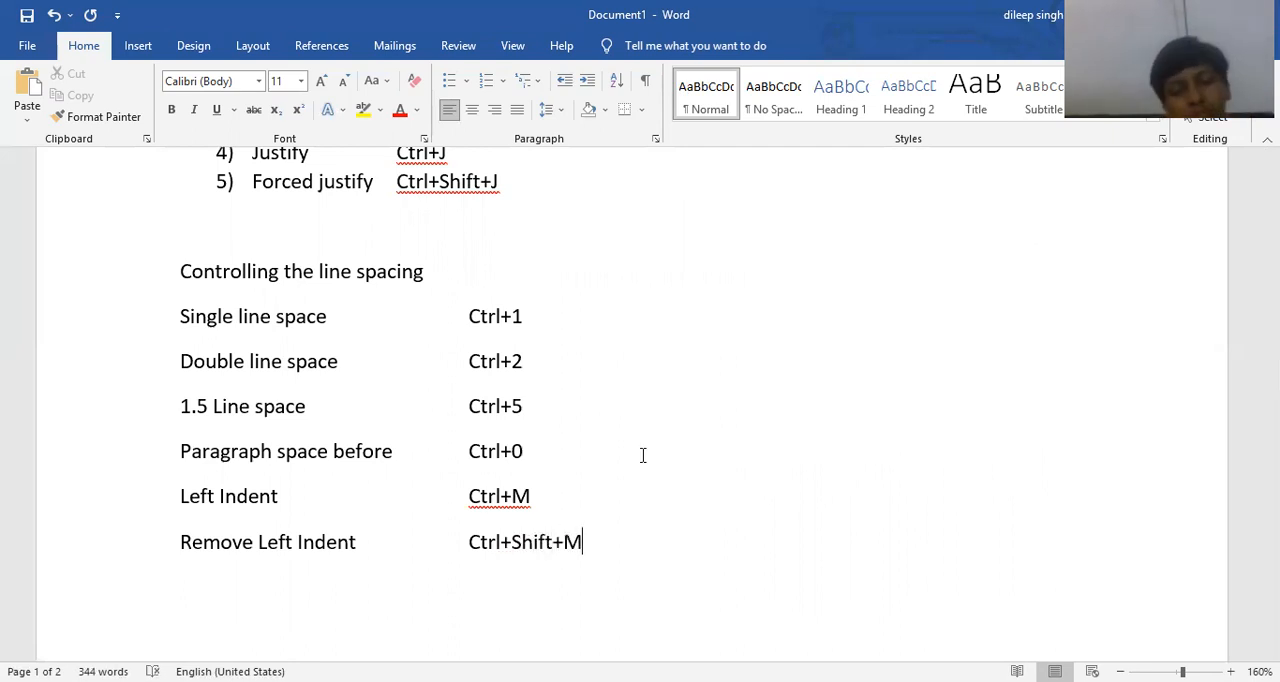
# Indent the paragraph beginning "Themes and styles" by three levels, and remove the indent again until it is back at the margin.
pyautogui.scroll(-8, 643, 455)
pyautogui.scroll(4, 489, 391)
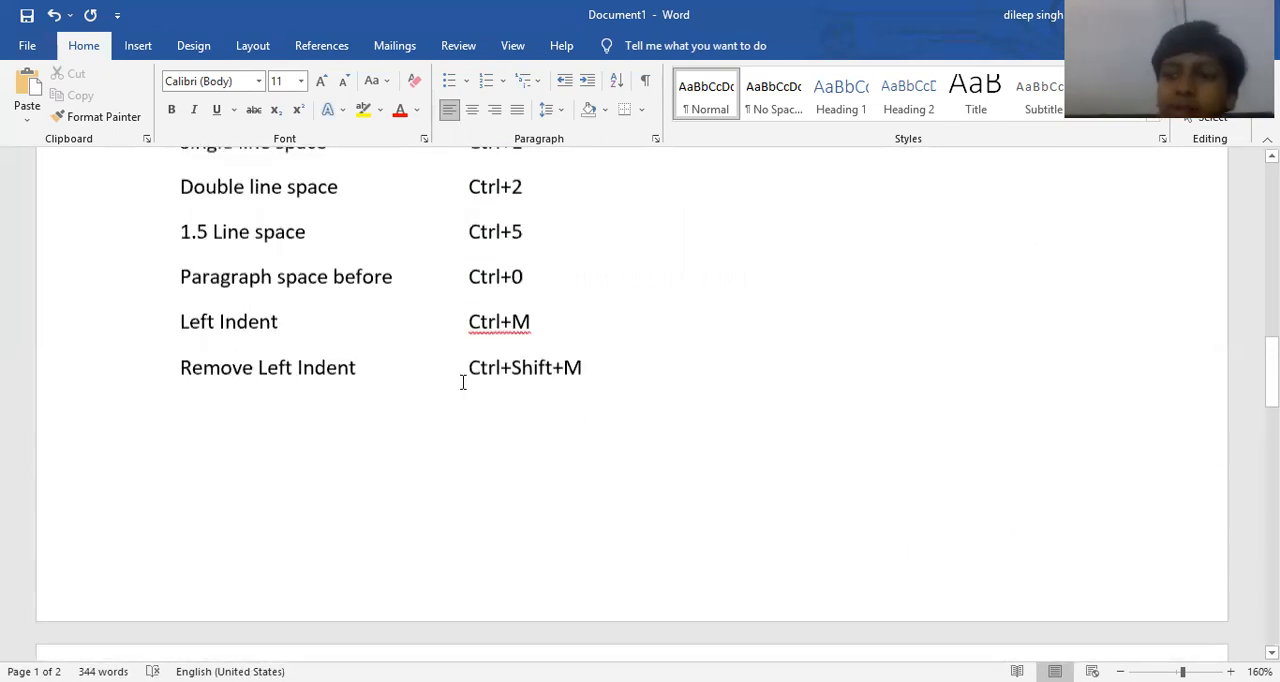
pyautogui.scroll(-8, 368, 381)
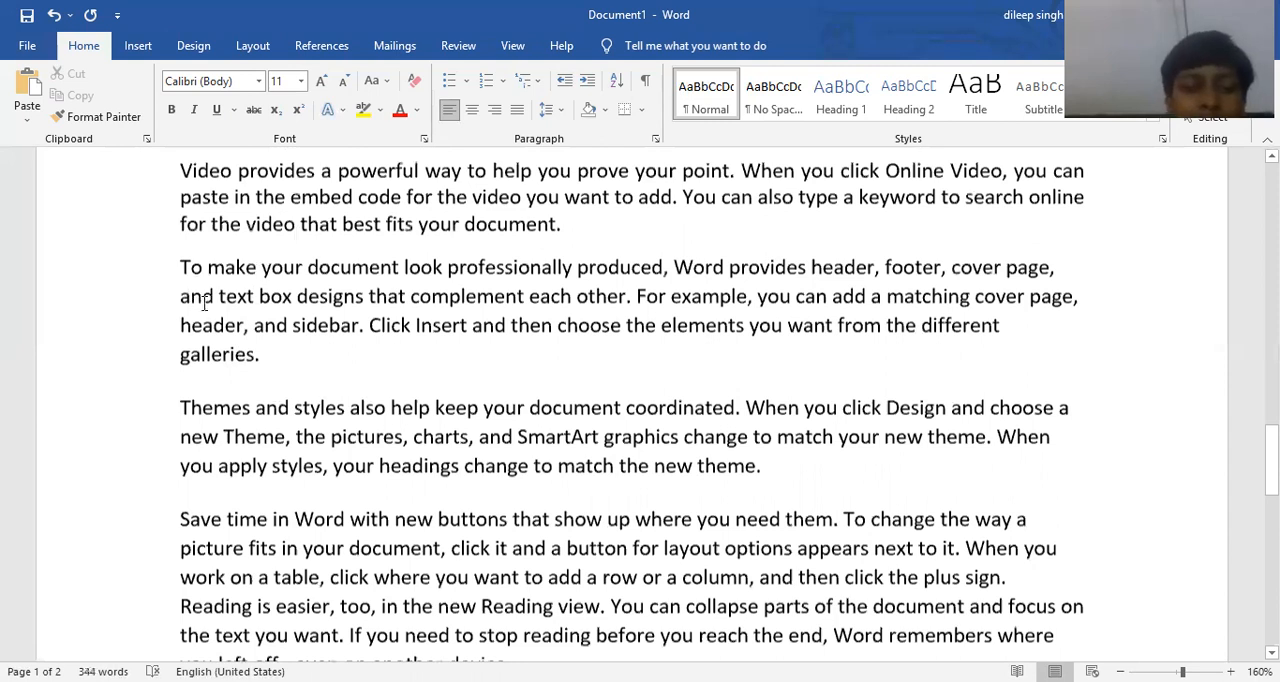
pyautogui.scroll(-3, 204, 304)
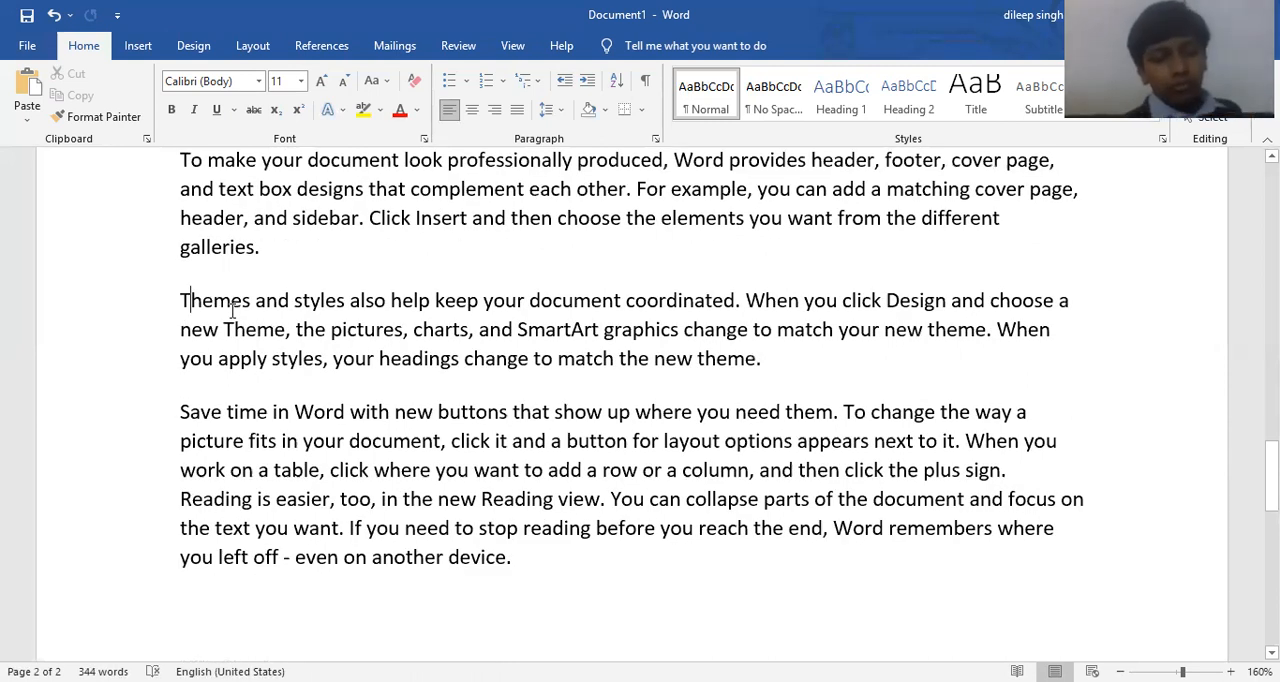
pyautogui.hotkey('ctrl', 'm')
pyautogui.hotkey('ctrl', 'm')
pyautogui.hotkey('ctrl', 'm')
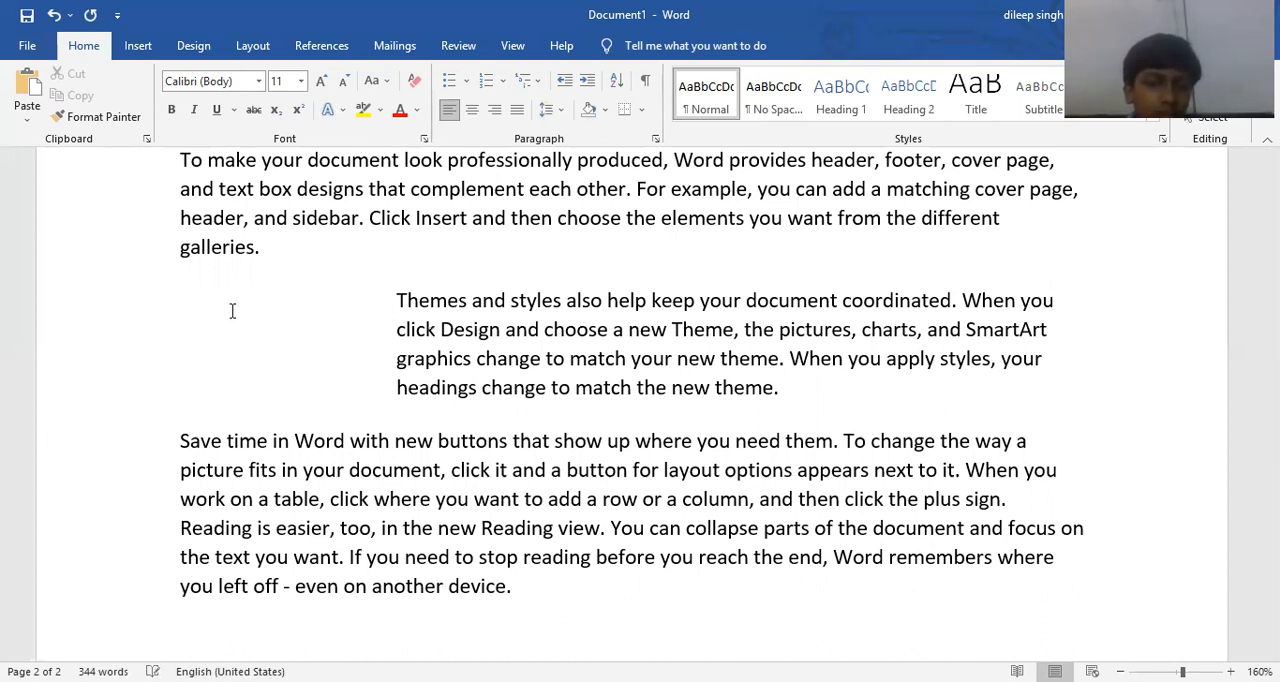
pyautogui.hotkey('ctrl', 'shift', 'm')
pyautogui.hotkey('ctrl', 'shift', 'm')
pyautogui.hotkey('ctrl', 'shift', 'm')
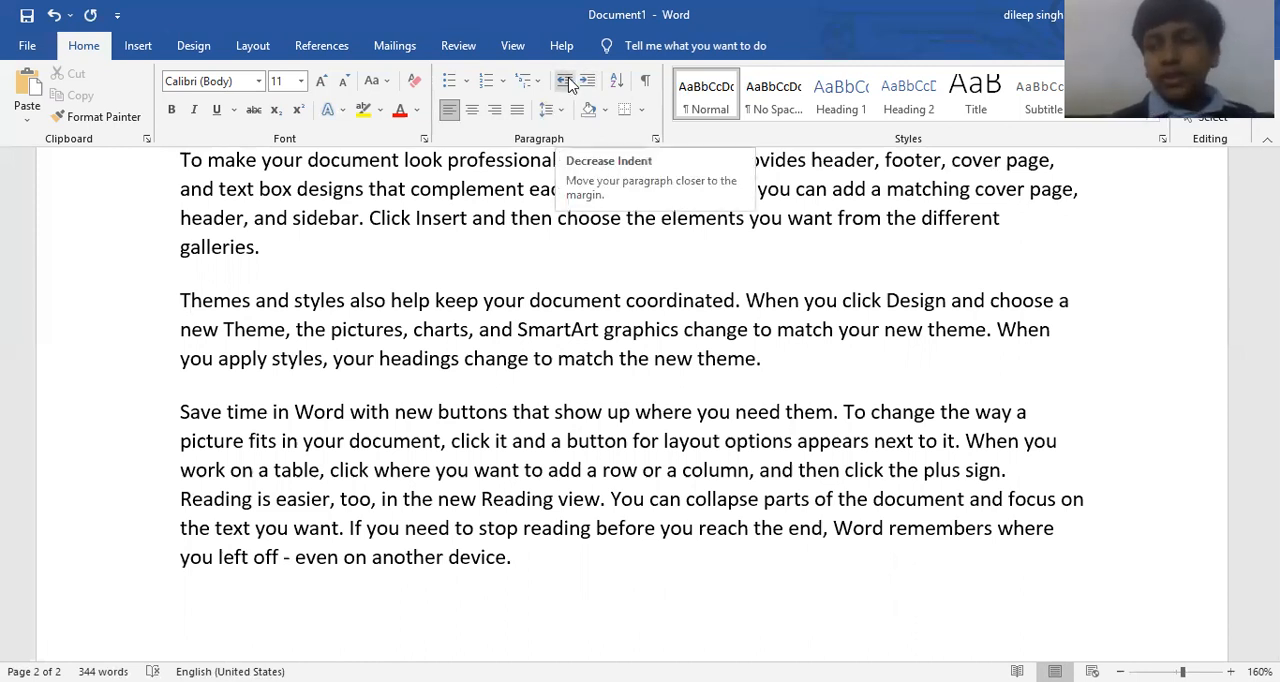
# Append "(increase indent)" to the "Left Indent" entry in the shortcut list.
pyautogui.scroll(3, 459, 335)
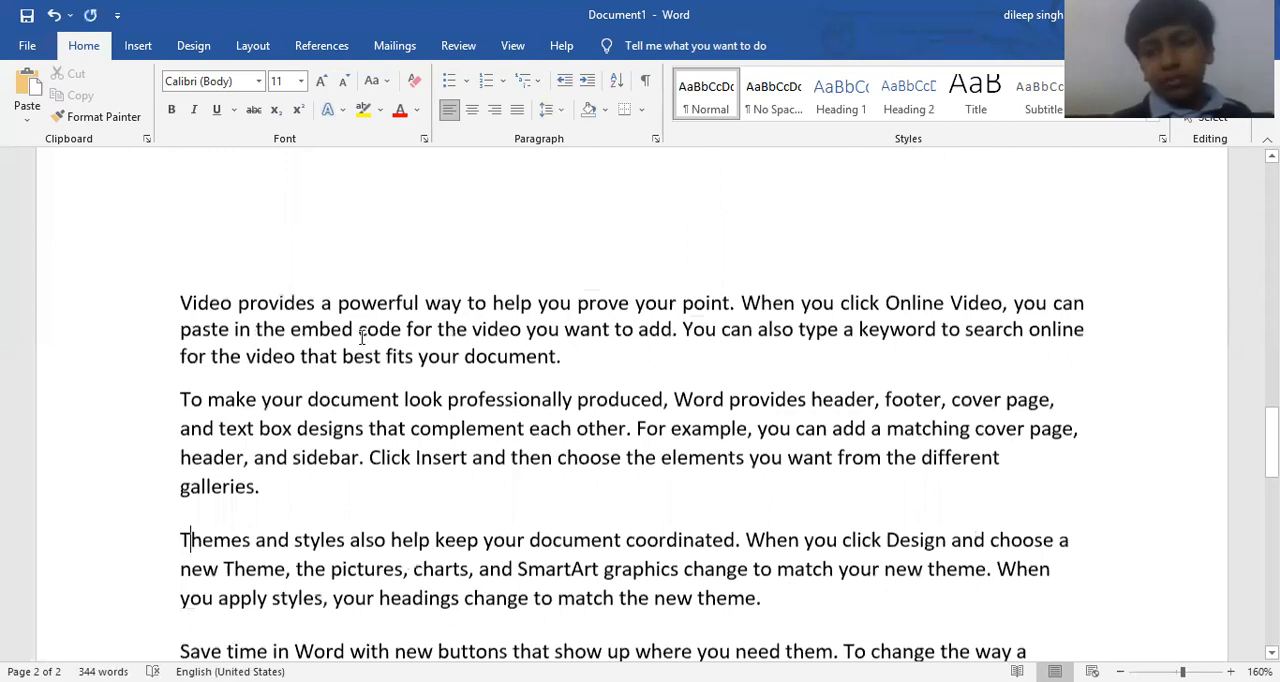
pyautogui.scroll(5, 209, 357)
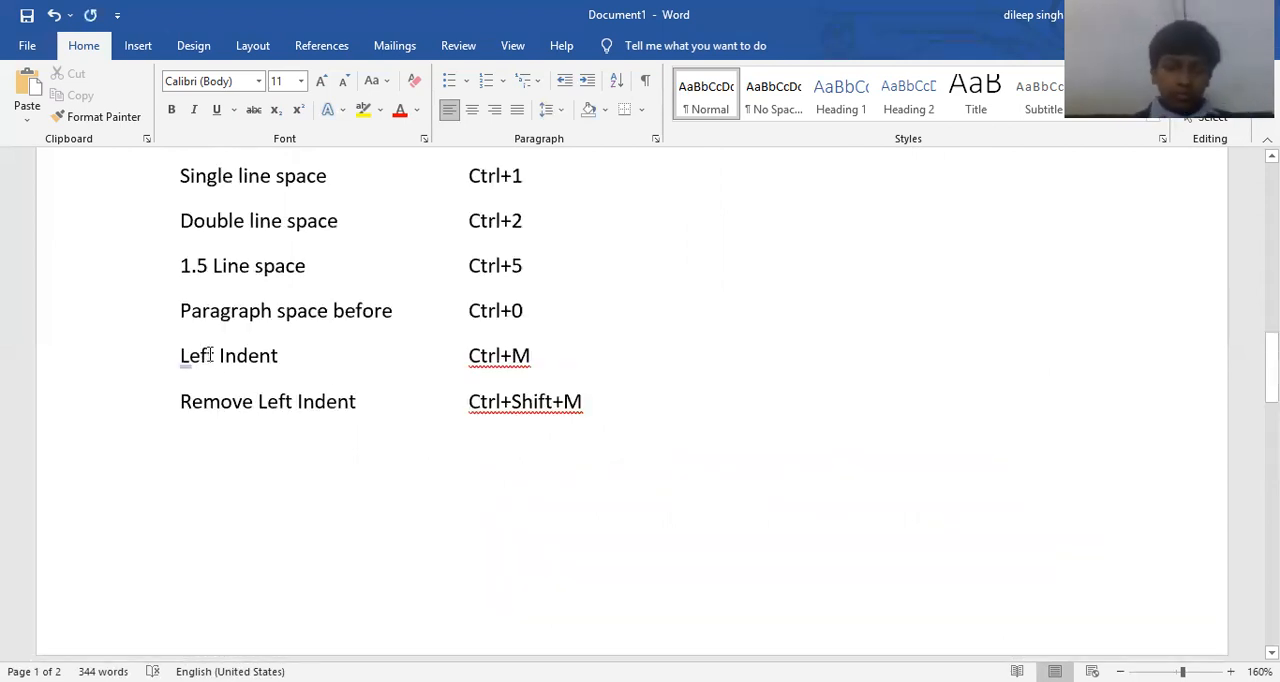
pyautogui.click(296, 348)
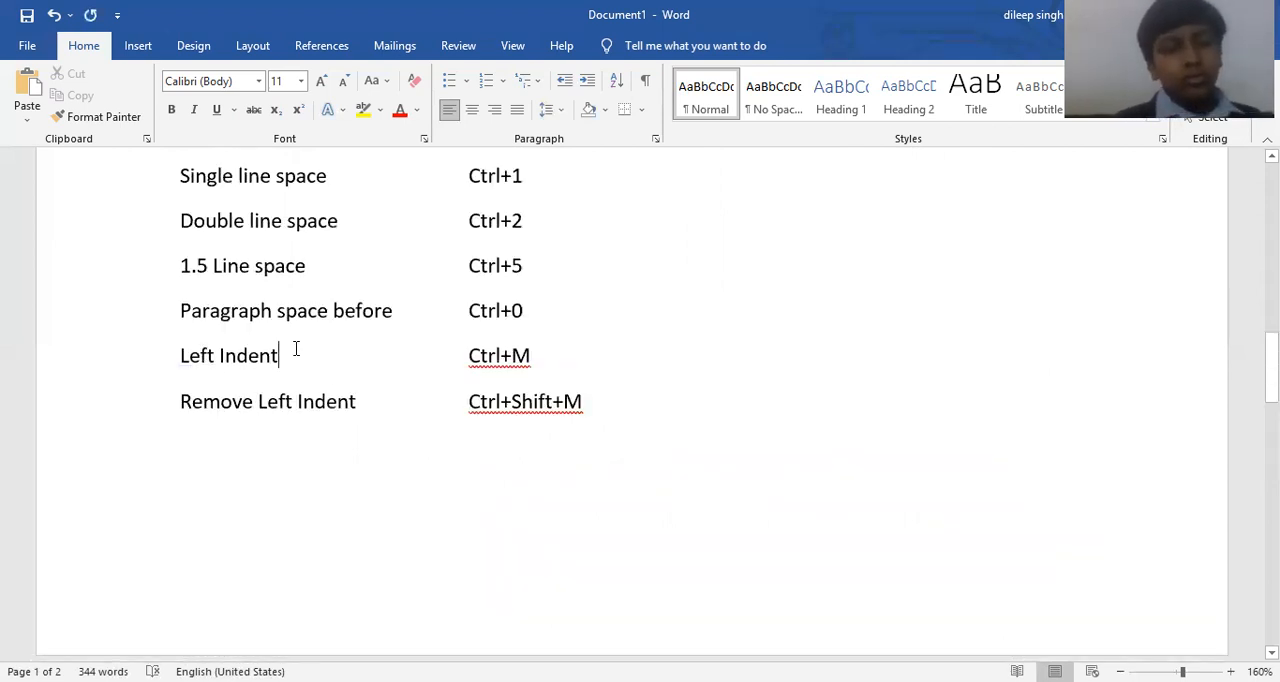
pyautogui.write('(increase in')
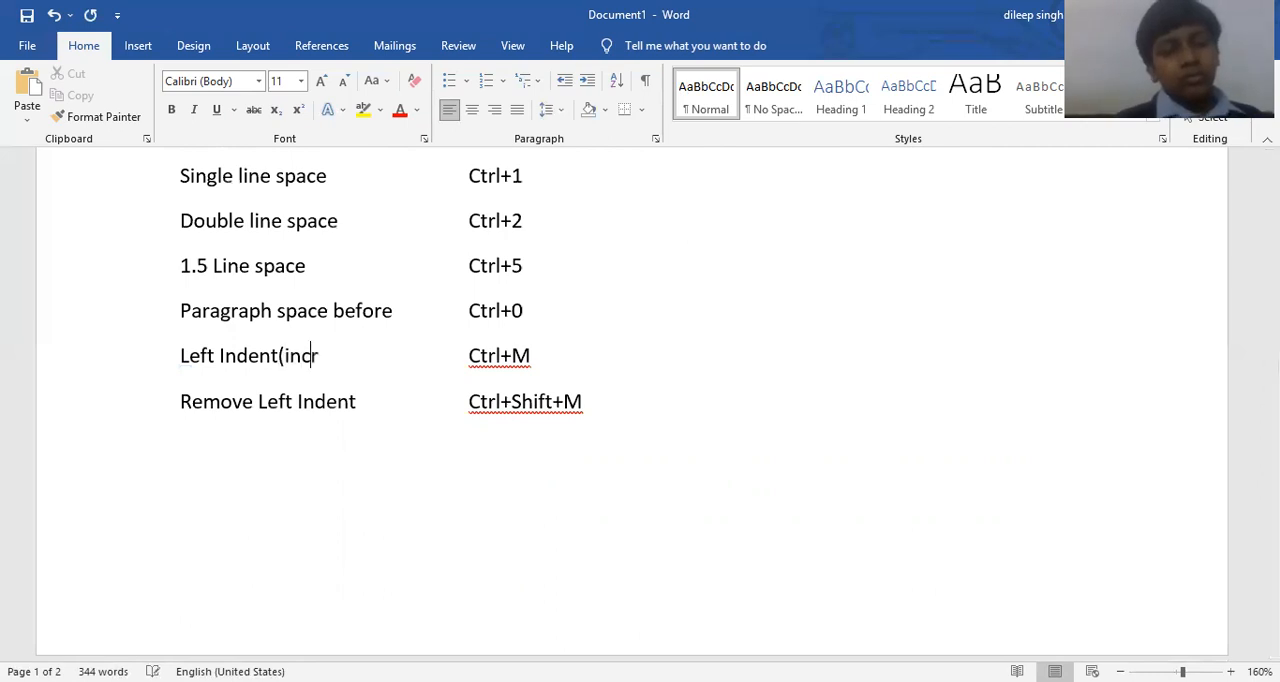
pyautogui.write('te')
pyautogui.press('BackSpace')
pyautogui.press('BackSpace')
pyautogui.write('dent()')
pyautogui.press('BackSpace')
pyautogui.press('BackSpace')
pyautogui.write(')')
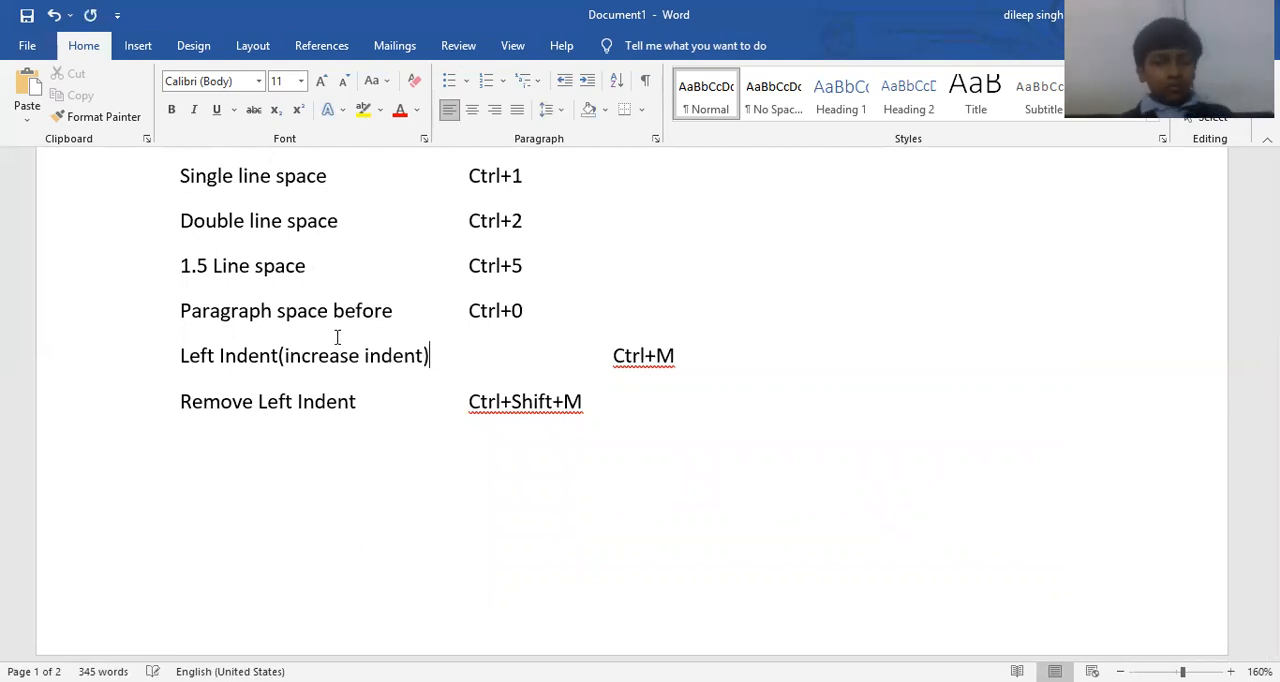
# Append "(Decrease Indent)" to the "Remove Left Indent" entry, and insert a space before the opening parenthesis in both indent entries.
pyautogui.click(362, 398)
pyautogui.write('(Decrease Indent')
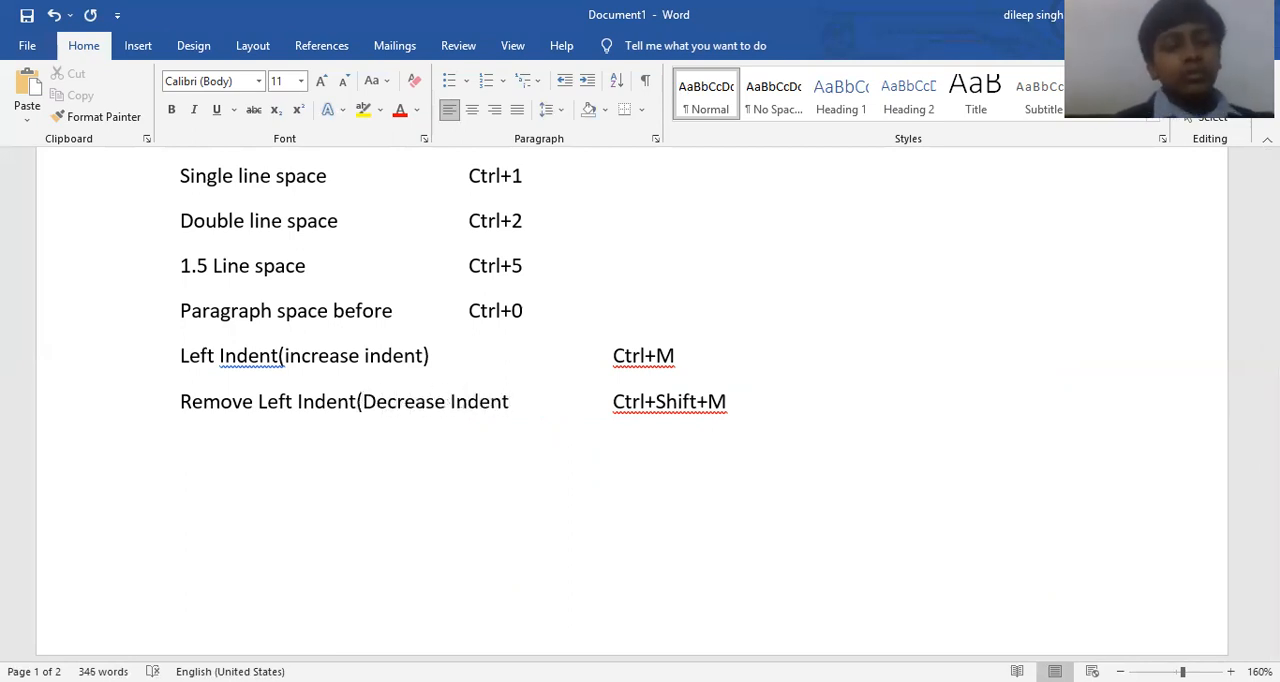
pyautogui.write(')')
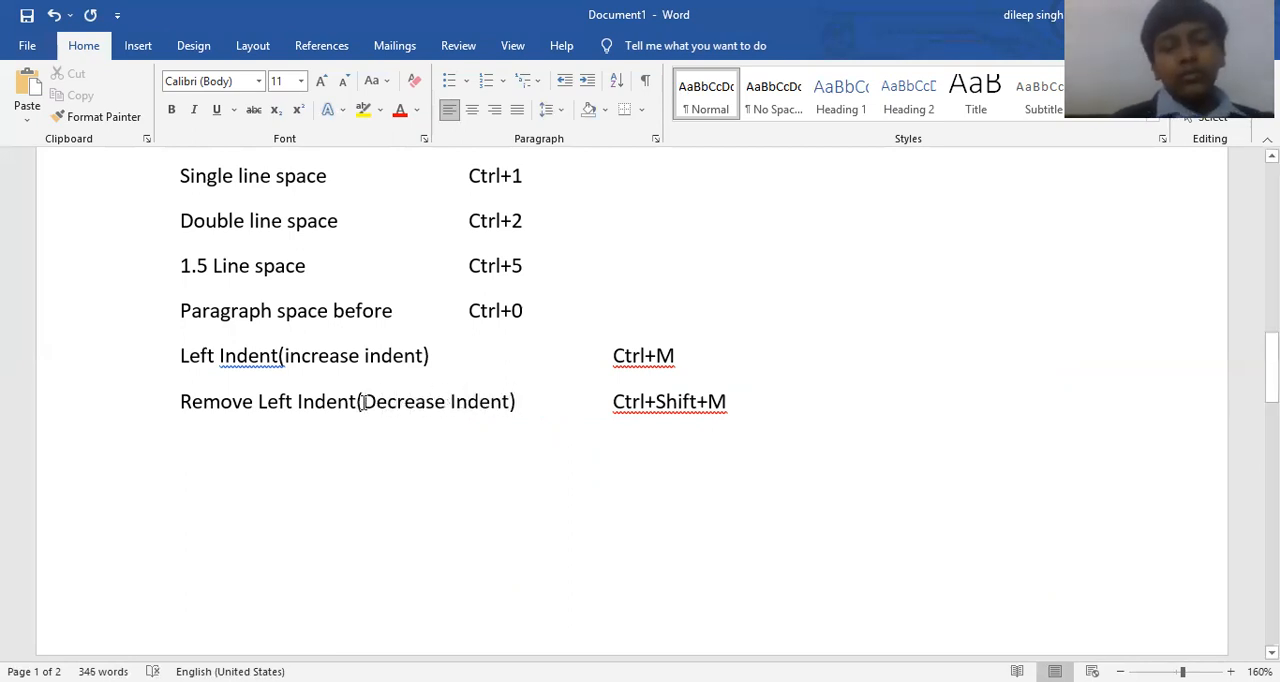
pyautogui.click(280, 356)
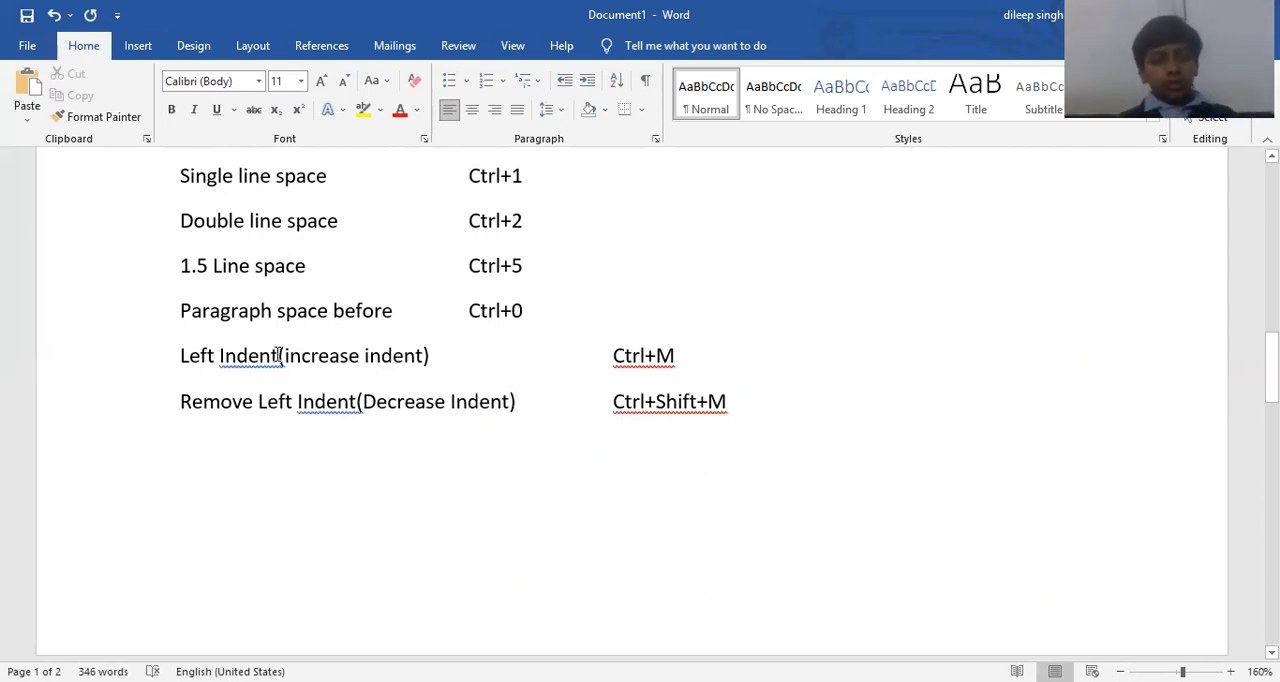
pyautogui.click(357, 401)
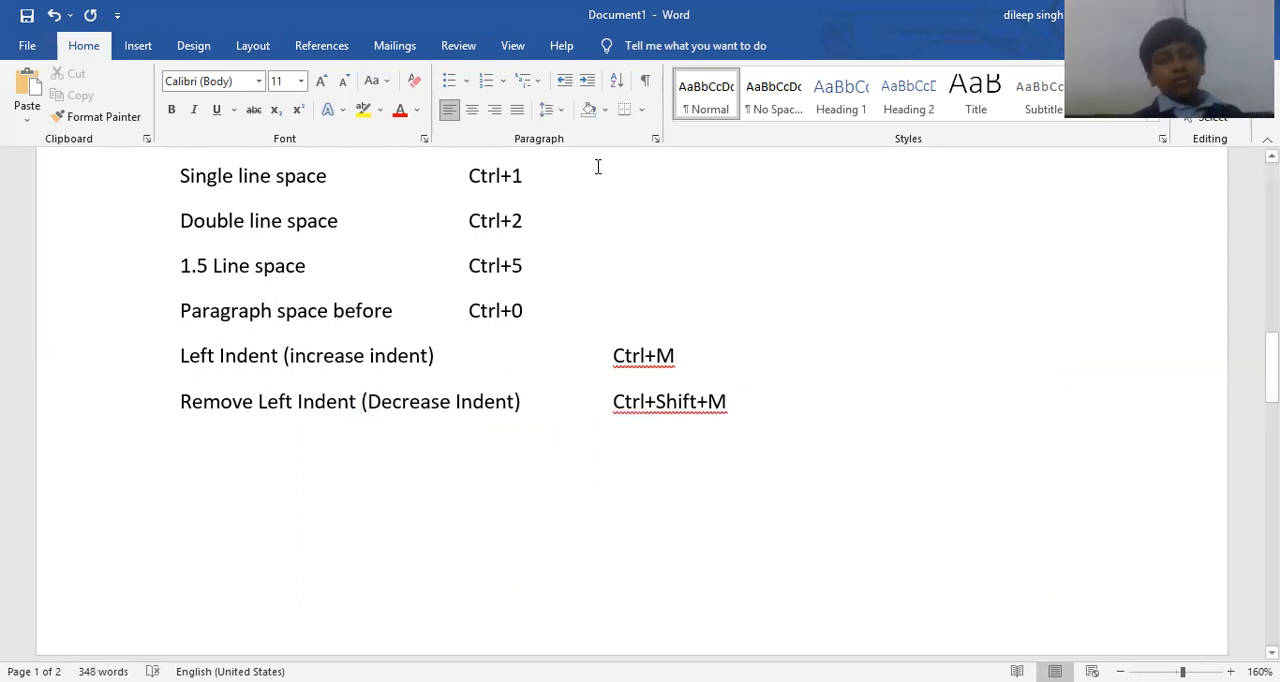
# Add a line reading "Chapter 1" directly above the paragraph beginning "Themes and styles".
pyautogui.scroll(5, 597, 269)
pyautogui.scroll(-4, 600, 269)
pyautogui.scroll(-10, 461, 345)
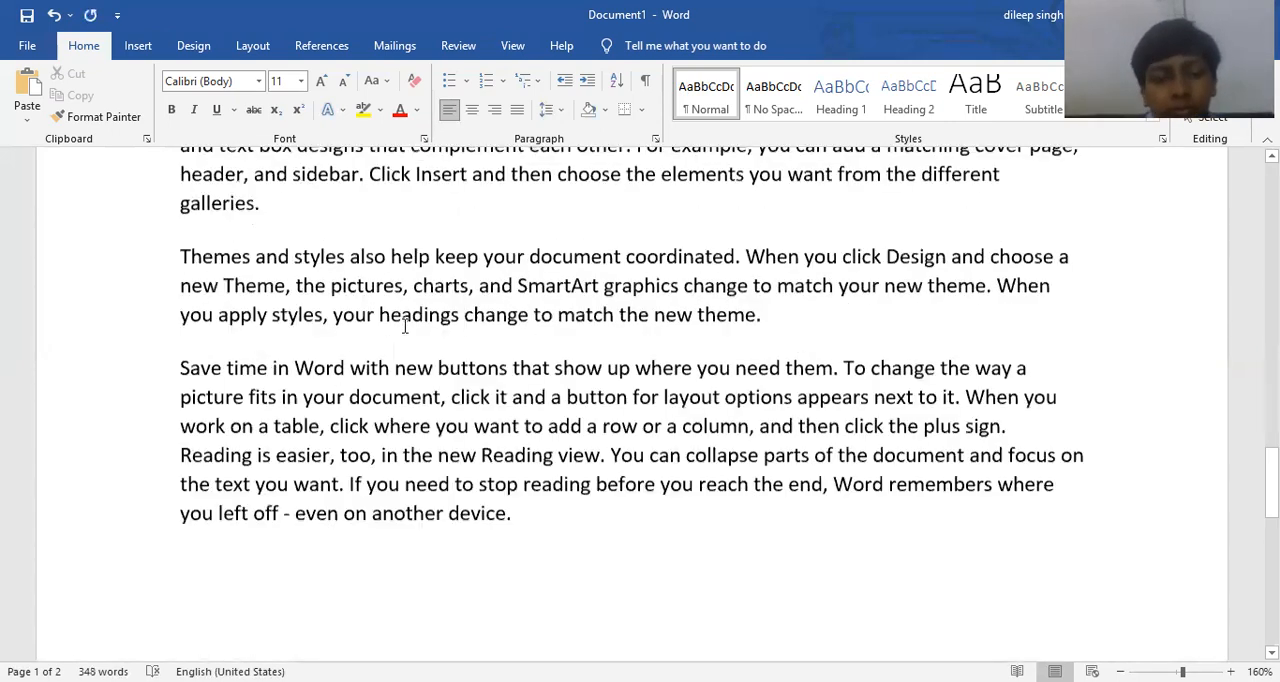
pyautogui.scroll(1, 288, 262)
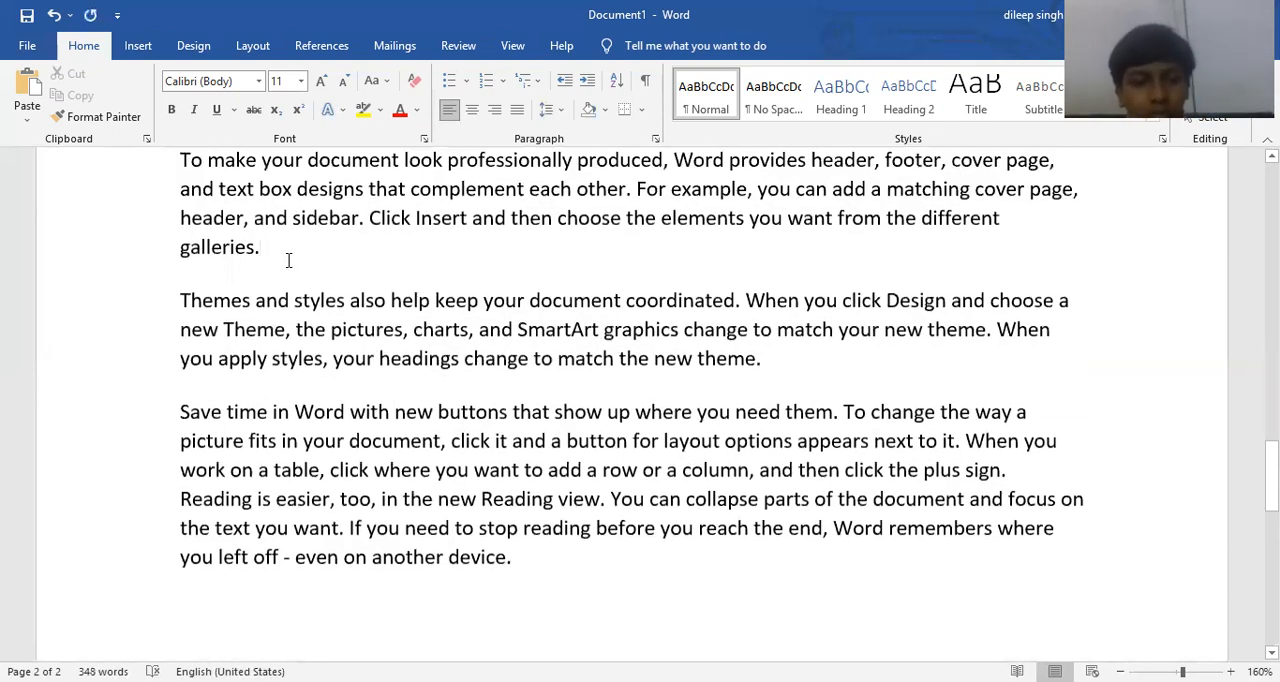
pyautogui.click(288, 260)
pyautogui.press('Return')
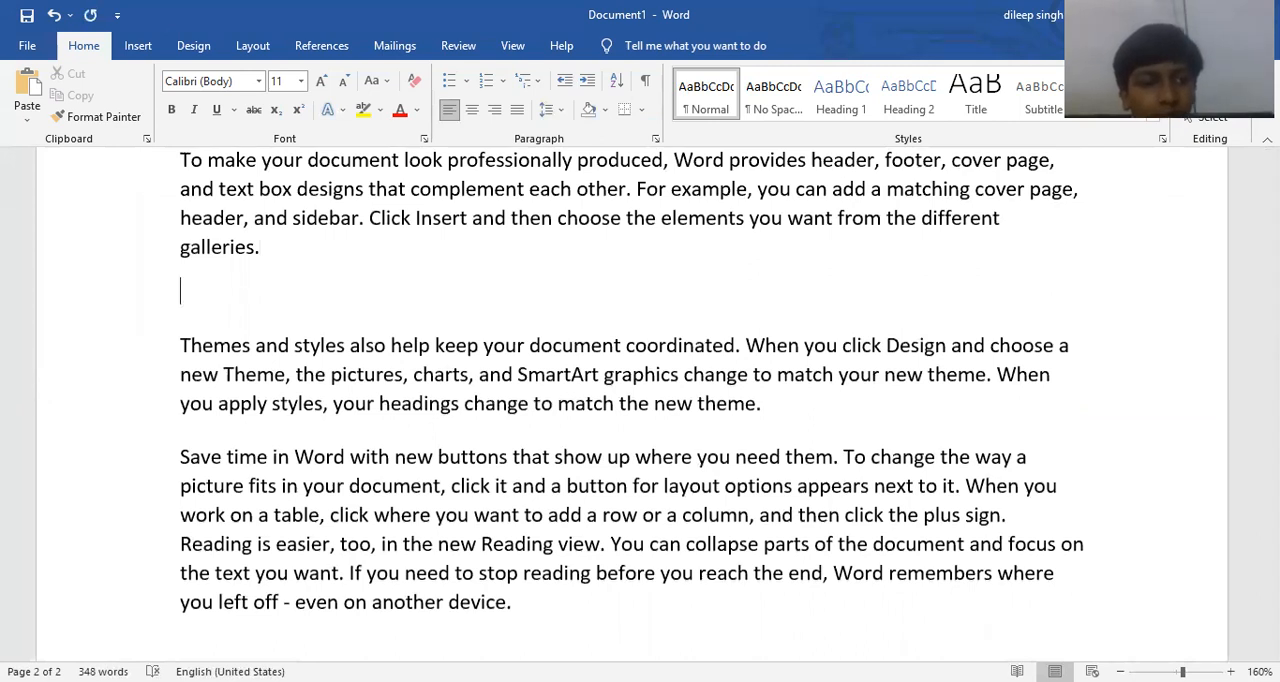
pyautogui.write('Chapter ')
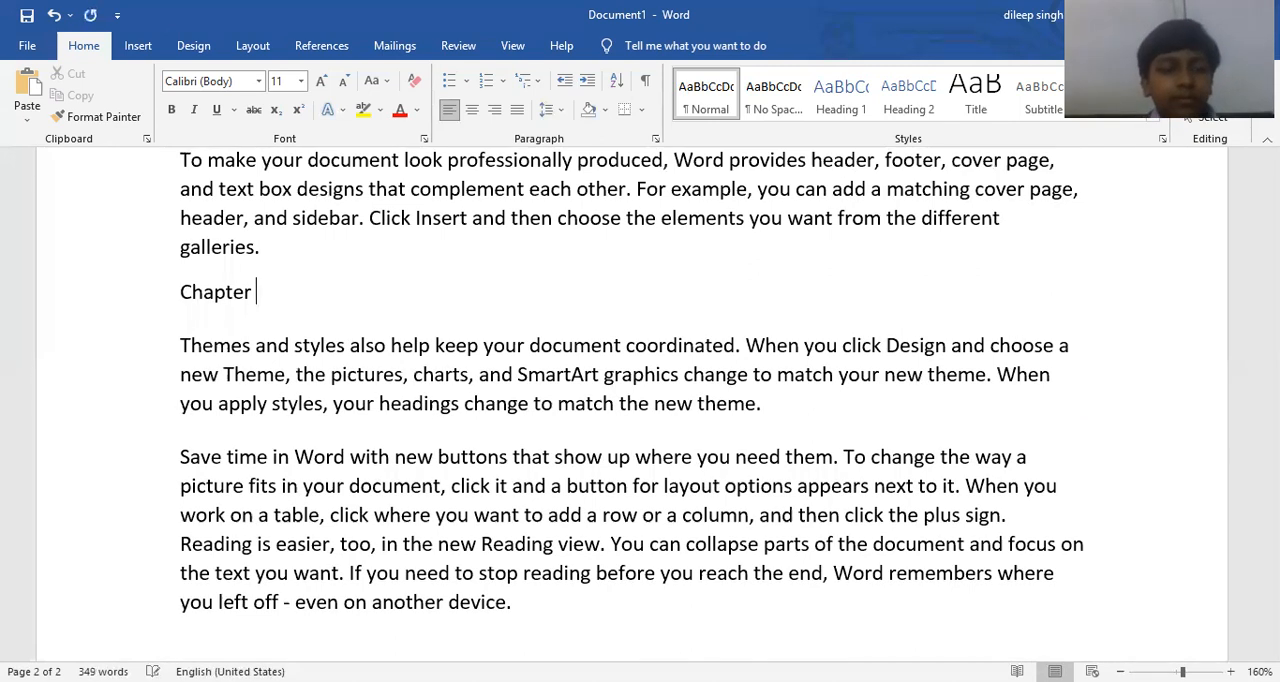
pyautogui.write('1')
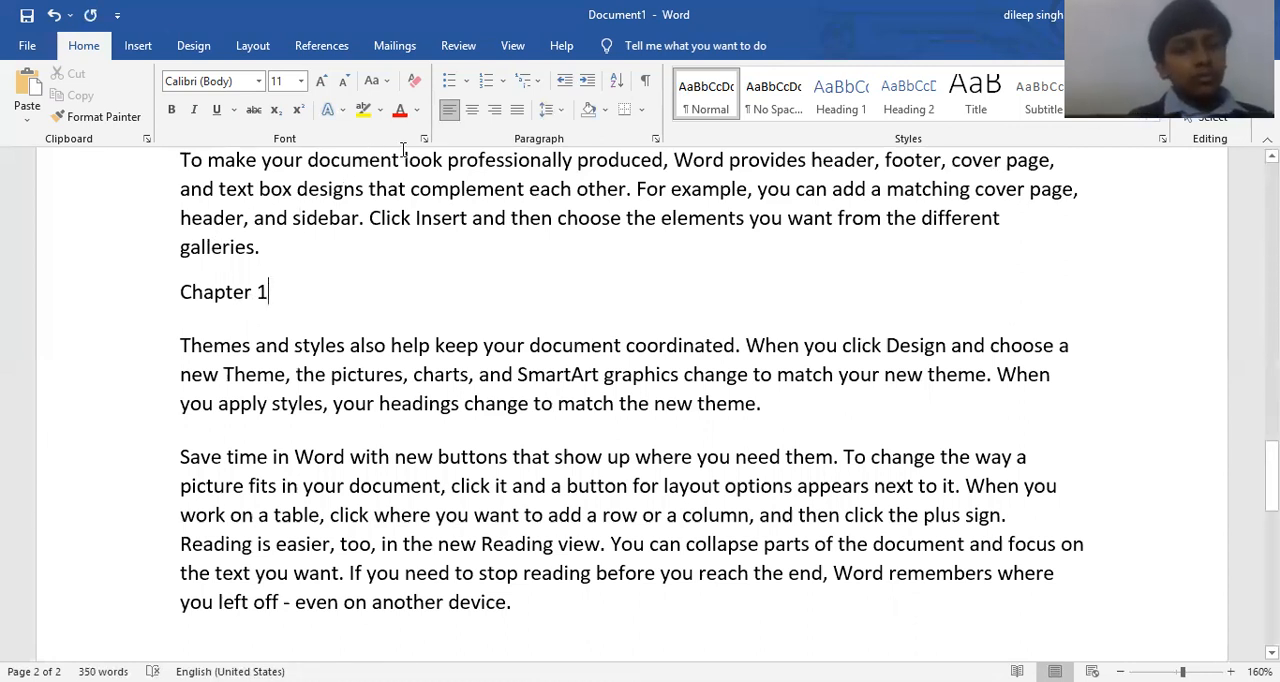
# Apply All Borders to the "Chapter 1" line and shade it with the gold theme colour.
pyautogui.click(643, 110)
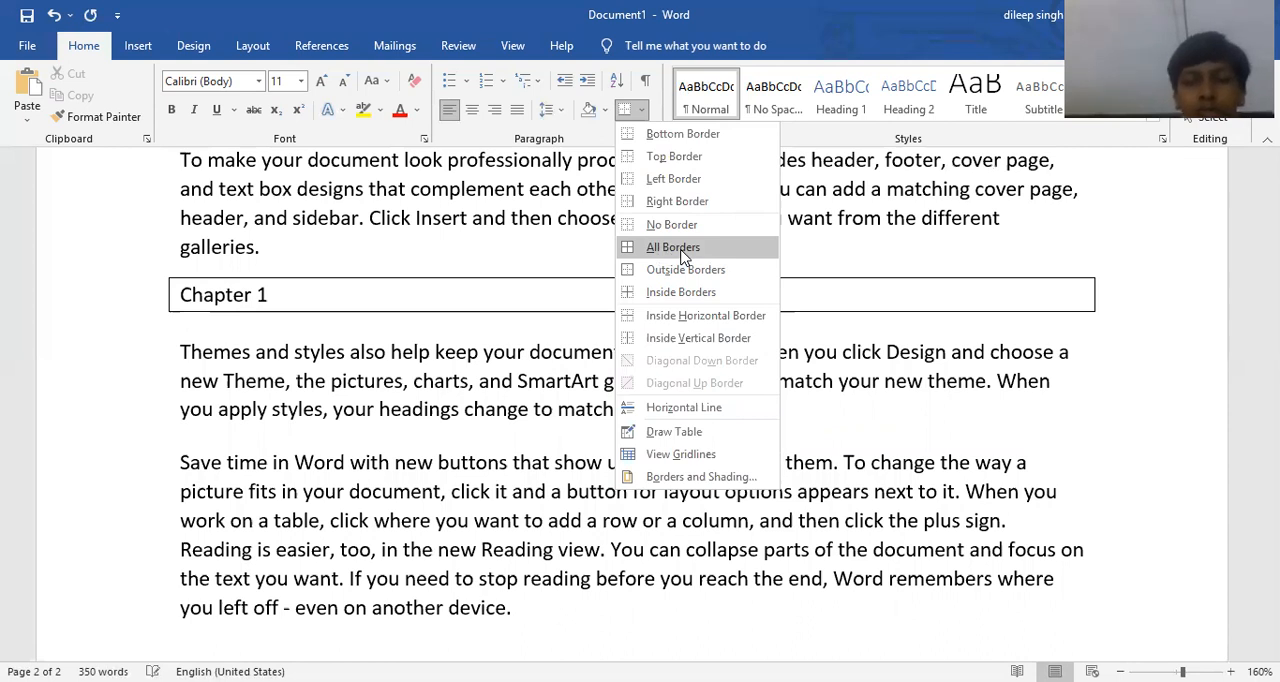
pyautogui.click(684, 257)
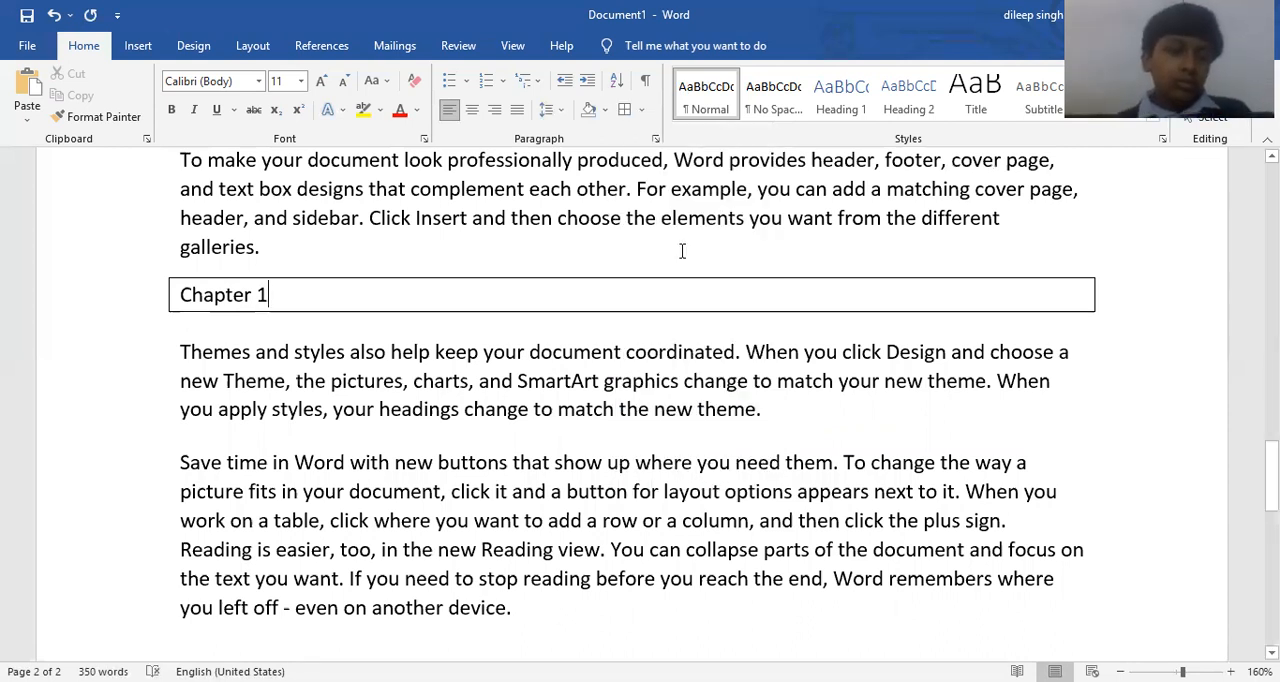
pyautogui.scroll(2, 682, 250)
pyautogui.scroll(-2, 300, 280)
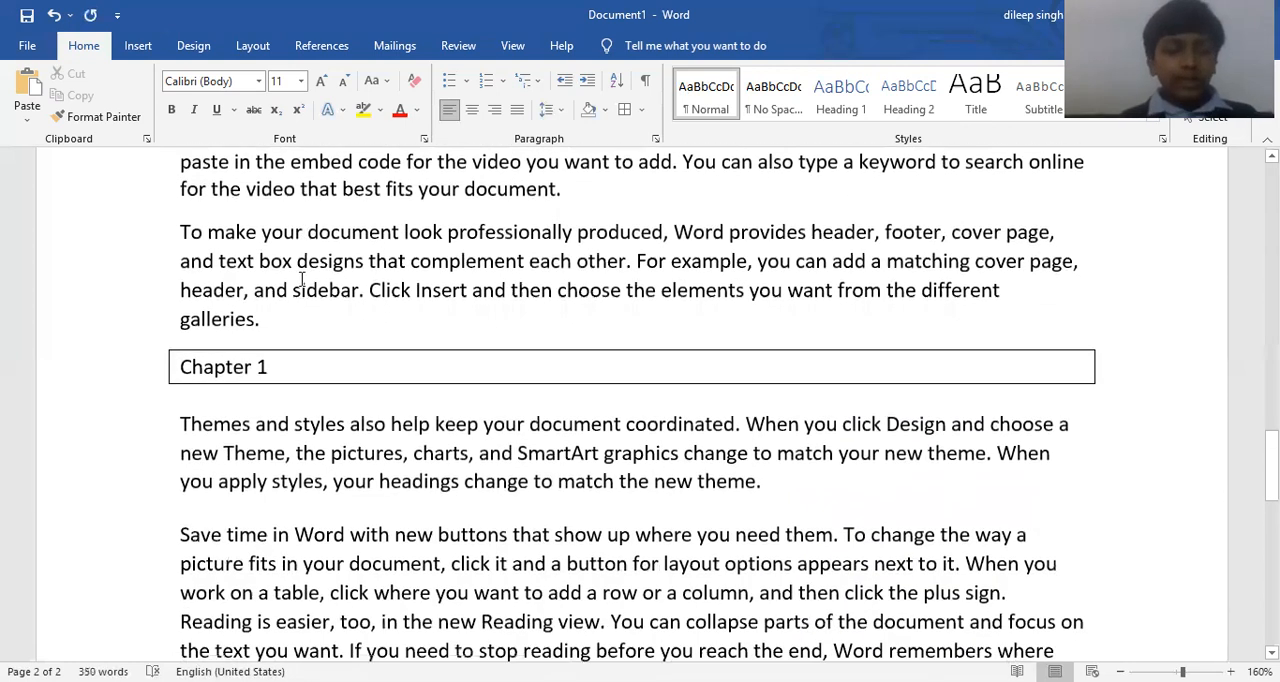
pyautogui.scroll(1, 300, 320)
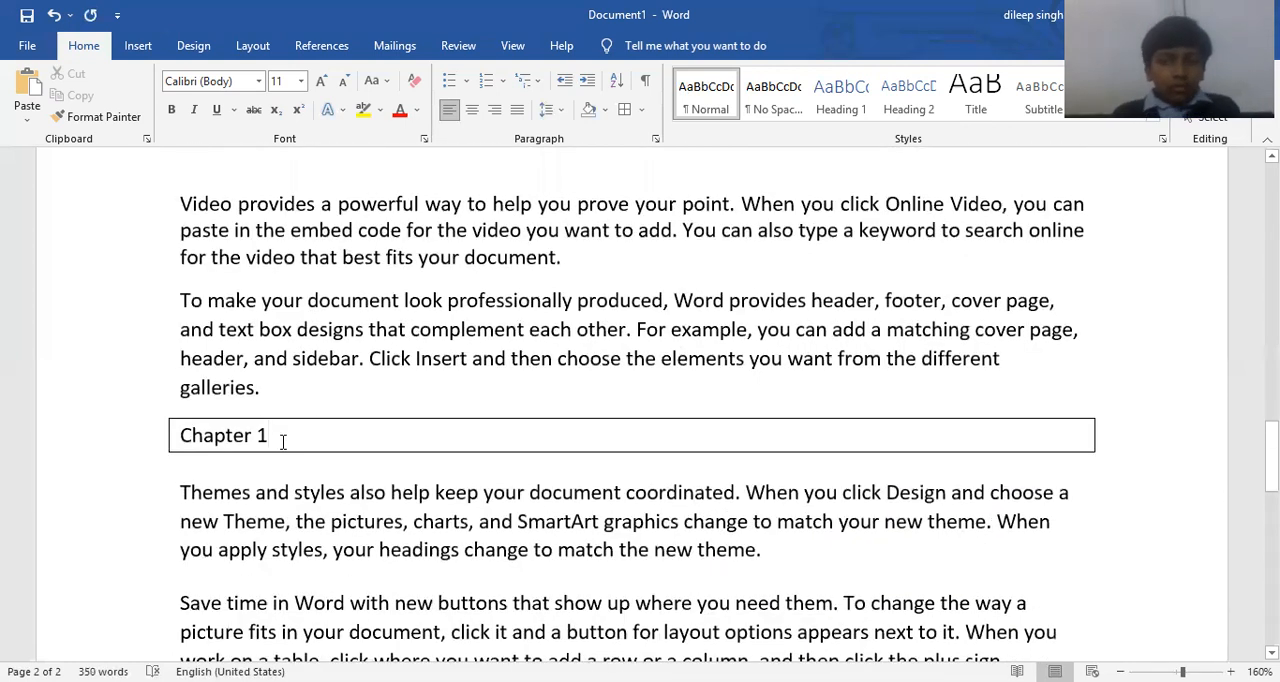
pyautogui.click(603, 115)
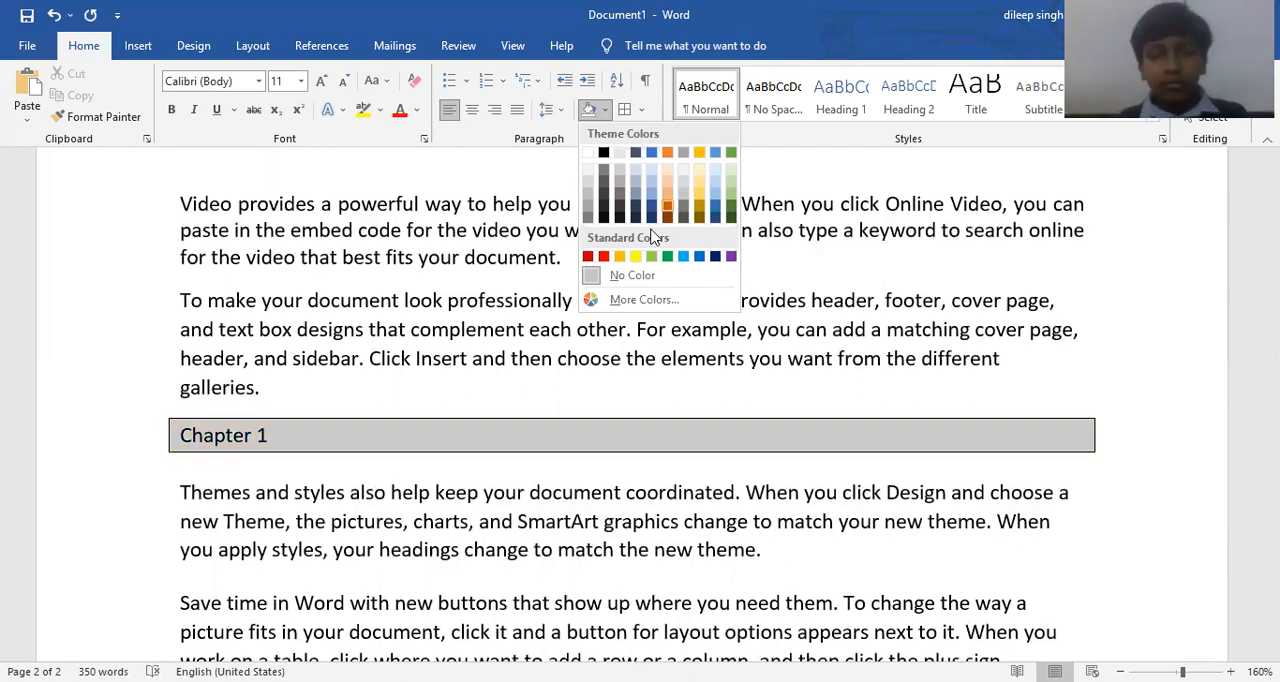
pyautogui.click(700, 154)
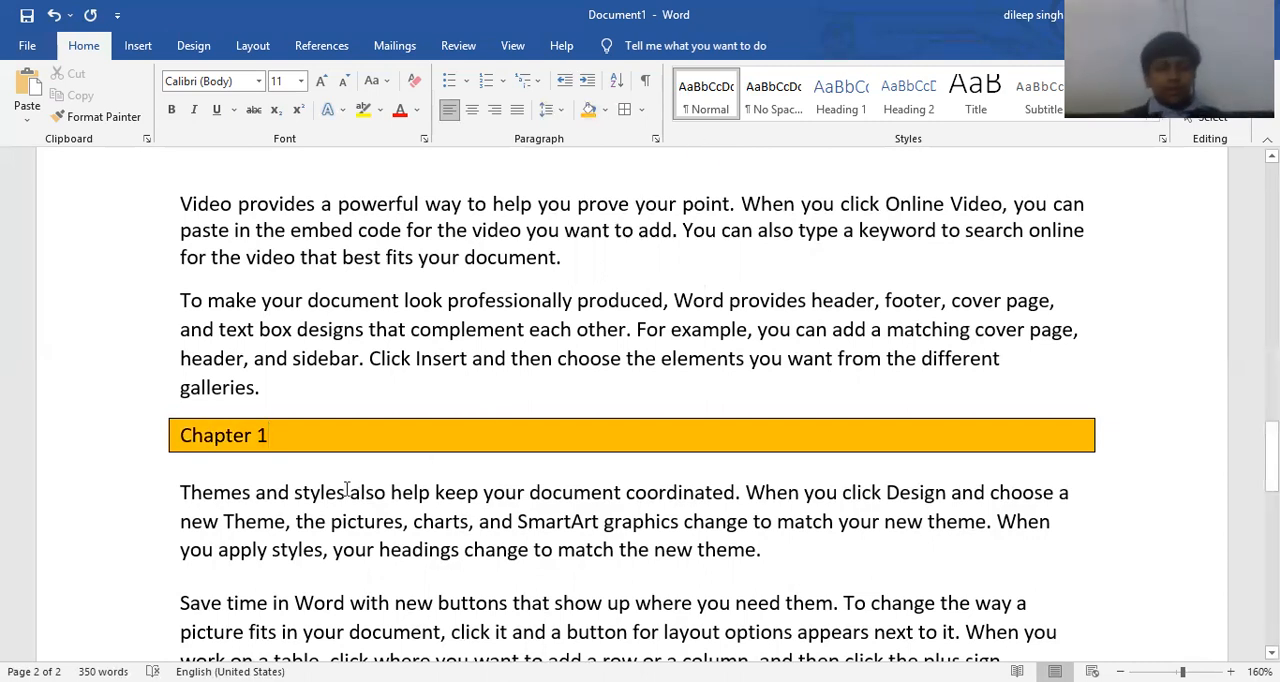
# Add a line reading "Chapter 2" between the "Themes and styles" and "Save time in Word" paragraphs.
pyautogui.scroll(-1, 317, 462)
pyautogui.scroll(-3, 317, 462)
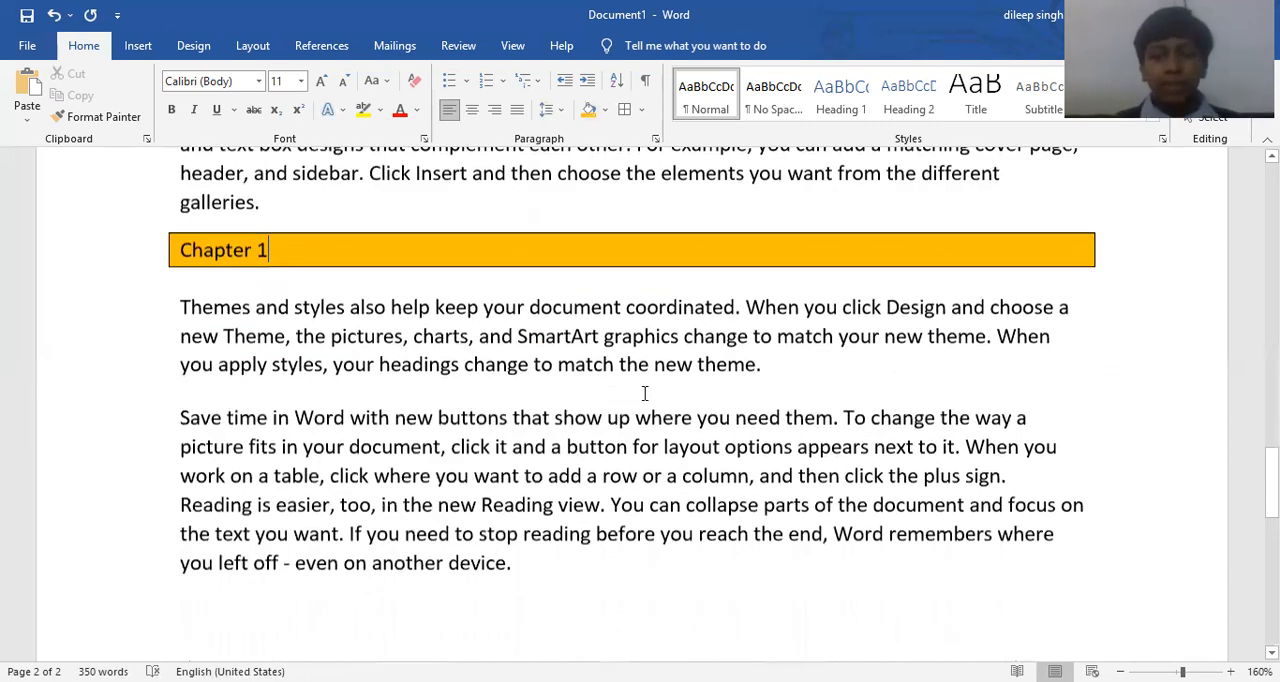
pyautogui.click(779, 350)
pyautogui.press('Return')
pyautogui.write('Chapter 2')
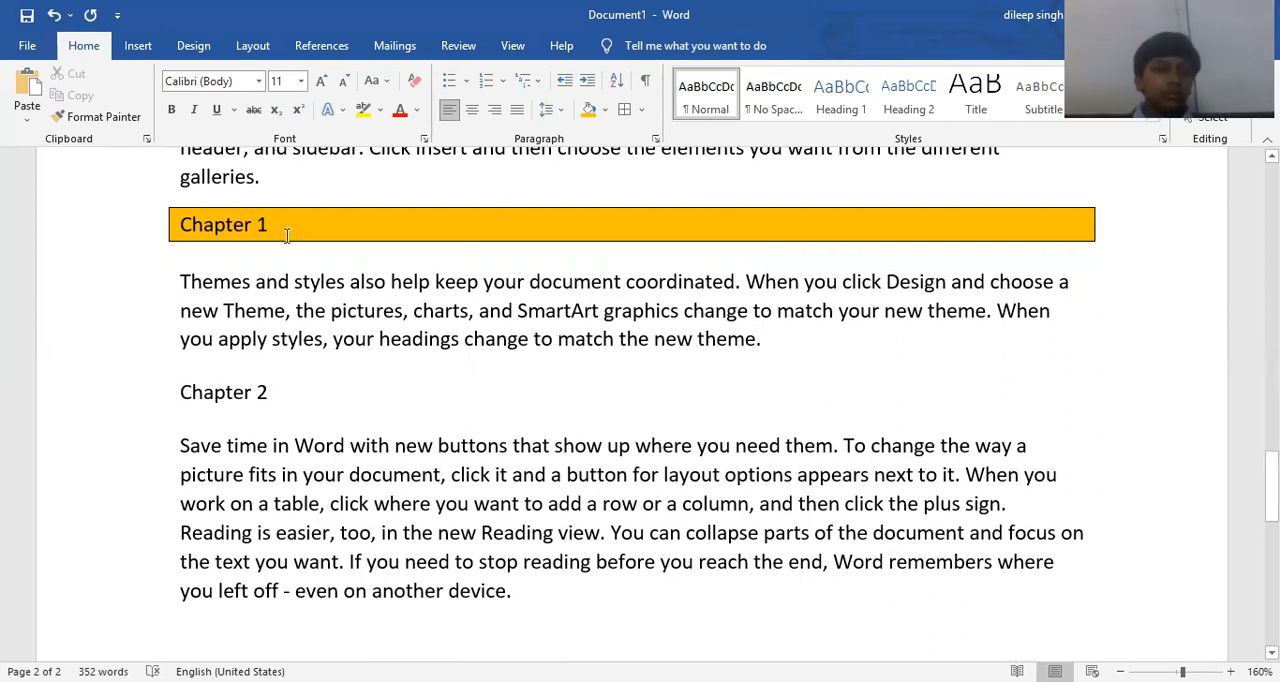
# Apply All Borders to the "Chapter 2" line and shade it with the gold theme colour.
pyautogui.click(214, 391)
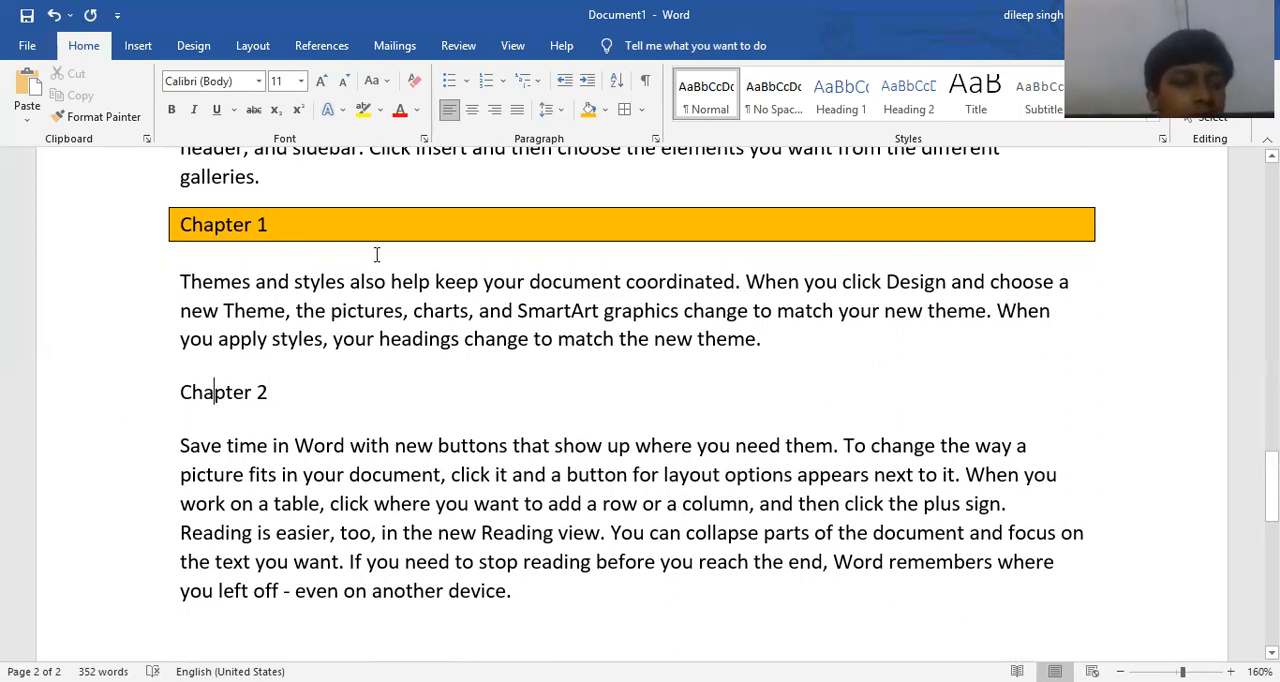
pyautogui.click(648, 112)
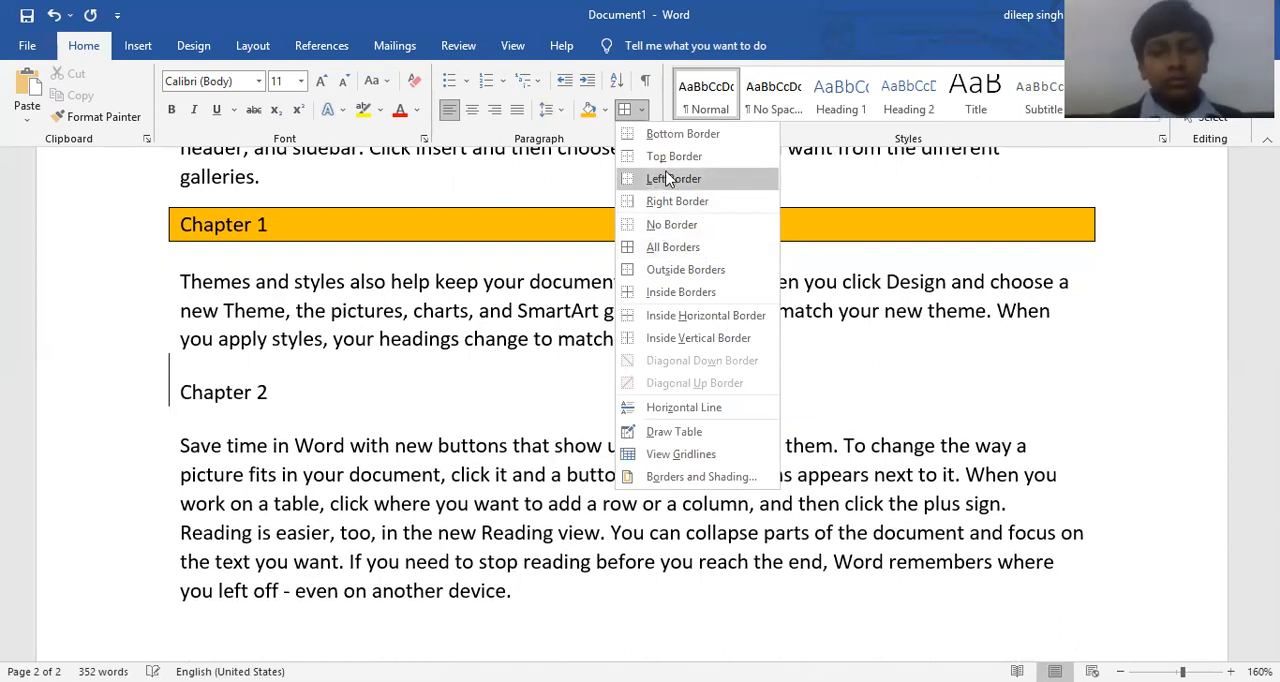
pyautogui.click(670, 257)
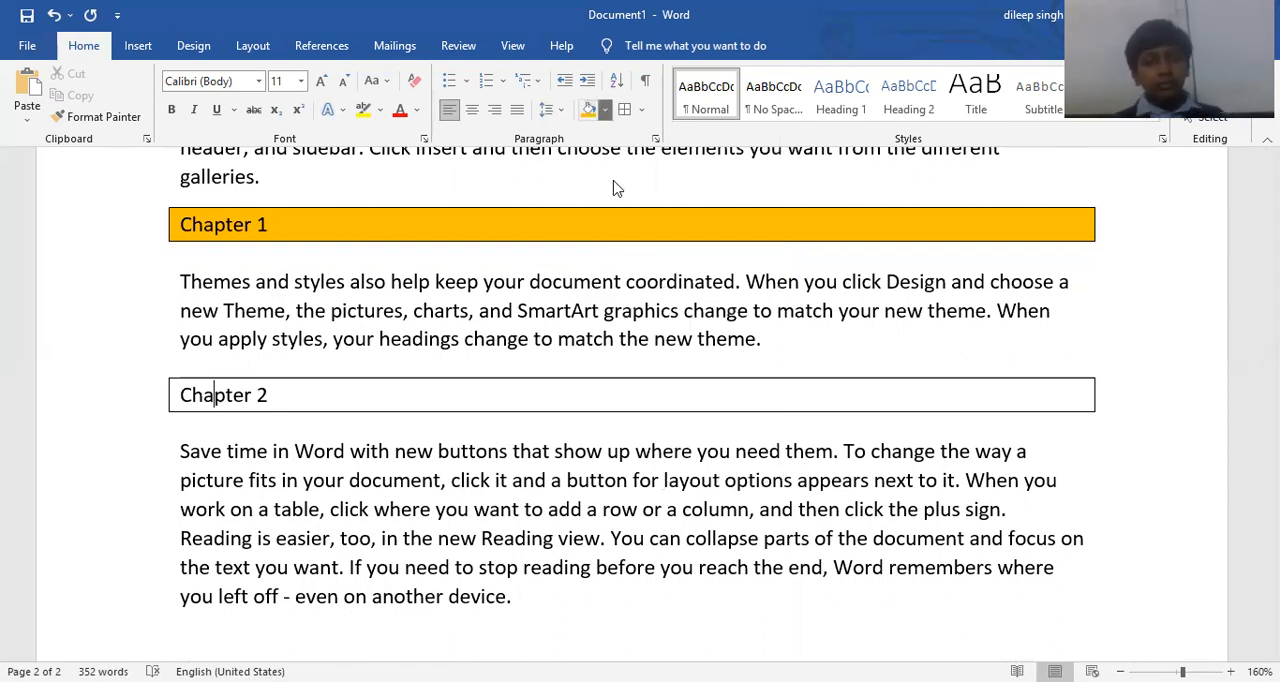
pyautogui.click(605, 109)
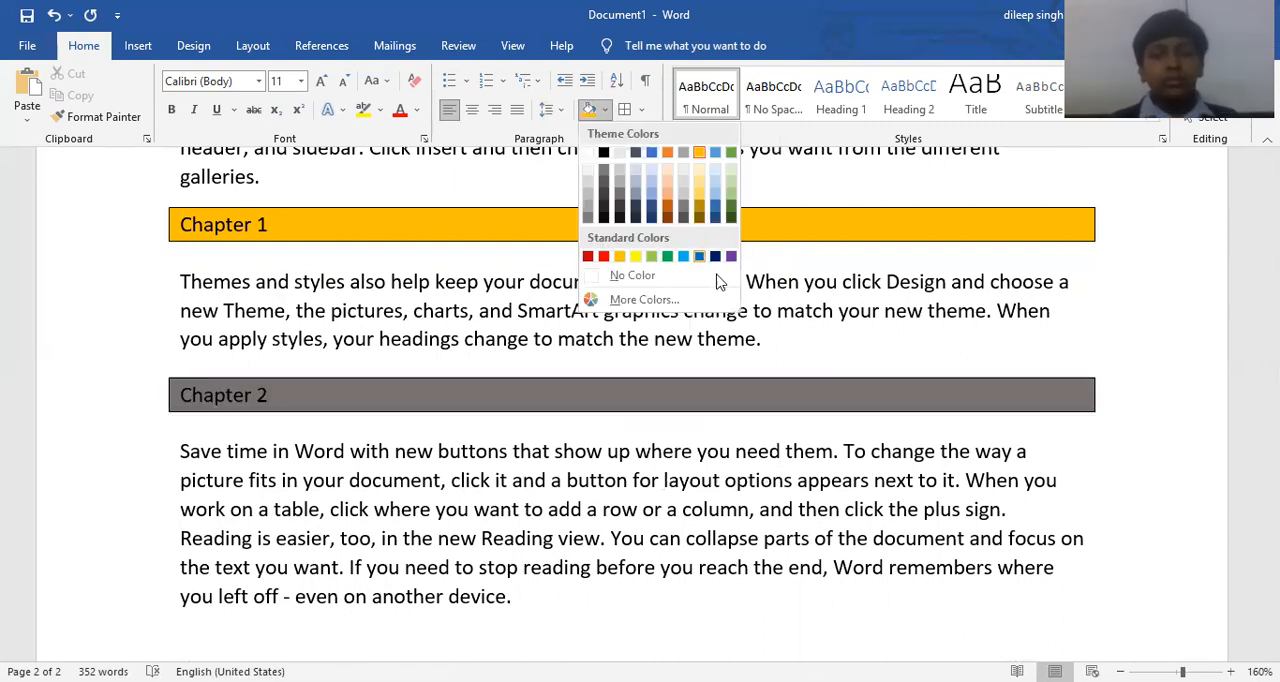
pyautogui.click(698, 153)
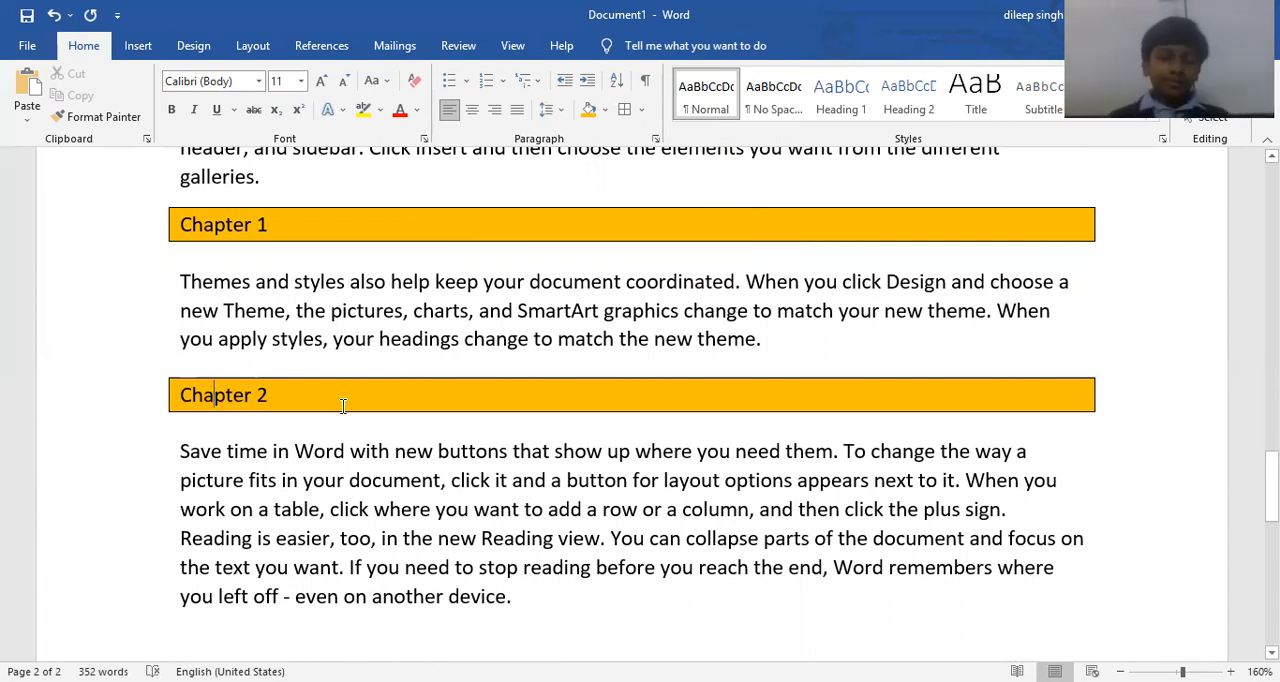
# Change the shading of the "Chapter 2" line to a bright green from the standard colours under More Colors.
pyautogui.click(609, 112)
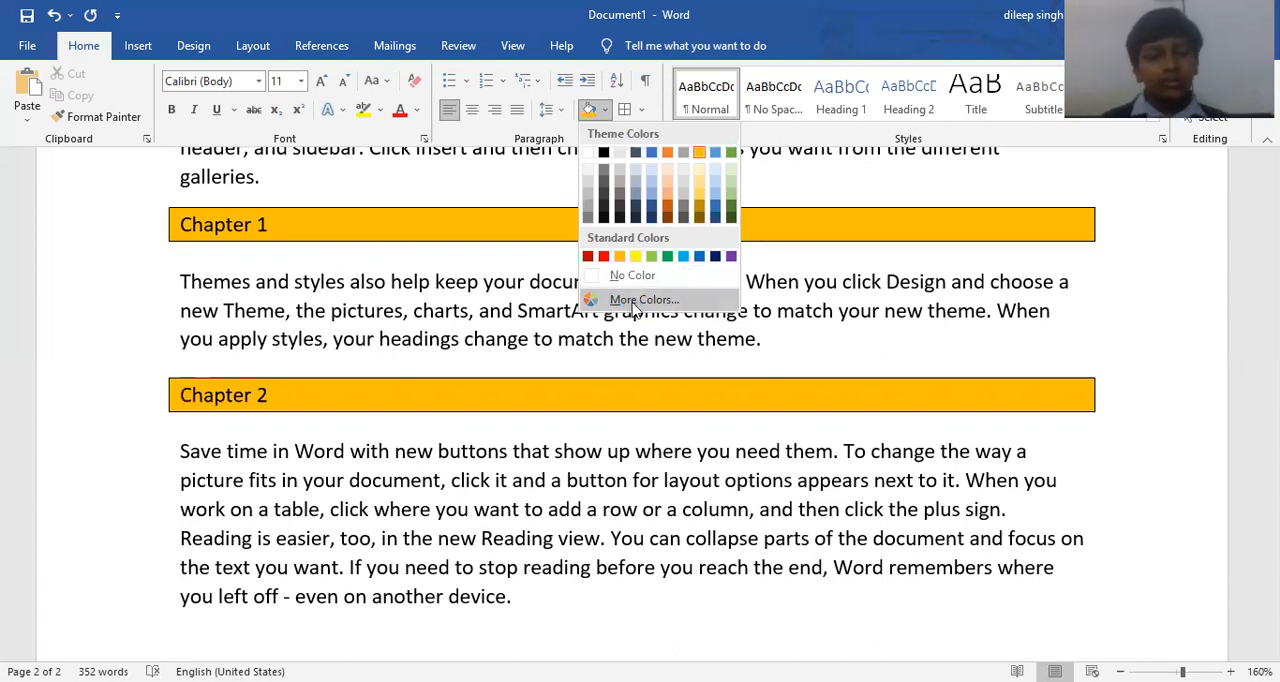
pyautogui.click(628, 300)
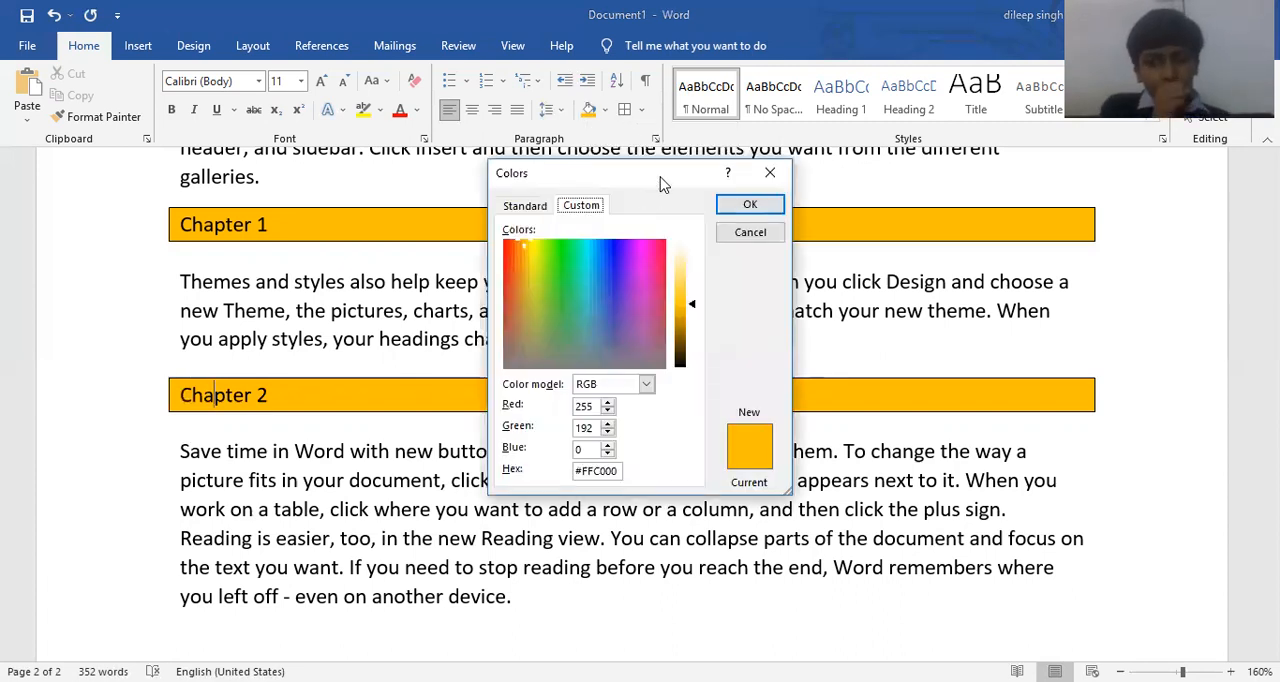
pyautogui.moveTo(660, 183); pyautogui.dragTo(898, 106)
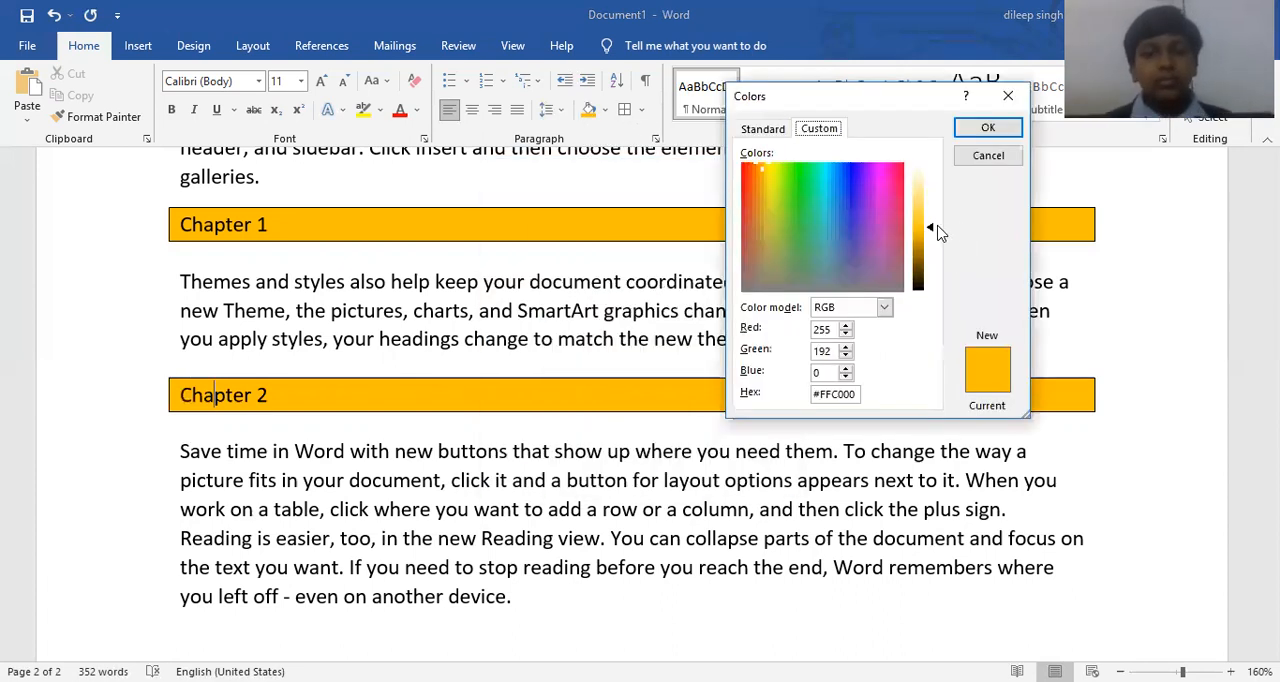
pyautogui.moveTo(932, 236); pyautogui.dragTo(920, 212)
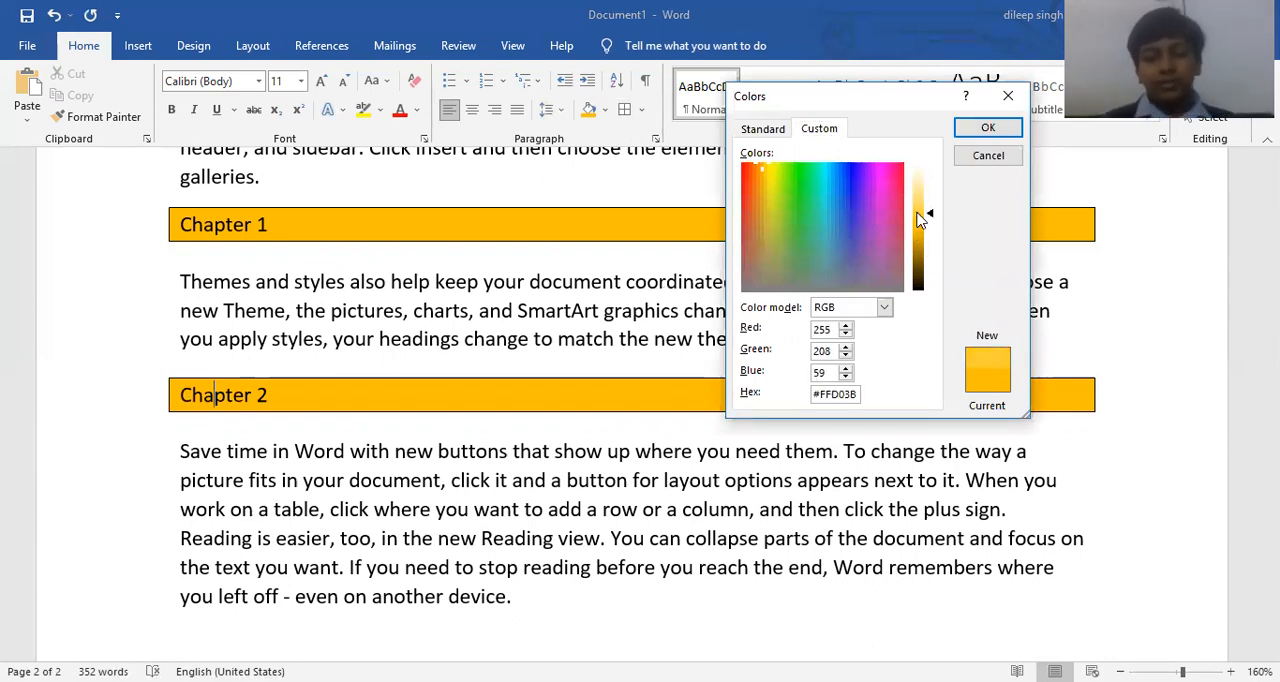
pyautogui.click(766, 137)
pyautogui.click(848, 275)
pyautogui.click(840, 284)
pyautogui.click(794, 251)
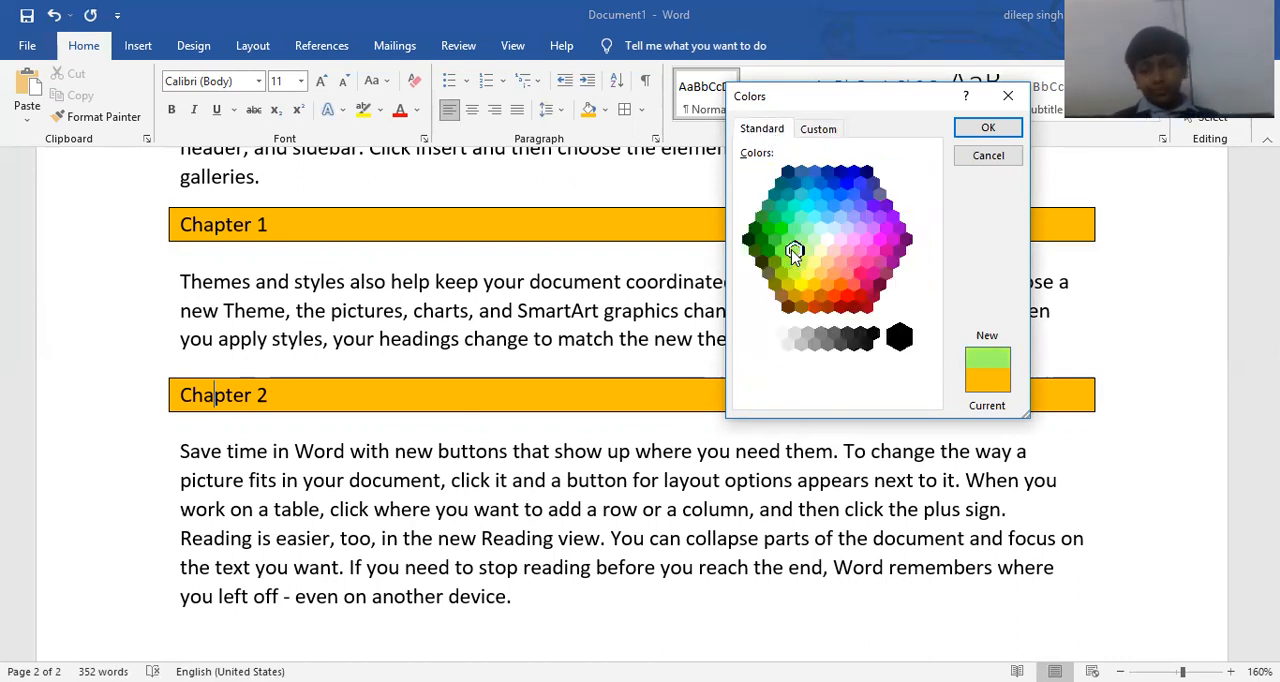
pyautogui.click(781, 228)
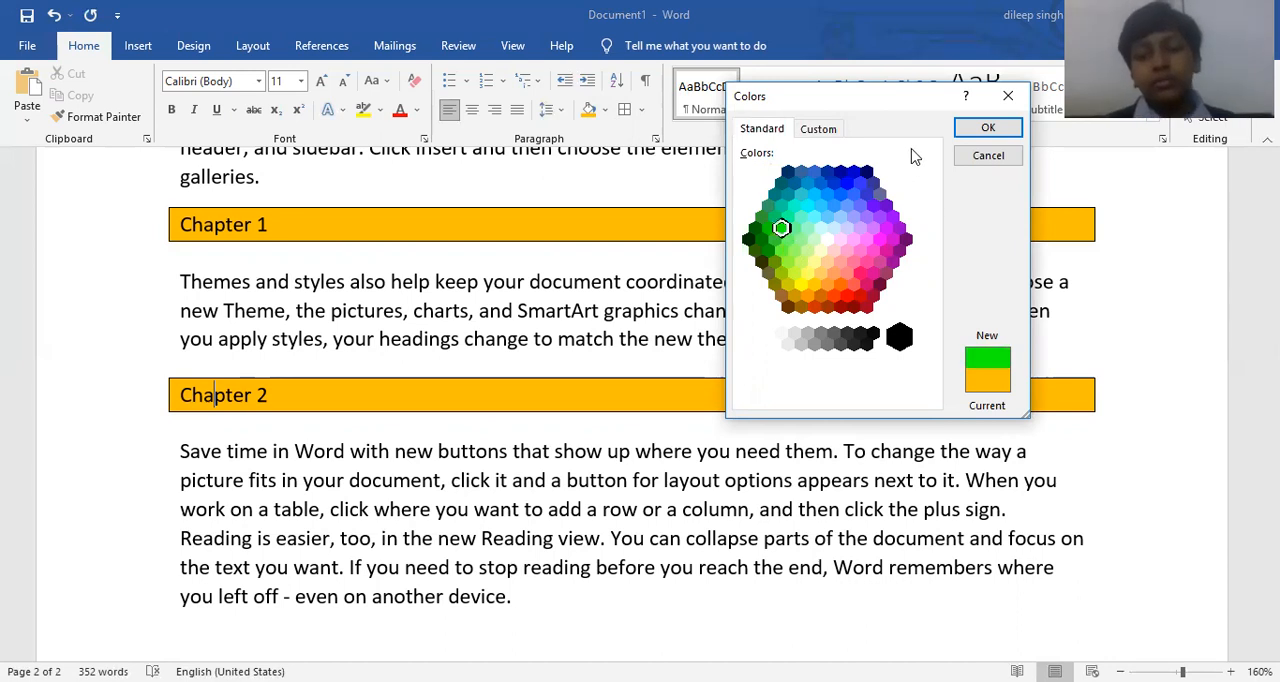
pyautogui.click(1008, 130)
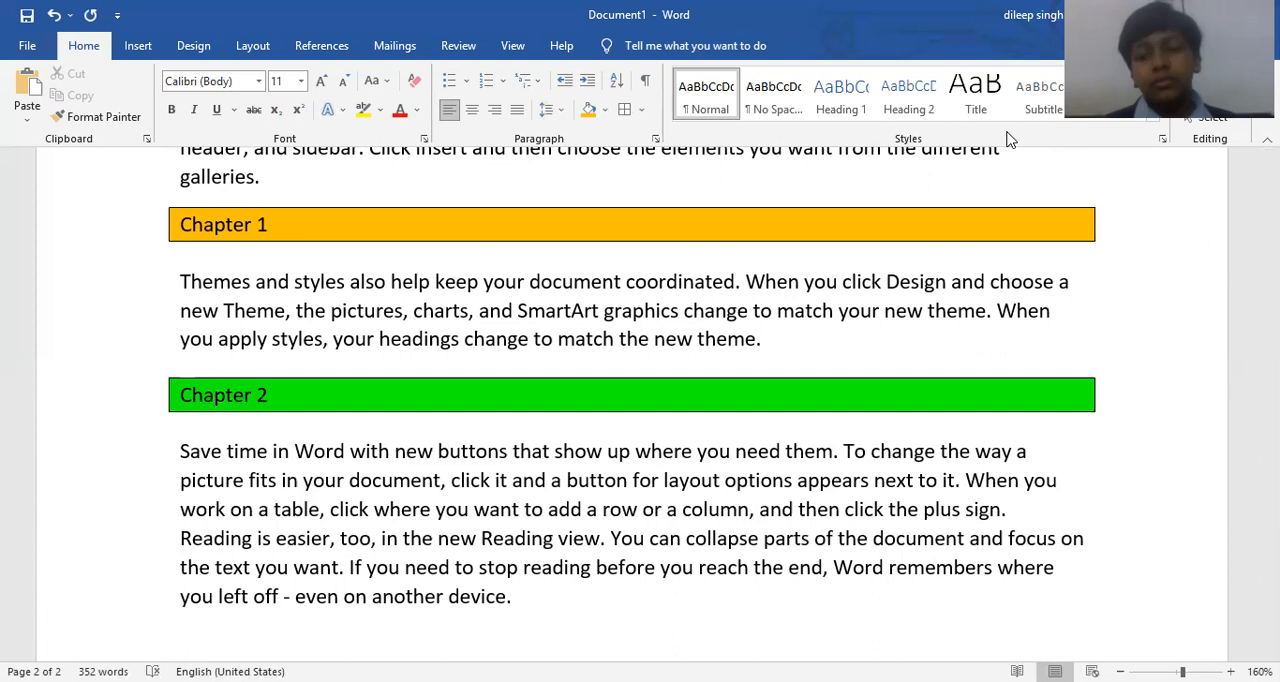
# Review the line spacing and indent shortcut entries in the notes above the sample paragraphs.
pyautogui.scroll(-1, 931, 146)
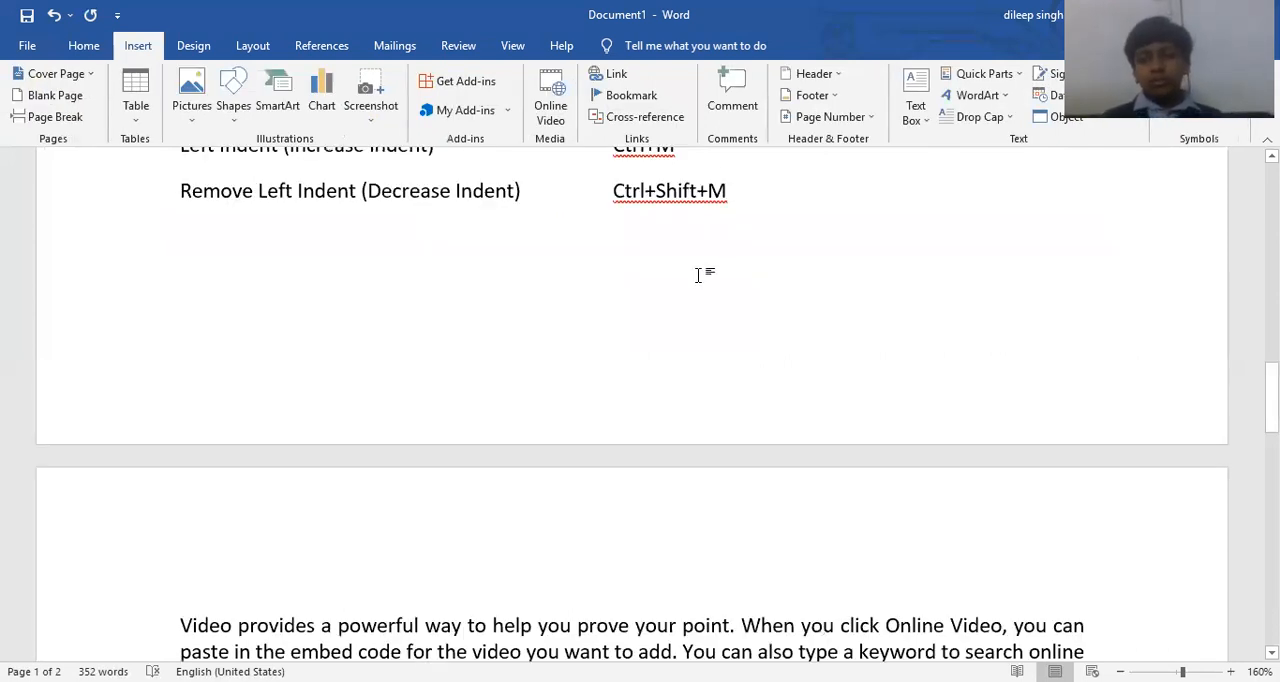
pyautogui.scroll(-1, 698, 274)
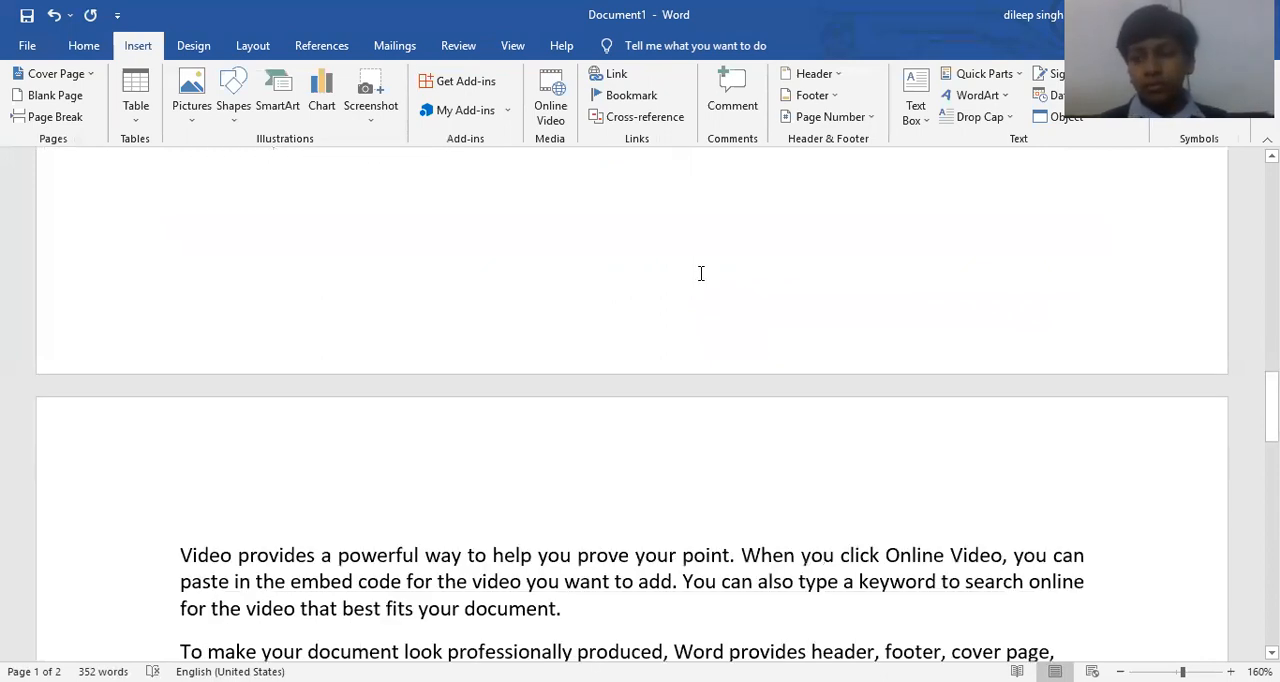
pyautogui.scroll(3, 698, 271)
pyautogui.scroll(-1, 698, 271)
pyautogui.scroll(-3, 698, 271)
pyautogui.scroll(5, 457, 187)
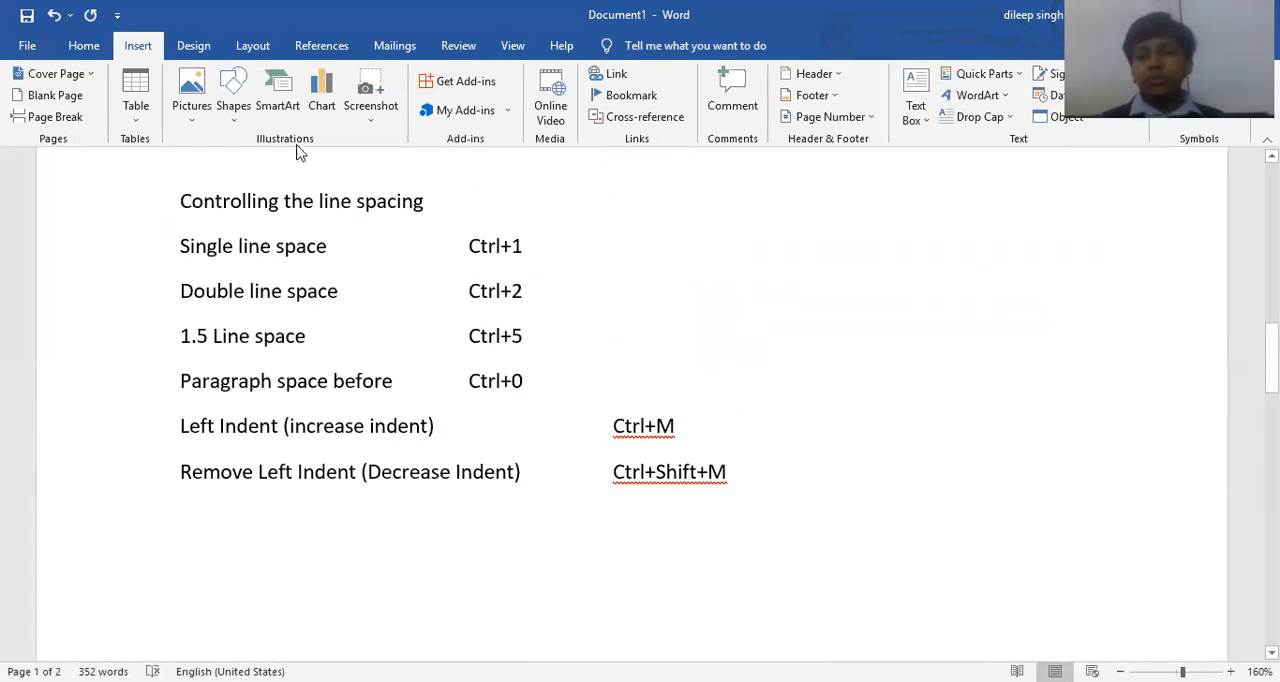
pyautogui.click(70, 47)
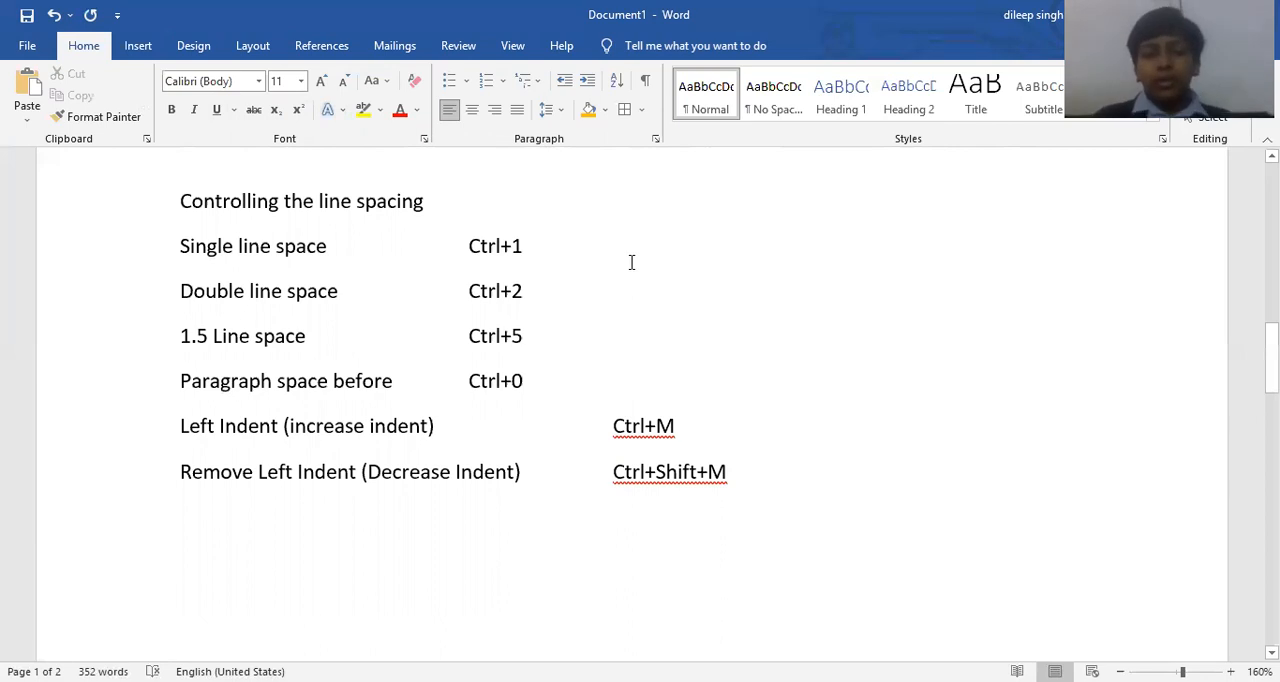
pyautogui.scroll(1, 631, 262)
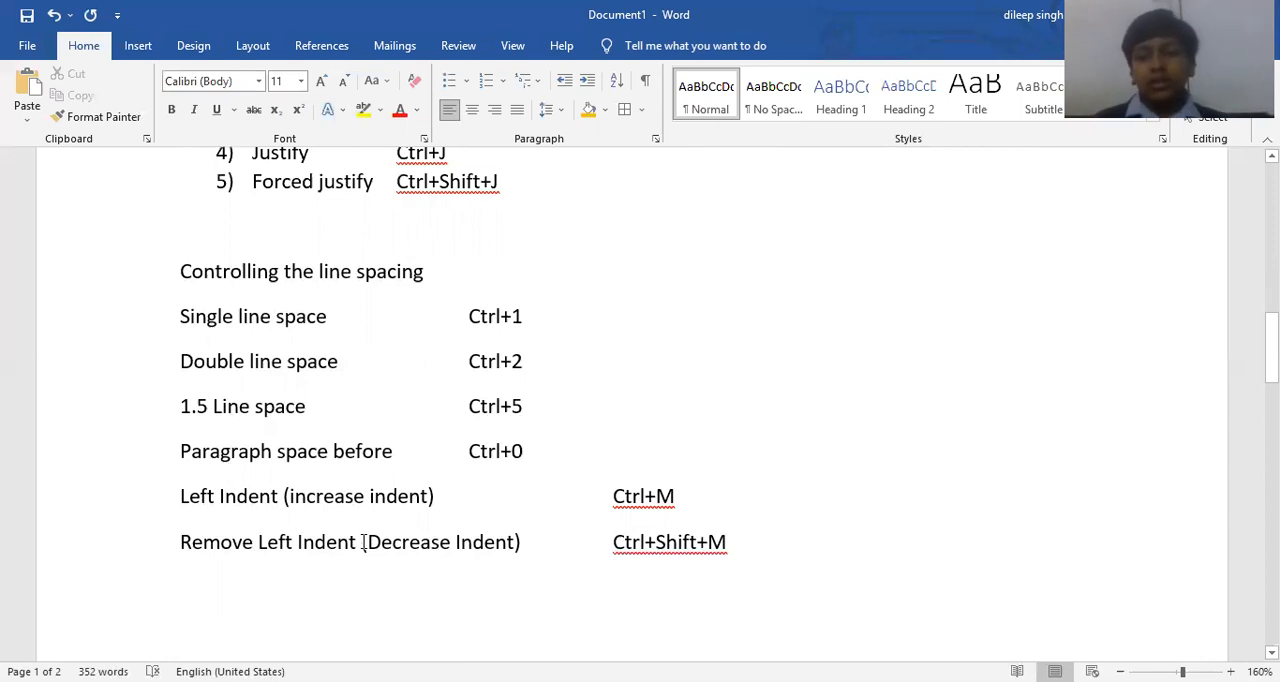
pyautogui.scroll(1, 380, 500)
pyautogui.scroll(-1, 337, 531)
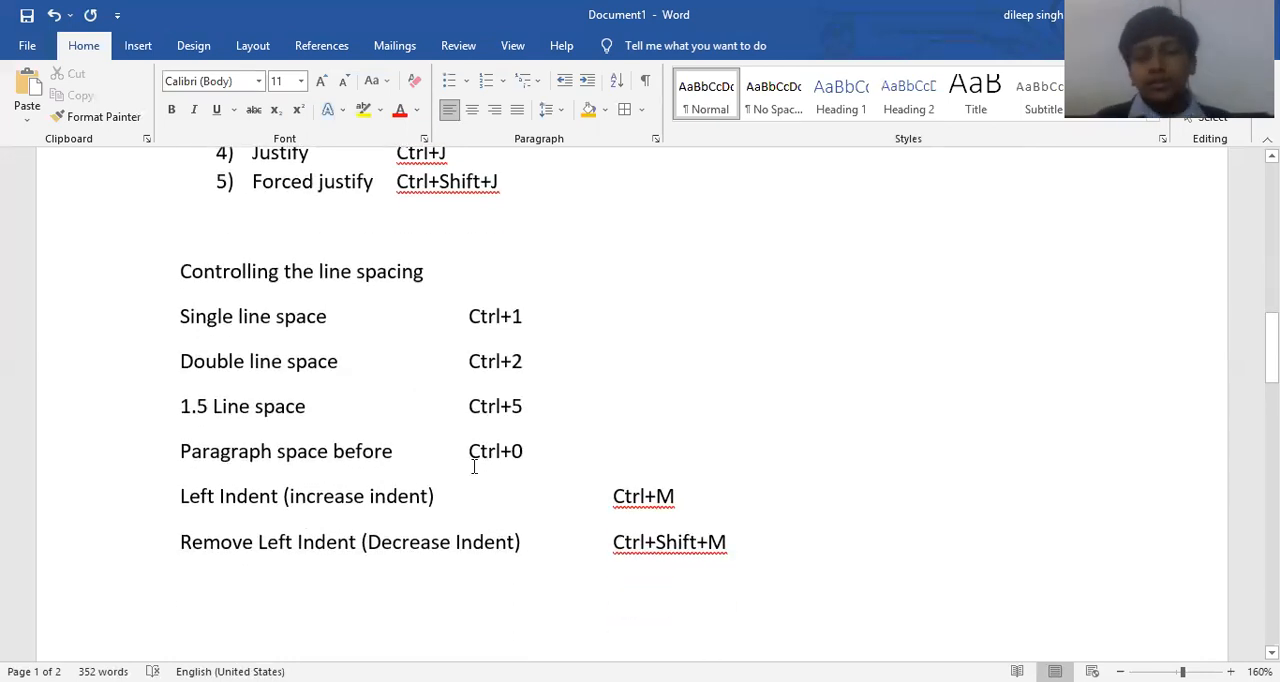
pyautogui.scroll(1, 514, 157)
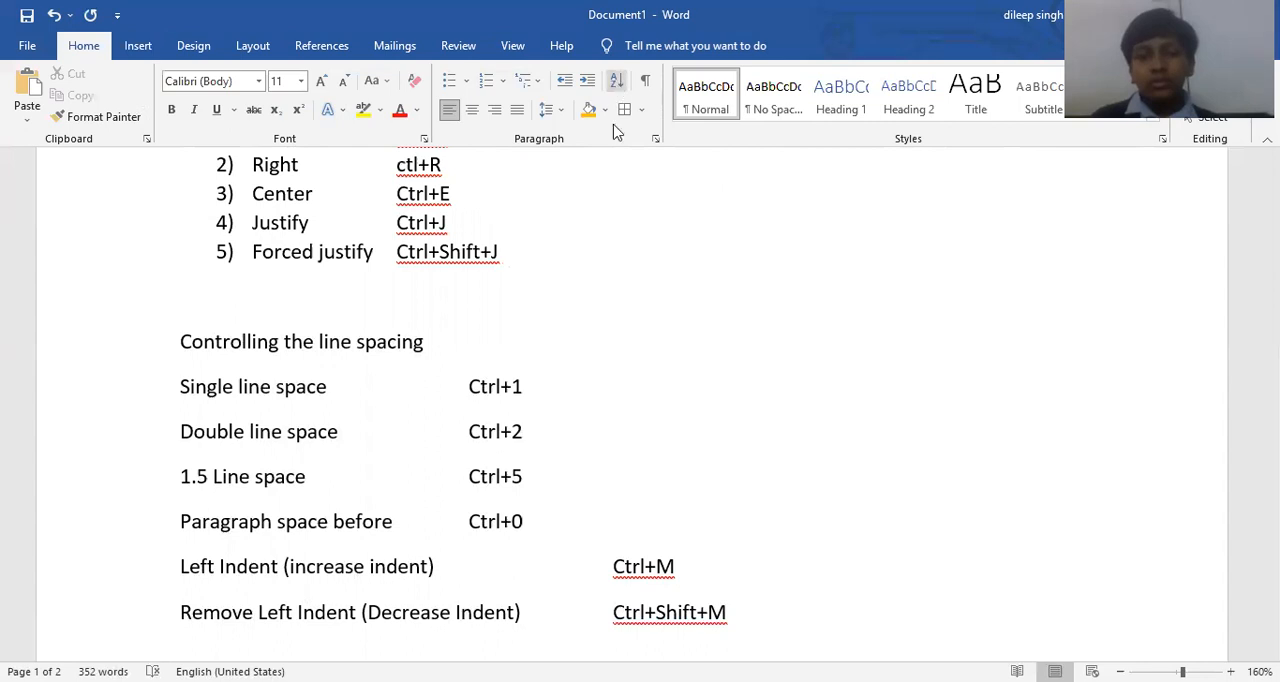
# Sort the five numbered entries under "Paragraph Alignment" by paragraphs as text in ascending order, with no header row.
pyautogui.click(539, 219)
pyautogui.scroll(1, 539, 219)
pyautogui.scroll(3, 539, 219)
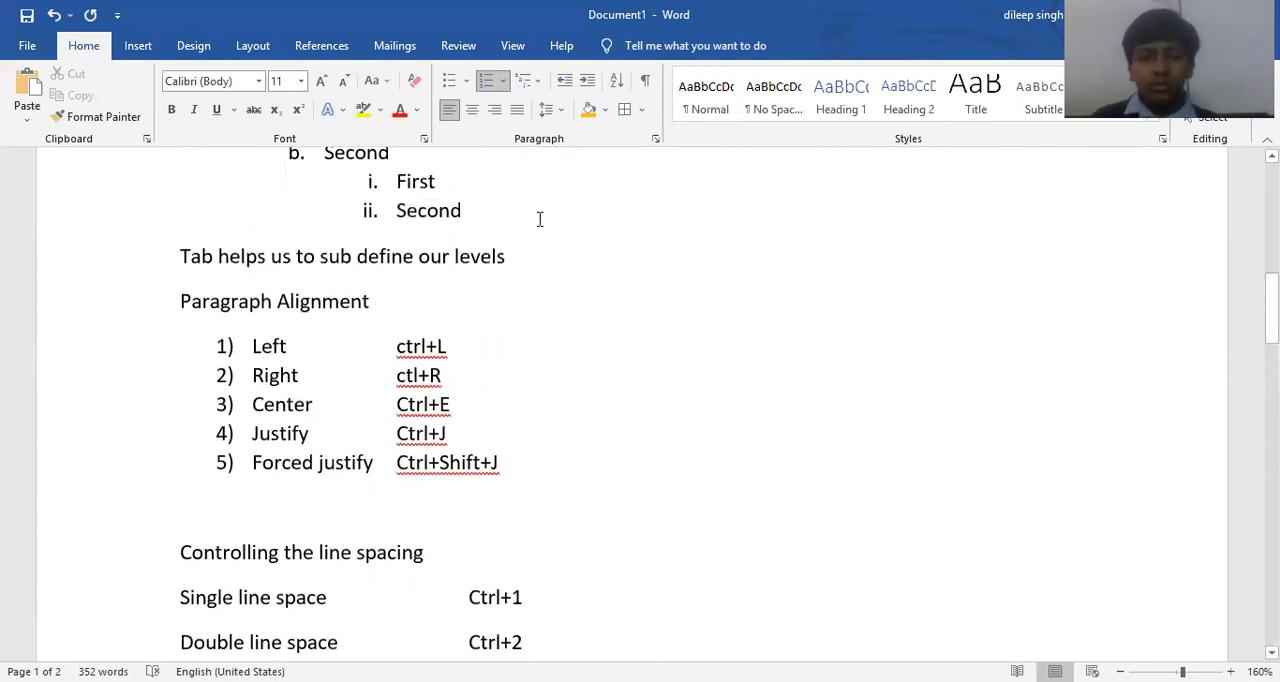
pyautogui.moveTo(512, 464); pyautogui.dragTo(249, 358)
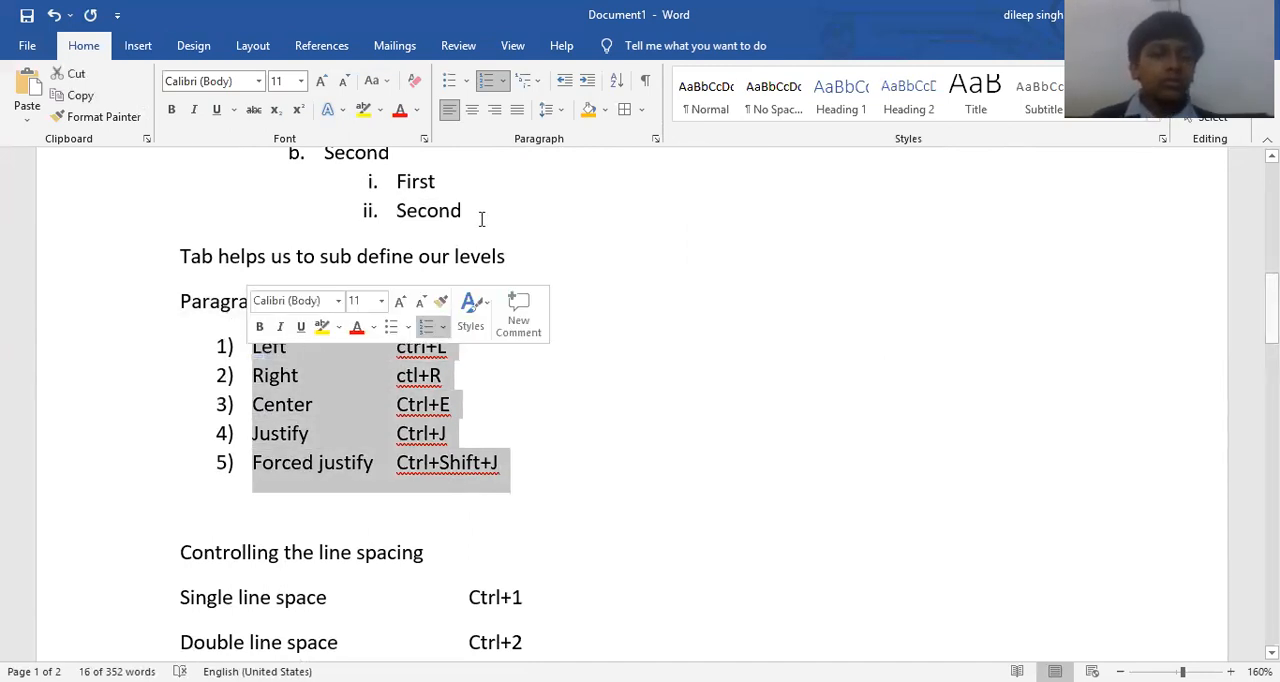
pyautogui.click(616, 84)
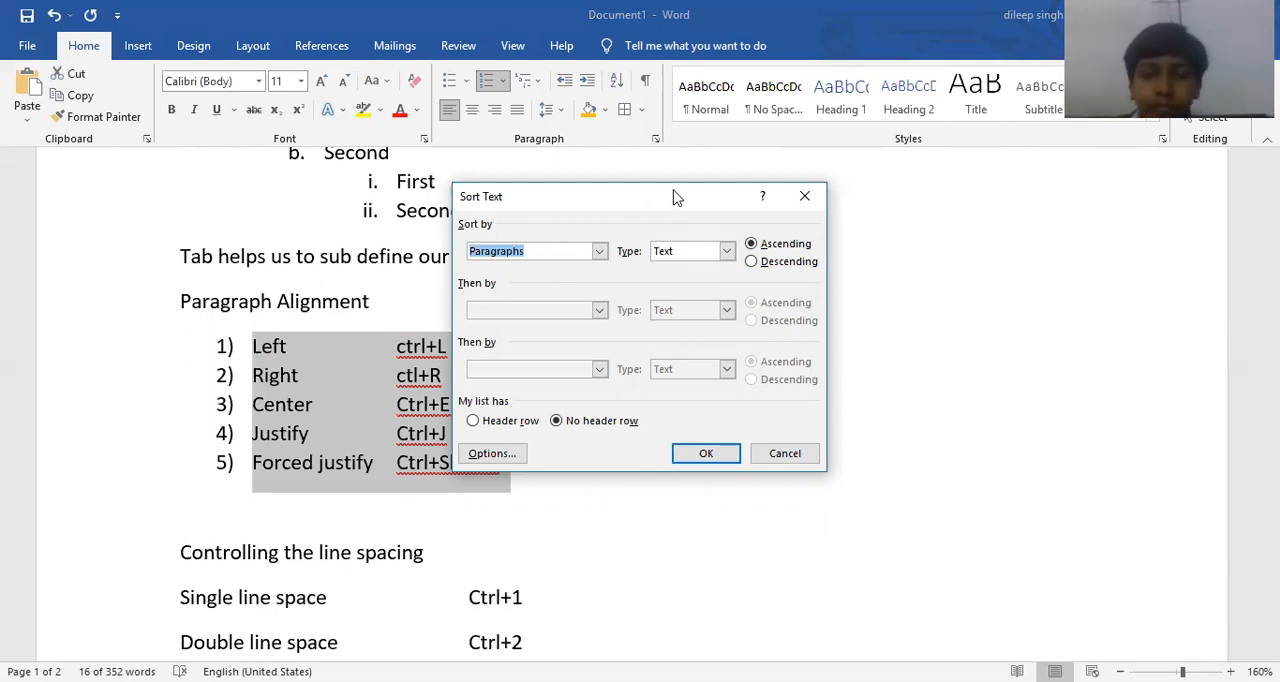
pyautogui.moveTo(669, 202); pyautogui.dragTo(786, 202)
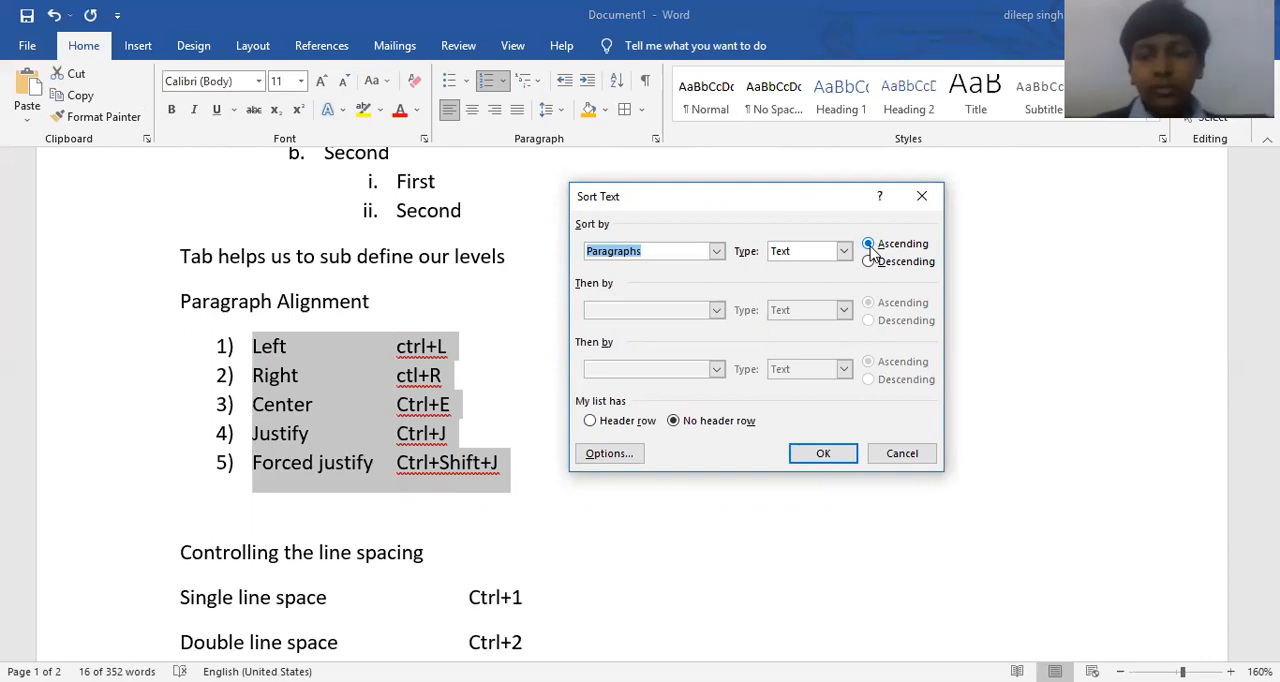
pyautogui.click(805, 456)
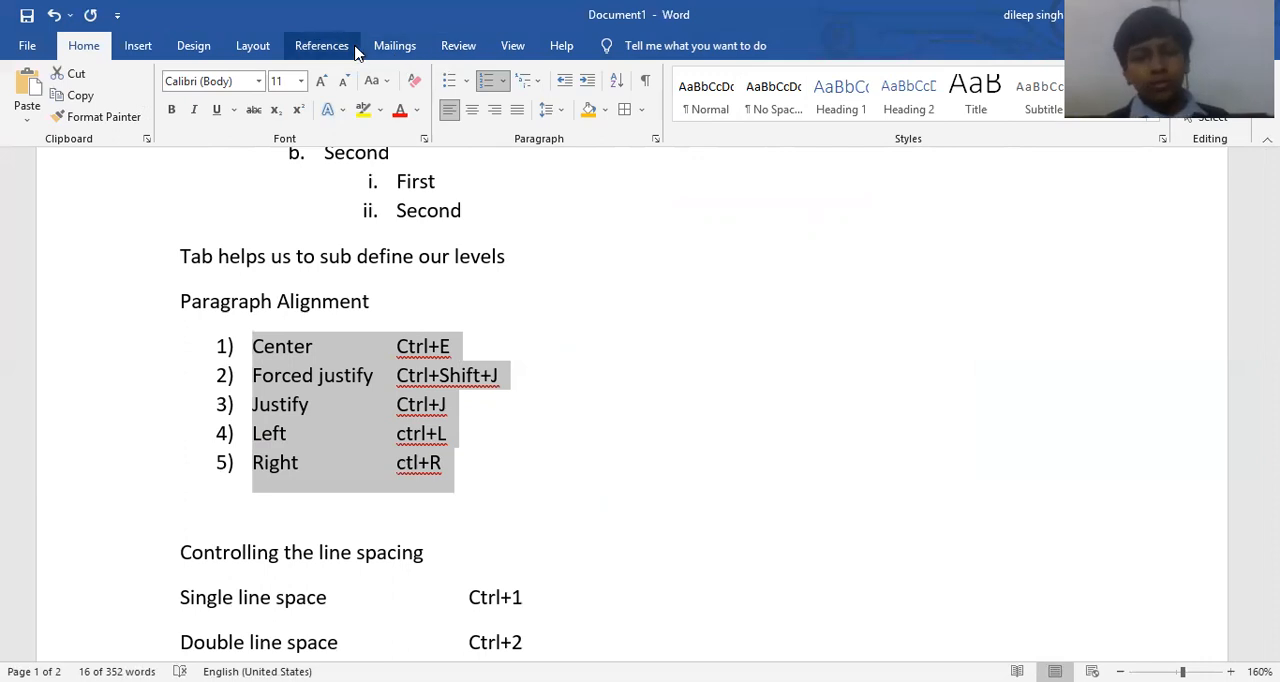
# Re-sort the "Paragraph Alignment" entries in descending order and deselect the list.
pyautogui.click(617, 84)
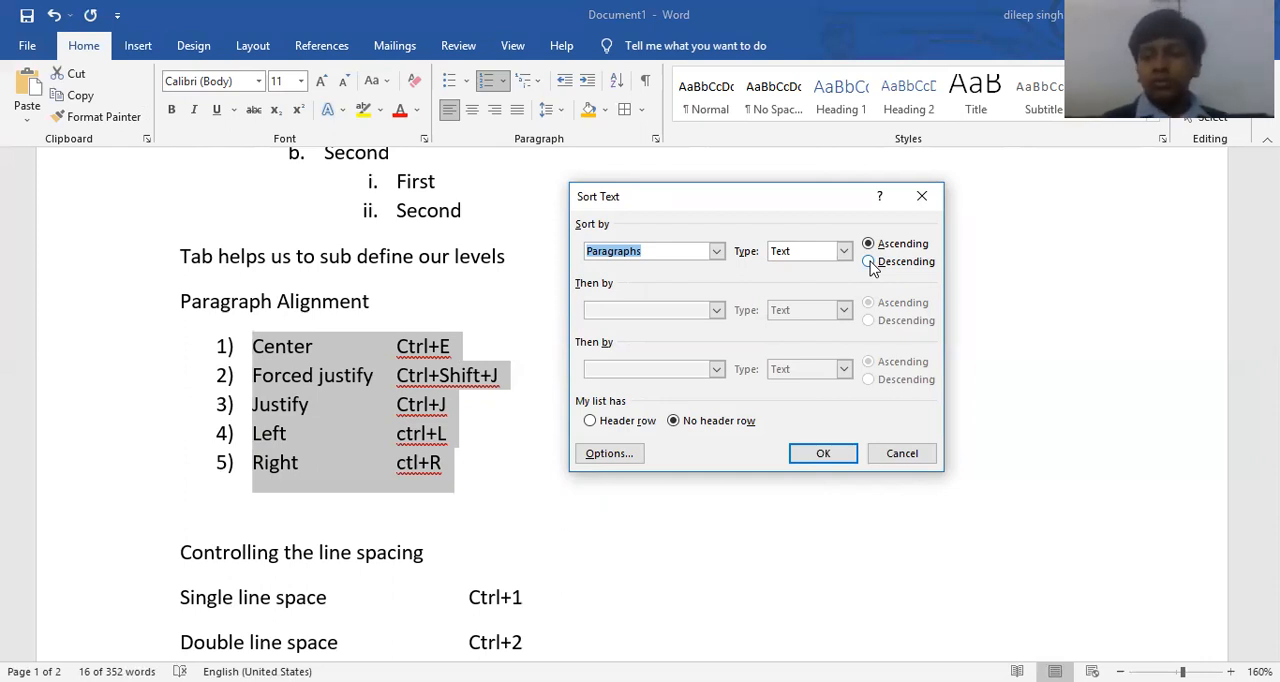
pyautogui.click(868, 261)
pyautogui.click(830, 456)
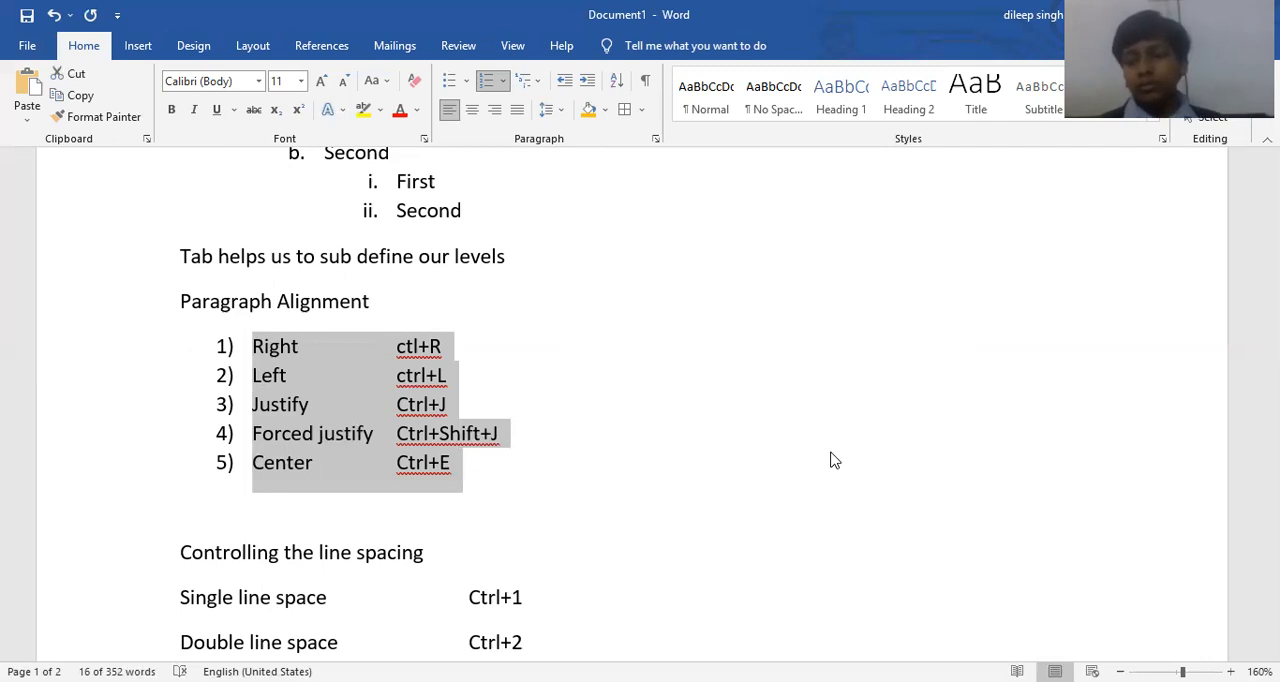
pyautogui.click(600, 480)
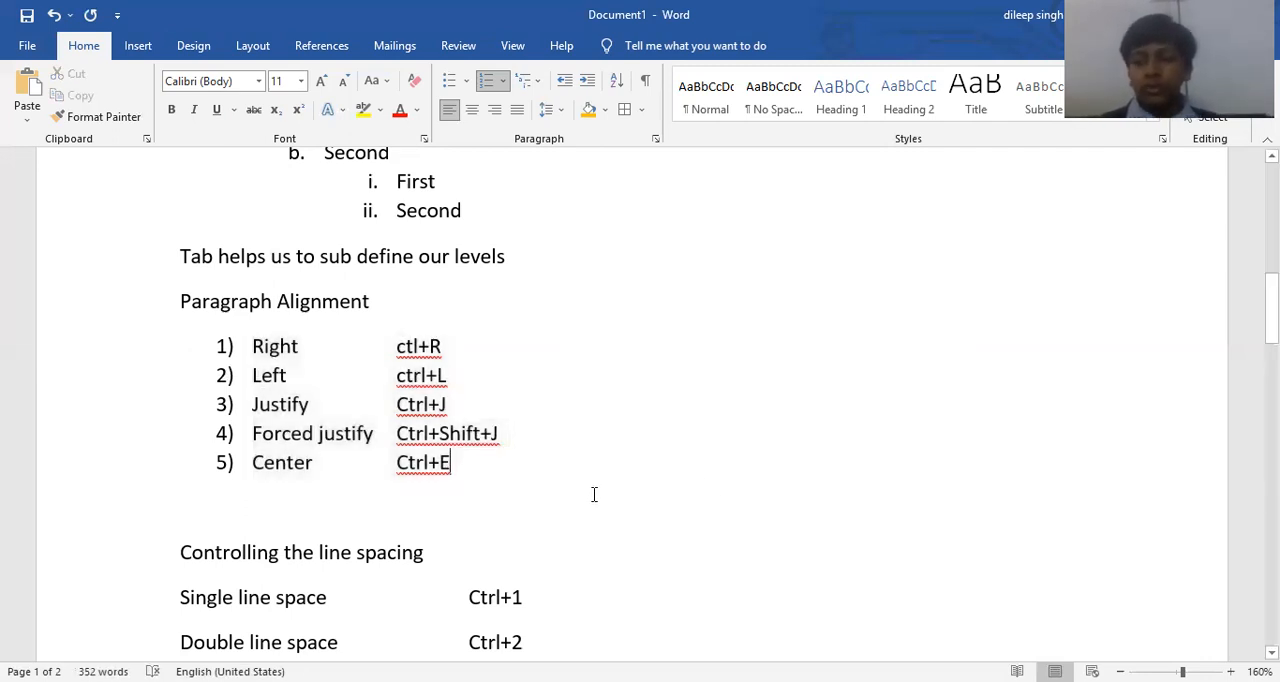
pyautogui.scroll(-2, 369, 457)
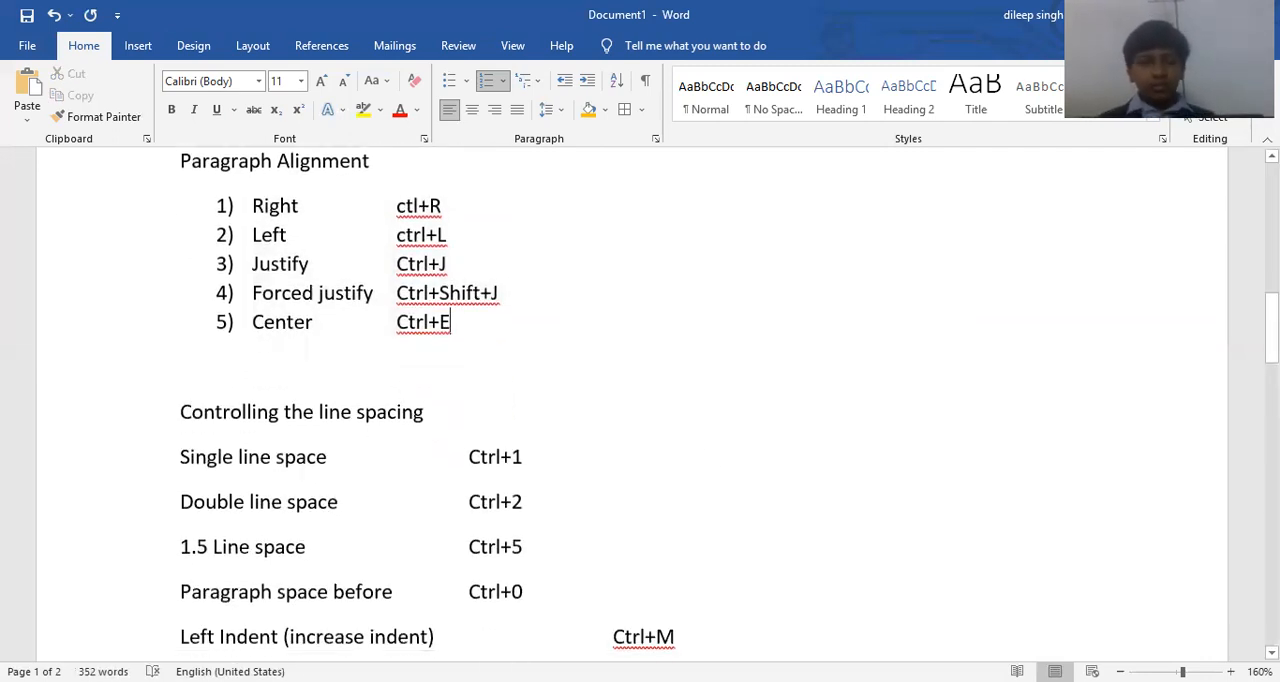
pyautogui.press('Return')
pyautogui.press('BackSpace')
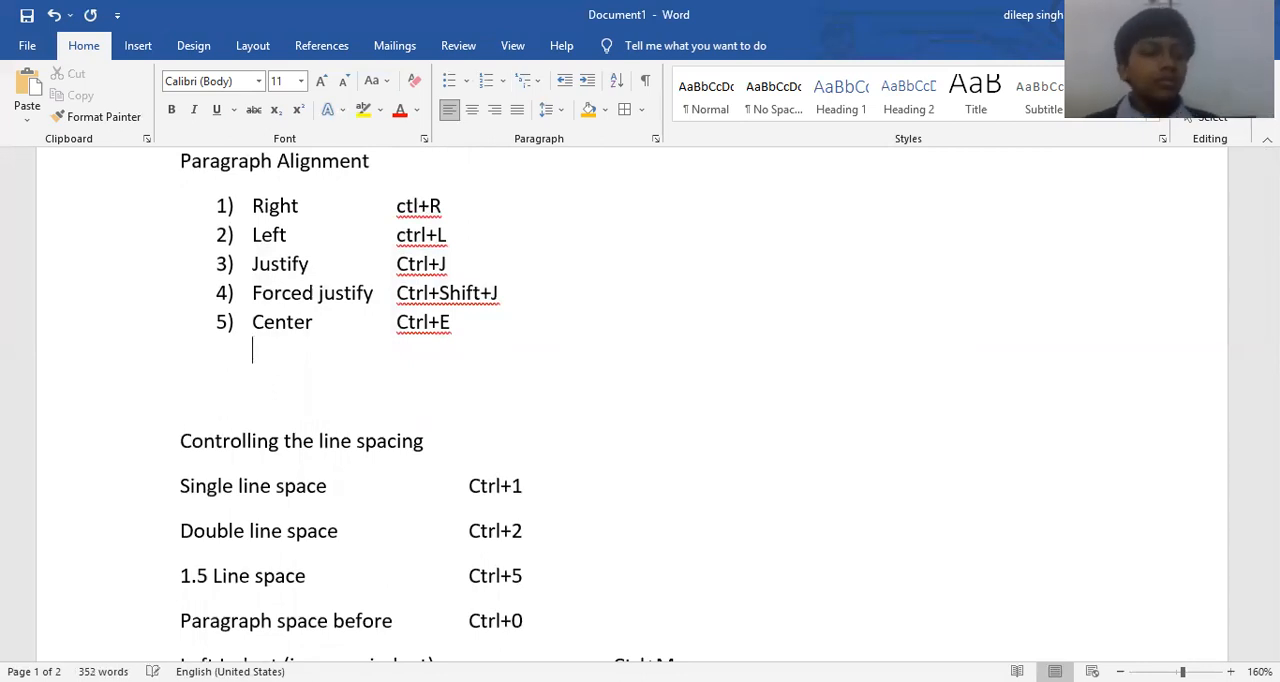
pyautogui.press('BackSpace')
pyautogui.press('BackSpace')
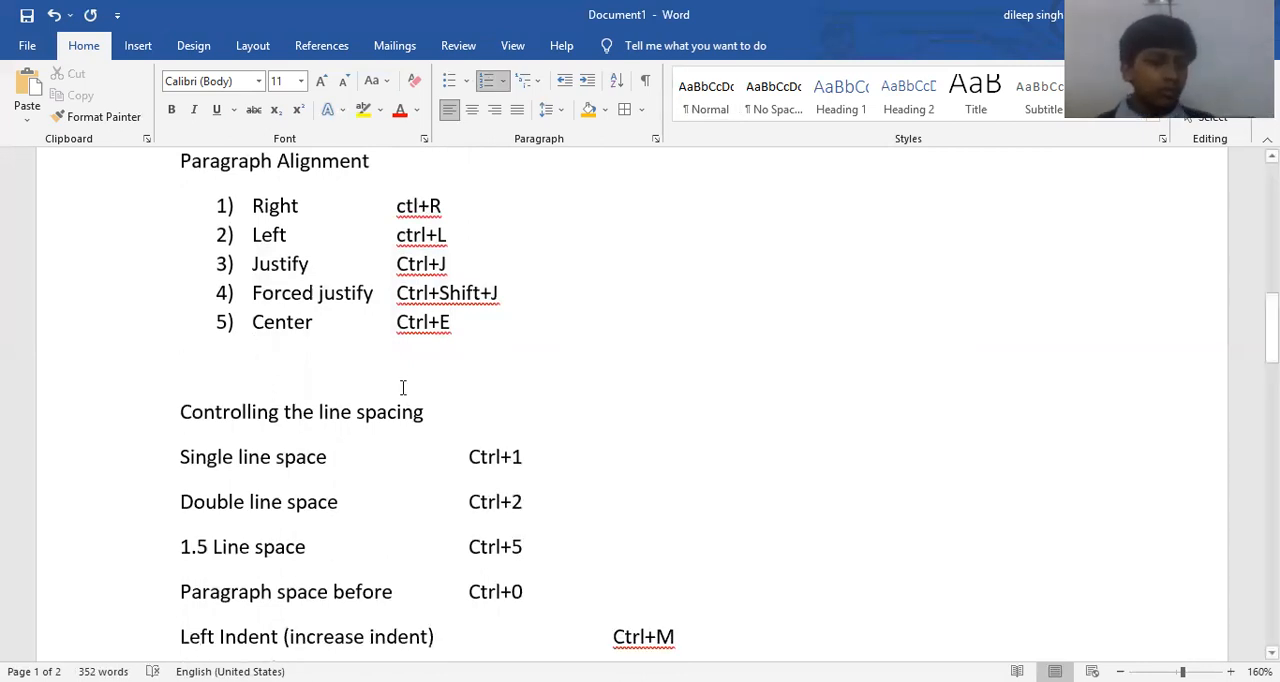